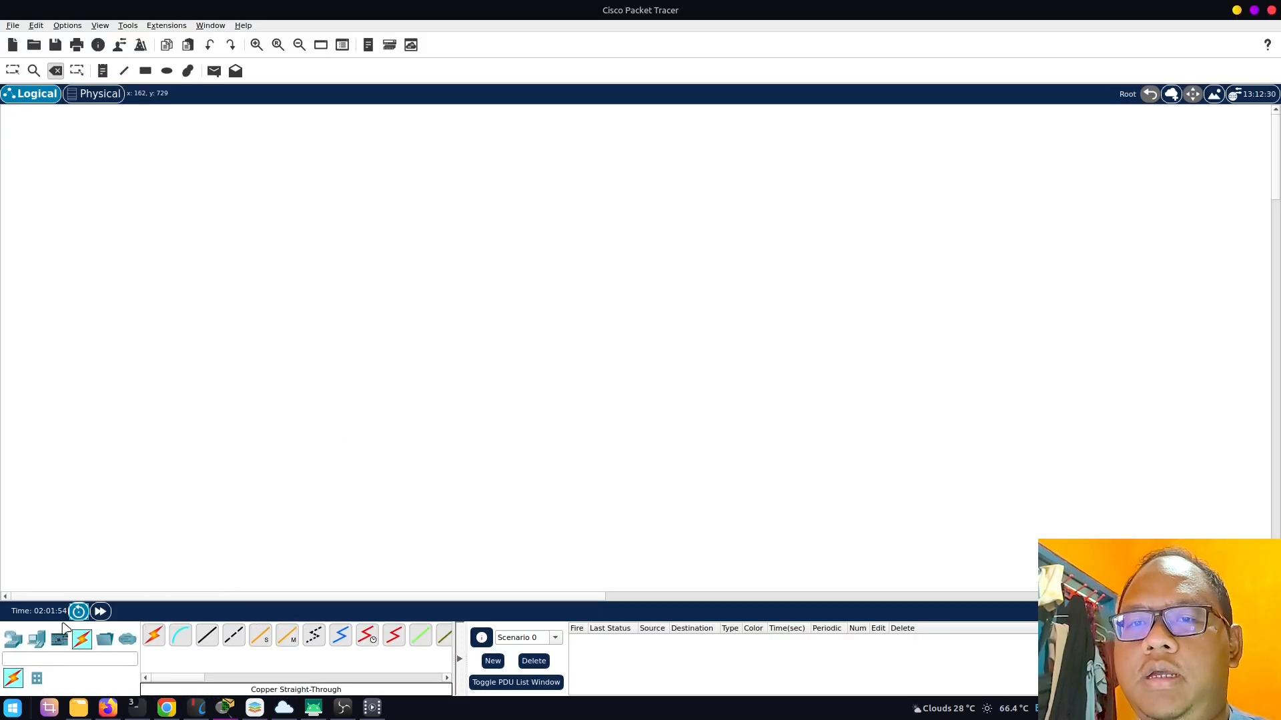
- Place four PCs in a horizontal row in the upper part of the workspace
{"action": "left_click", "coordinate": [38, 643]}
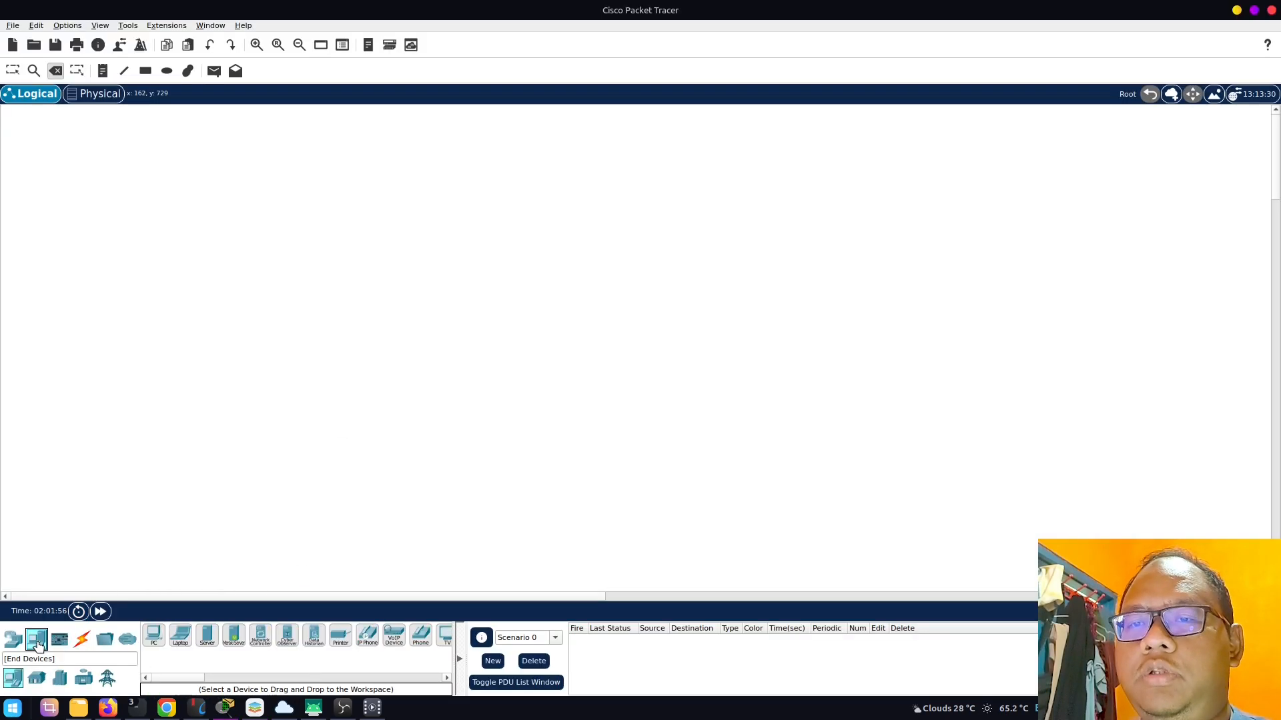
{"action": "left_click_drag", "start_coordinate": [150, 640], "coordinate": [171, 217]}
{"action": "left_click_drag", "start_coordinate": [153, 637], "coordinate": [236, 224]}
{"action": "left_click_drag", "start_coordinate": [153, 637], "coordinate": [389, 226]}
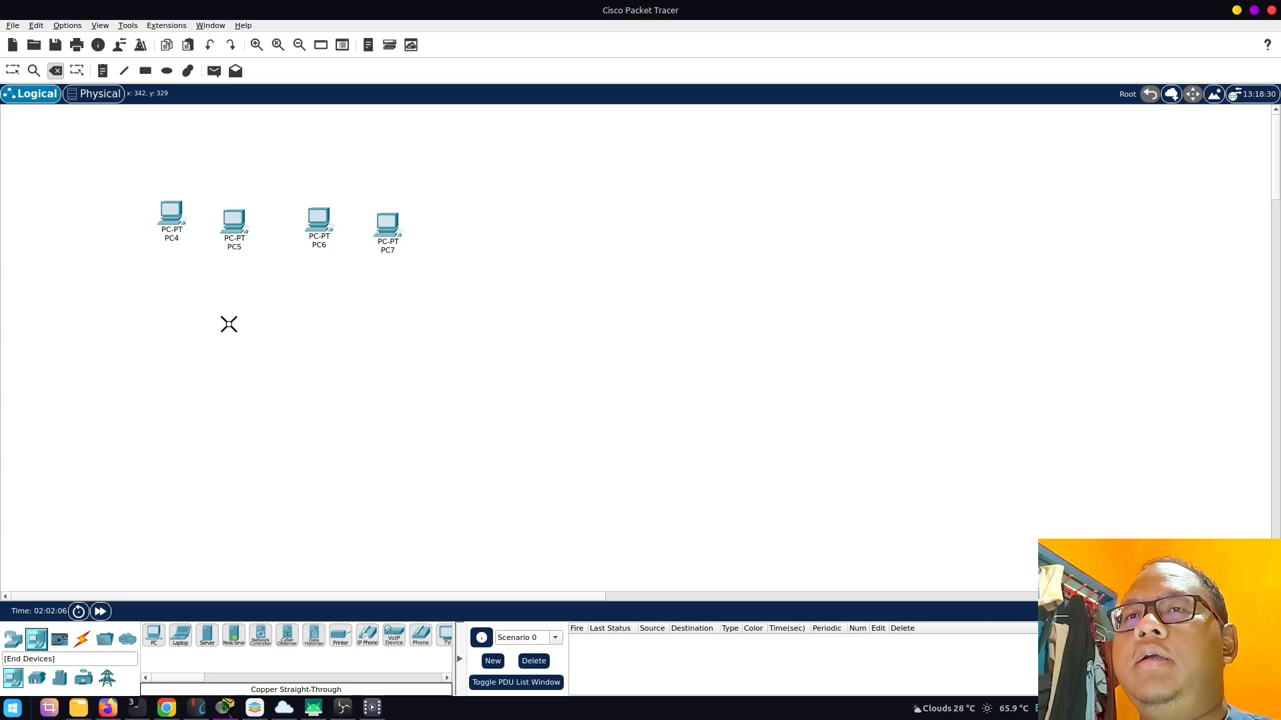
- Place a 2960 switch centrally below the row of PCs
{"action": "left_click", "coordinate": [13, 639]}
{"action": "left_click", "coordinate": [36, 679]}
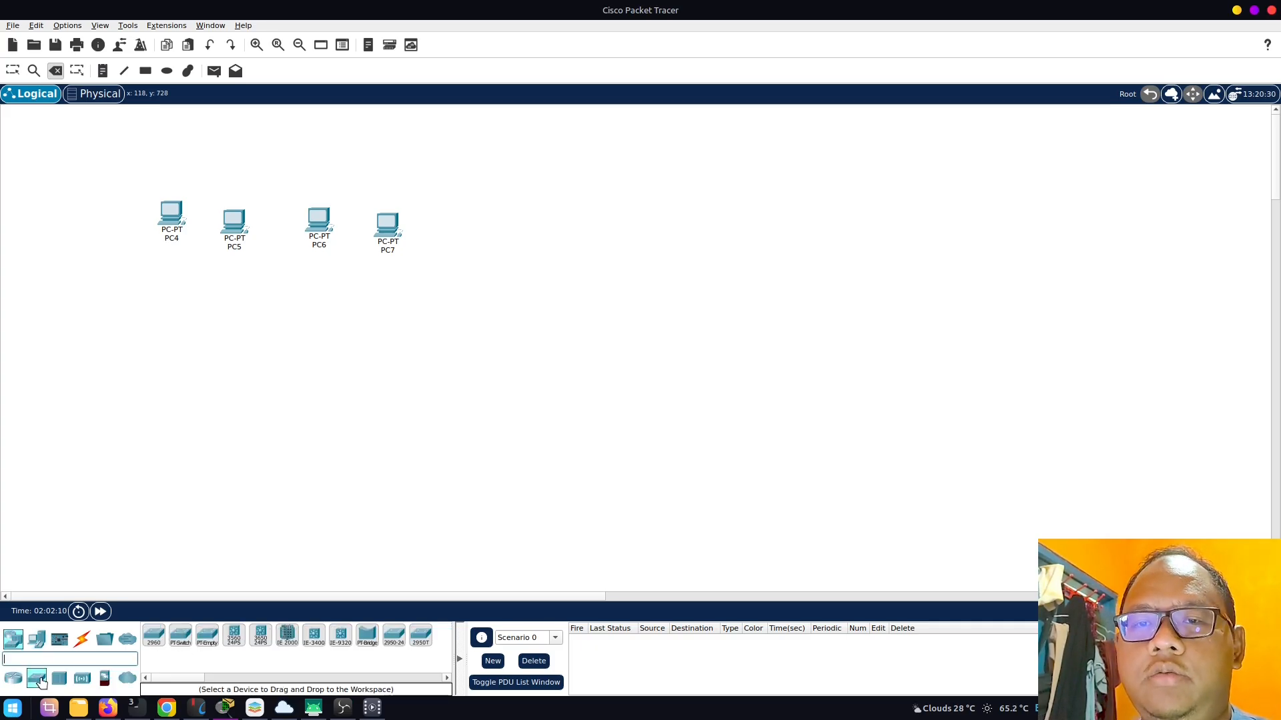
{"action": "left_click_drag", "start_coordinate": [154, 637], "coordinate": [272, 321]}
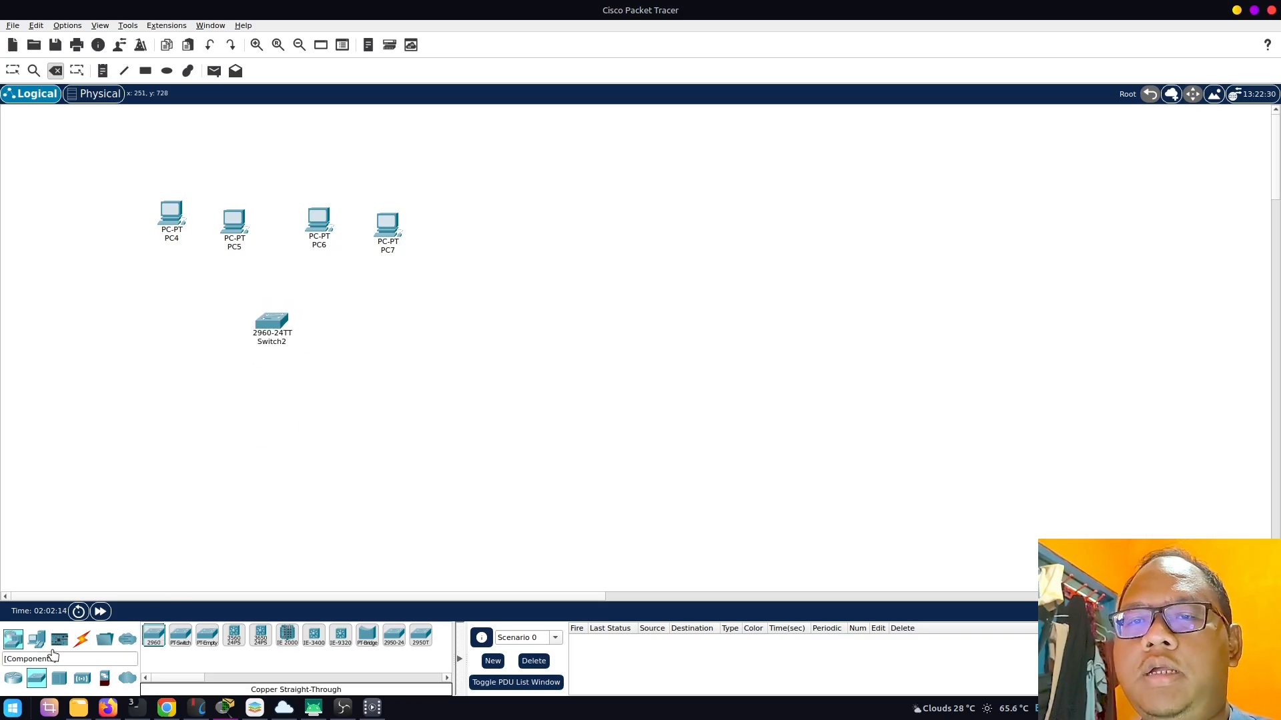
- Connect PC4's FastEthernet0 to the switch's FastEthernet0/1 with a copper straight-through cable
{"action": "left_click", "coordinate": [82, 639]}
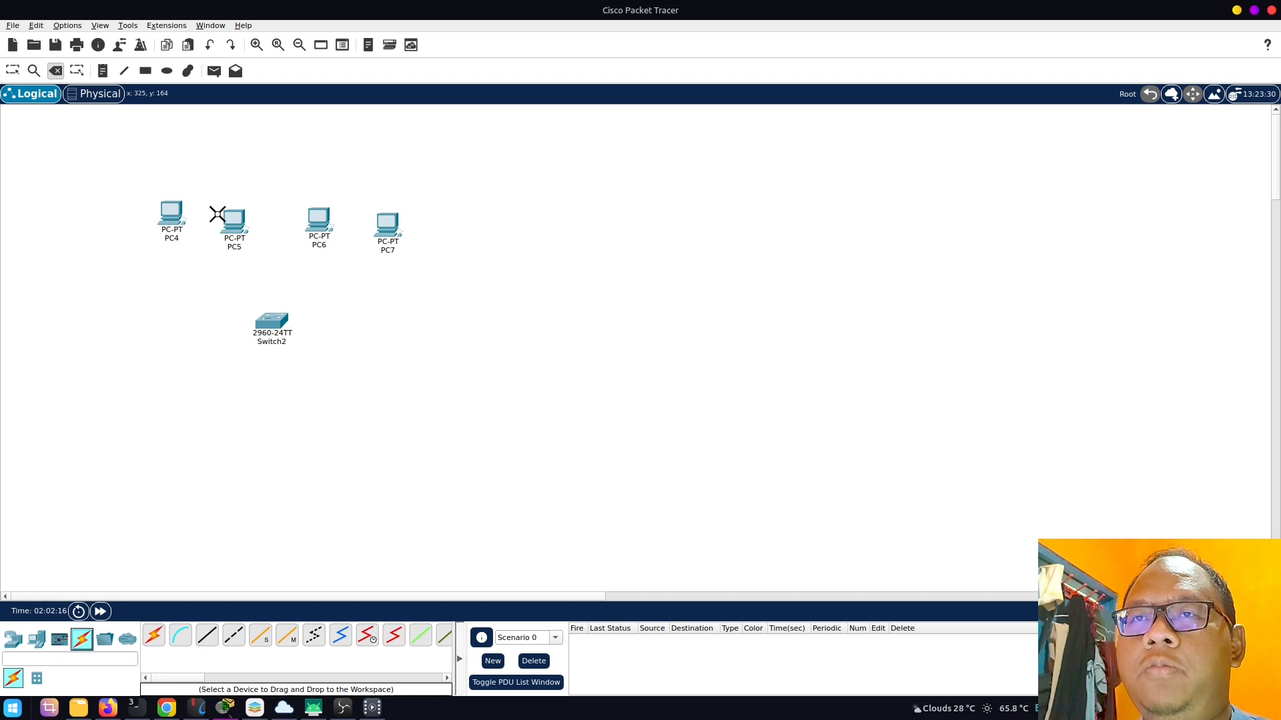
{"action": "left_click", "coordinate": [208, 637]}
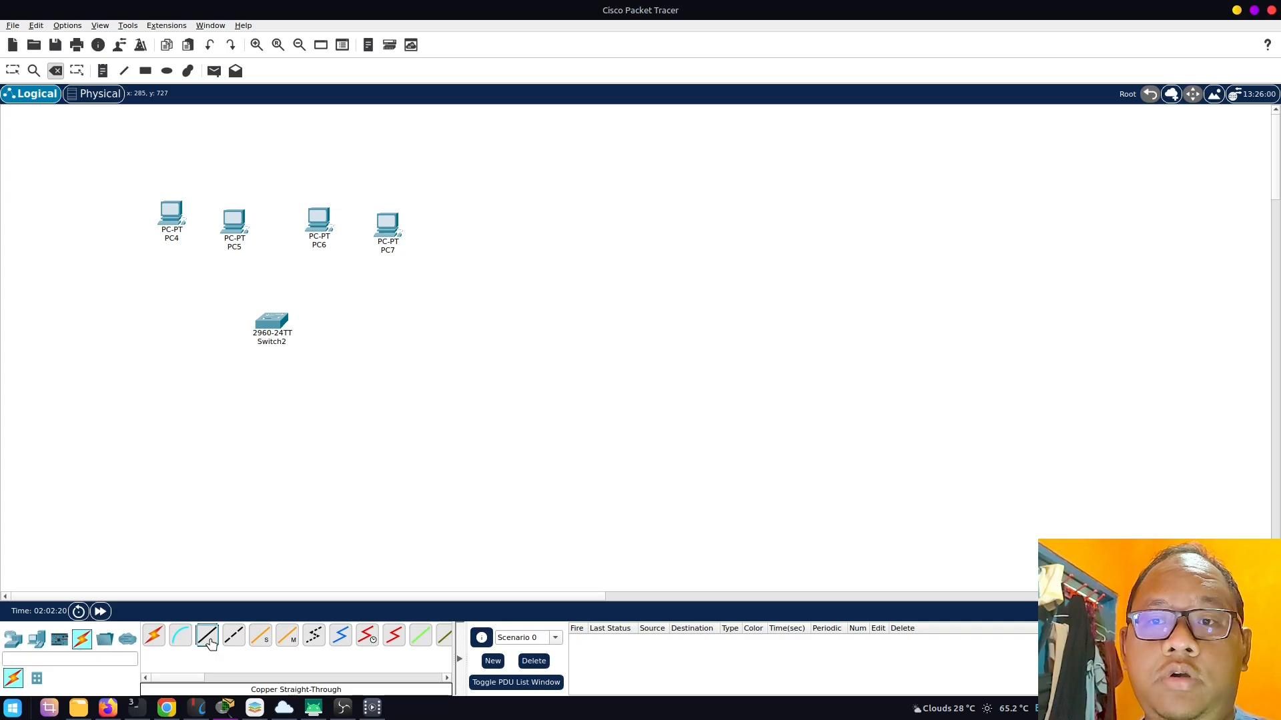
{"action": "left_click", "coordinate": [176, 221]}
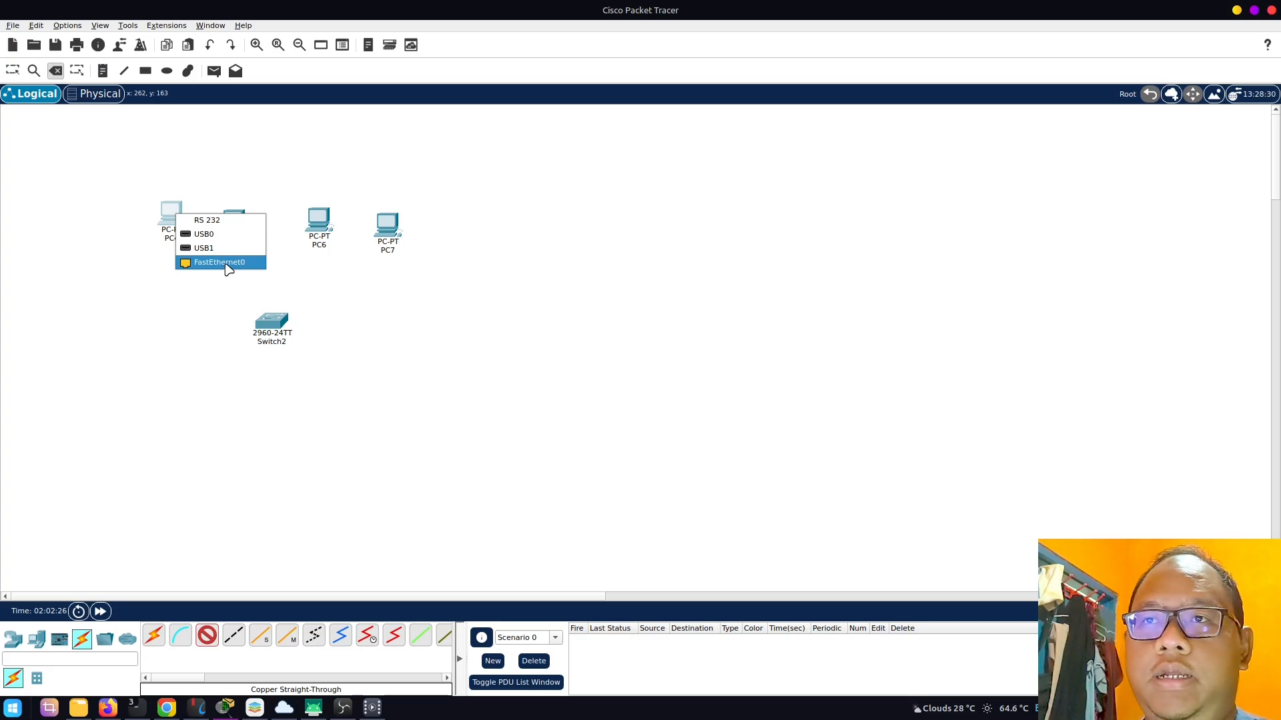
{"action": "left_click", "coordinate": [227, 263]}
{"action": "left_click", "coordinate": [271, 322]}
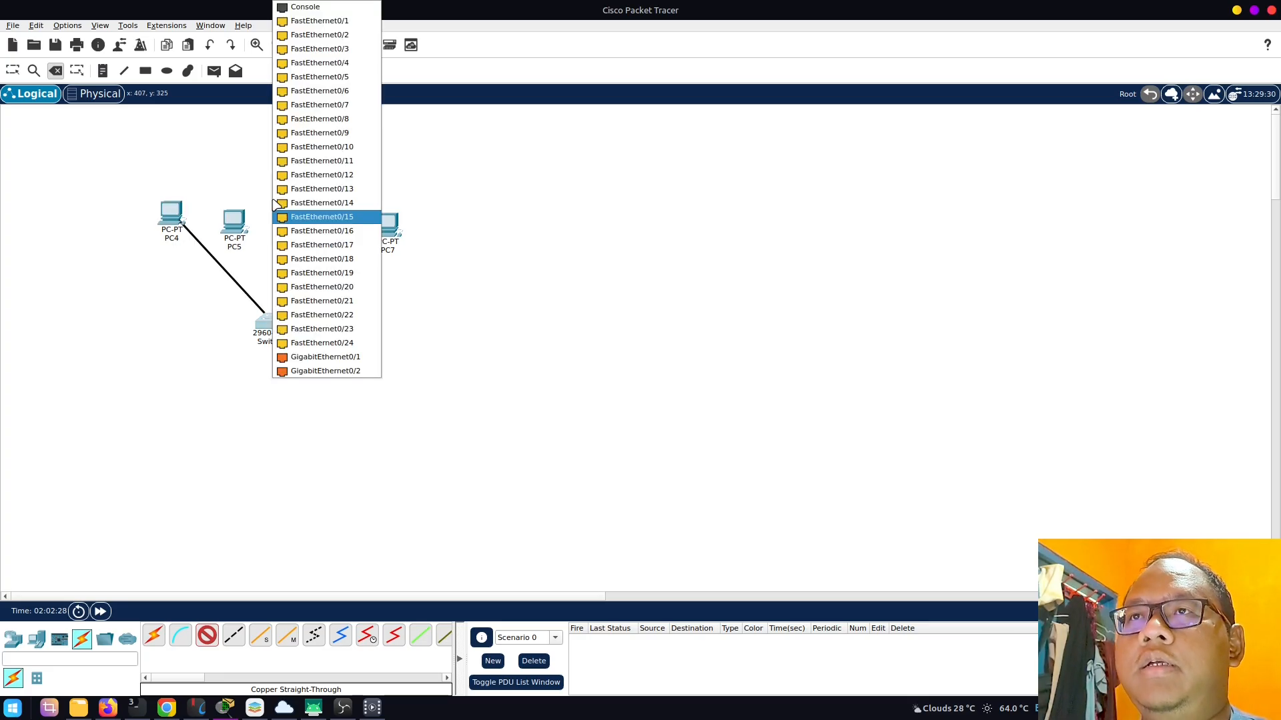
{"action": "left_click", "coordinate": [308, 26]}
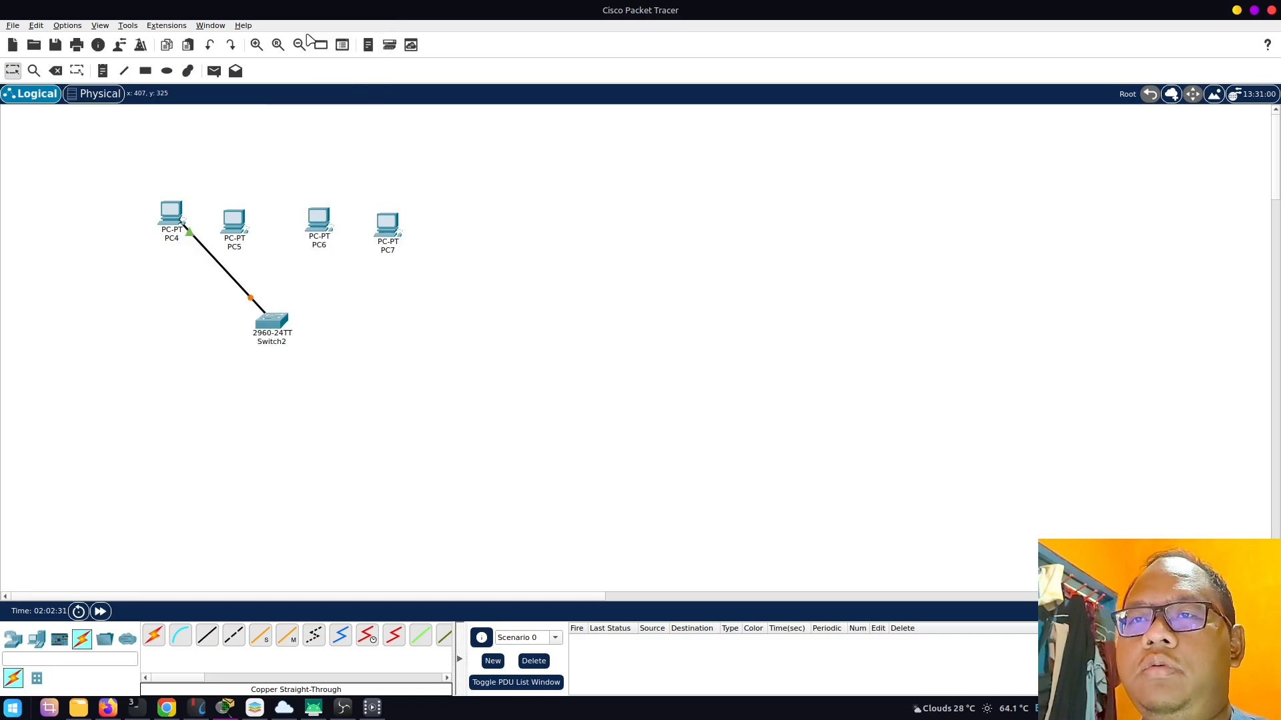
- Connect PC5's FastEthernet0 to the switch's FastEthernet0/2 with a copper straight-through cable
{"action": "left_click", "coordinate": [206, 639]}
{"action": "left_click", "coordinate": [235, 225]}
{"action": "left_click", "coordinate": [270, 271]}
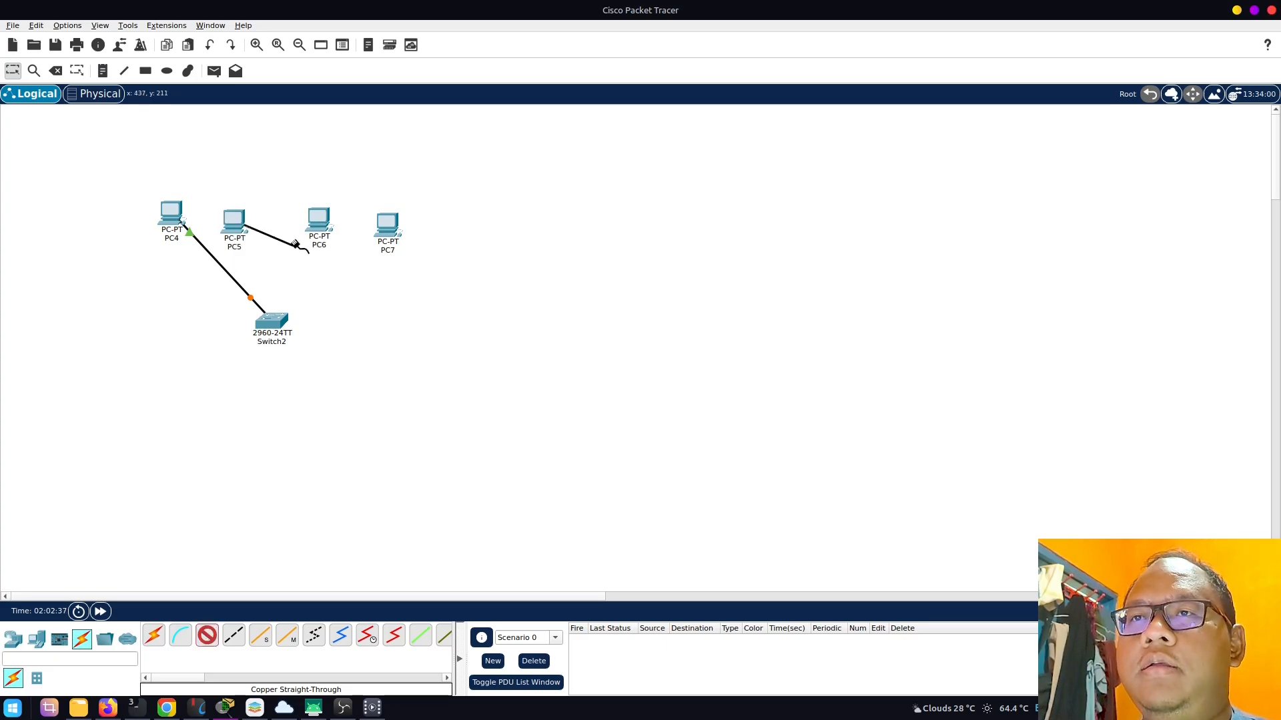
{"action": "left_click", "coordinate": [271, 323]}
{"action": "left_click", "coordinate": [323, 342]}
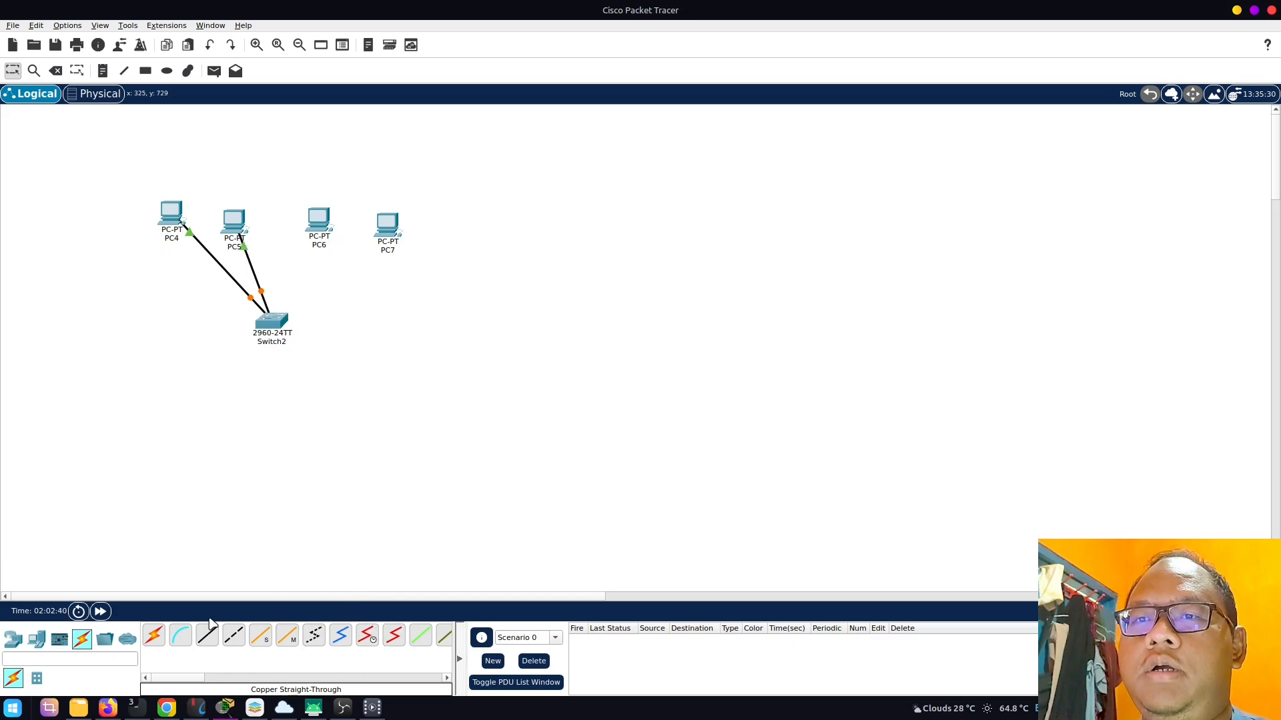
- Connect PC6's FastEthernet0 to the switch's FastEthernet0/3 with a copper straight-through cable
{"action": "left_click", "coordinate": [212, 642]}
{"action": "left_click", "coordinate": [318, 225]}
{"action": "left_click", "coordinate": [352, 272]}
{"action": "left_click", "coordinate": [272, 322]}
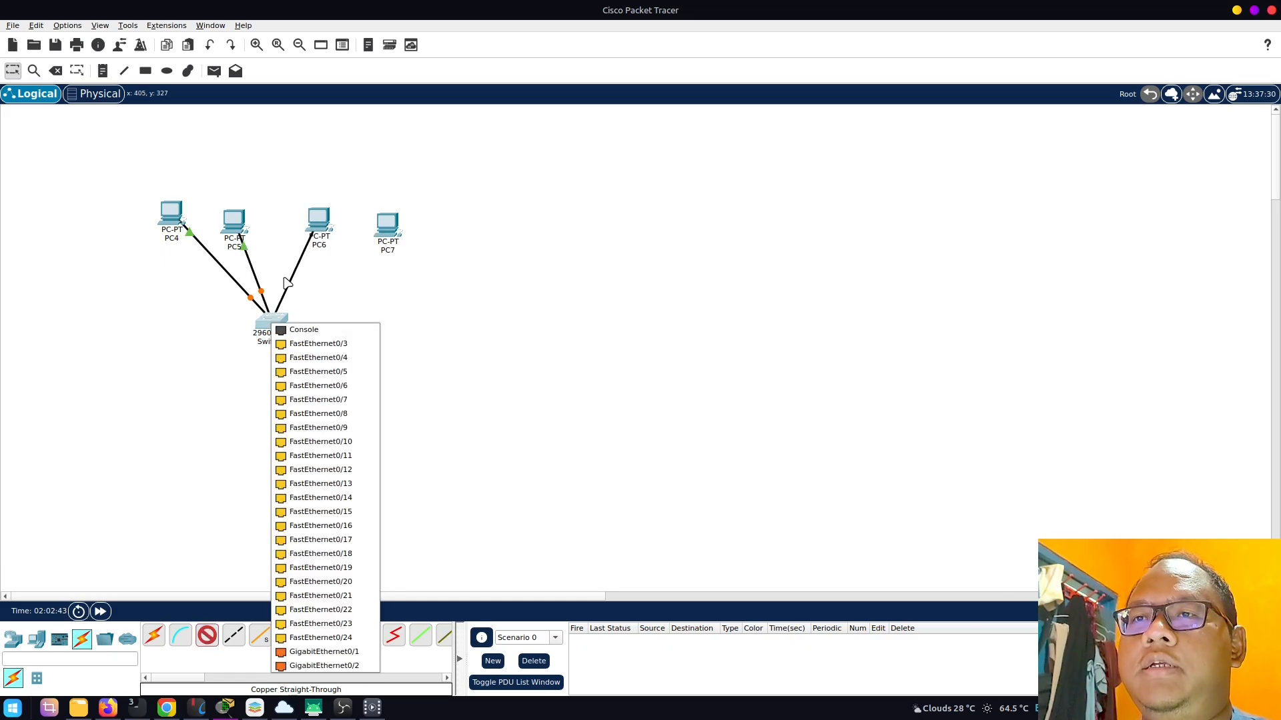
{"action": "left_click", "coordinate": [320, 369]}
- Connect PC7's FastEthernet0 to the switch's FastEthernet0/4 with a copper straight-through cable
{"action": "left_click", "coordinate": [211, 643]}
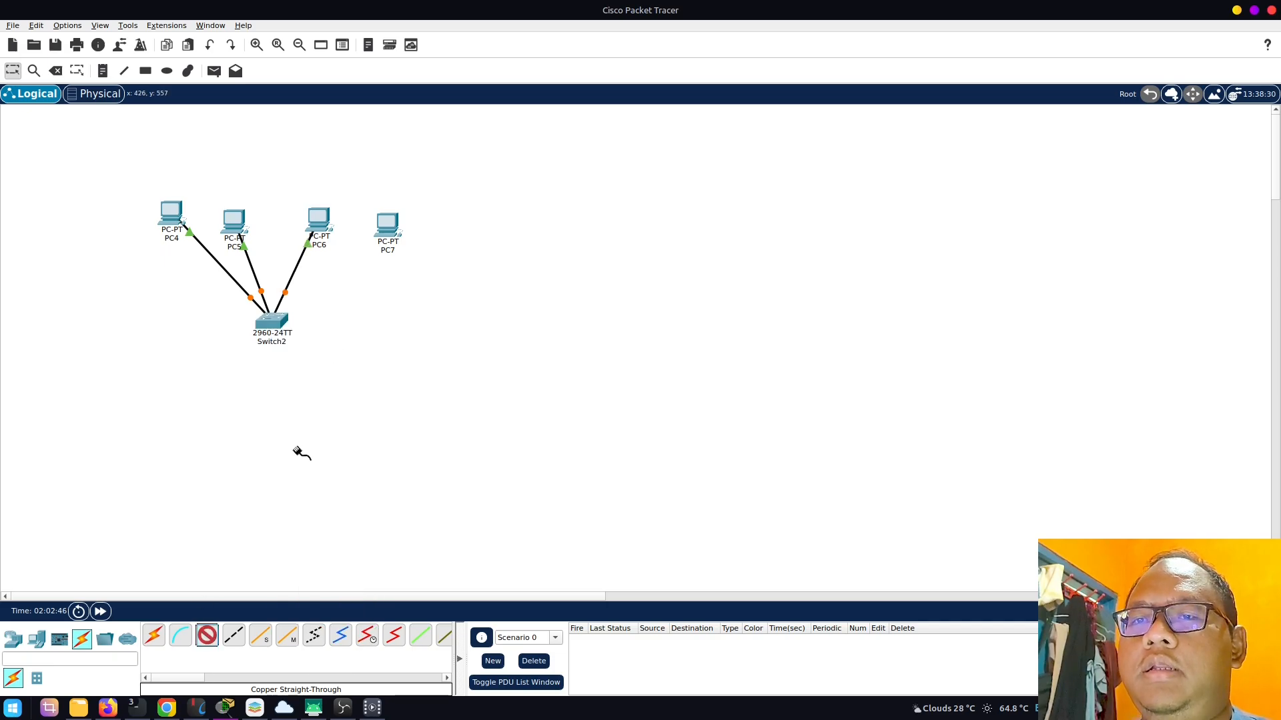
{"action": "left_click", "coordinate": [395, 230]}
{"action": "left_click", "coordinate": [404, 271]}
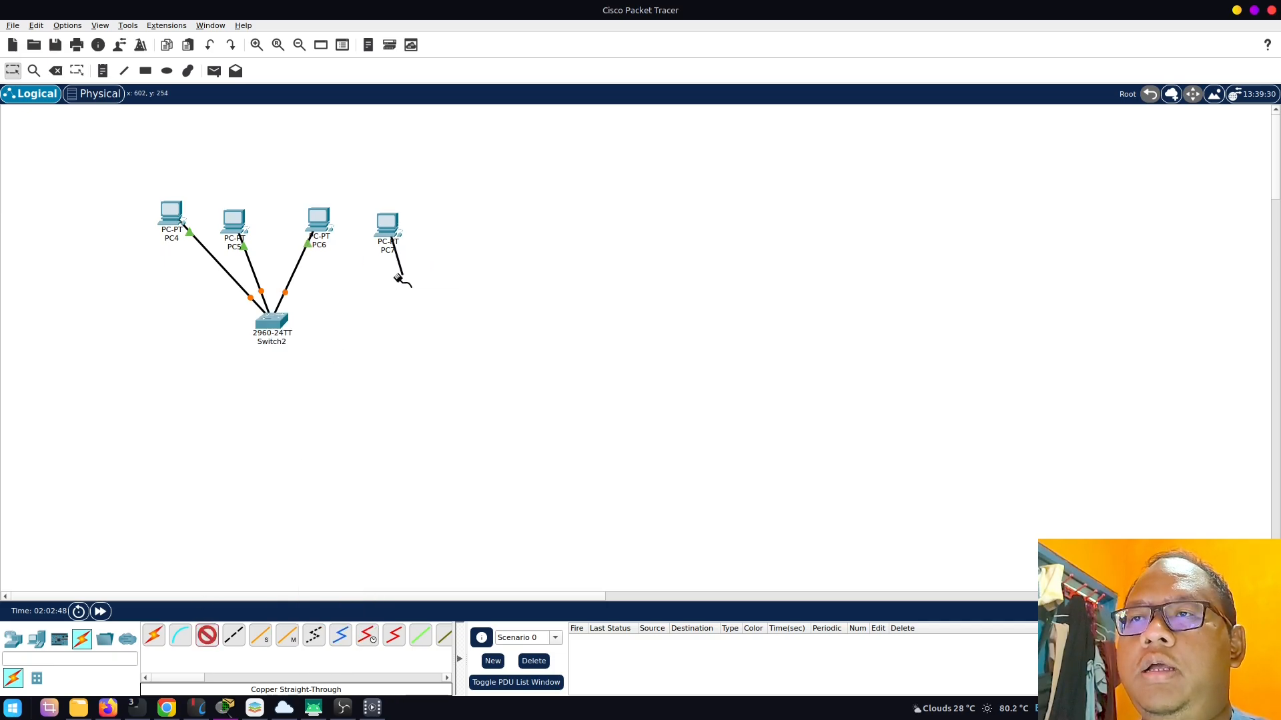
{"action": "left_click", "coordinate": [272, 322]}
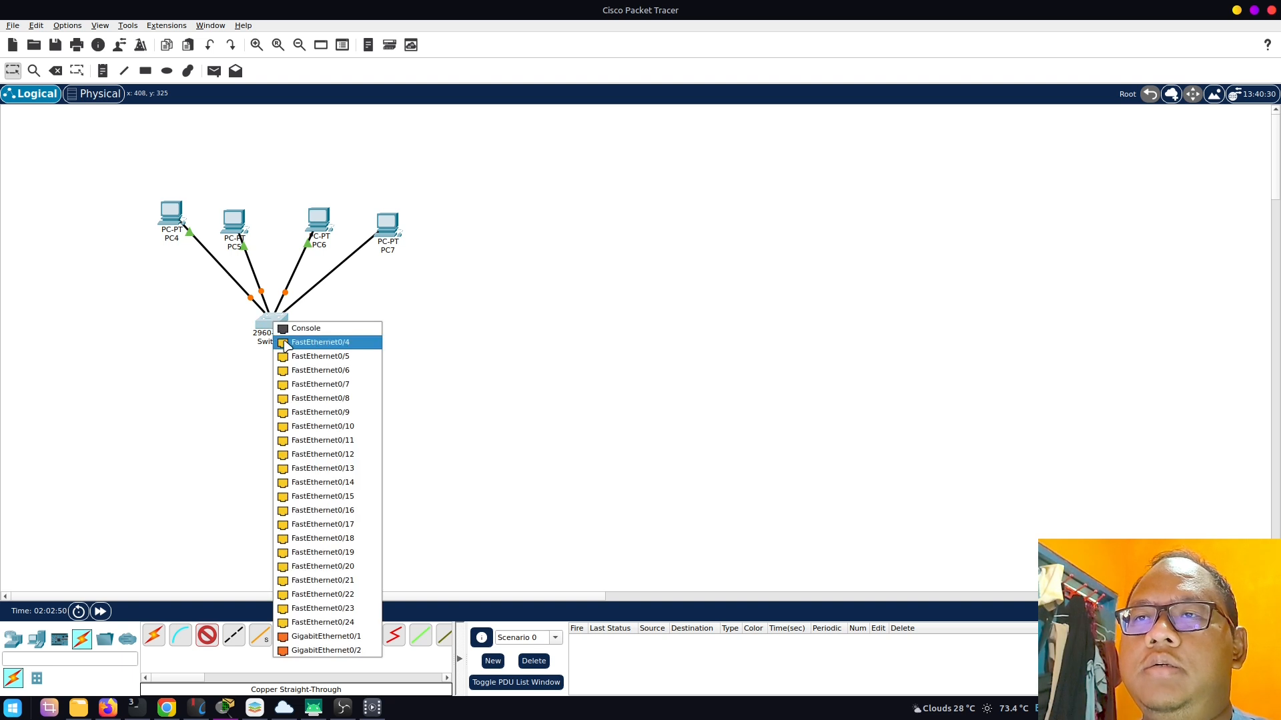
{"action": "left_click", "coordinate": [297, 343]}
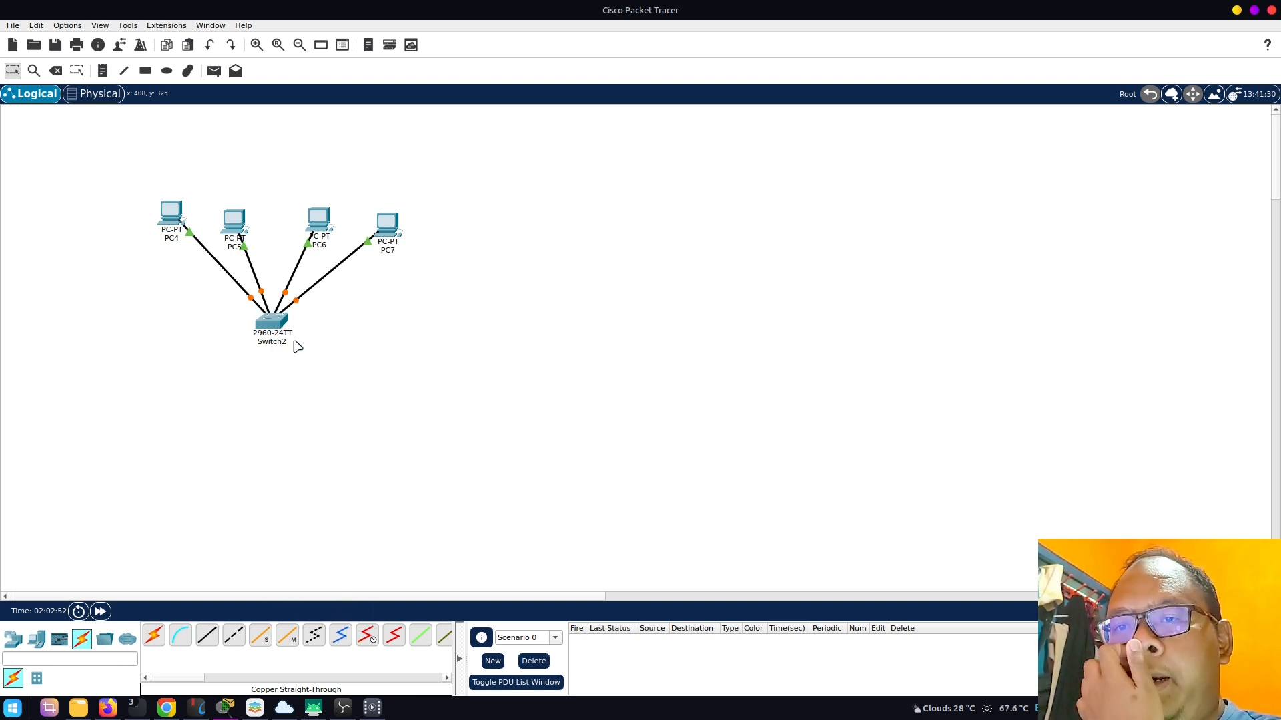
- Assign PC4 the static IPv4 address 192.168.1.10 with the default subnet mask 255.255.255.0
{"action": "left_click", "coordinate": [172, 214]}
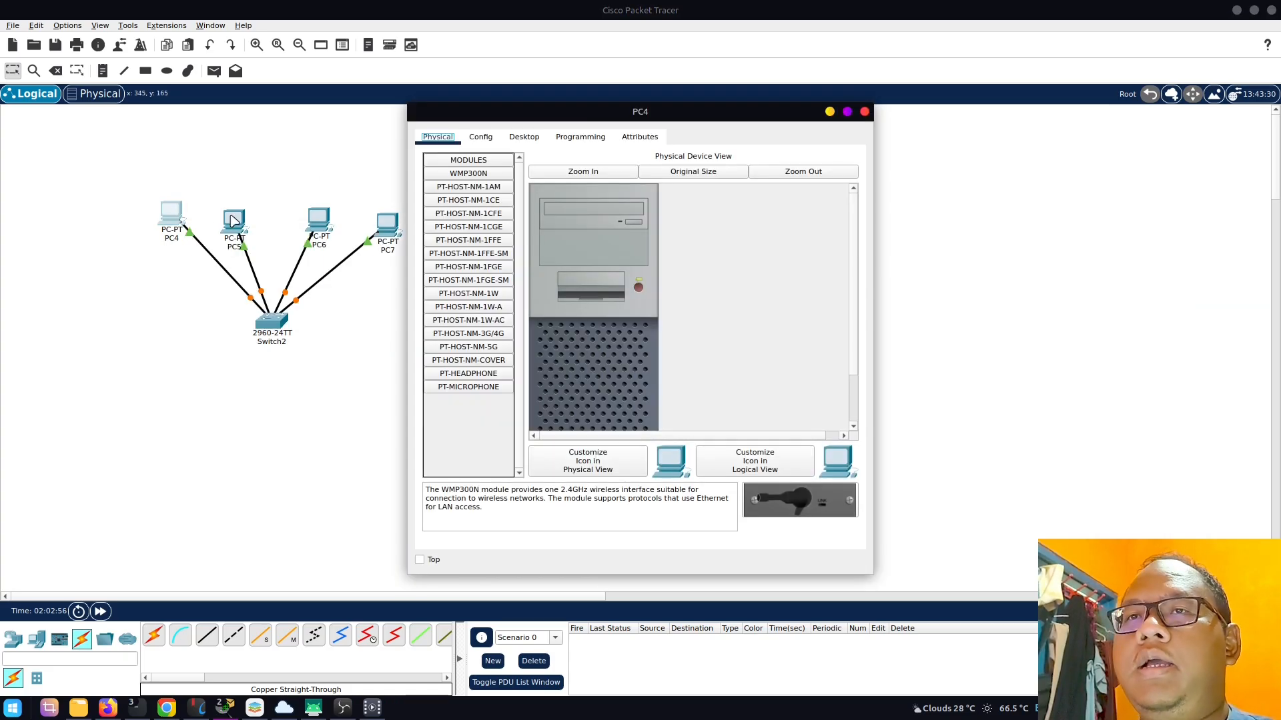
{"action": "left_click", "coordinate": [864, 111]}
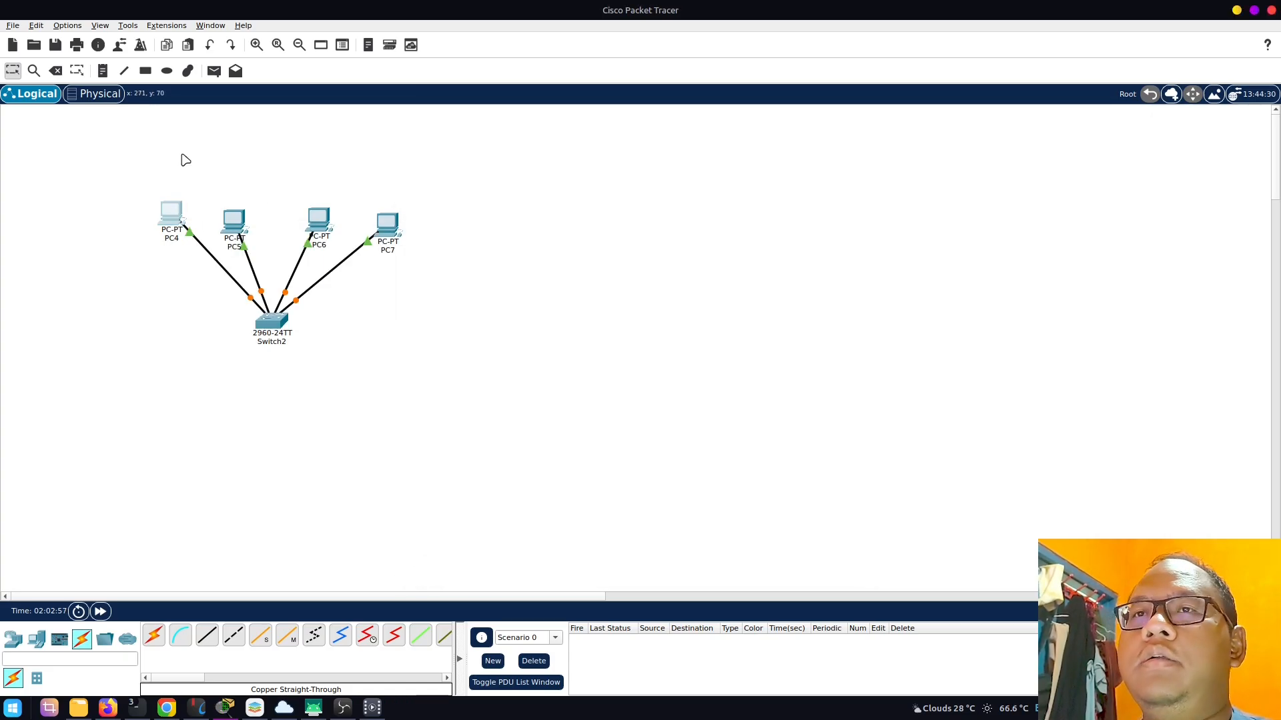
{"action": "left_click", "coordinate": [172, 215]}
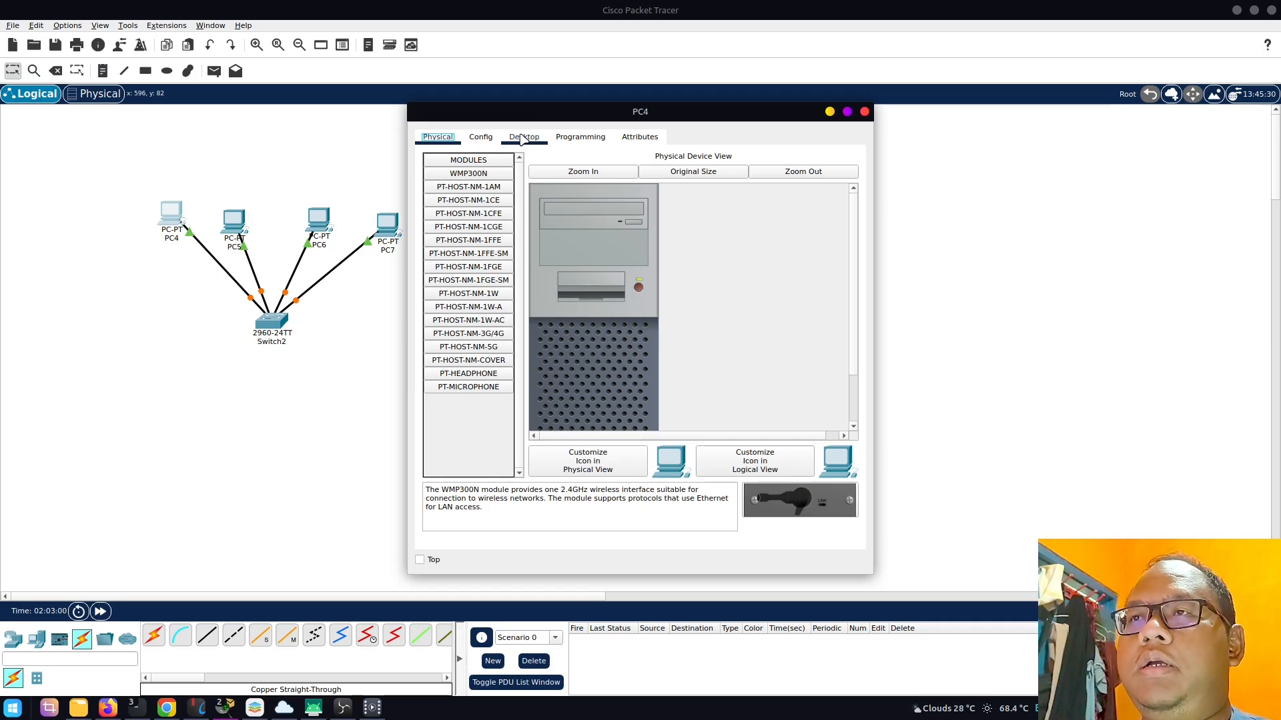
{"action": "left_click", "coordinate": [524, 138]}
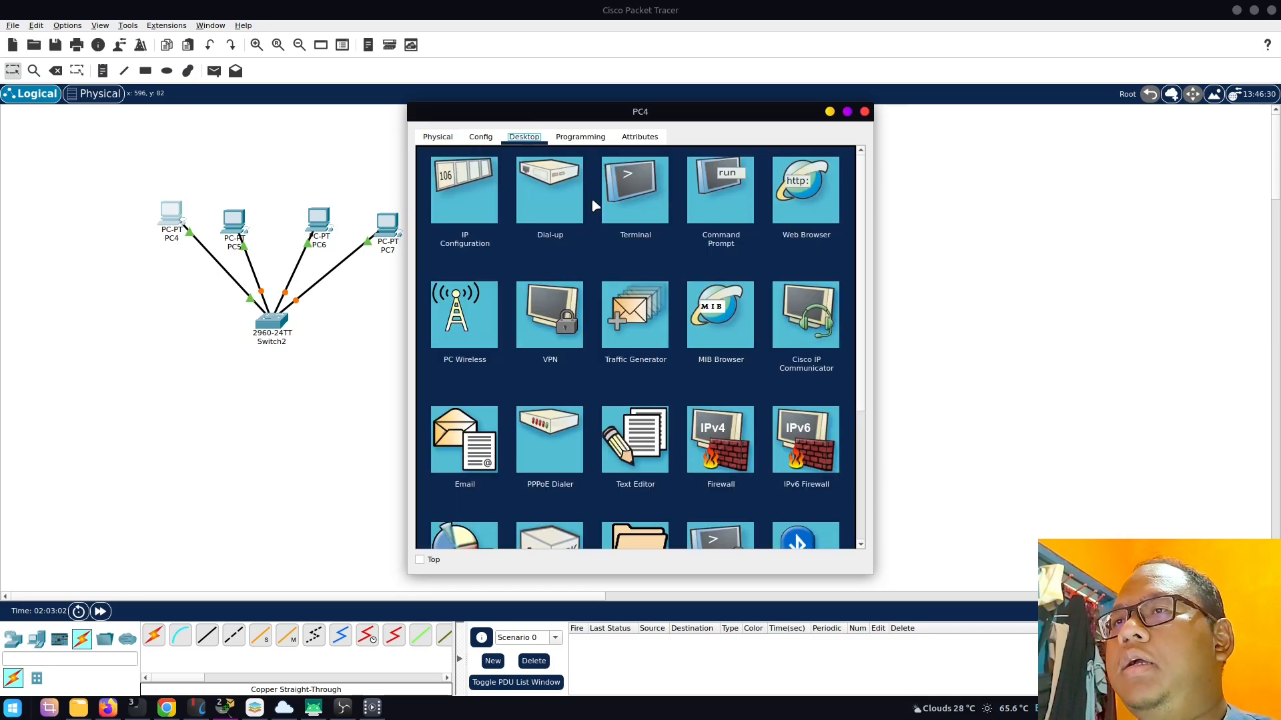
{"action": "left_click", "coordinate": [452, 195]}
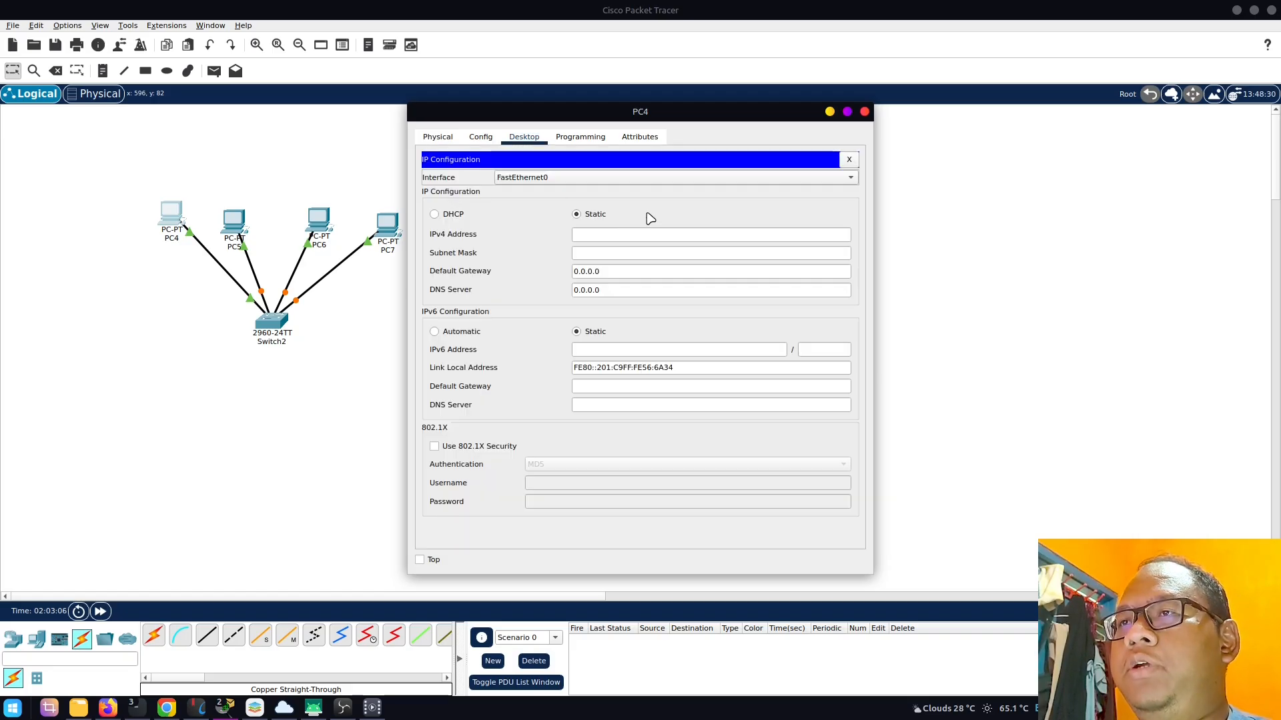
{"action": "left_click", "coordinate": [596, 235]}
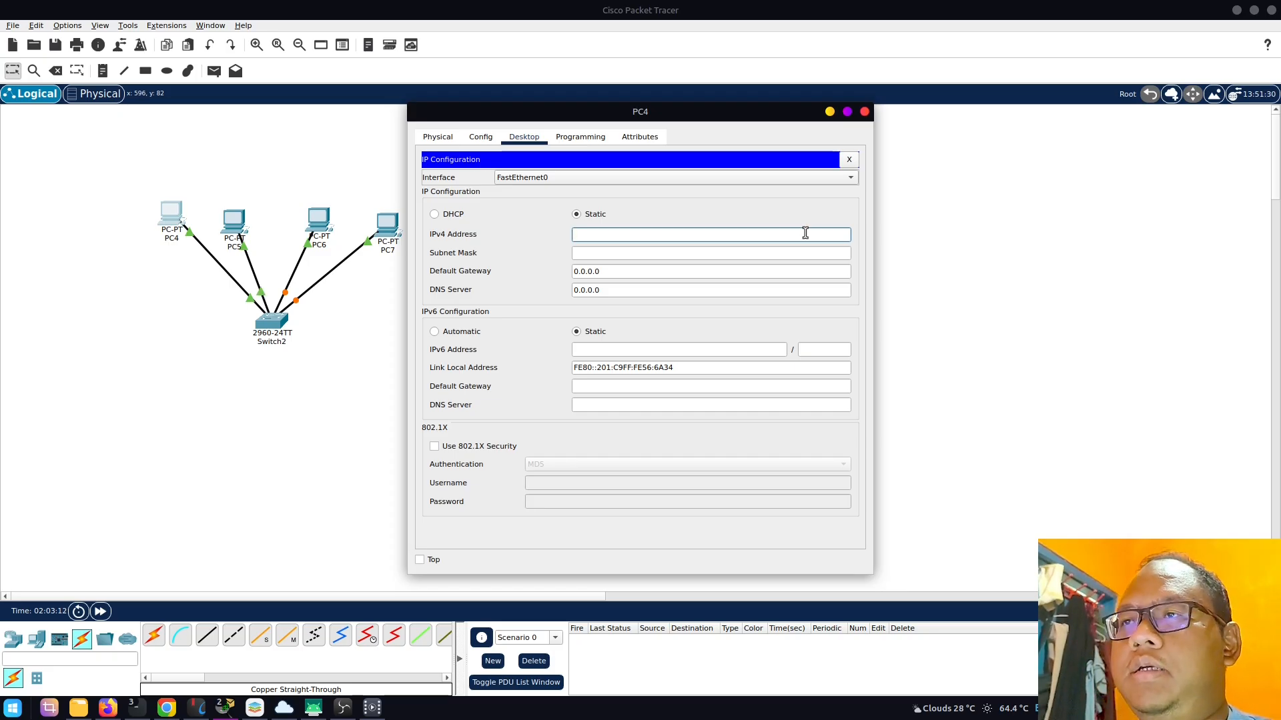
{"action": "type", "text": "192.168.1."}
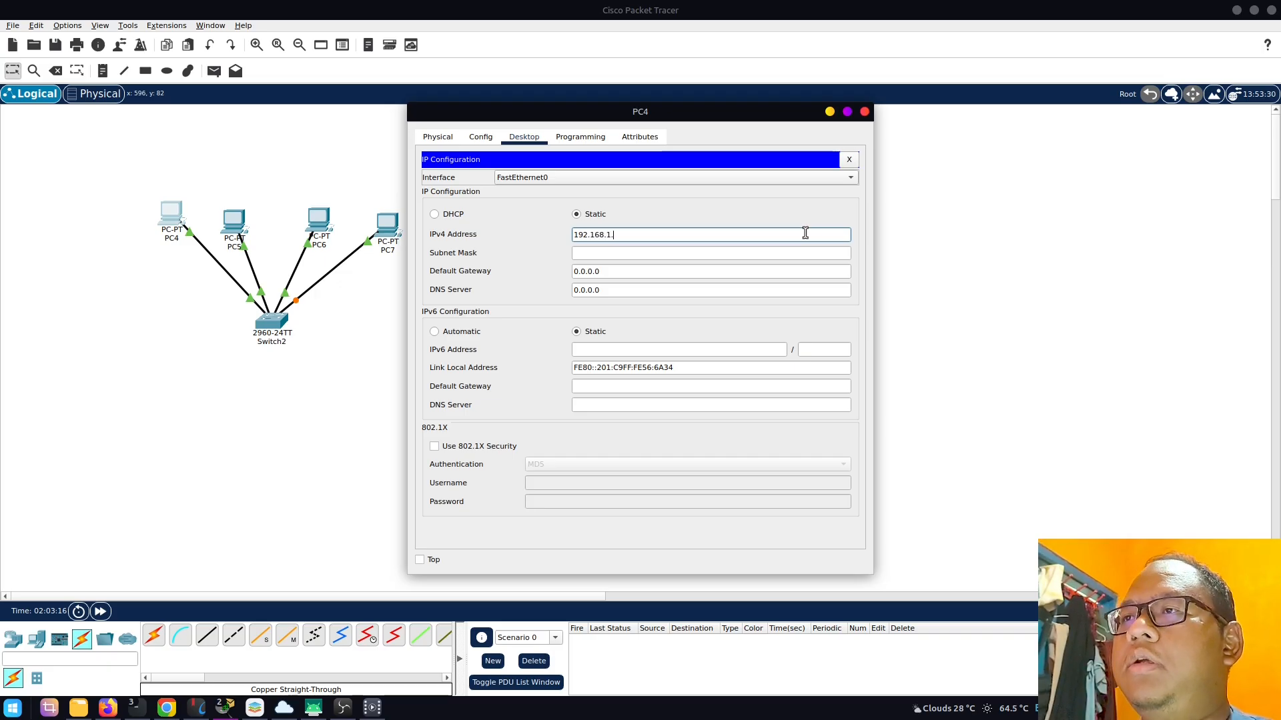
{"action": "type", "text": "10"}
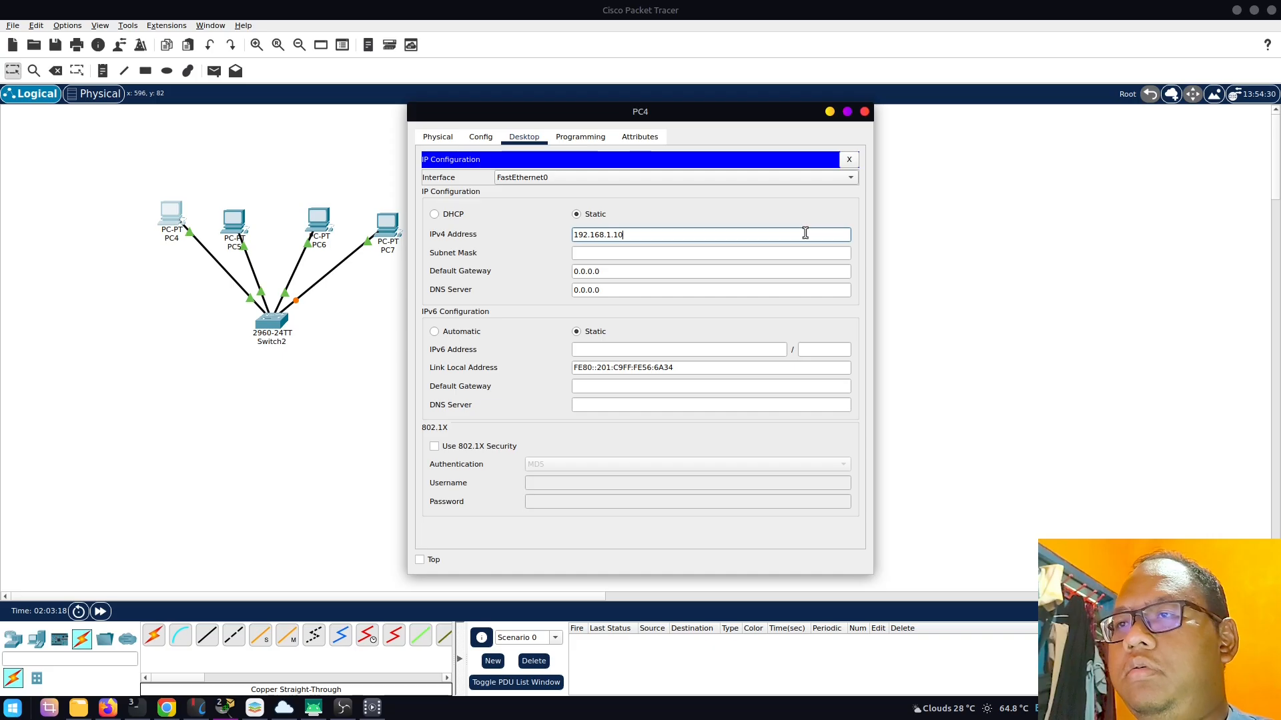
{"action": "key", "text": "Tab"}
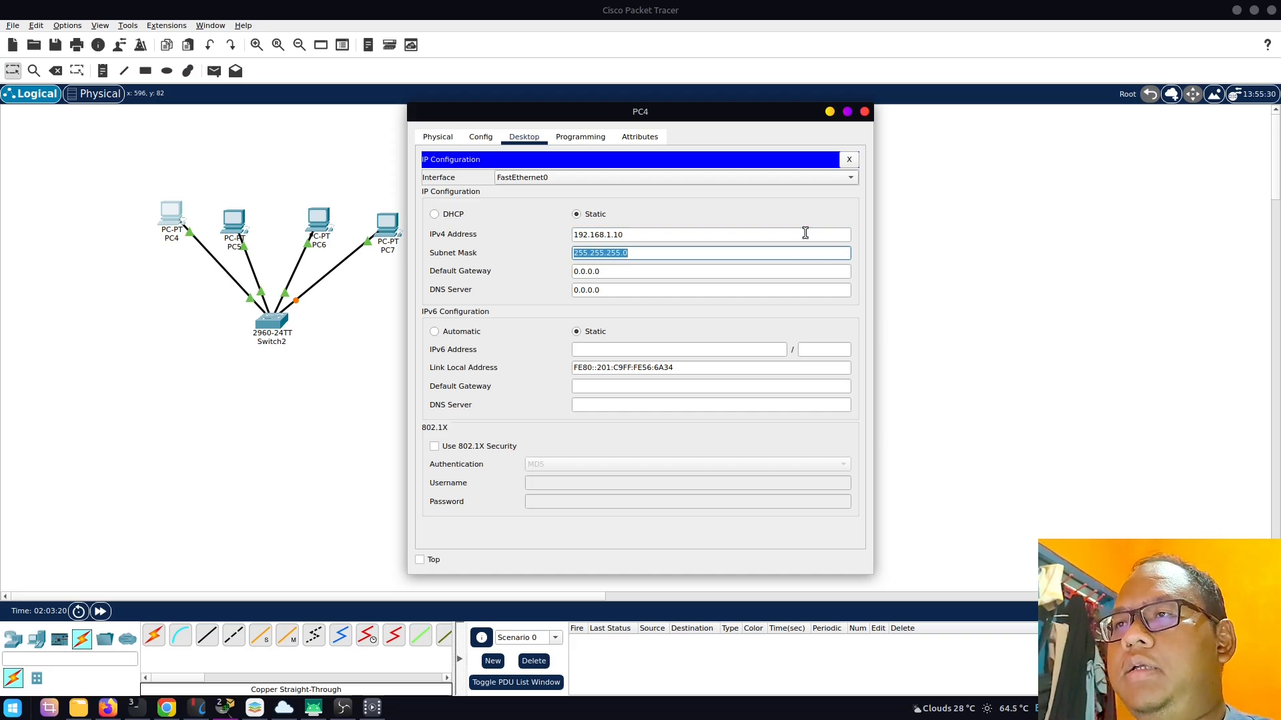
- Copy PC4's IPv4 address for reuse and close the PC4 window
{"action": "left_click", "coordinate": [498, 247]}
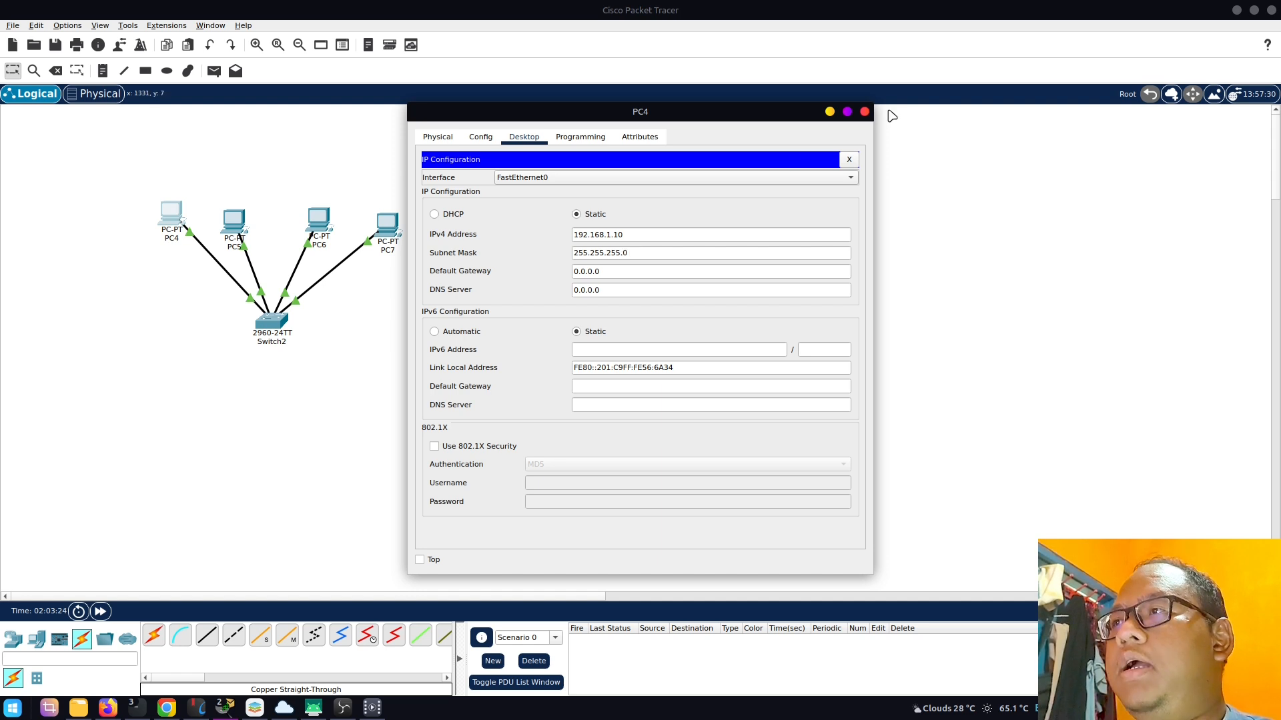
{"action": "left_click_drag", "start_coordinate": [645, 240], "coordinate": [446, 243]}
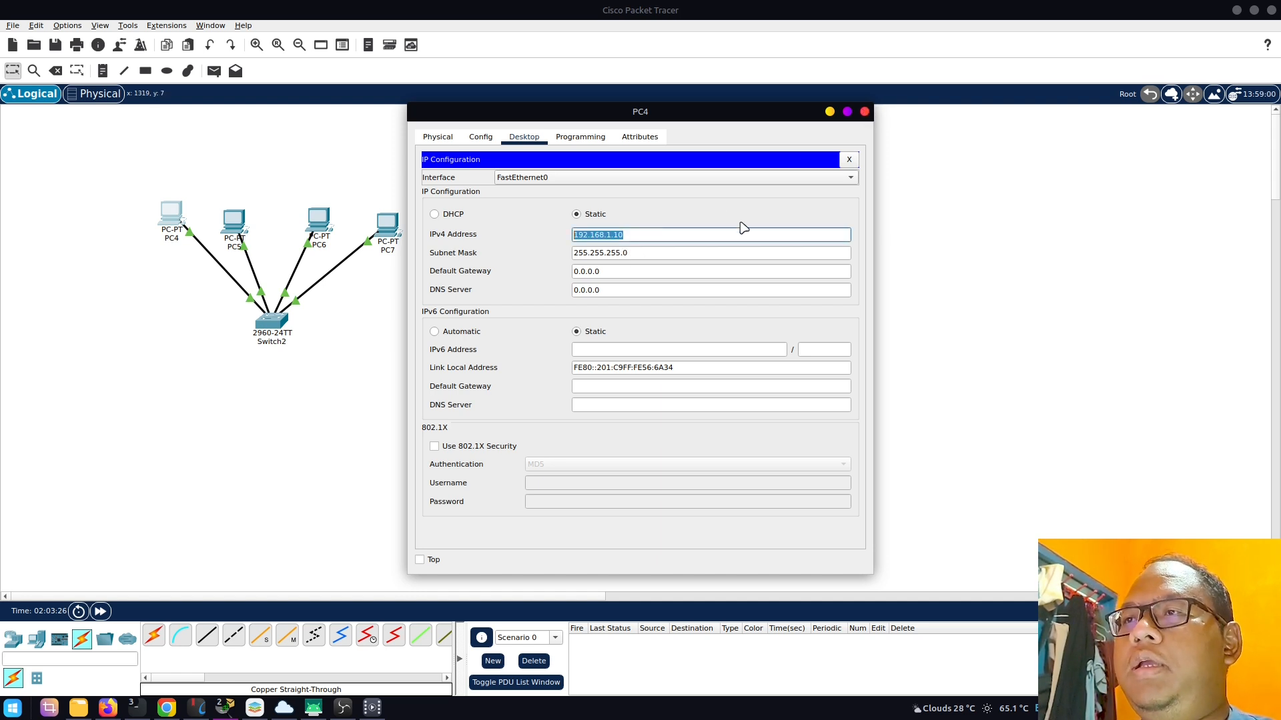
{"action": "left_click", "coordinate": [865, 112]}
- Assign PC5 the static IPv4 address 192.168.1.11 with the default subnet mask 255.255.255.0 and close its window
{"action": "left_click", "coordinate": [236, 226]}
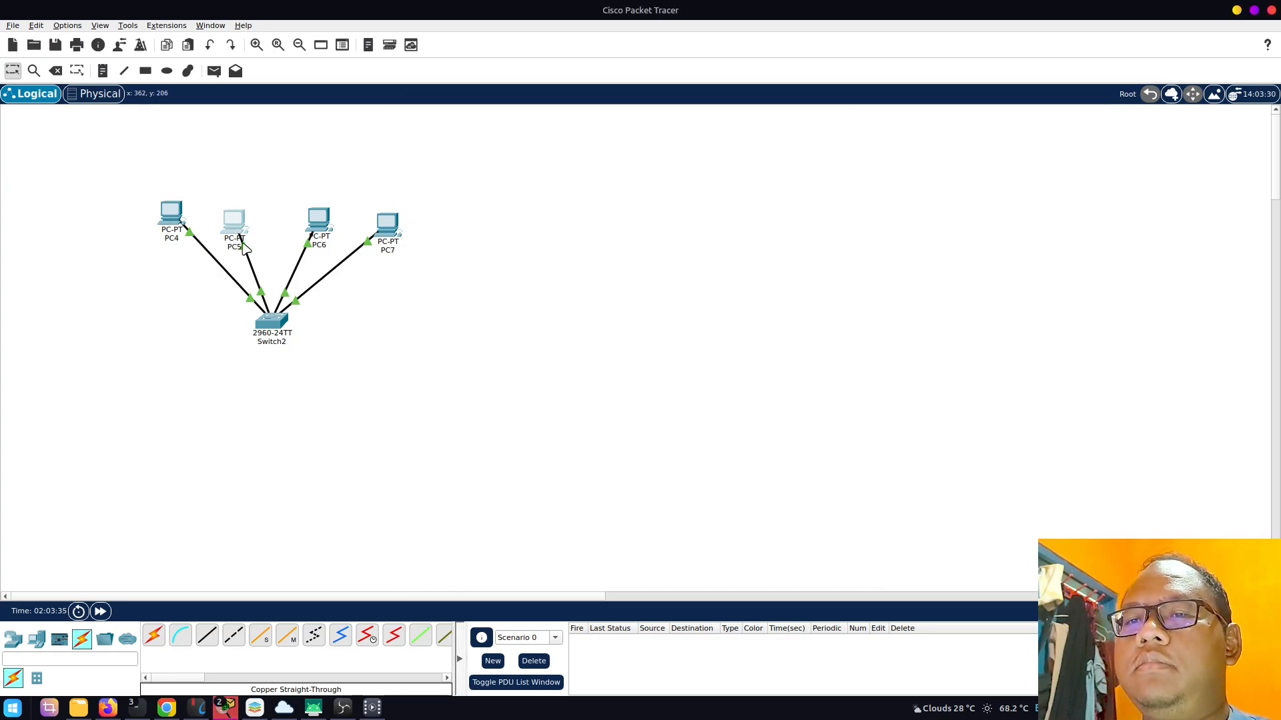
{"action": "left_click", "coordinate": [524, 138]}
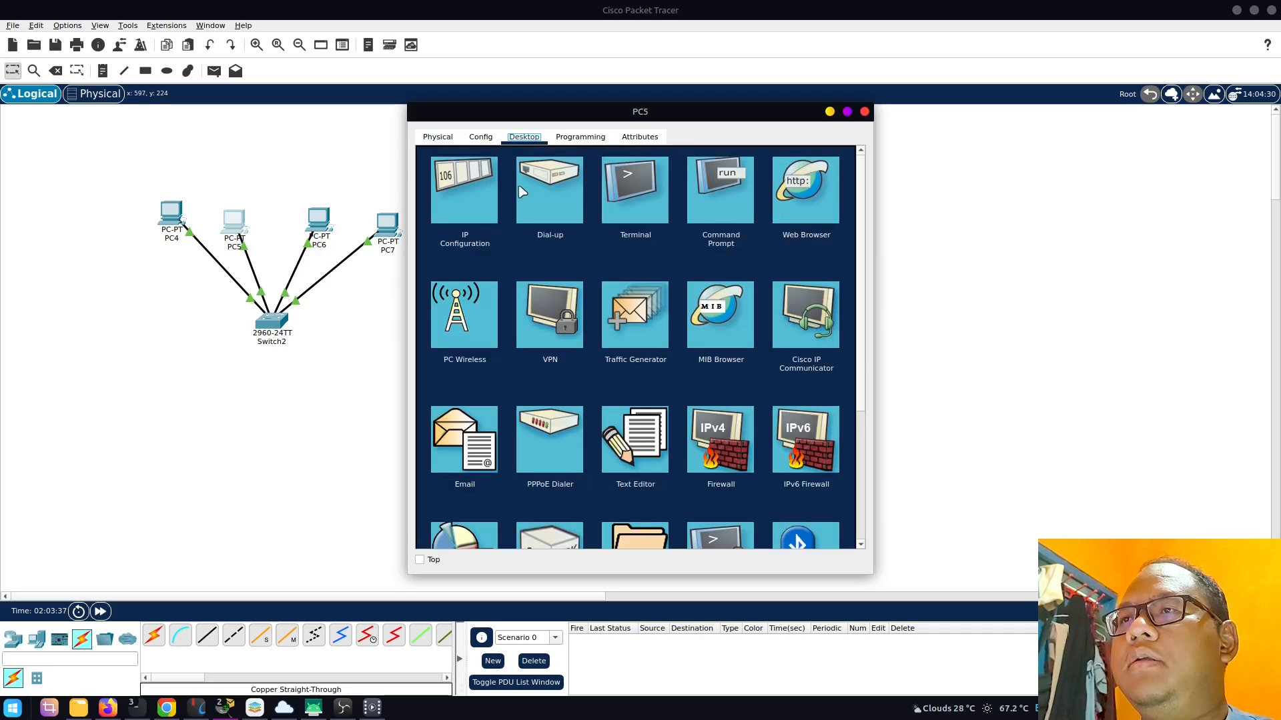
{"action": "left_click", "coordinate": [467, 195]}
{"action": "left_click", "coordinate": [607, 235]}
{"action": "type", "text": "192.168.1.11"}
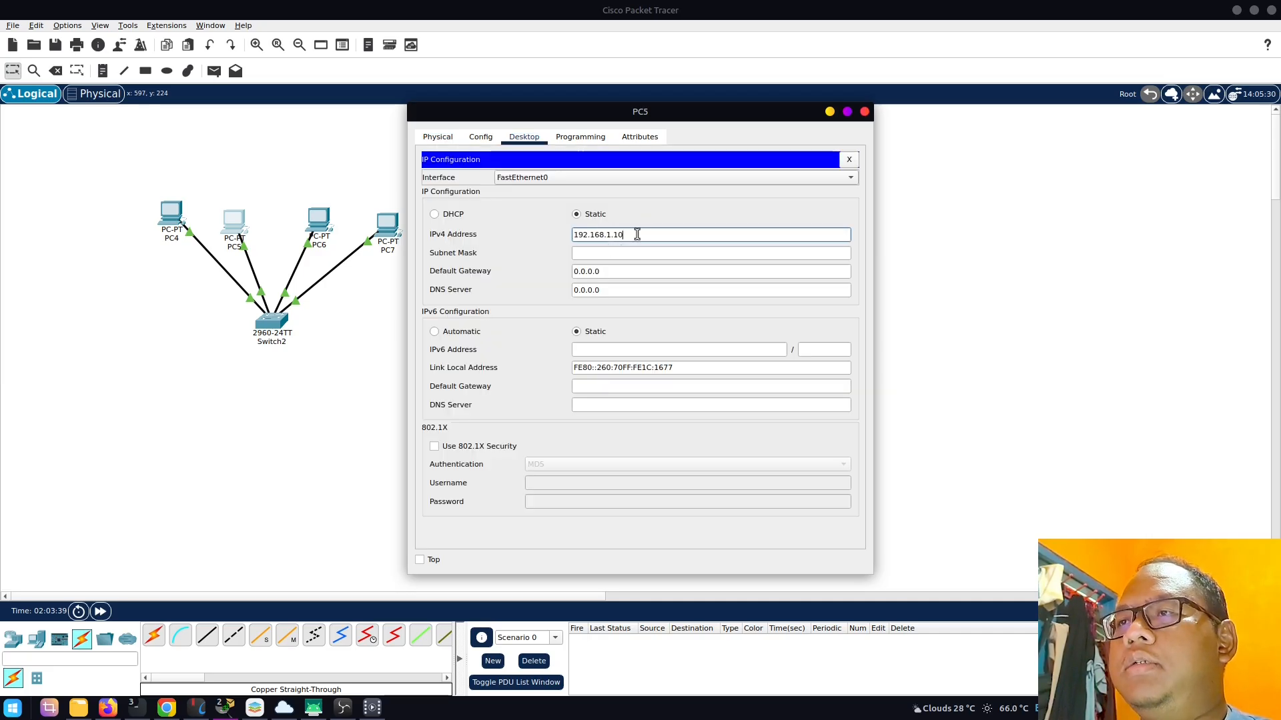
{"action": "key", "text": "Tab"}
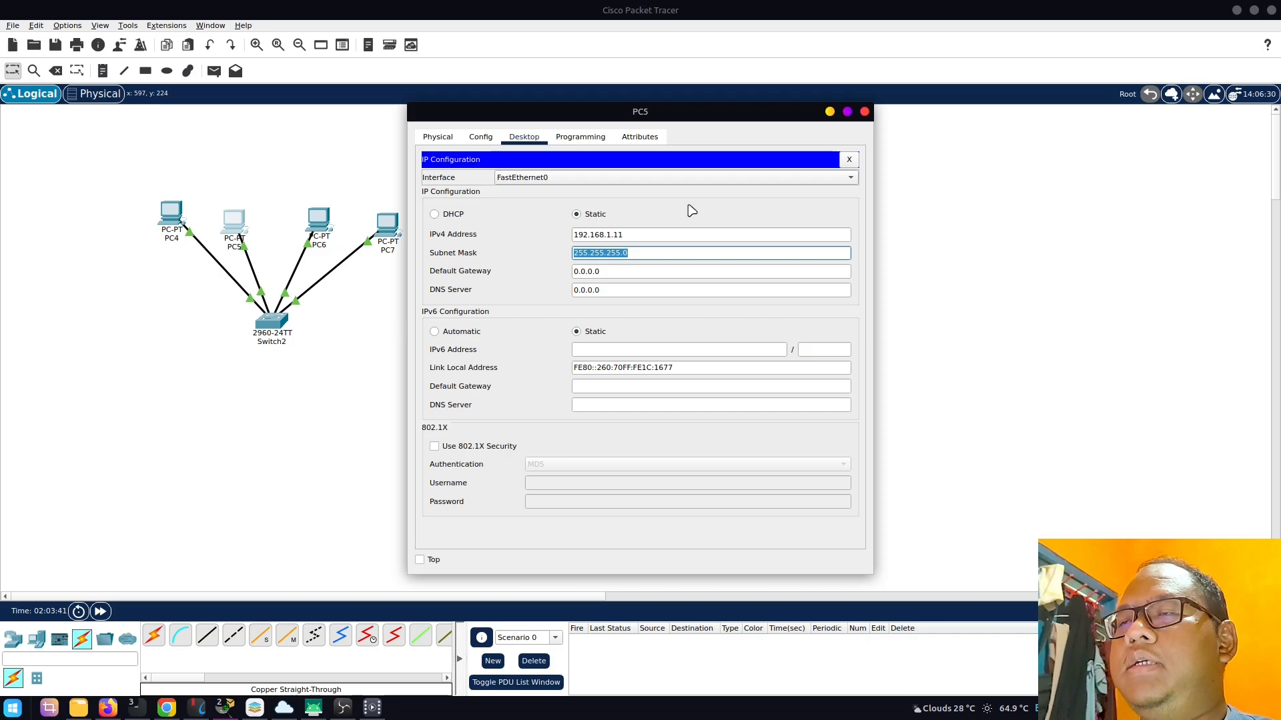
{"action": "left_click", "coordinate": [865, 112]}
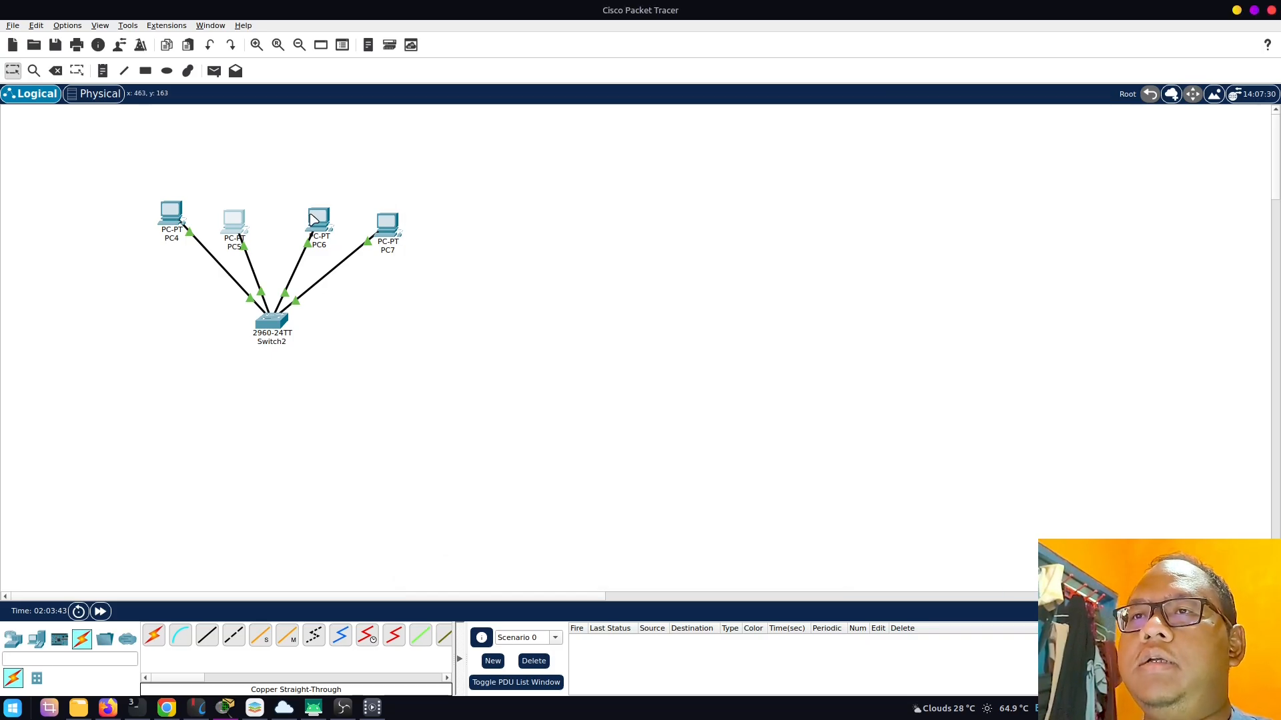
- Assign PC6 the static IPv4 address 192.168.1.12 with the default subnet mask 255.255.255.0 and close its window
{"action": "left_click", "coordinate": [319, 220]}
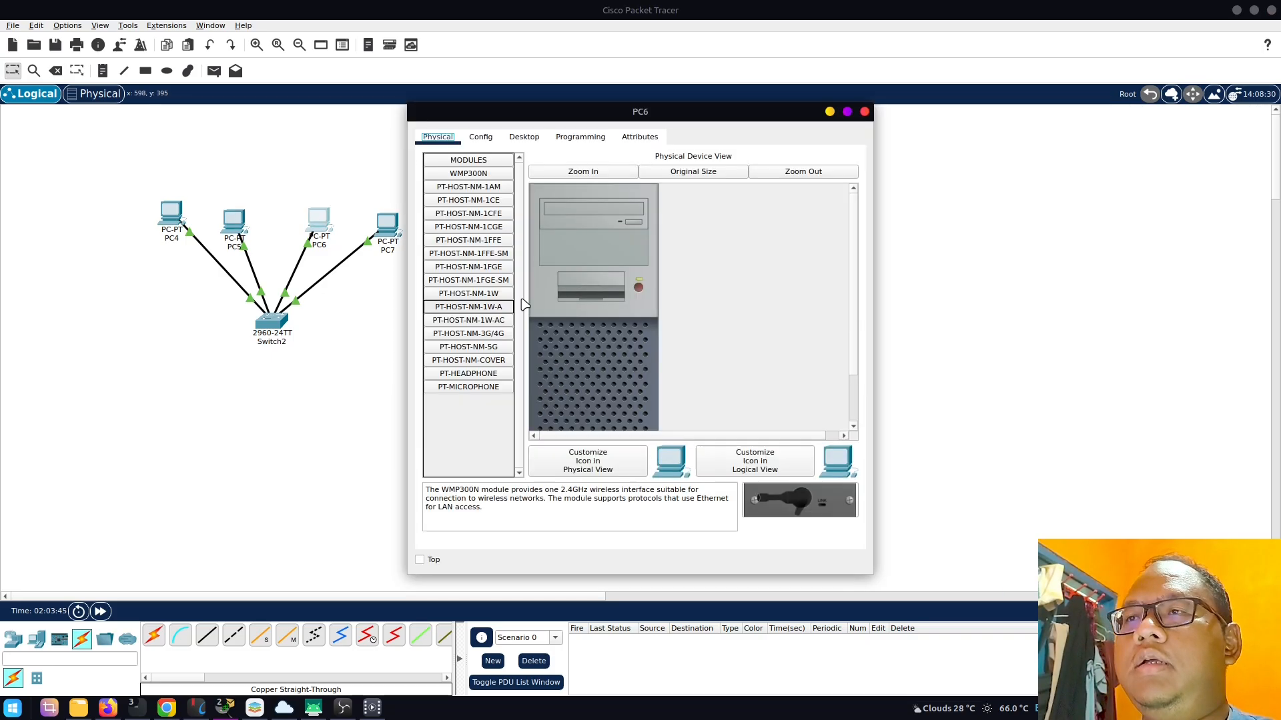
{"action": "left_click", "coordinate": [524, 137]}
{"action": "left_click", "coordinate": [485, 206]}
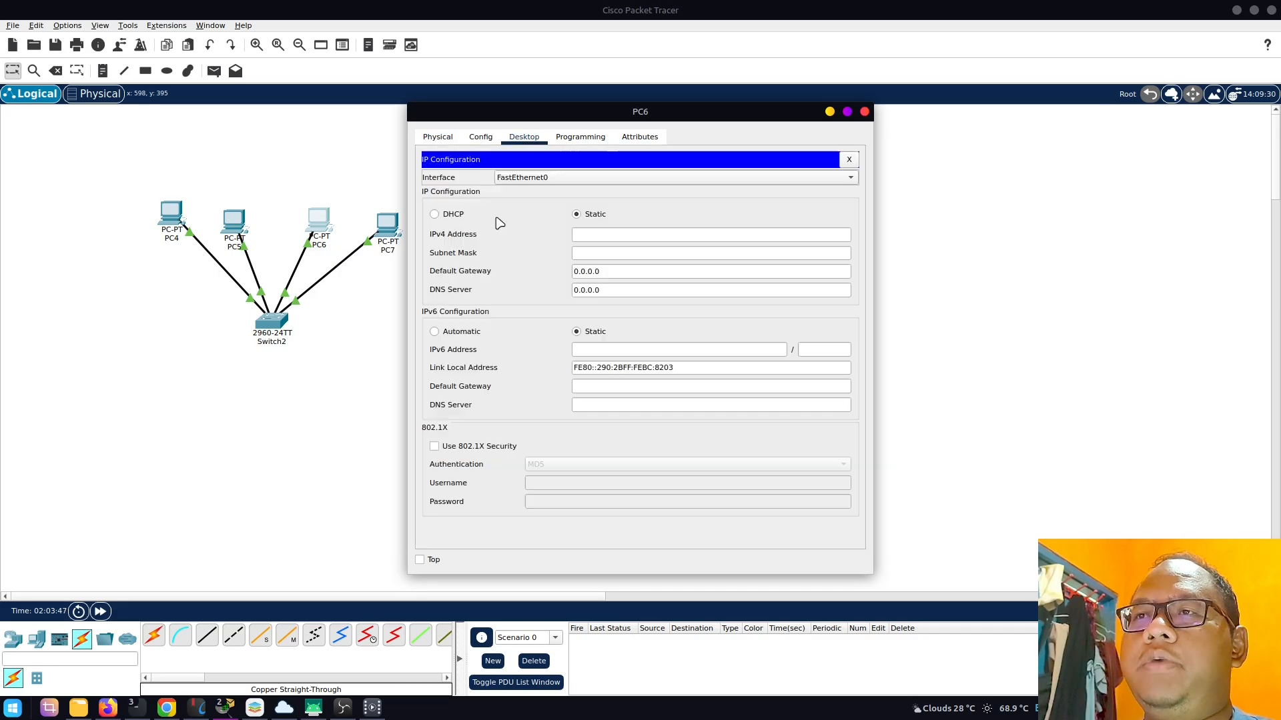
{"action": "left_click", "coordinate": [633, 235]}
{"action": "type", "text": "192.168.1.10"}
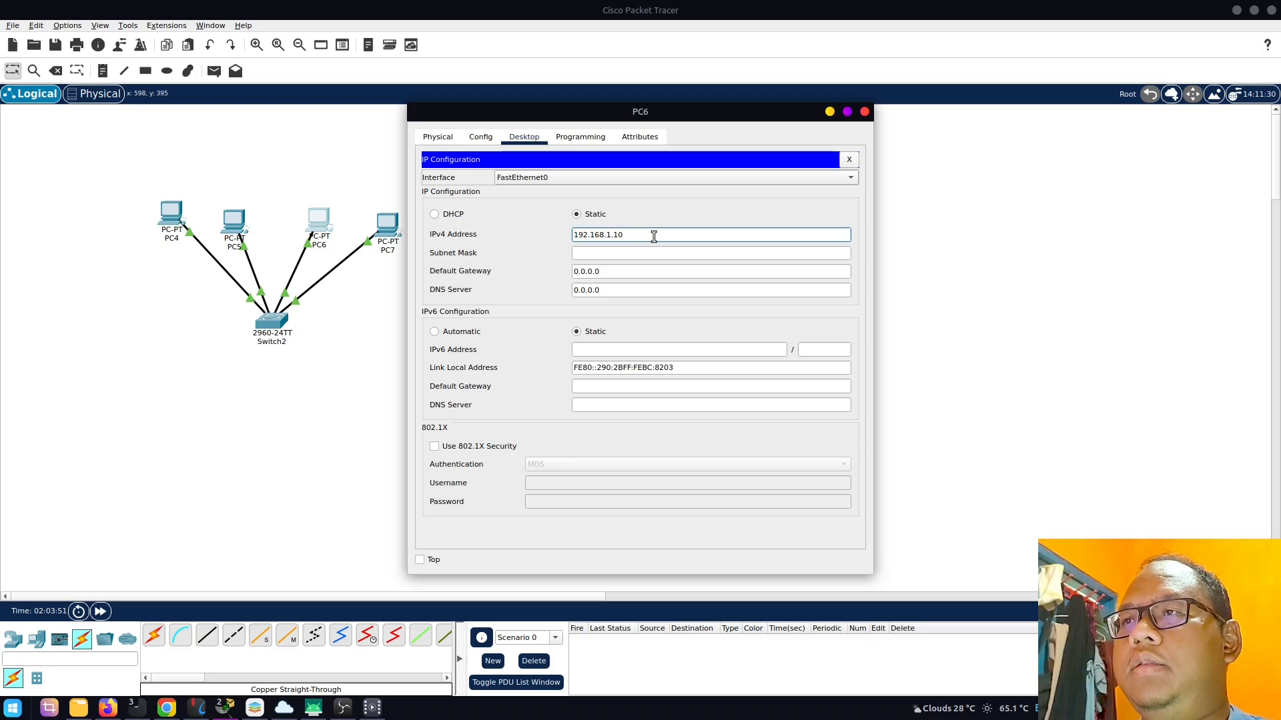
{"action": "type", "text": "2"}
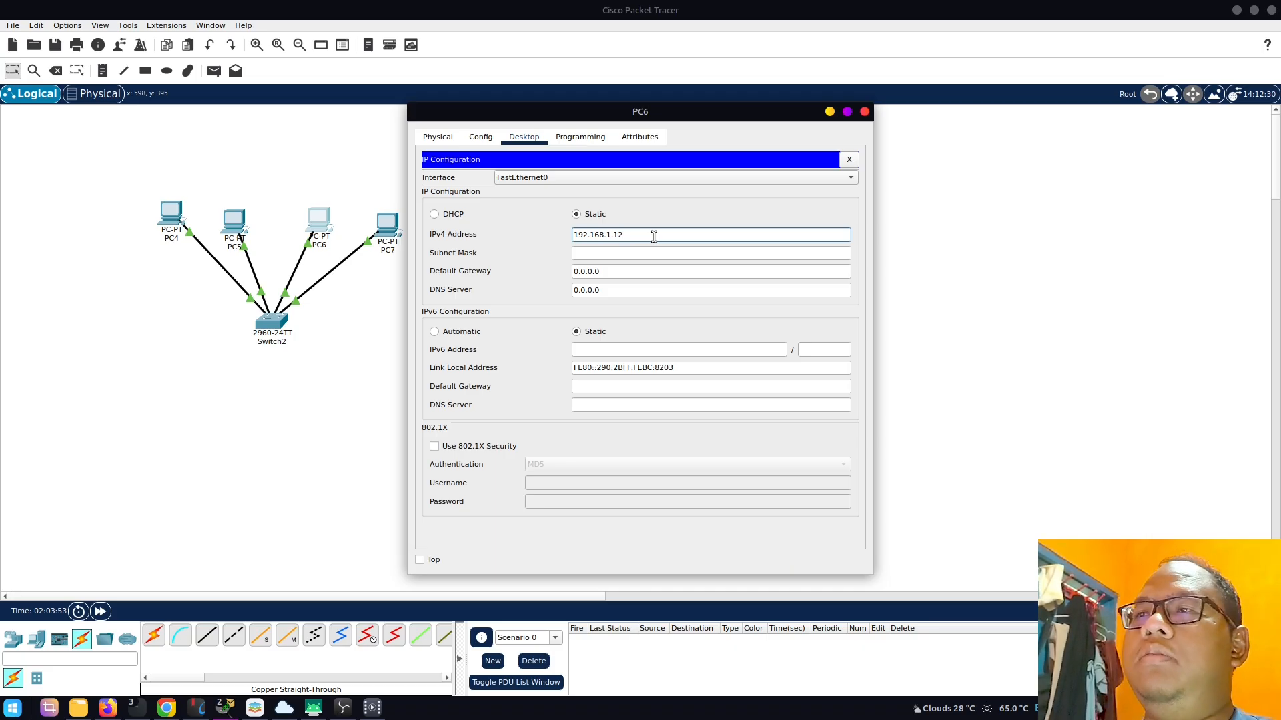
{"action": "key", "text": "Tab"}
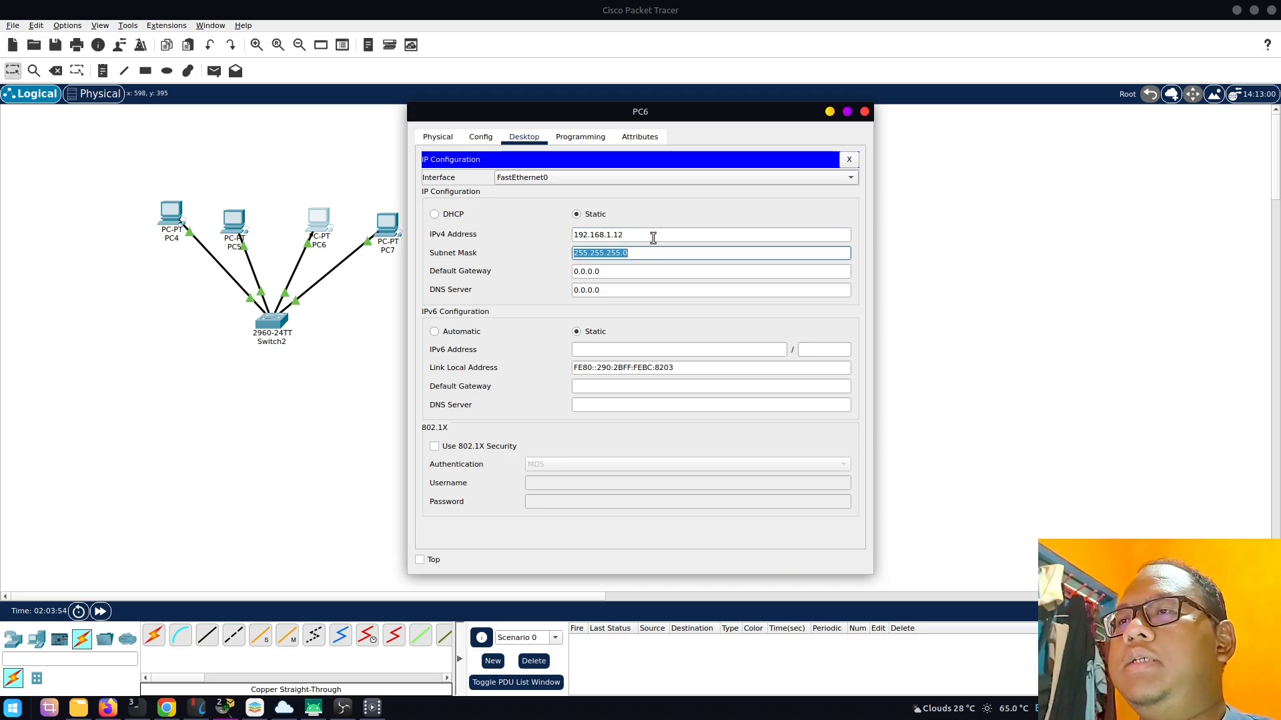
{"action": "left_click", "coordinate": [864, 112]}
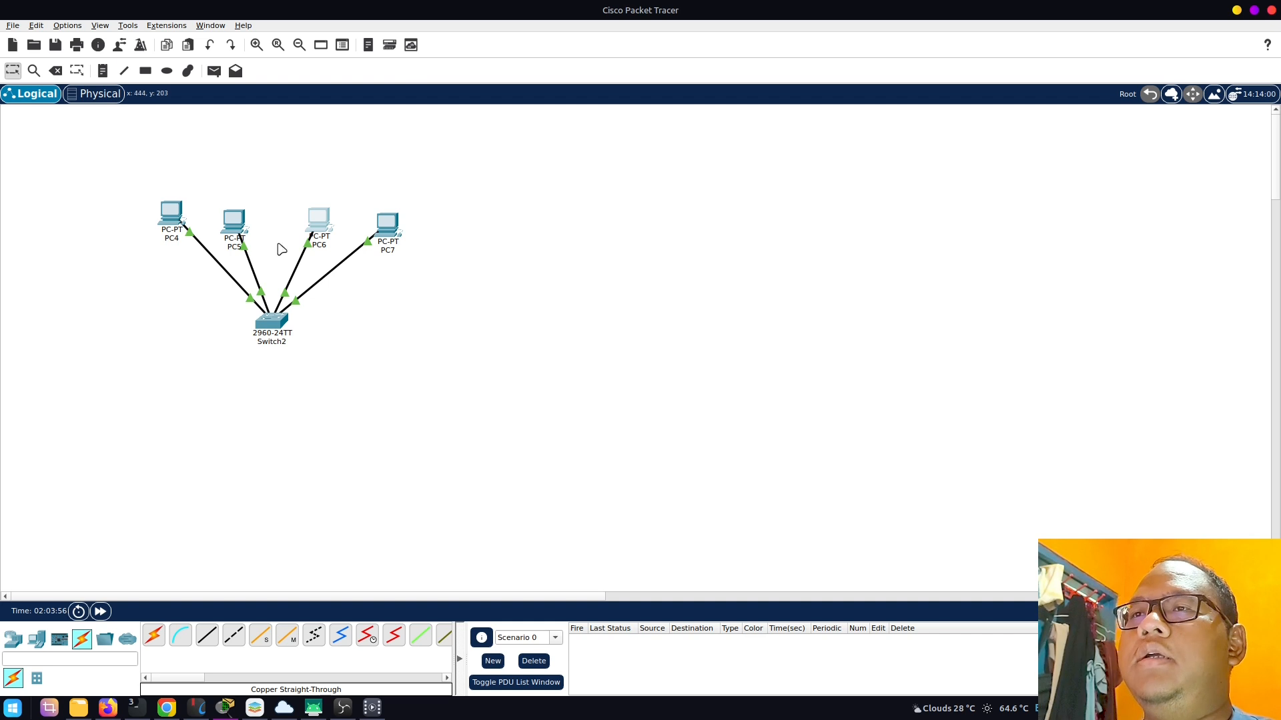
- Assign PC7 the static IPv4 address 192.168.1.13 with the default subnet mask 255.255.255.0 and close its window
{"action": "left_click", "coordinate": [393, 230]}
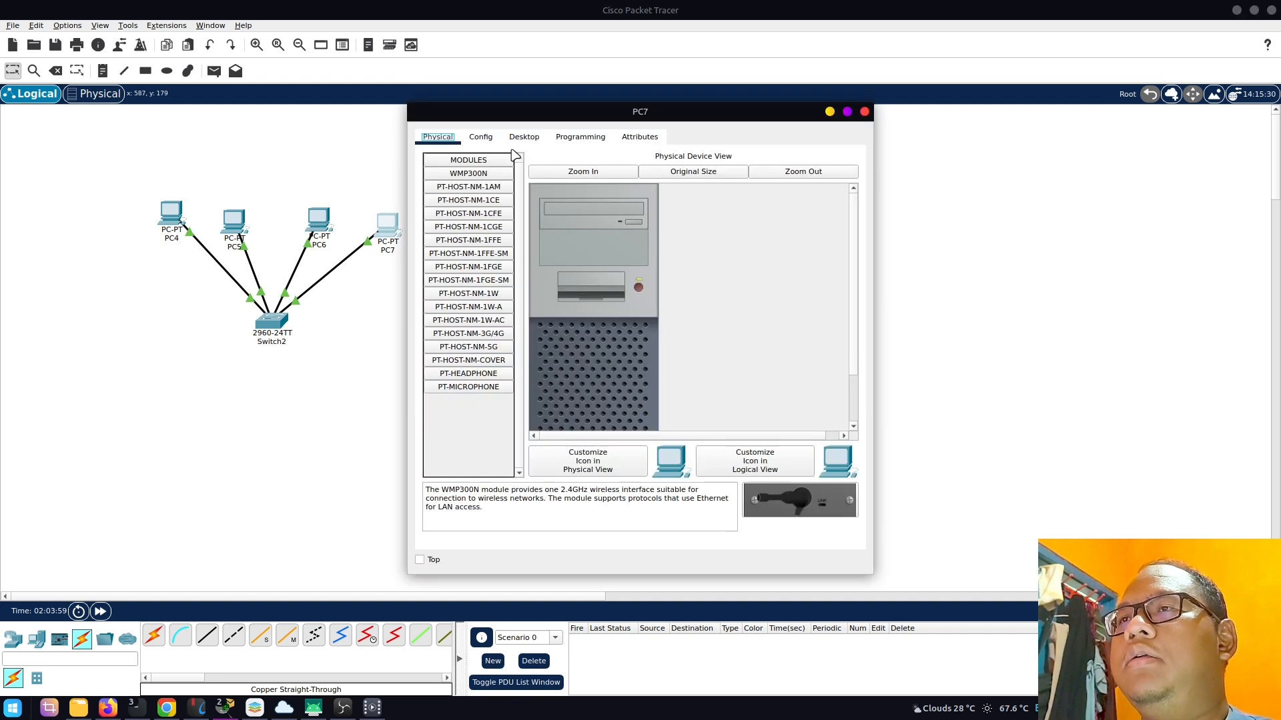
{"action": "left_click", "coordinate": [524, 137]}
{"action": "left_click", "coordinate": [465, 204]}
{"action": "left_click", "coordinate": [651, 235]}
{"action": "type", "text": "192.168.1.10"}
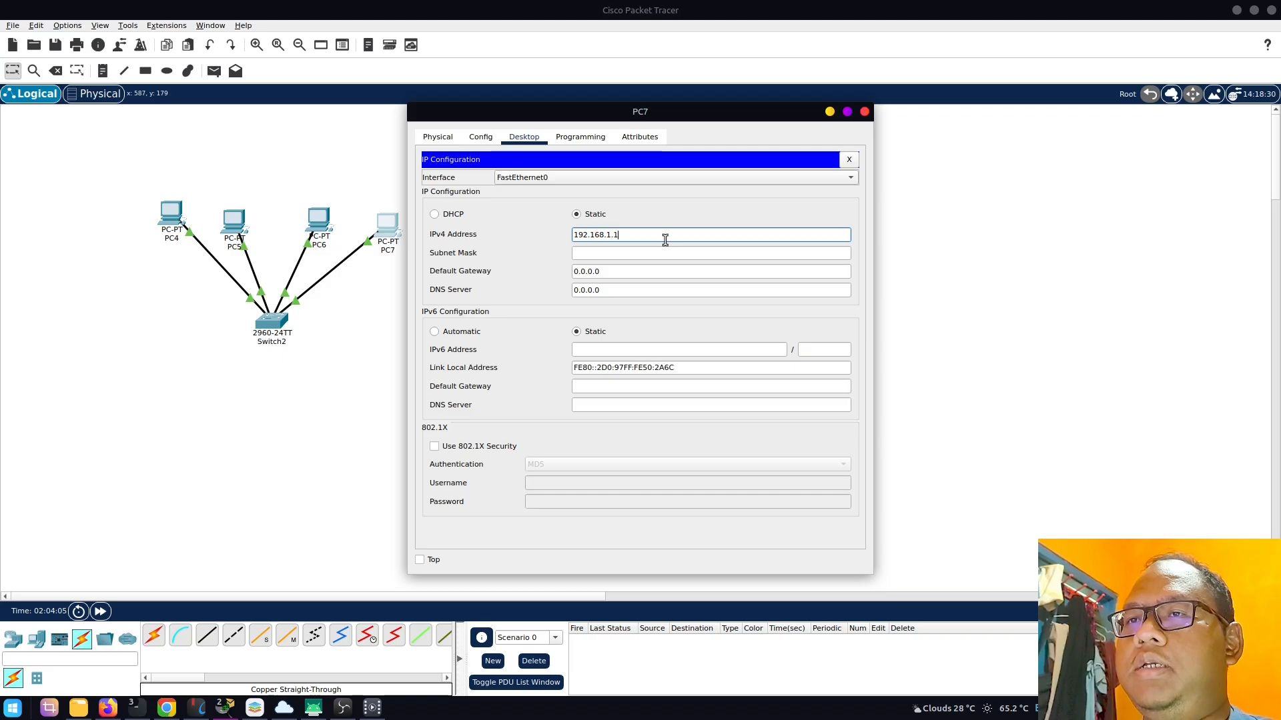
{"action": "key", "text": "Tab"}
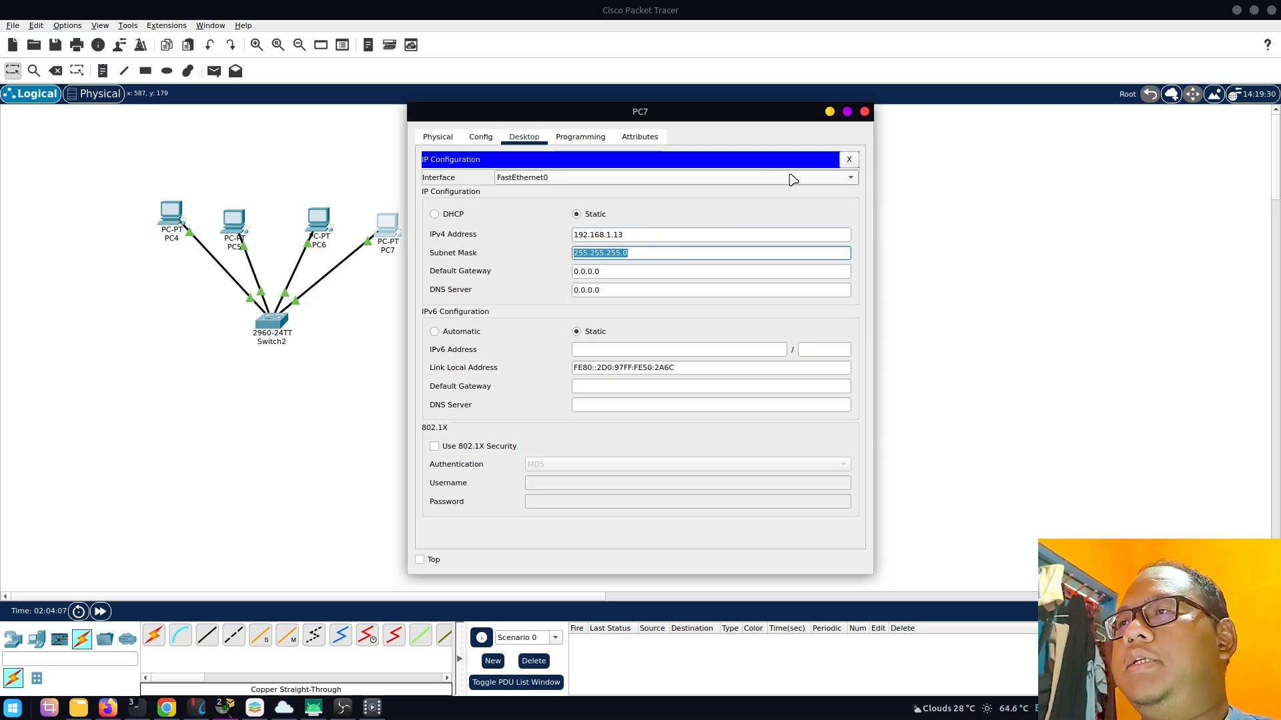
{"action": "left_click", "coordinate": [865, 112]}
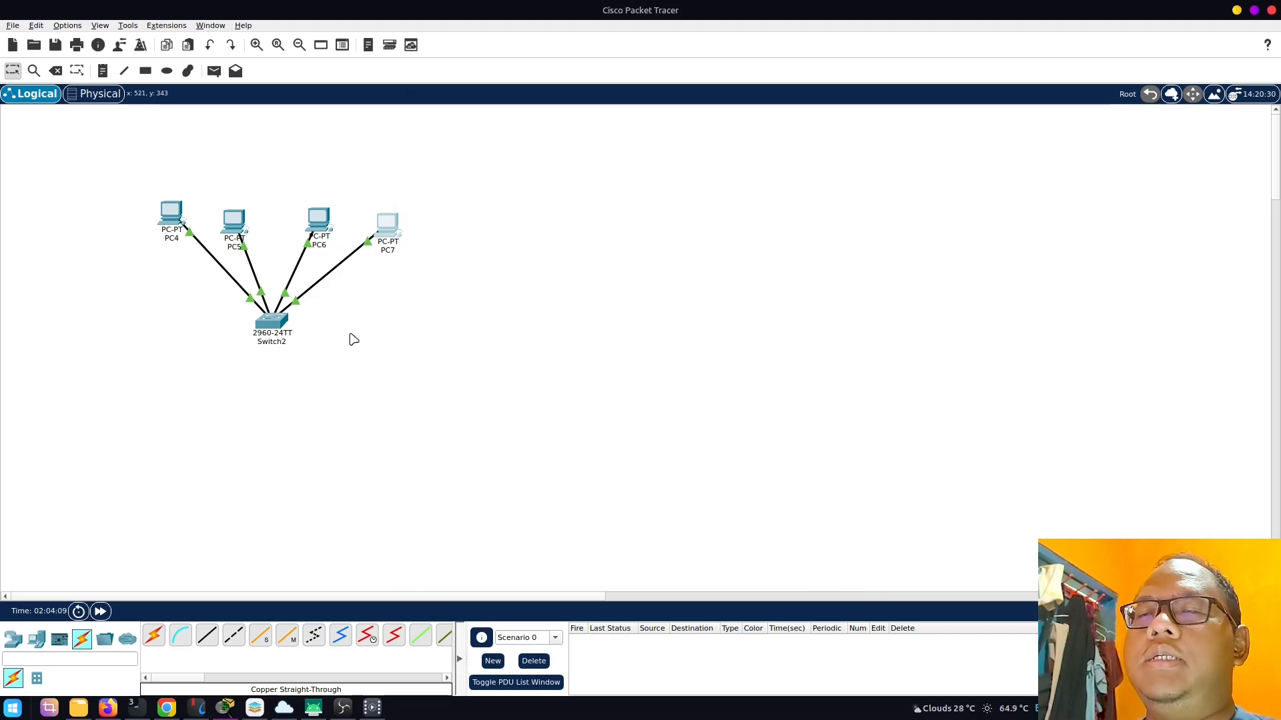
{"action": "left_click", "coordinate": [171, 212]}
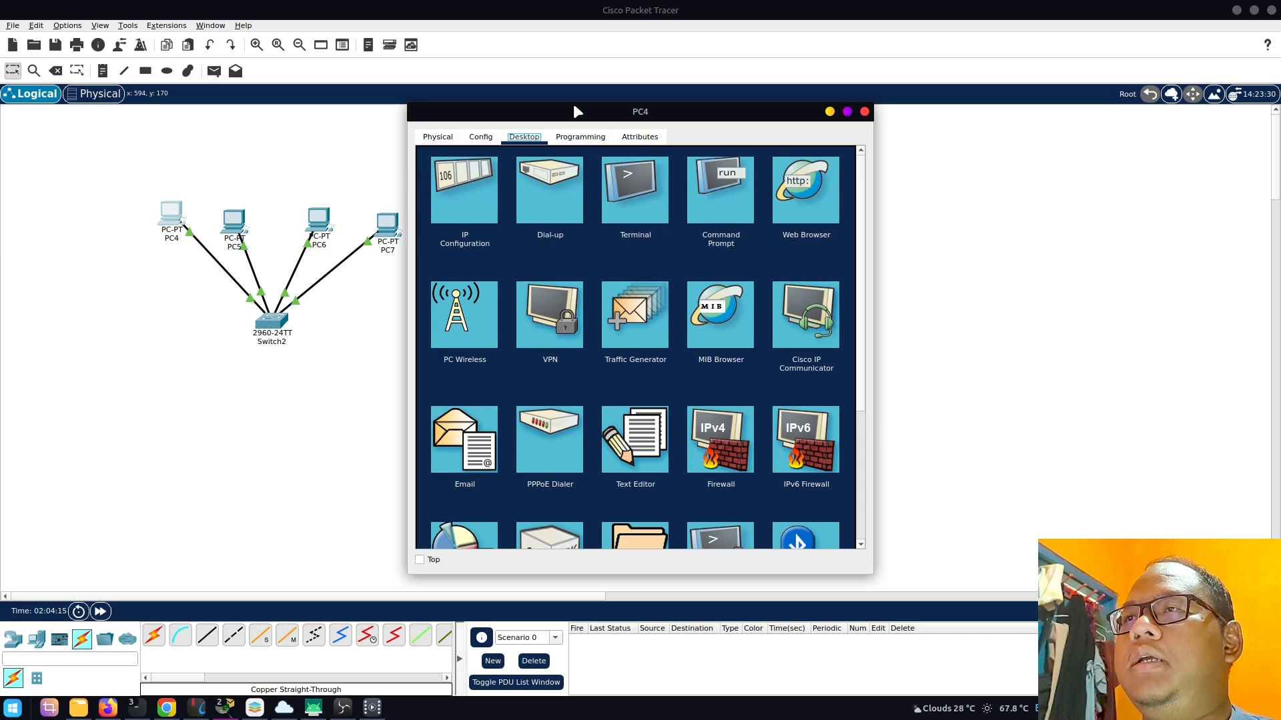
{"action": "left_click_drag", "start_coordinate": [575, 112], "coordinate": [656, 112]}
{"action": "left_click", "coordinate": [944, 112]}
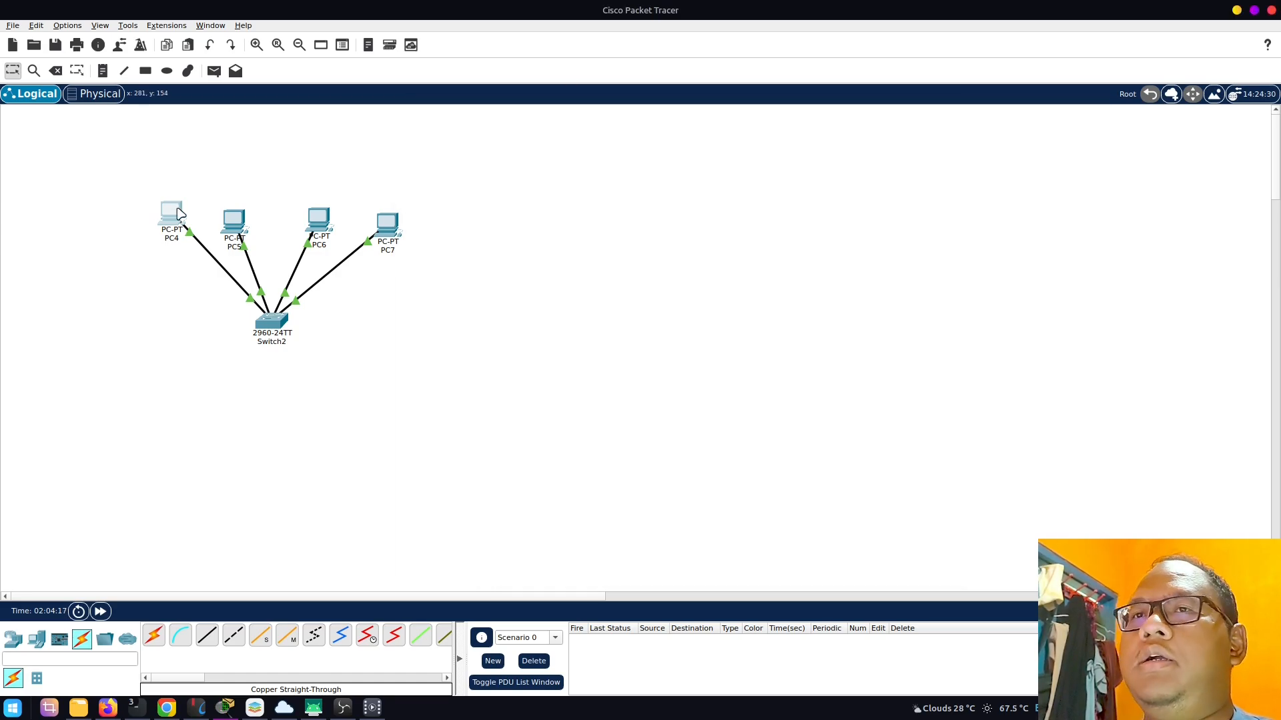
- Open the Command Prompt on PC4 and ping its own address, 192.168.1.10
{"action": "left_click", "coordinate": [168, 220]}
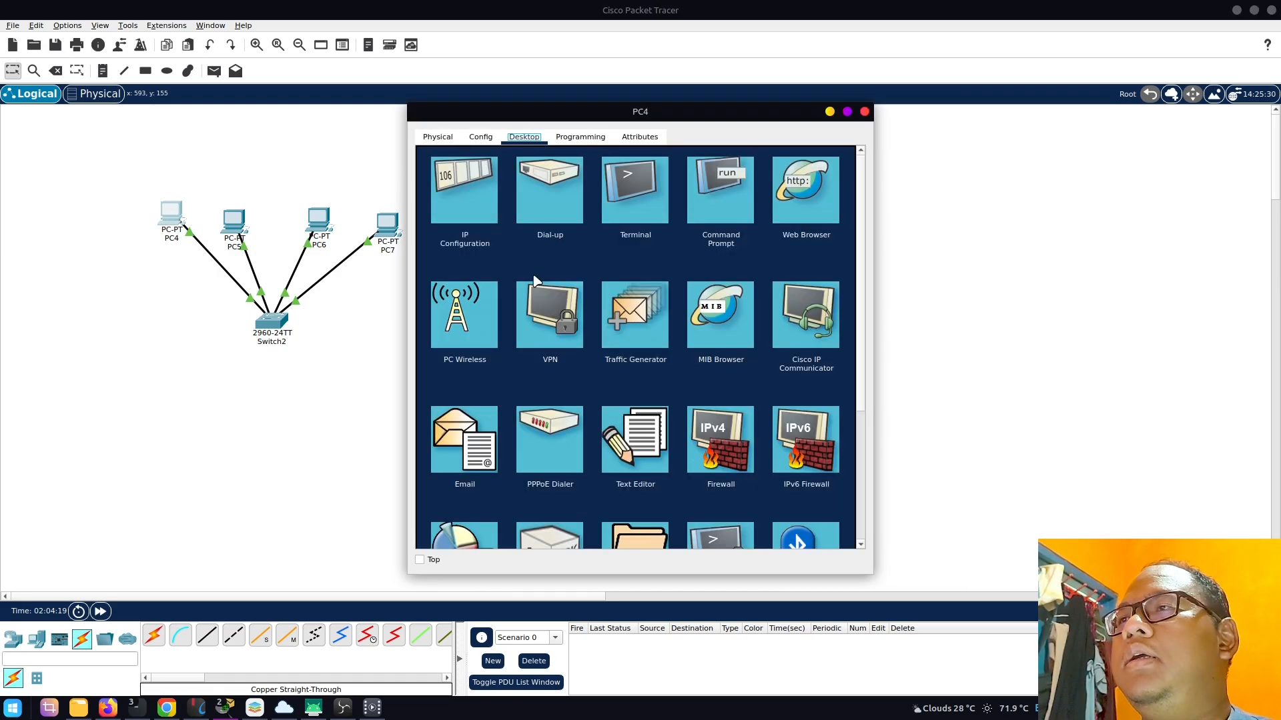
{"action": "left_click", "coordinate": [719, 206]}
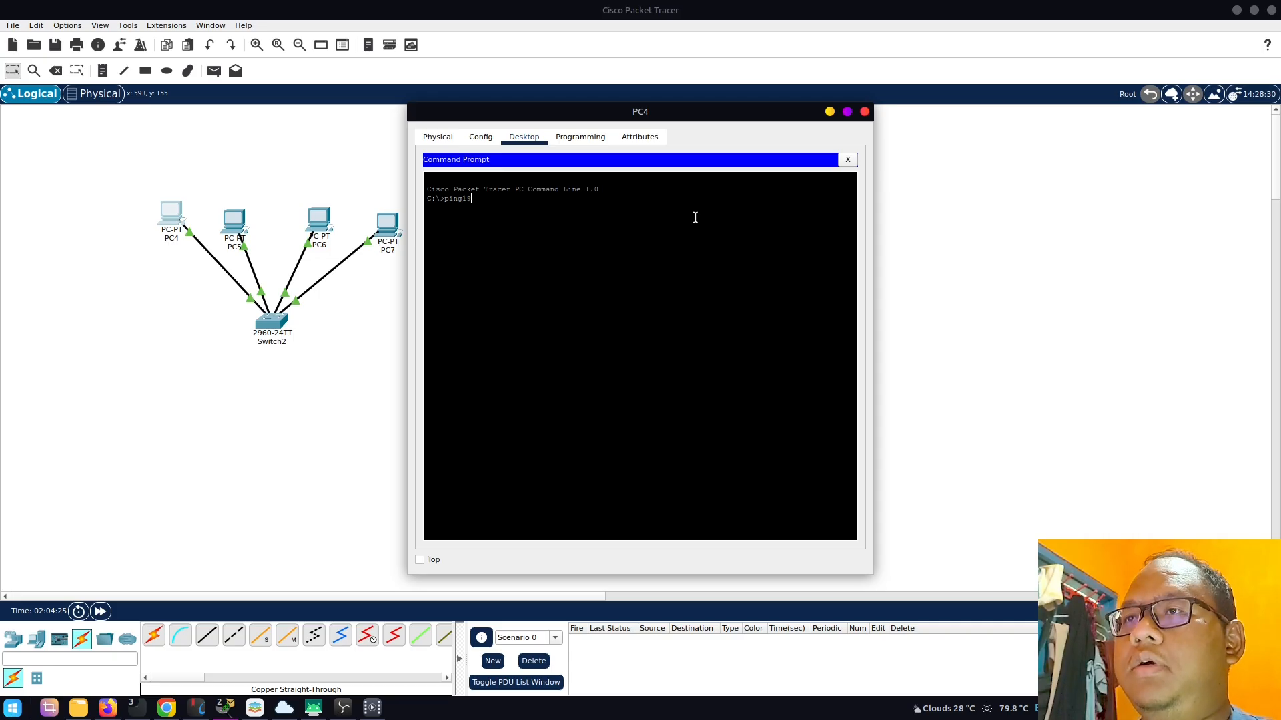
{"action": "type", "text": "ping 49"}
{"action": "key", "text": "BackSpace"}
{"action": "key", "text": "BackSpace"}
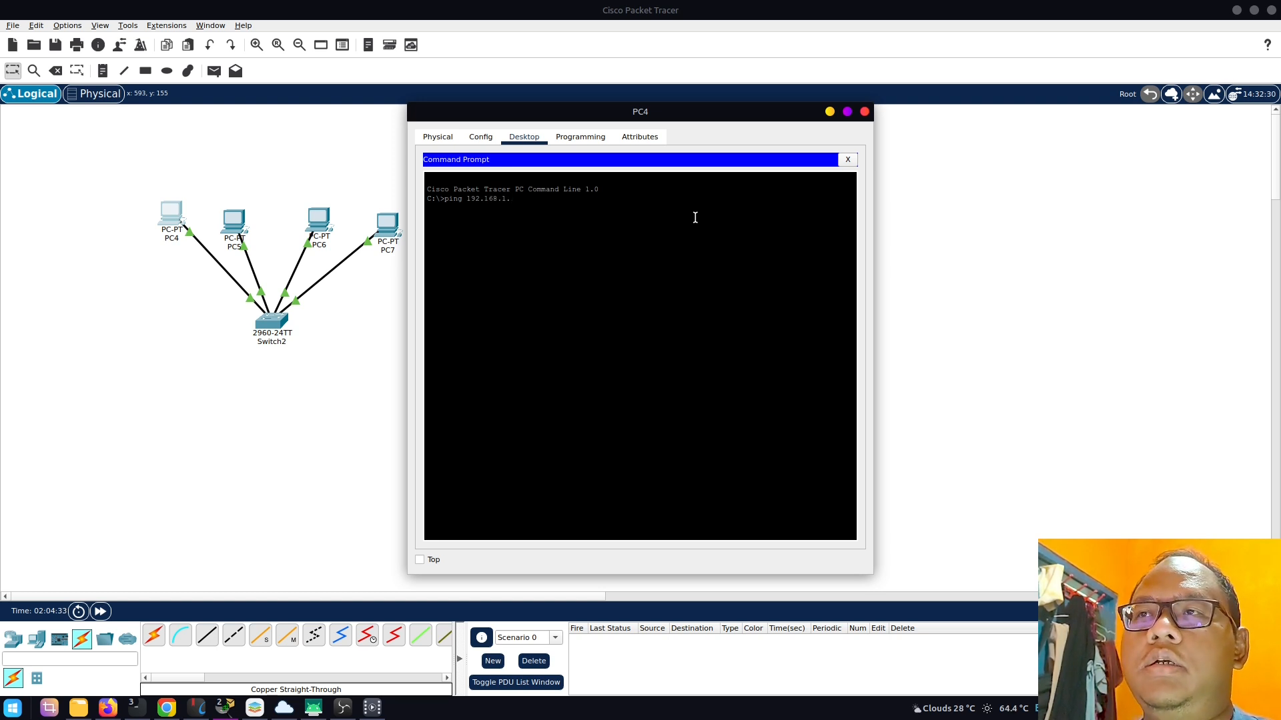
{"action": "key", "text": "Return"}
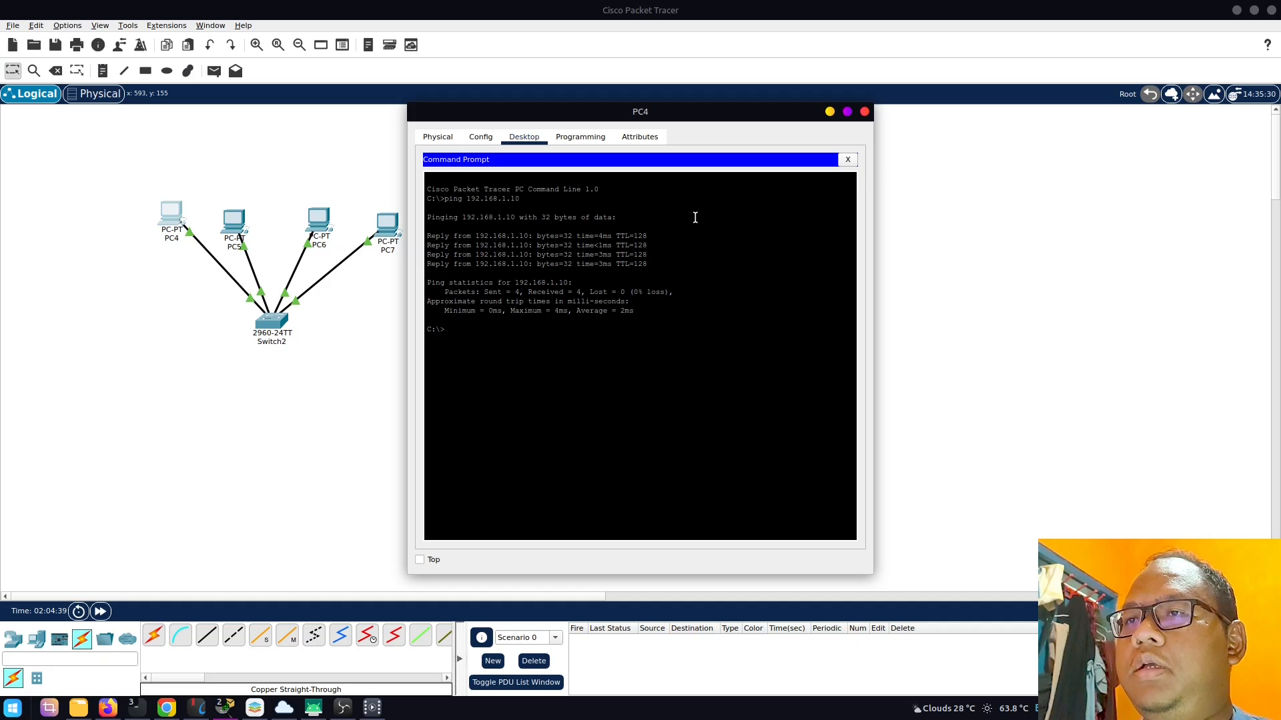
- Test PC4's connection to PC5 and PC6 by pinging 192.168.1.11 and 192.168.1.12
{"action": "key", "text": "Up"}
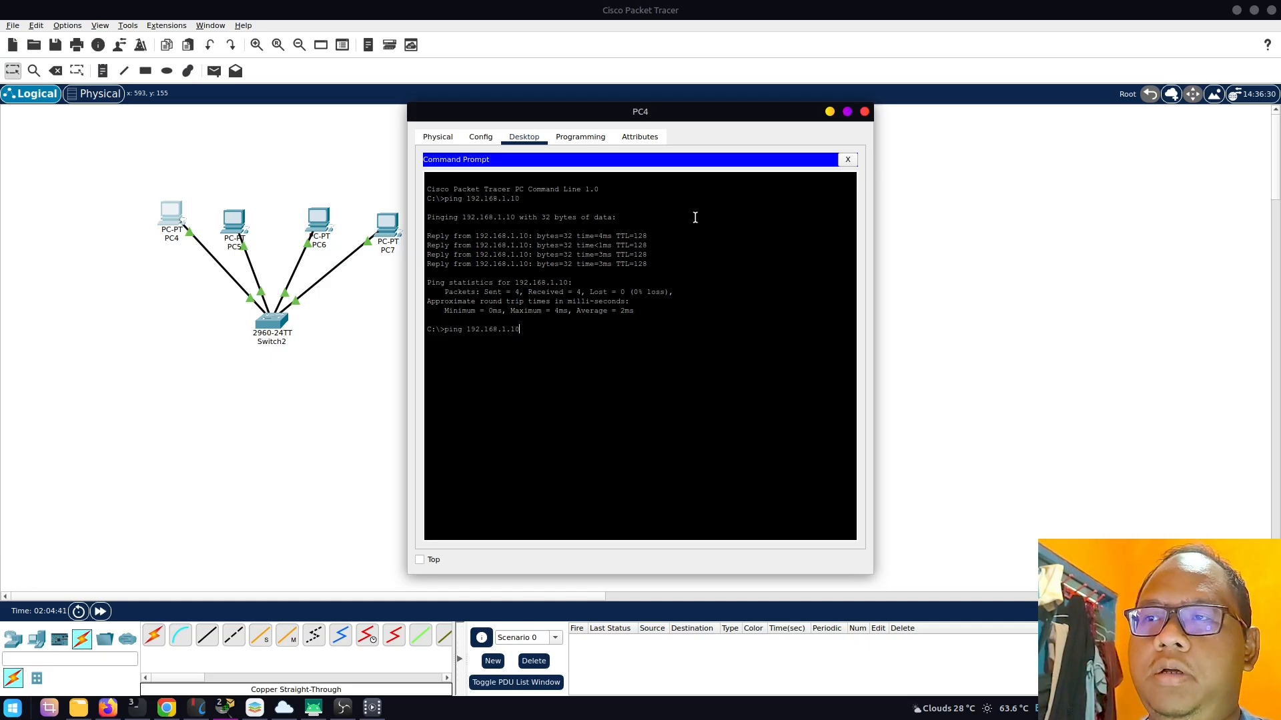
{"action": "type", "text": "1"}
{"action": "key", "text": "Return"}
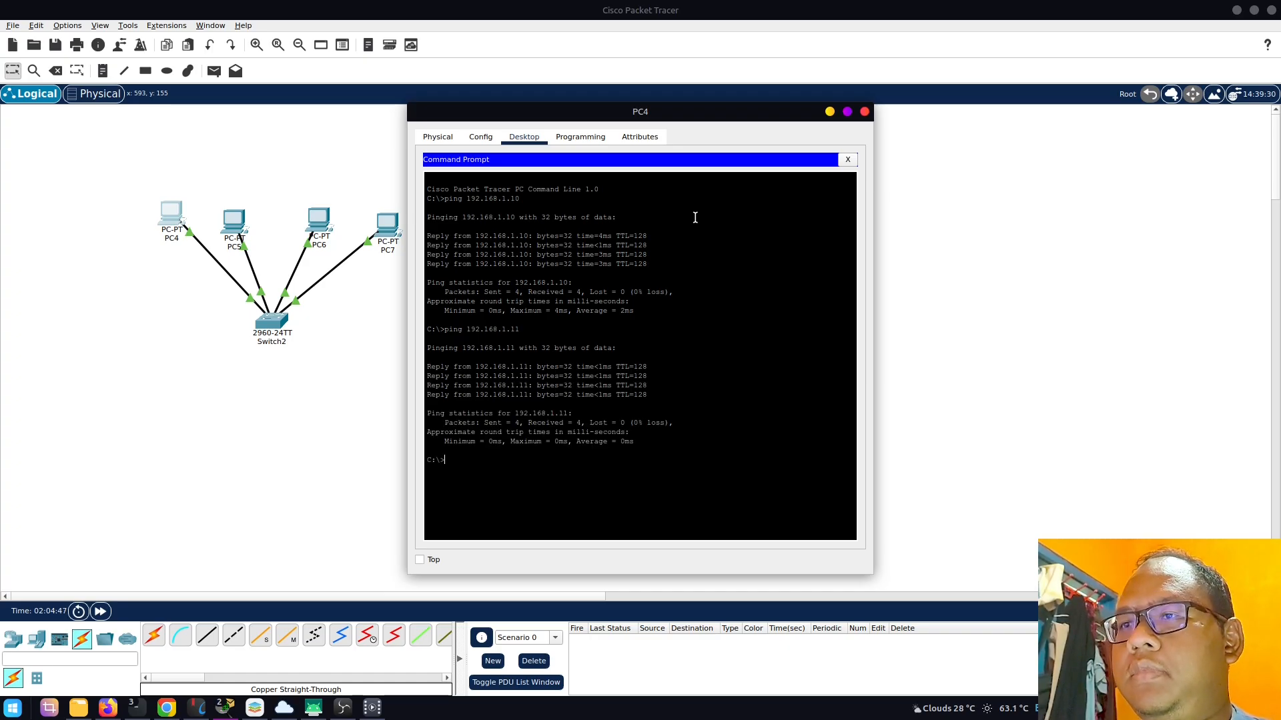
{"action": "key", "text": "Up"}
{"action": "key", "text": "Return"}
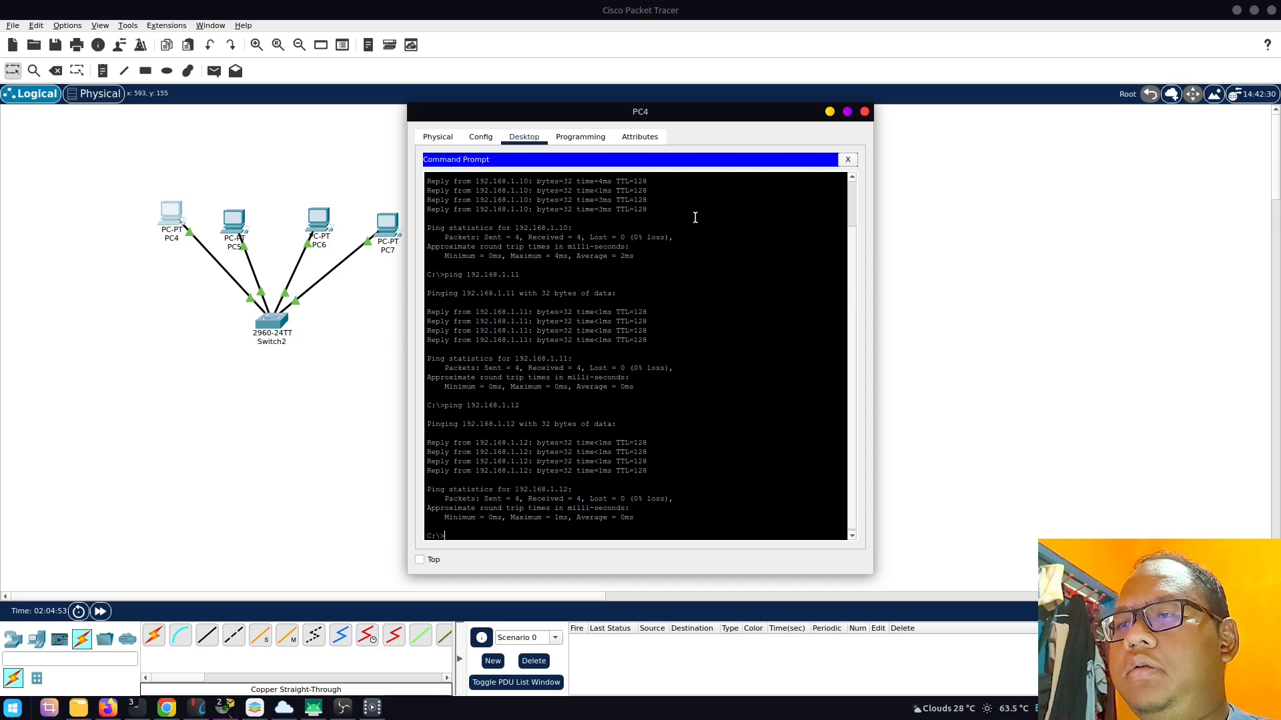
- Test PC4's connection to PC7 by pinging 192.168.1.13
{"action": "key", "text": "Return"}
{"action": "key", "text": "Up"}
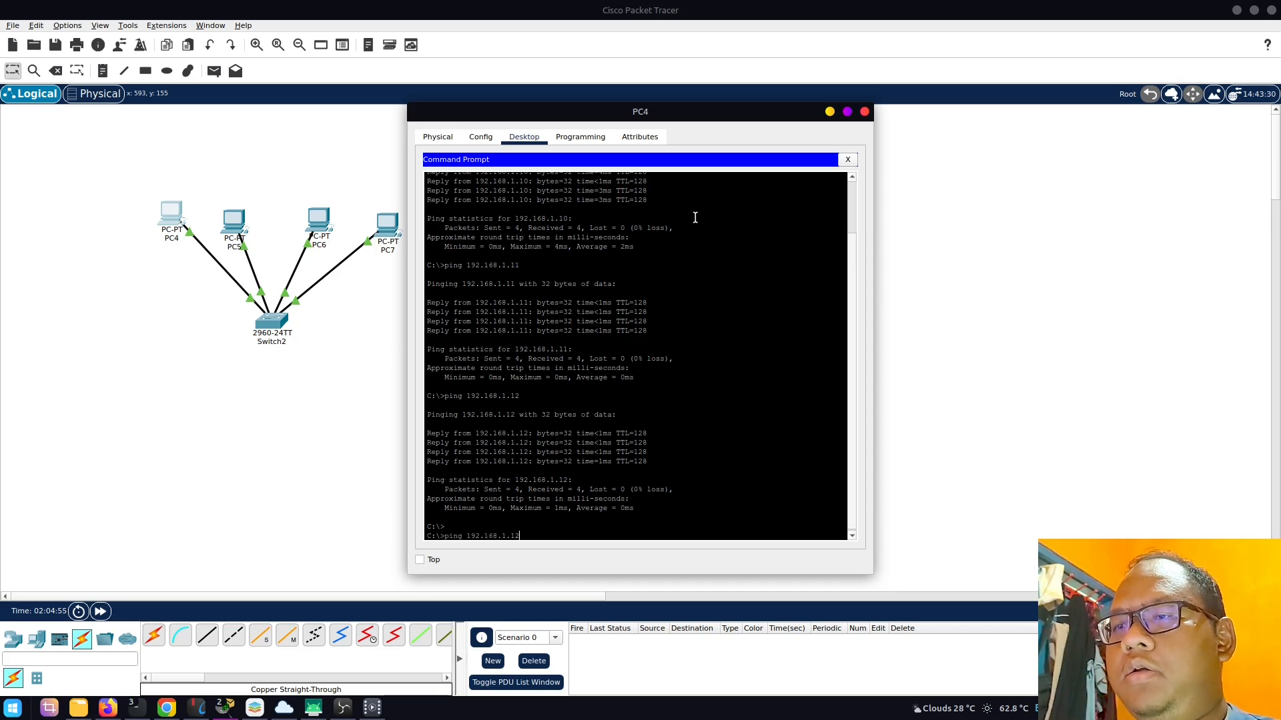
{"action": "type", "text": "3"}
{"action": "key", "text": "Return"}
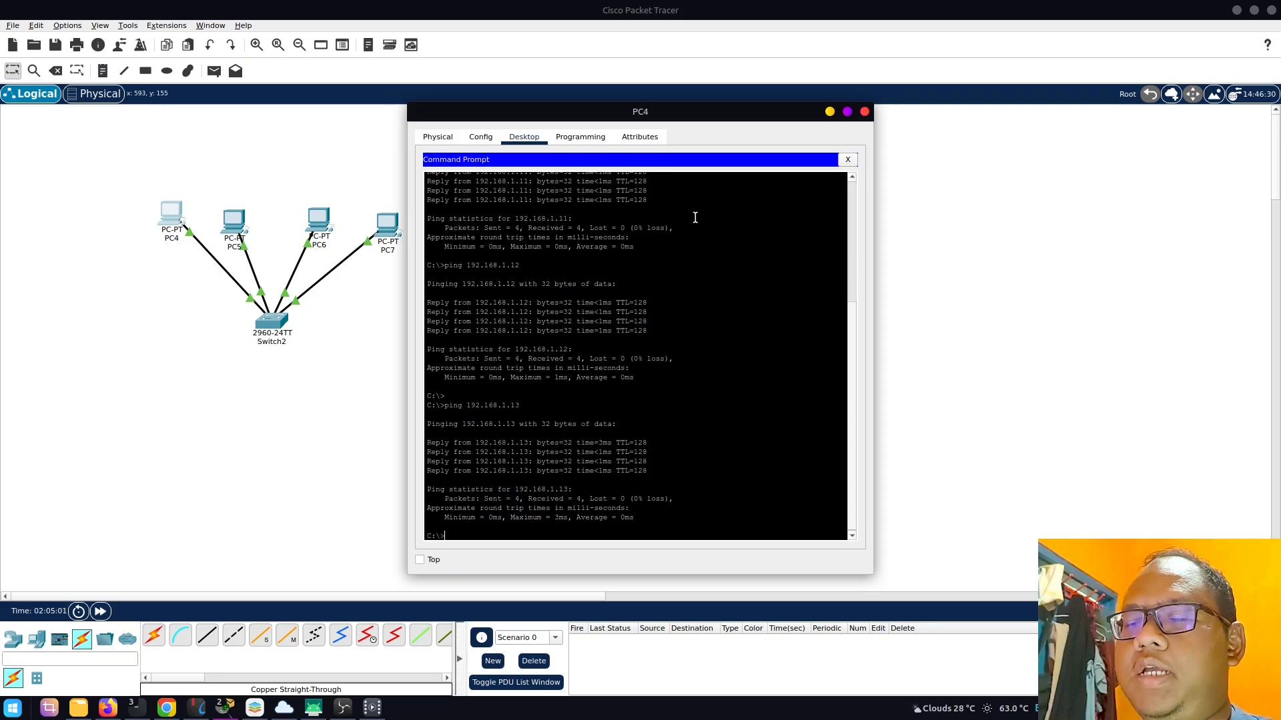
- Ping 192.168.1.14, an address not assigned to any of the four PCs, from PC4
{"action": "key", "text": "Up"}
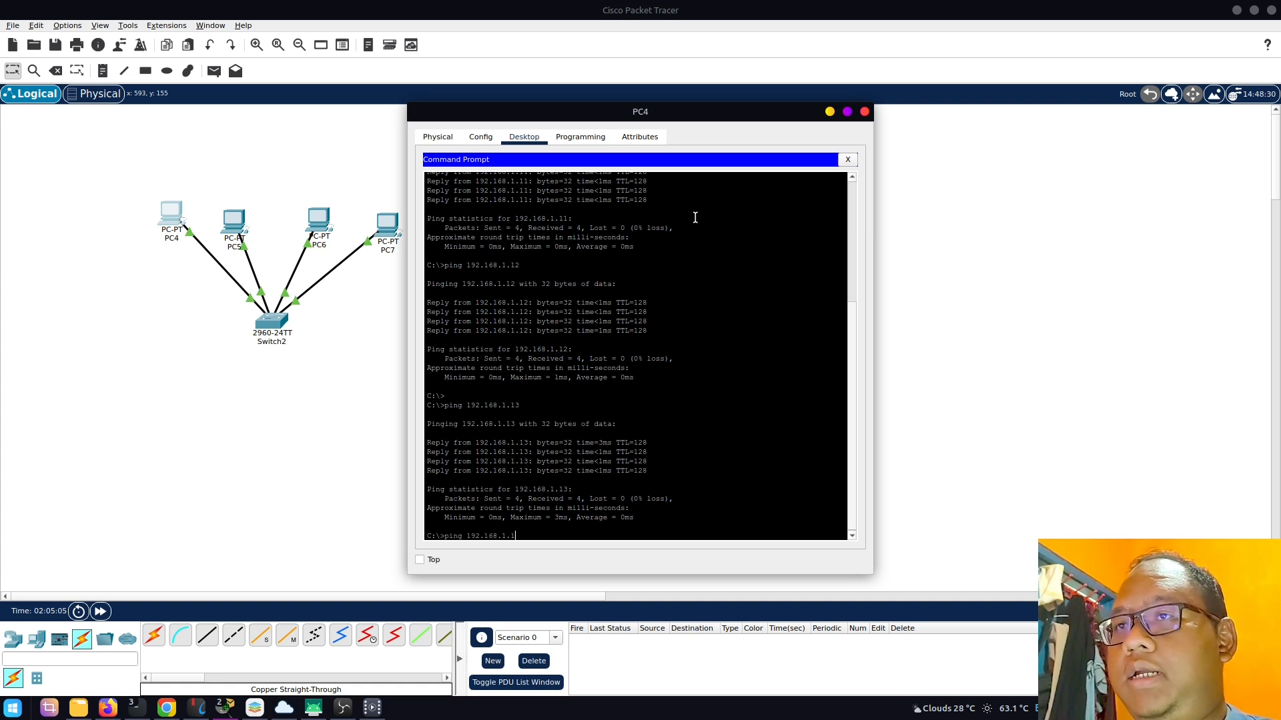
{"action": "type", "text": "4"}
{"action": "key", "text": "Return"}
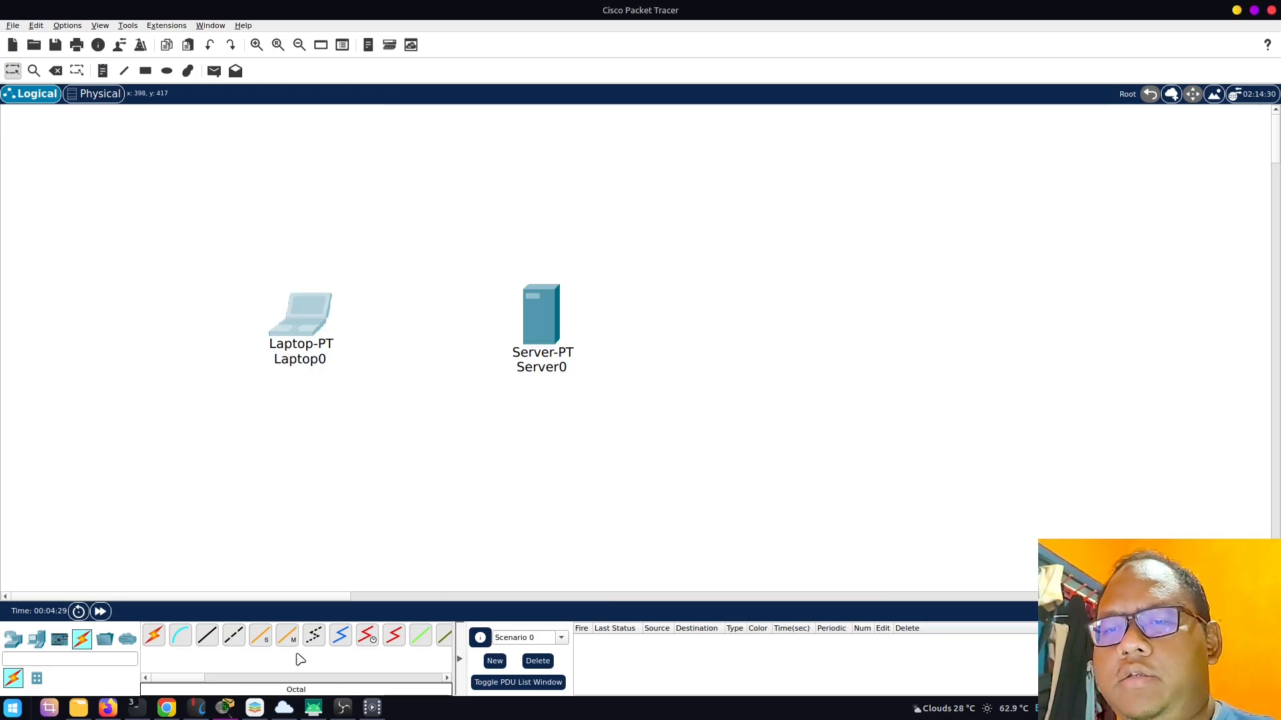
- Switch to Soal Tugas 3.docx in ONLYOFFICE, read the HTTP server requirements in task 2, and return to Cisco Packet Tracer
{"action": "left_click", "coordinate": [255, 708]}
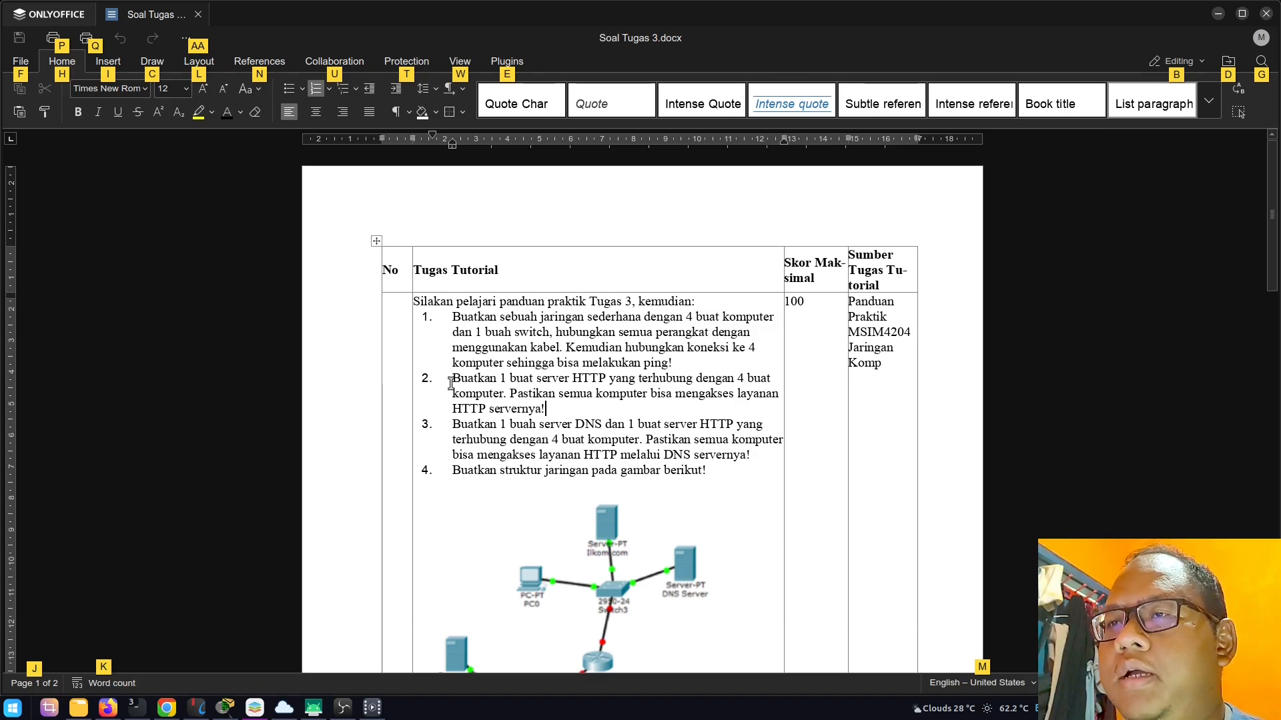
{"action": "left_click_drag", "start_coordinate": [452, 380], "coordinate": [575, 382]}
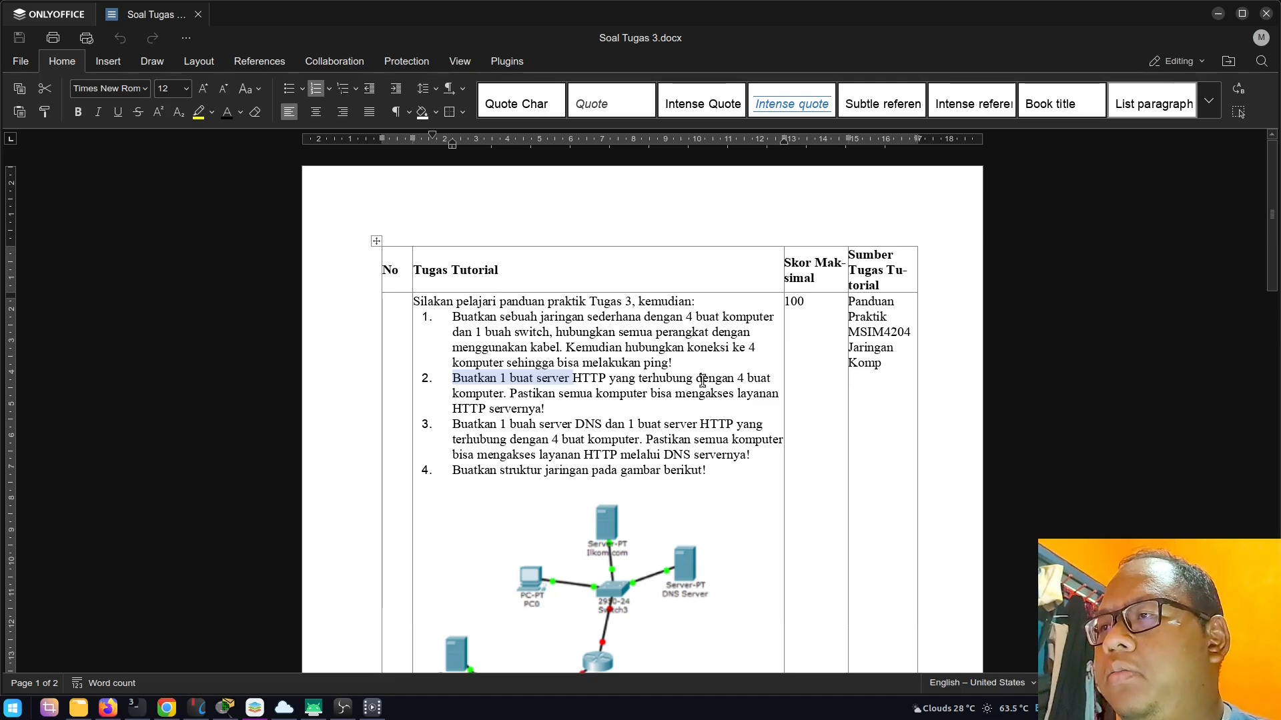
{"action": "left_click_drag", "start_coordinate": [714, 380], "coordinate": [737, 381]}
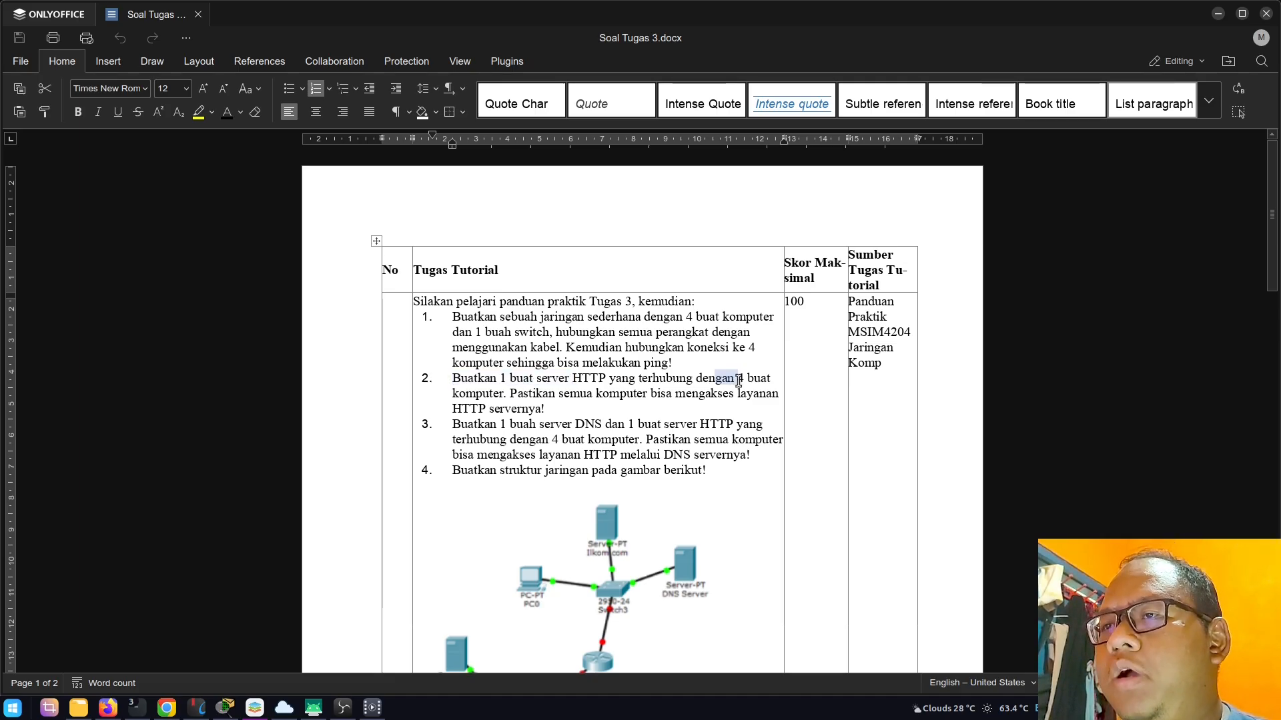
{"action": "left_click", "coordinate": [543, 397]}
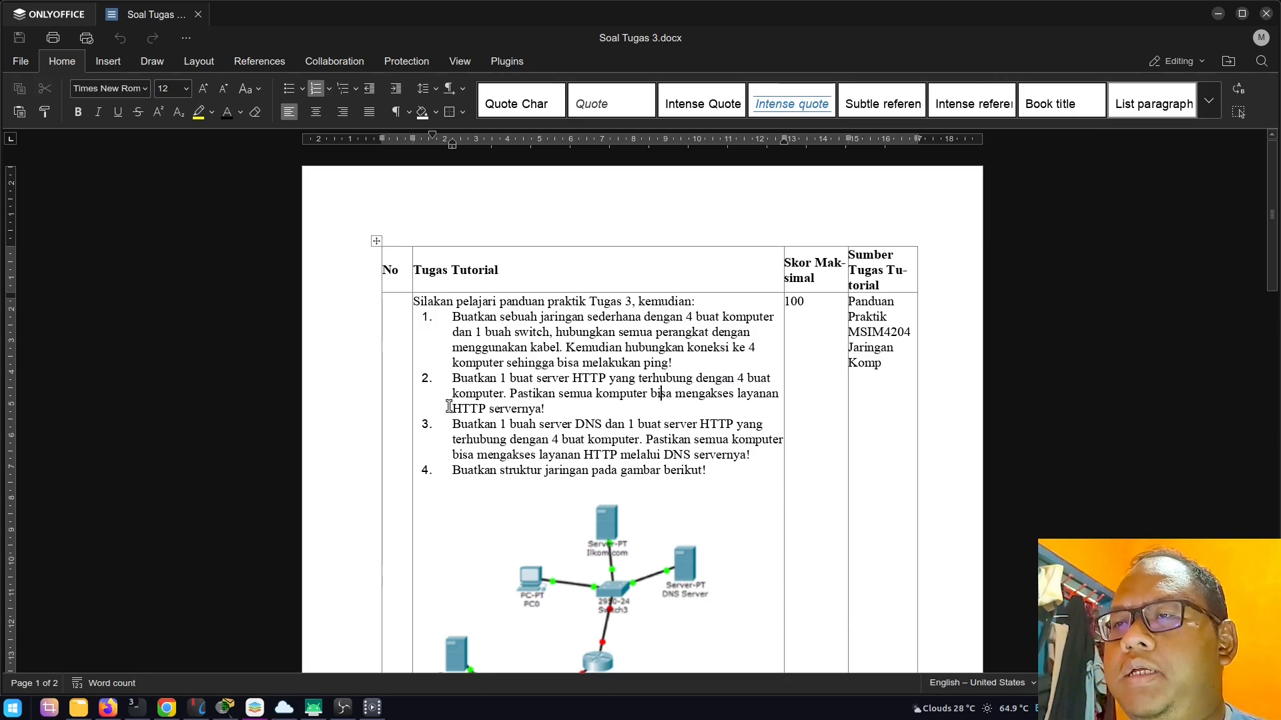
{"action": "left_click_drag", "start_coordinate": [449, 408], "coordinate": [541, 409]}
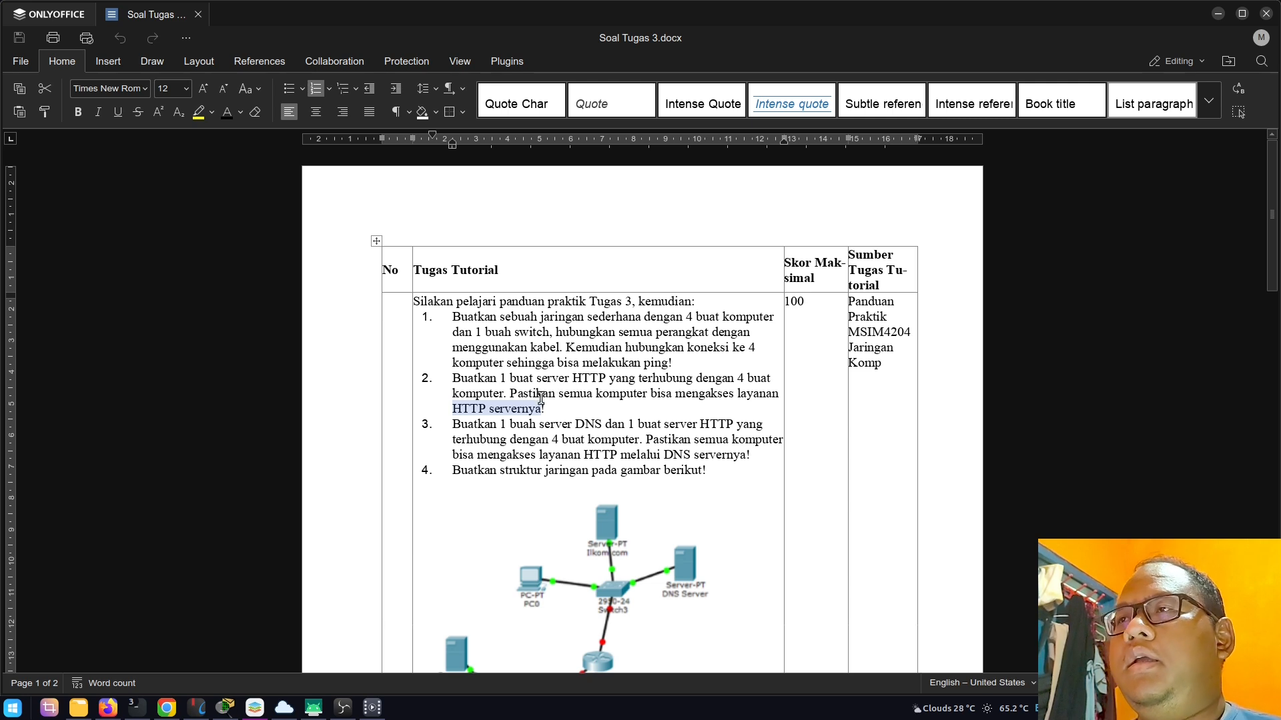
{"action": "key", "text": "alt+Tab"}
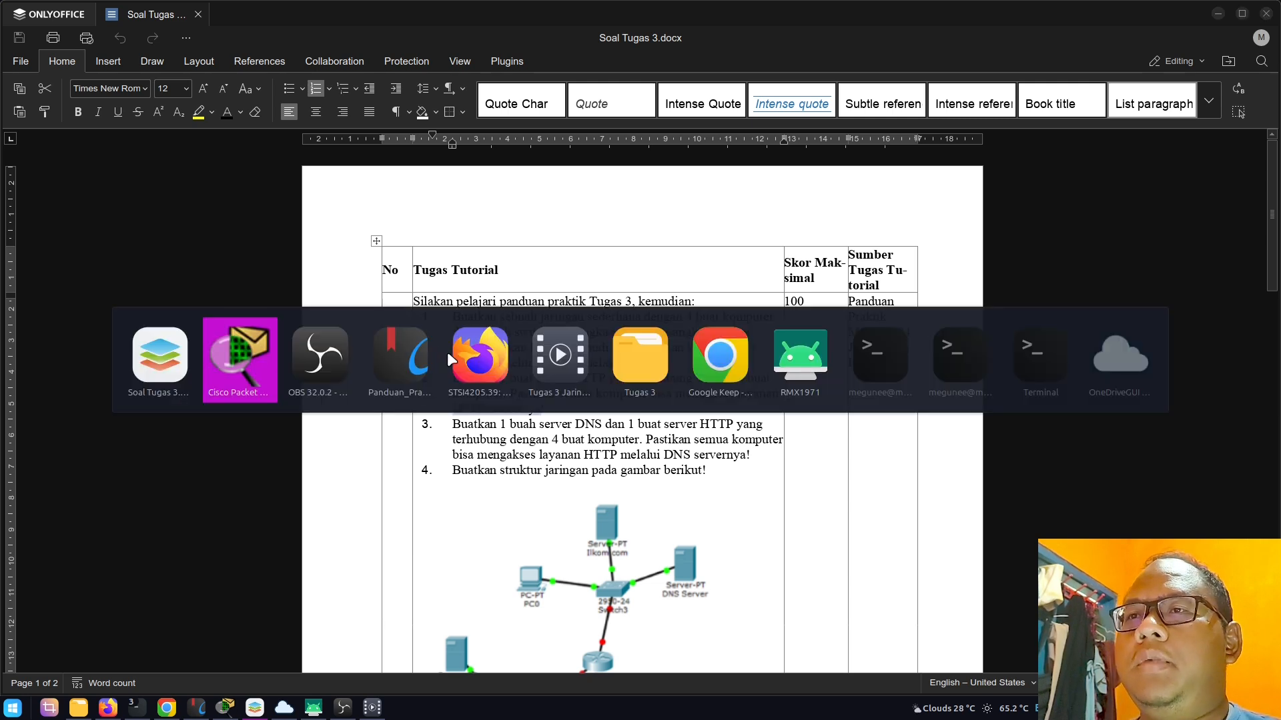
{"action": "left_click", "coordinate": [271, 364]}
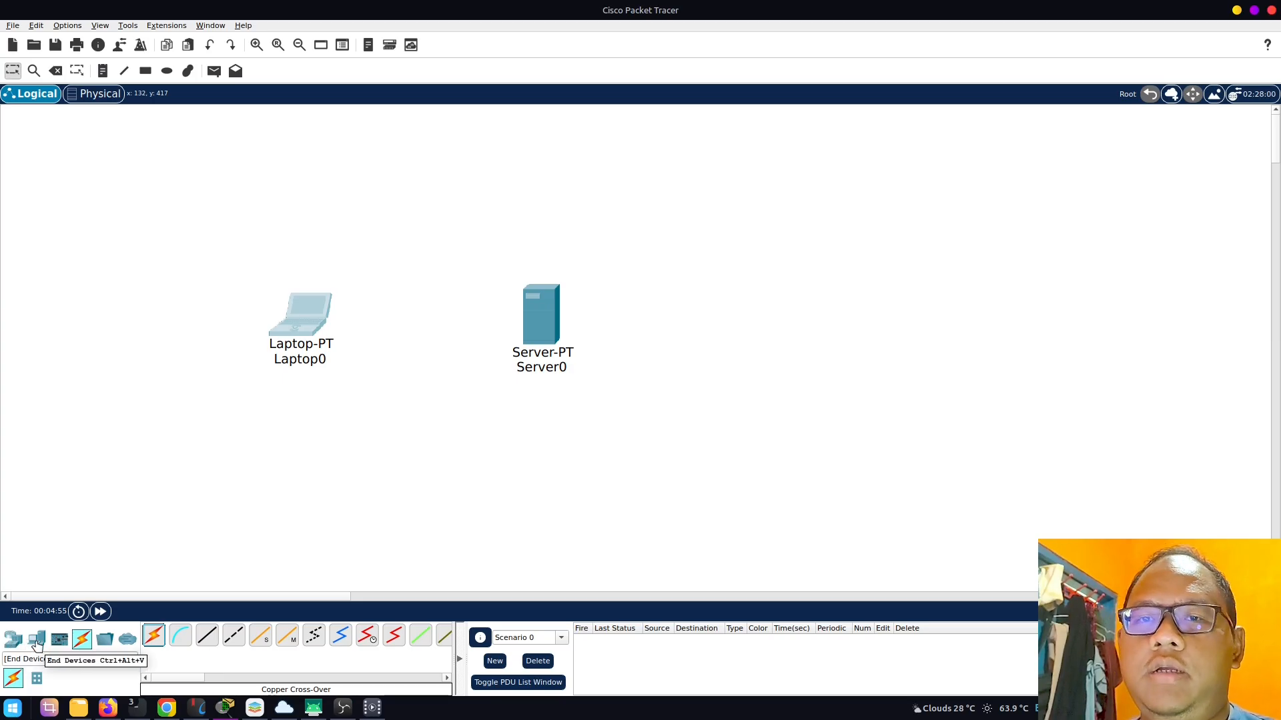
- Add three PCs to the workspace: one above and two below the existing laptop and server
{"action": "left_click", "coordinate": [36, 639]}
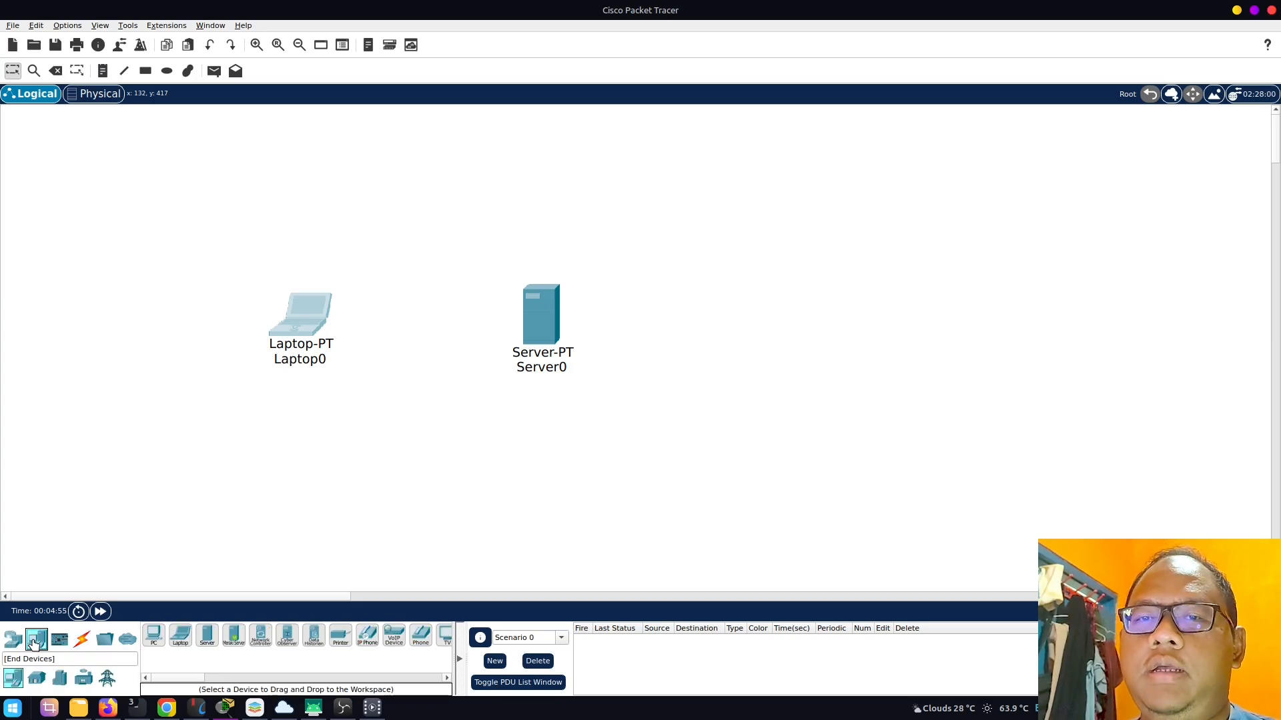
{"action": "left_click", "coordinate": [154, 639]}
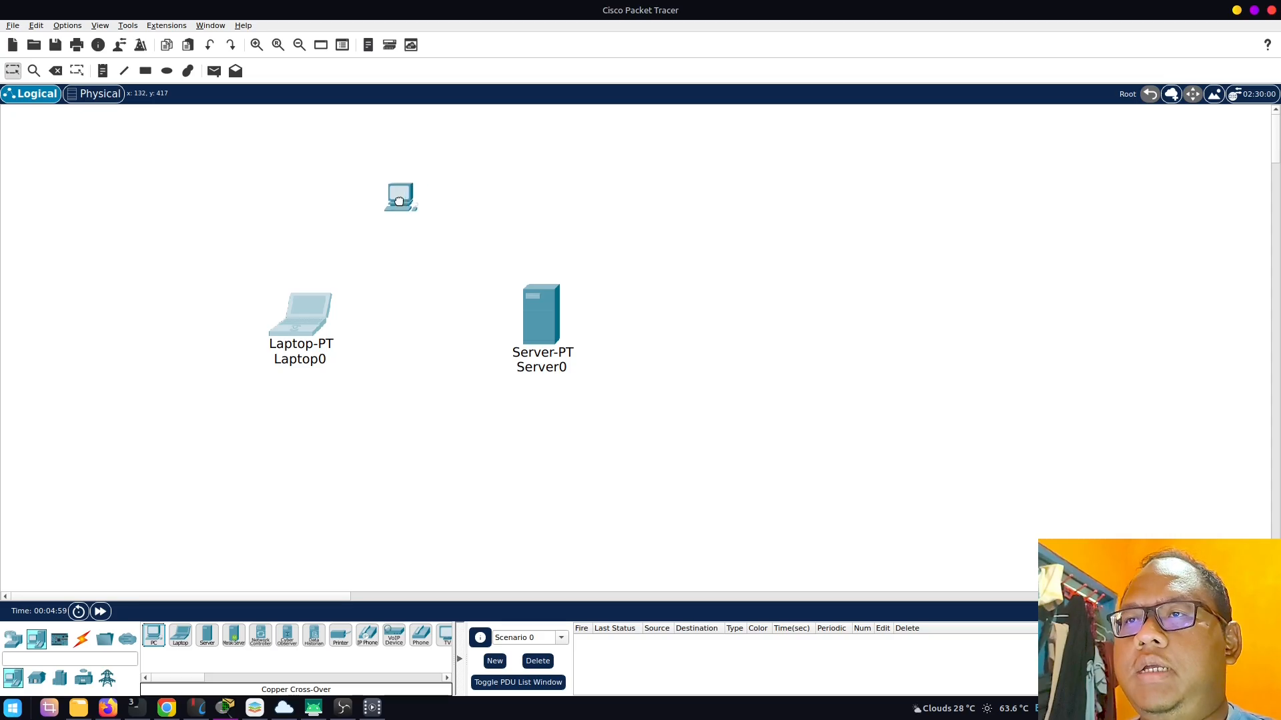
{"action": "left_click", "coordinate": [394, 205]}
{"action": "left_click", "coordinate": [154, 639]}
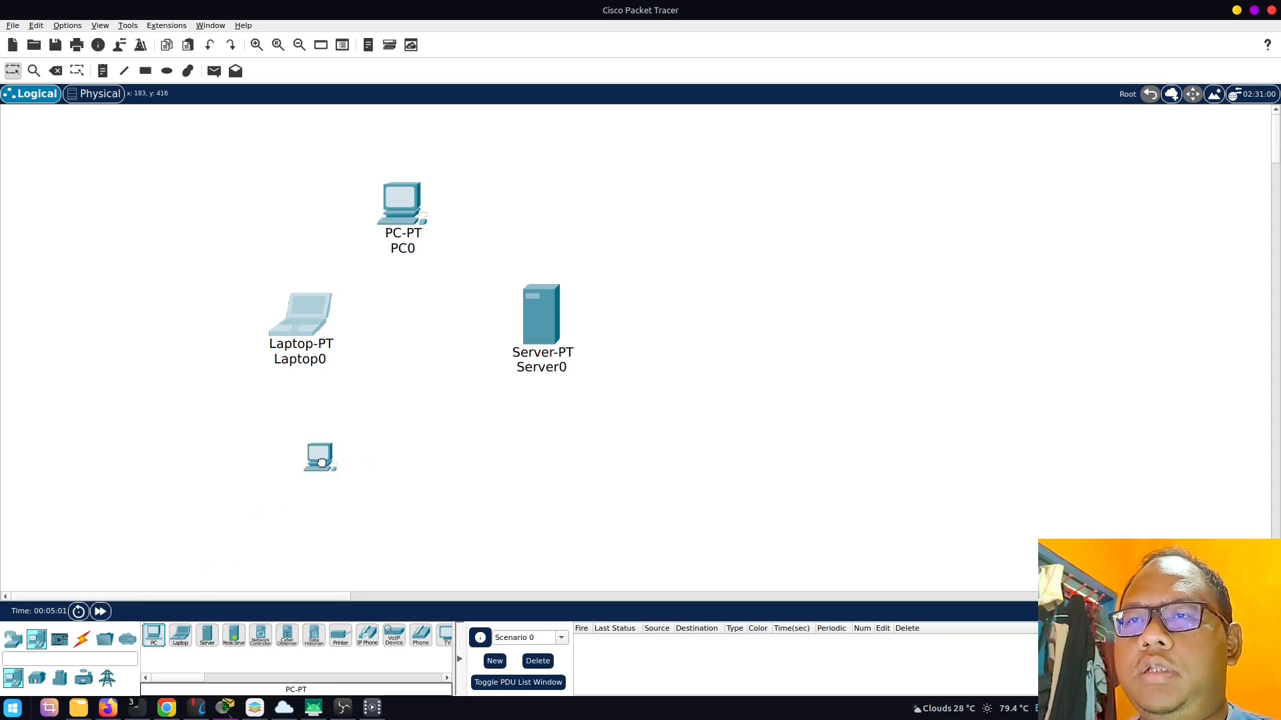
{"action": "left_click", "coordinate": [305, 465]}
{"action": "left_click", "coordinate": [154, 639]}
{"action": "left_click", "coordinate": [486, 497]}
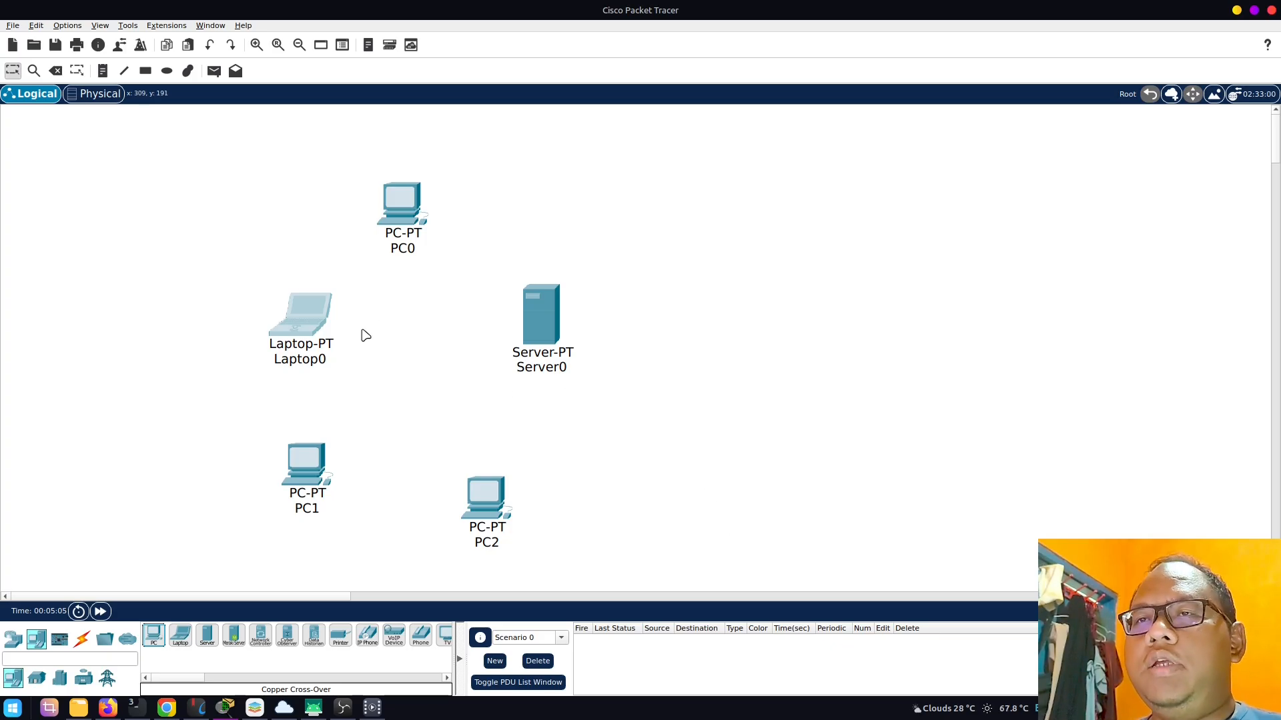
- Assign Laptop0 the static IPv4 address 192.168.1.11 with subnet mask 255.255.255.0, and copy the address for reuse
{"action": "left_click", "coordinate": [315, 321]}
{"action": "left_click", "coordinate": [470, 196]}
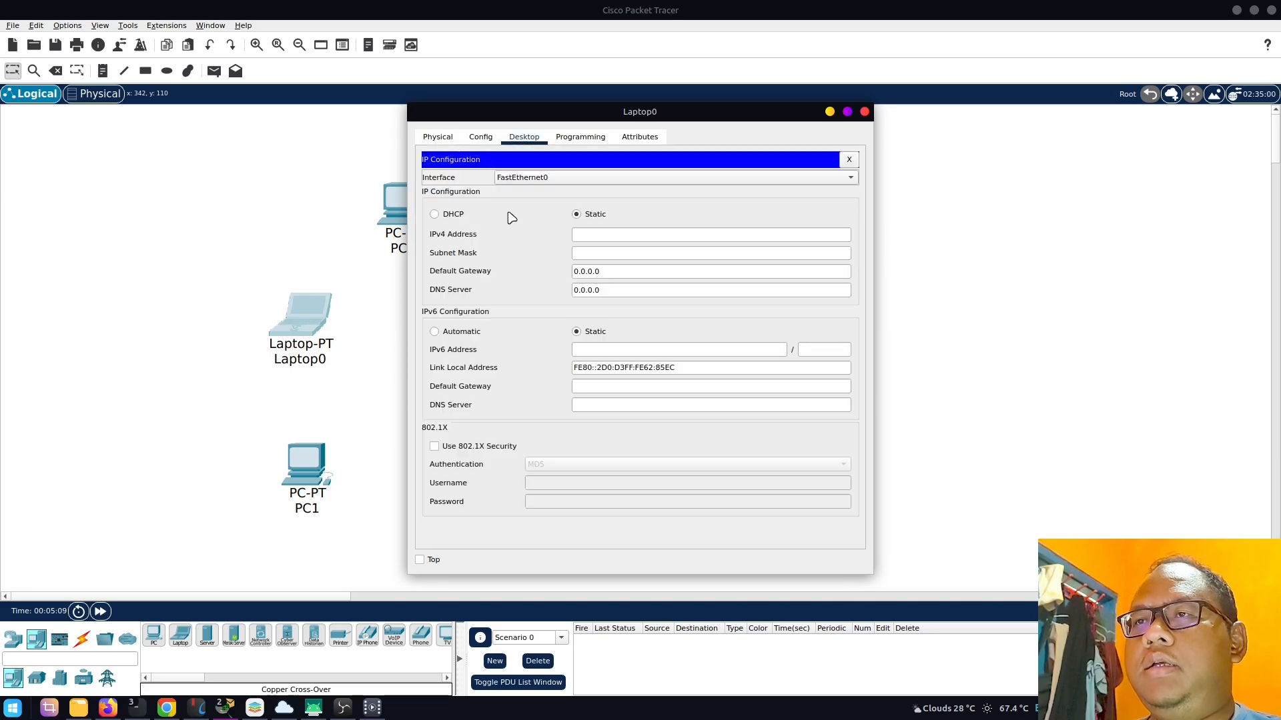
{"action": "left_click", "coordinate": [638, 233]}
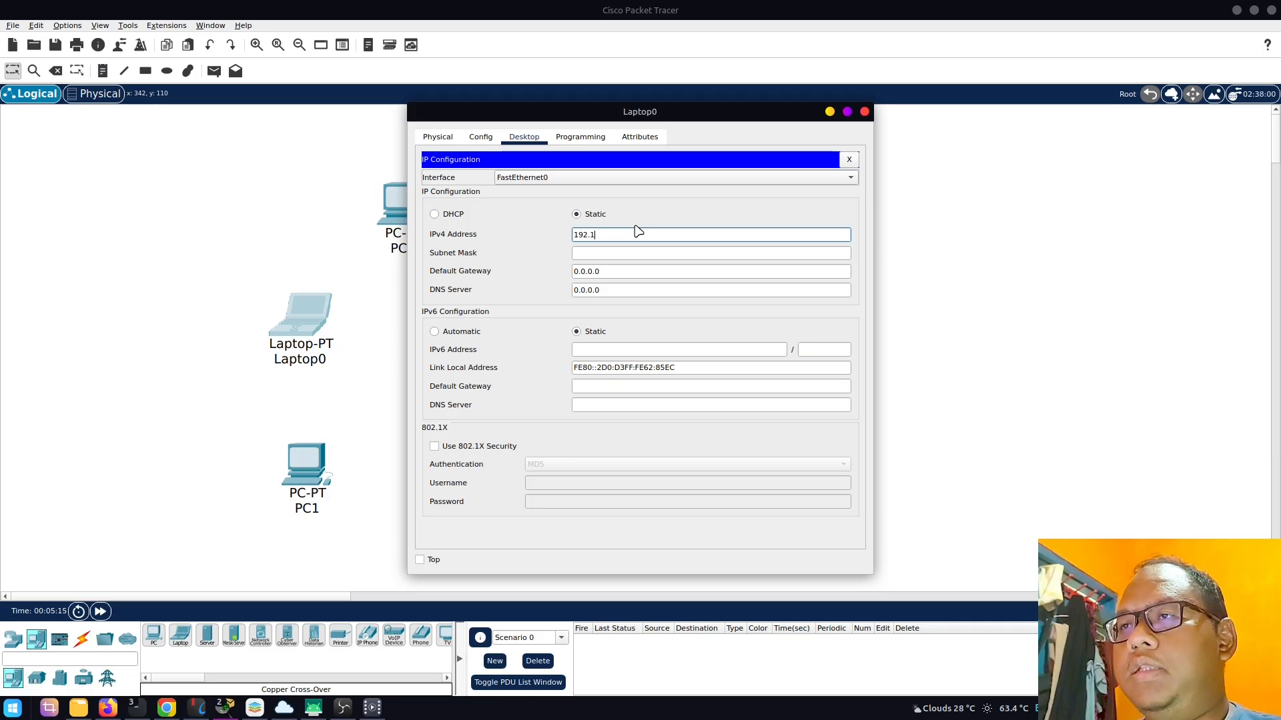
{"action": "type", "text": "192.168.1.11"}
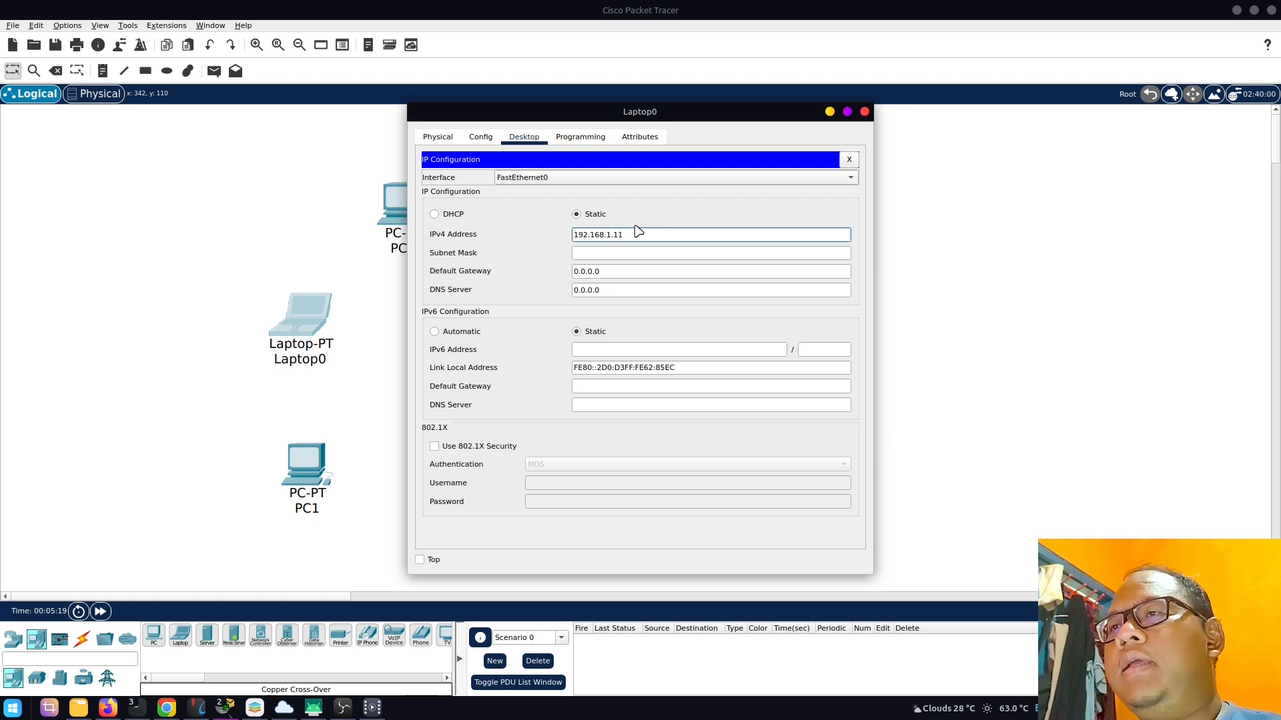
{"action": "key", "text": "Tab"}
{"action": "left_click", "coordinate": [641, 232]}
{"action": "double_click", "coordinate": [641, 232]}
{"action": "key", "text": "ctrl+c"}
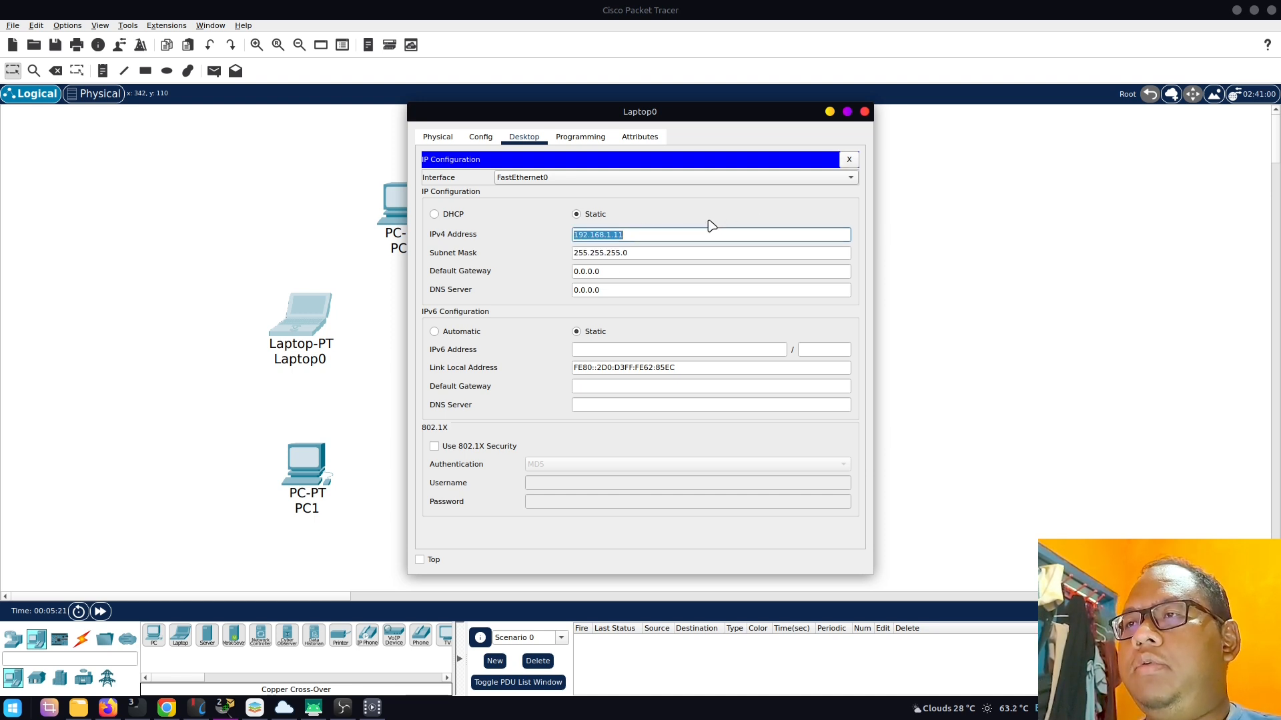
{"action": "left_click", "coordinate": [864, 112]}
- Assign PC0 the static IPv4 address 192.168.1.12 and fill in its default subnet mask
{"action": "double_click", "coordinate": [395, 203]}
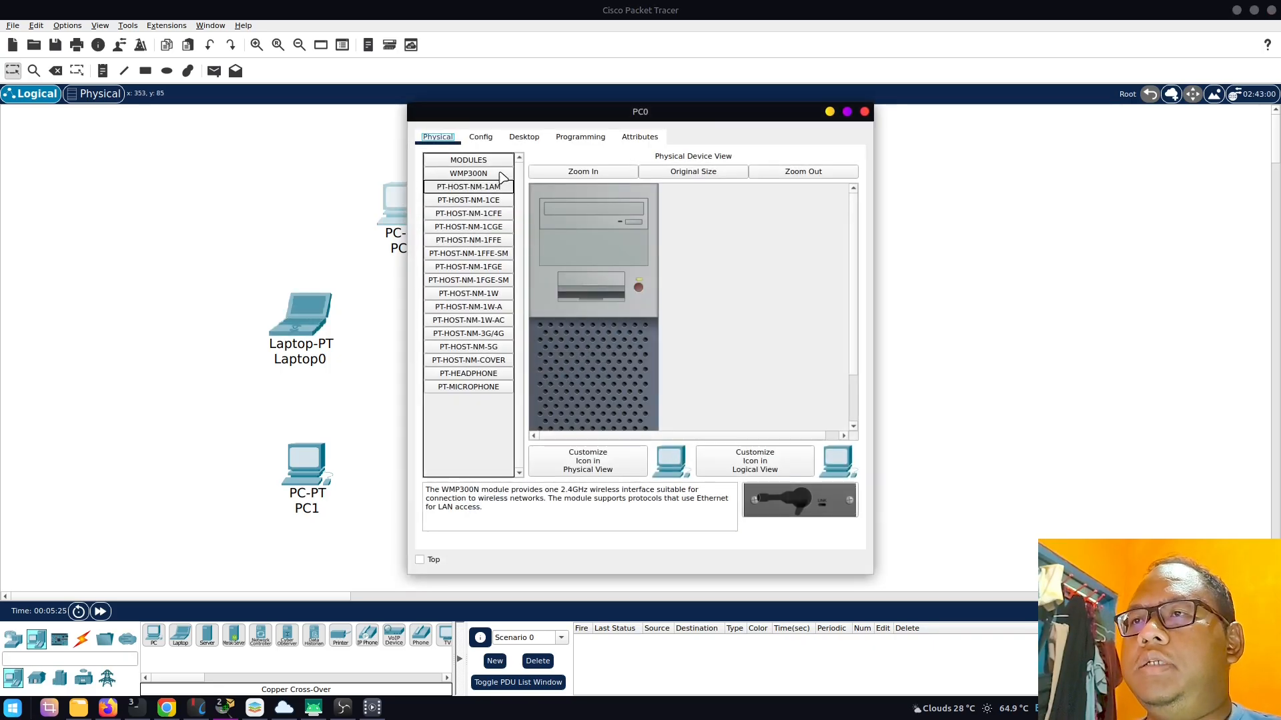
{"action": "left_click", "coordinate": [481, 137]}
{"action": "left_click", "coordinate": [524, 136]}
{"action": "left_click", "coordinate": [497, 209]}
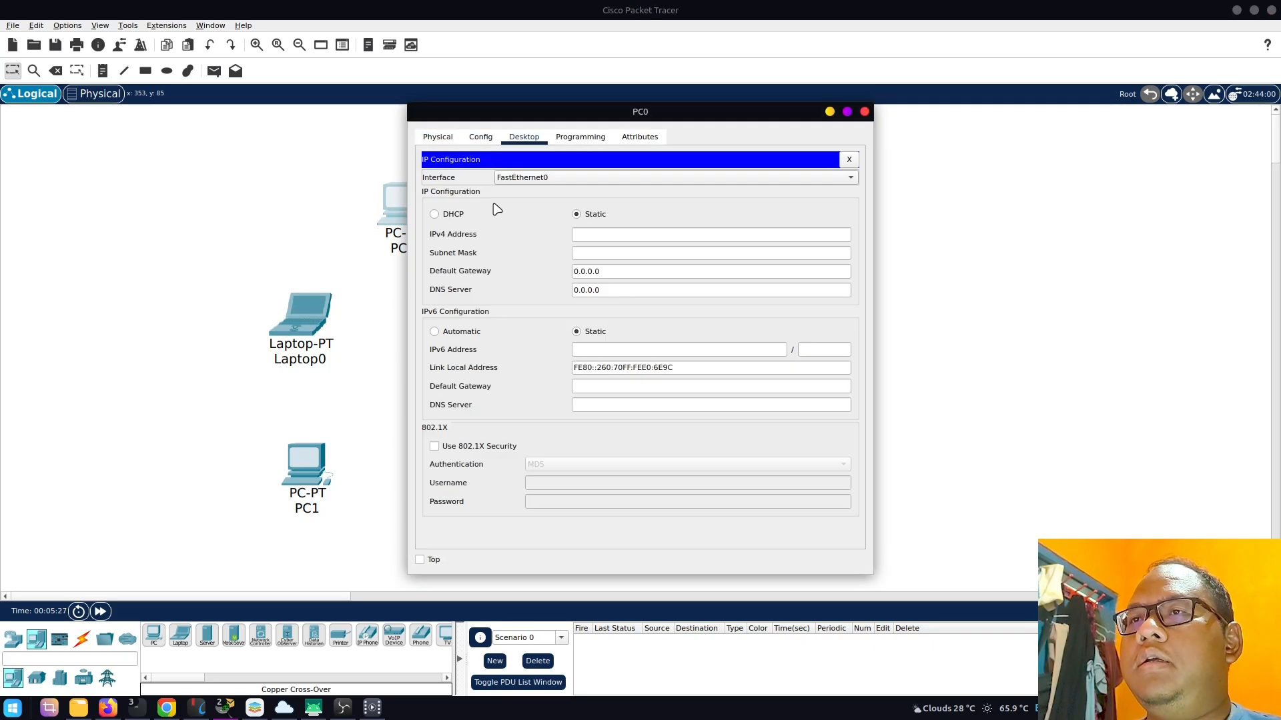
{"action": "left_click", "coordinate": [615, 231]}
{"action": "key", "text": "ctrl+v"}
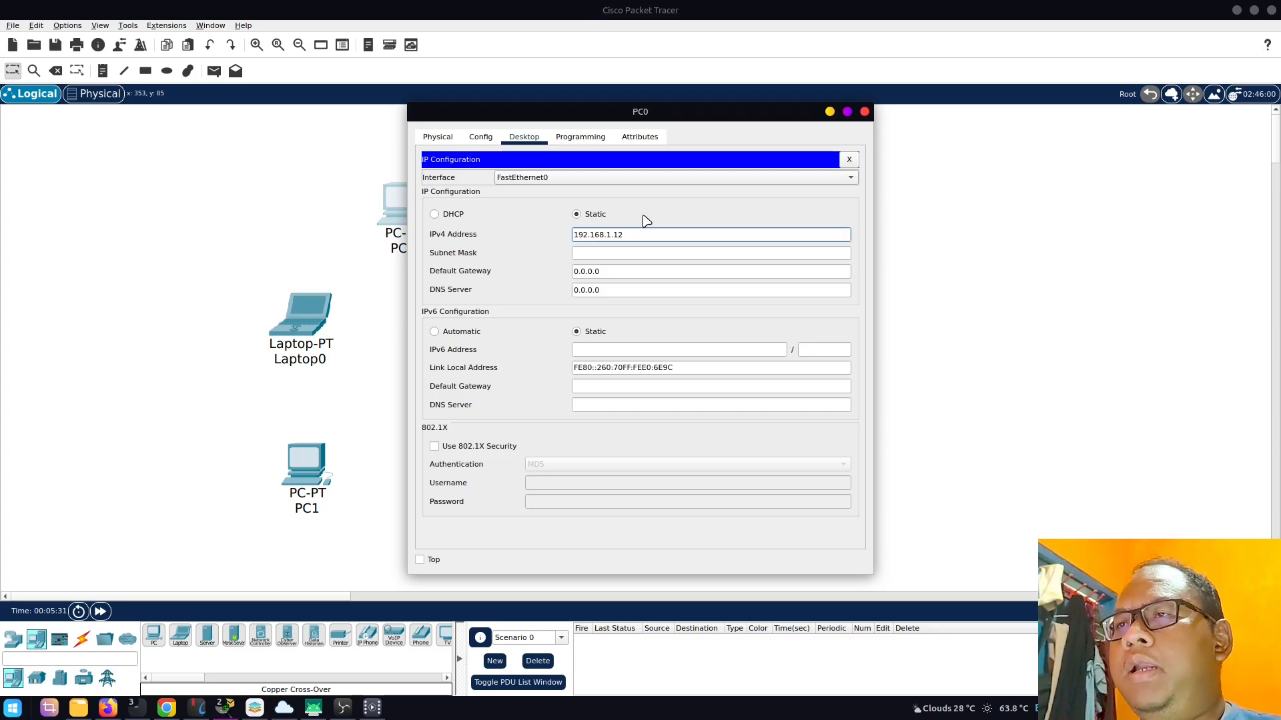
{"action": "key", "text": "Tab"}
{"action": "left_click", "coordinate": [849, 159]}
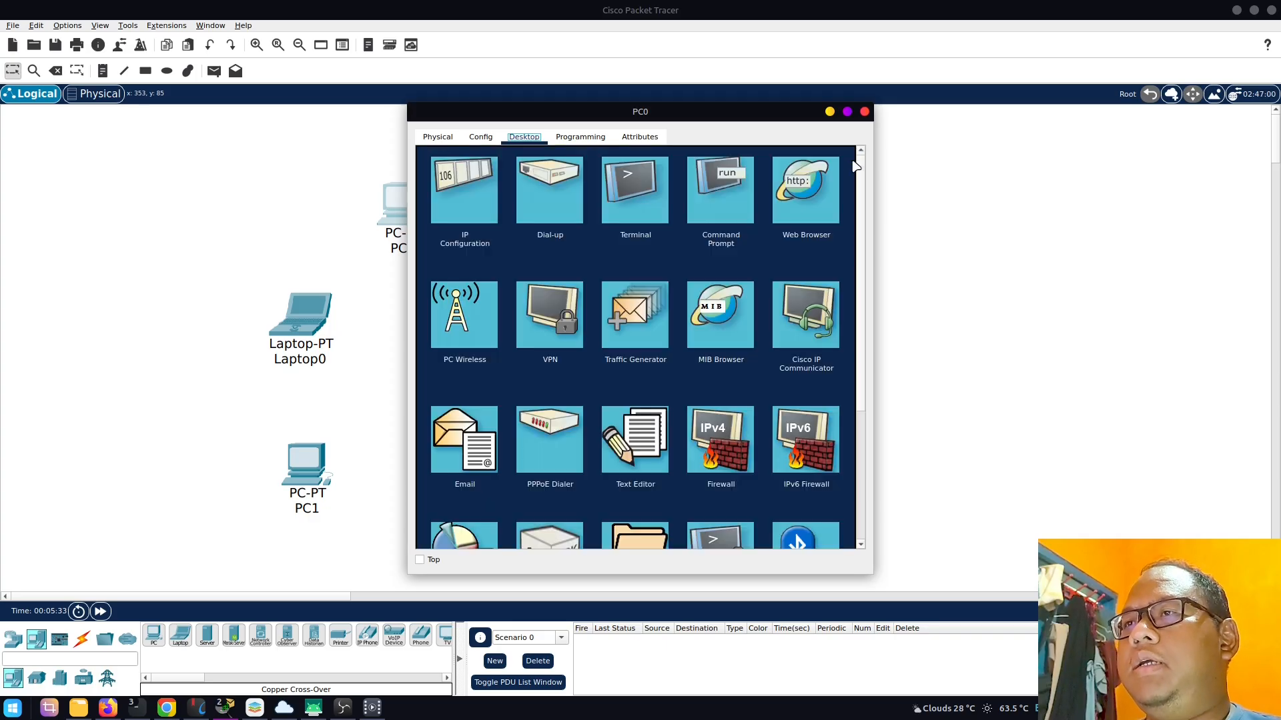
{"action": "left_click", "coordinate": [865, 111]}
- Give PC1 a static IPv4 address in the 192.168.1.x range and fill in its default subnet mask
{"action": "left_click", "coordinate": [316, 480]}
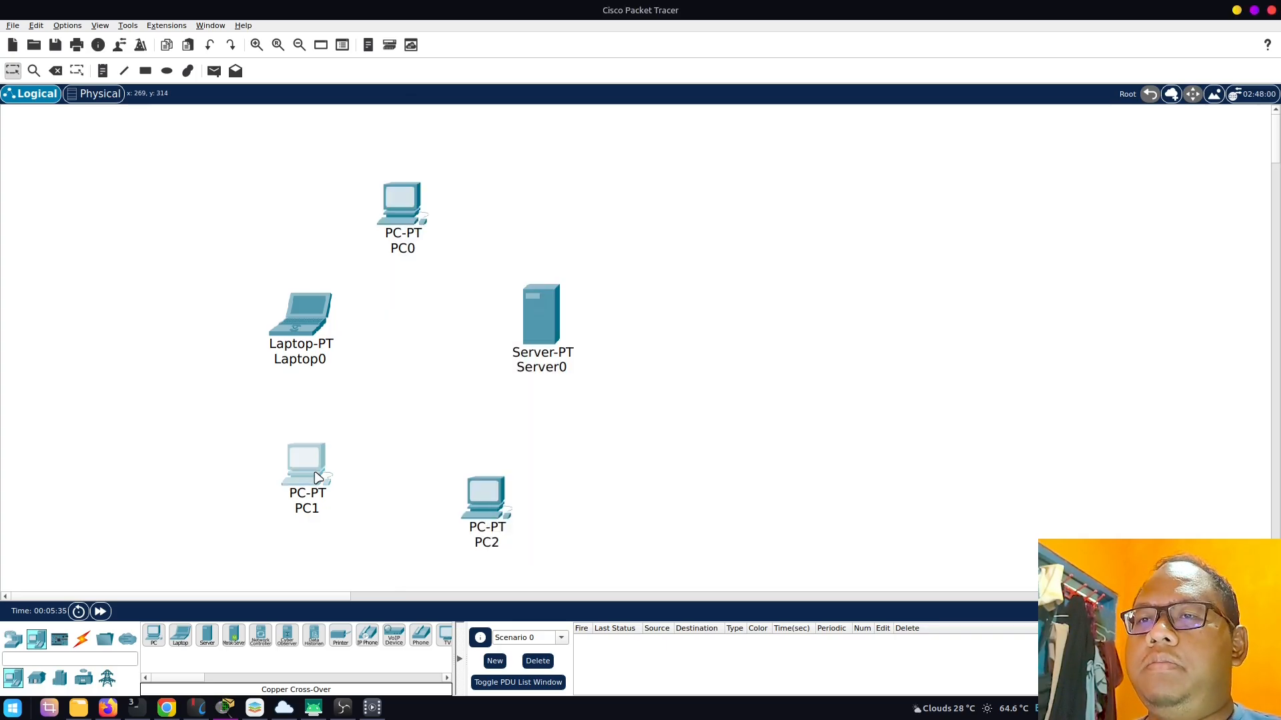
{"action": "left_click", "coordinate": [523, 137]}
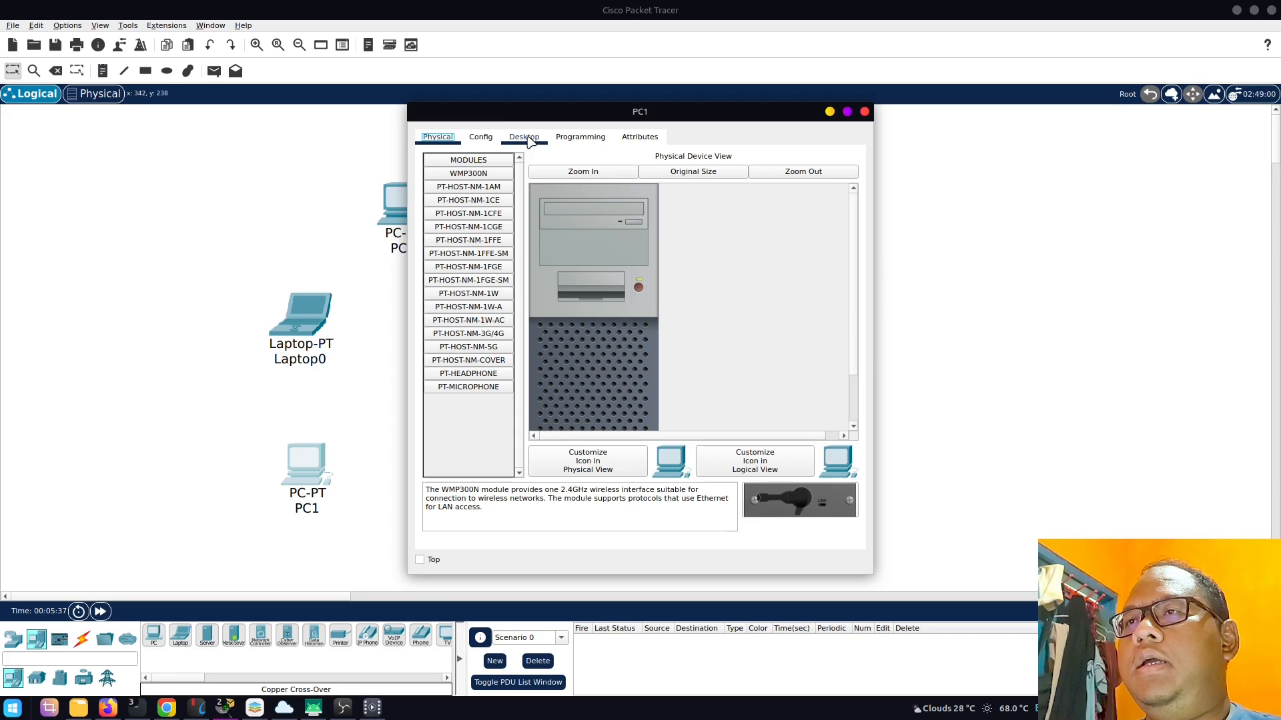
{"action": "left_click", "coordinate": [465, 211]}
{"action": "left_click", "coordinate": [611, 235]}
{"action": "type", "text": "192.168.1.11"}
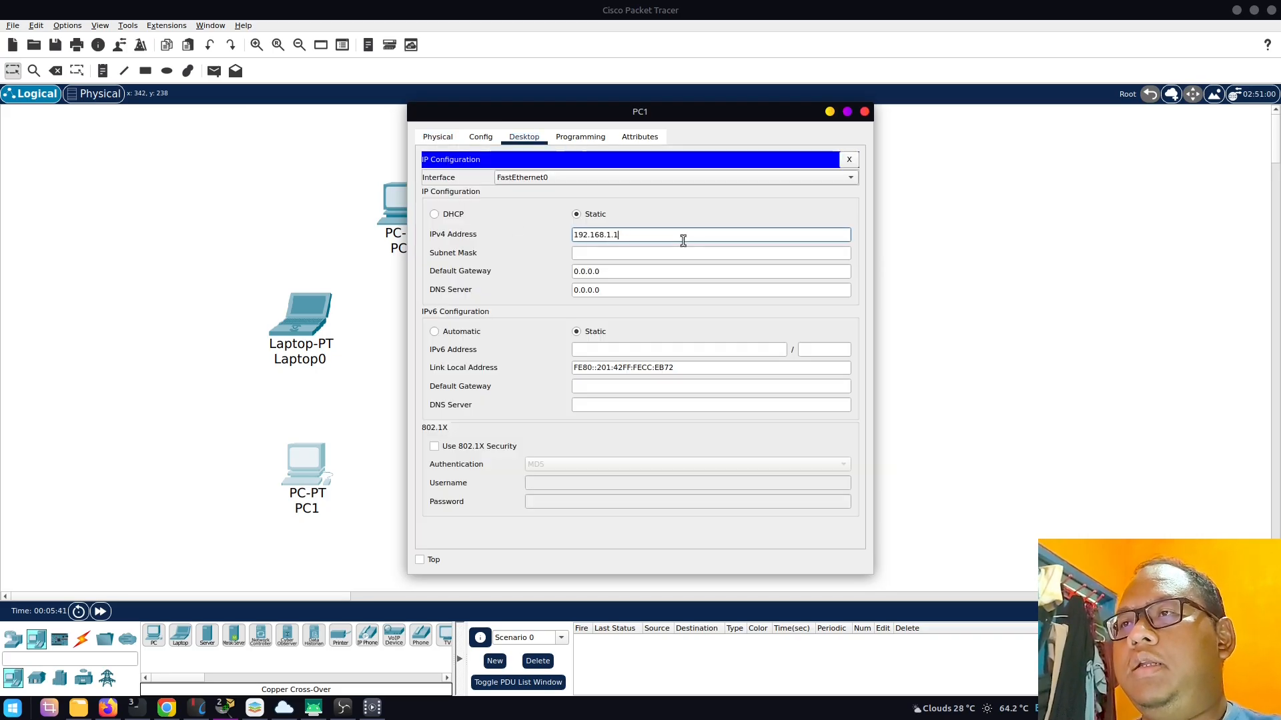
{"action": "left_click", "coordinate": [667, 251]}
{"action": "left_click", "coordinate": [850, 160]}
{"action": "left_click", "coordinate": [865, 112]}
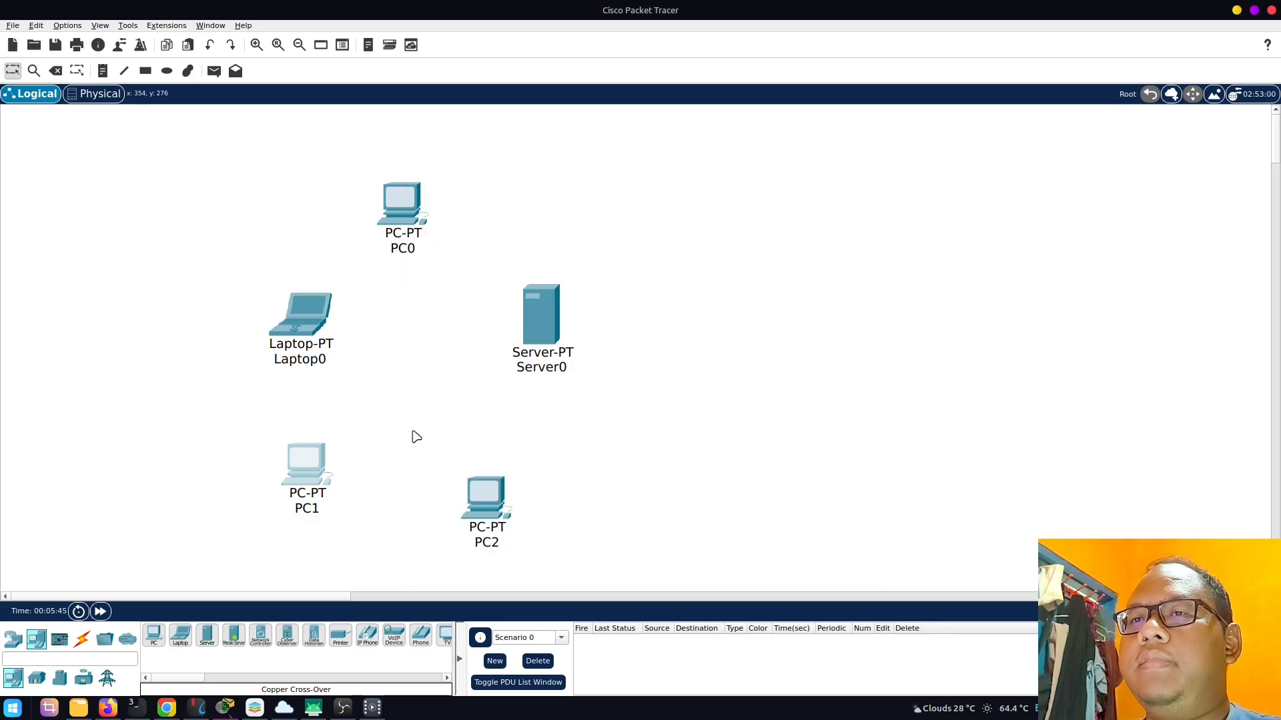
- Assign PC2 the static IPv4 address 192.168.1.14 with subnet mask 255.255.255.0
{"action": "left_click", "coordinate": [495, 515]}
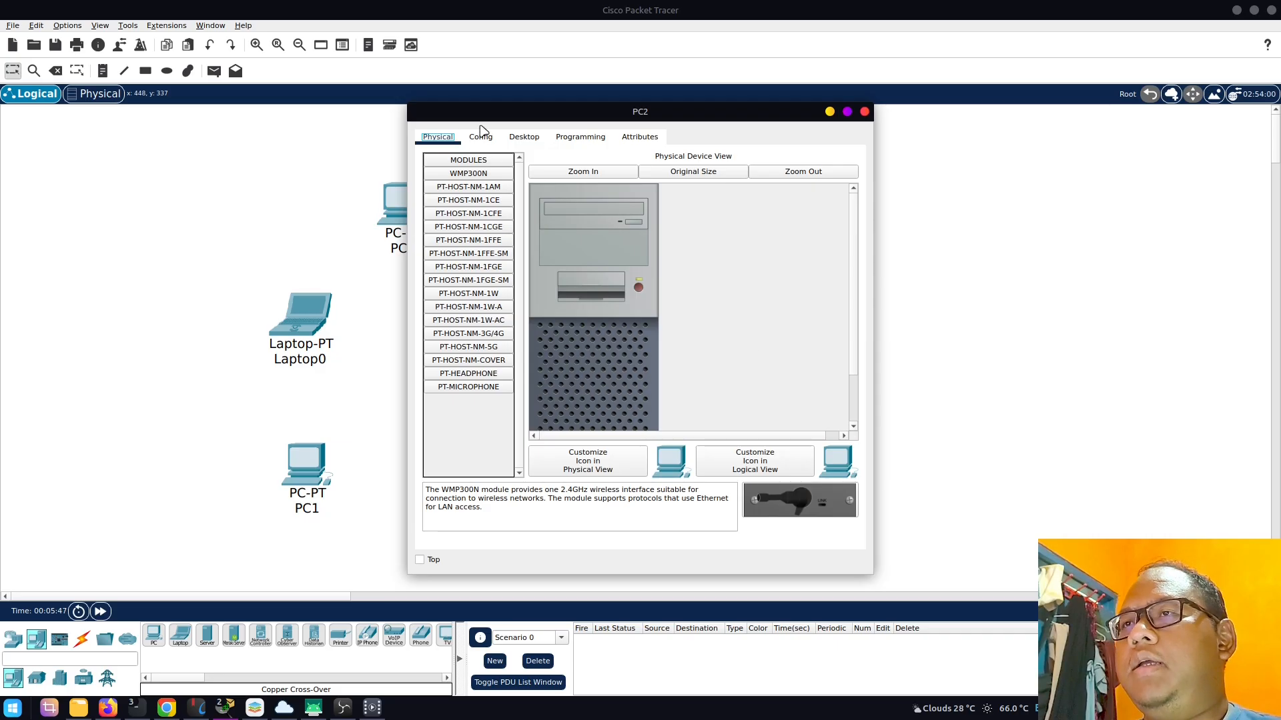
{"action": "left_click", "coordinate": [524, 137]}
{"action": "left_click", "coordinate": [471, 203]}
{"action": "left_click", "coordinate": [613, 234]}
{"action": "type", "text": "192.168.1.11"}
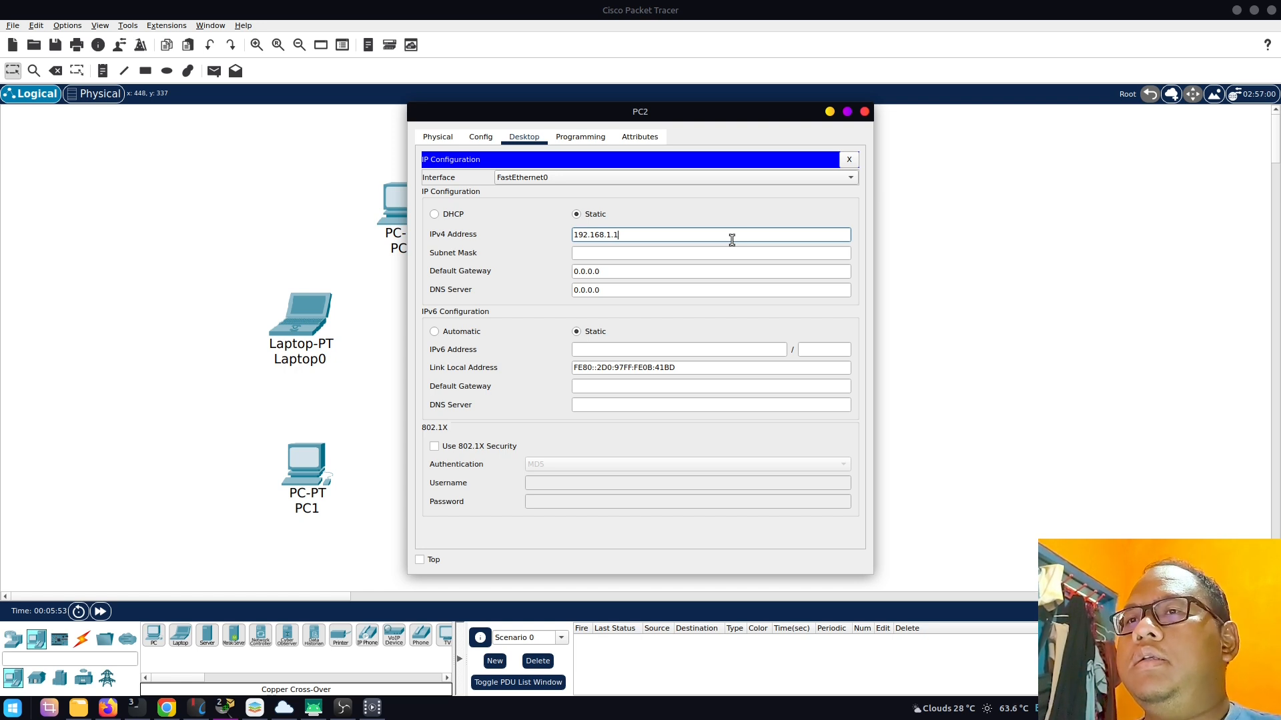
{"action": "key", "text": "Tab"}
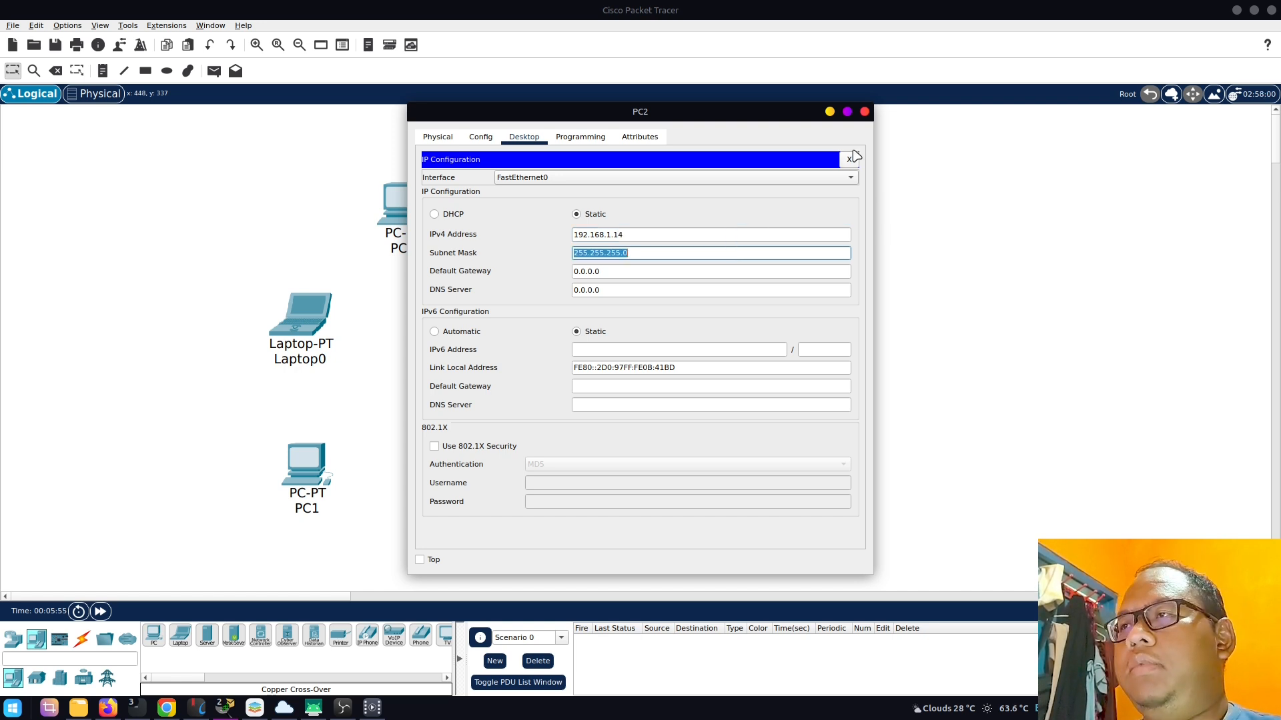
{"action": "left_click", "coordinate": [865, 112]}
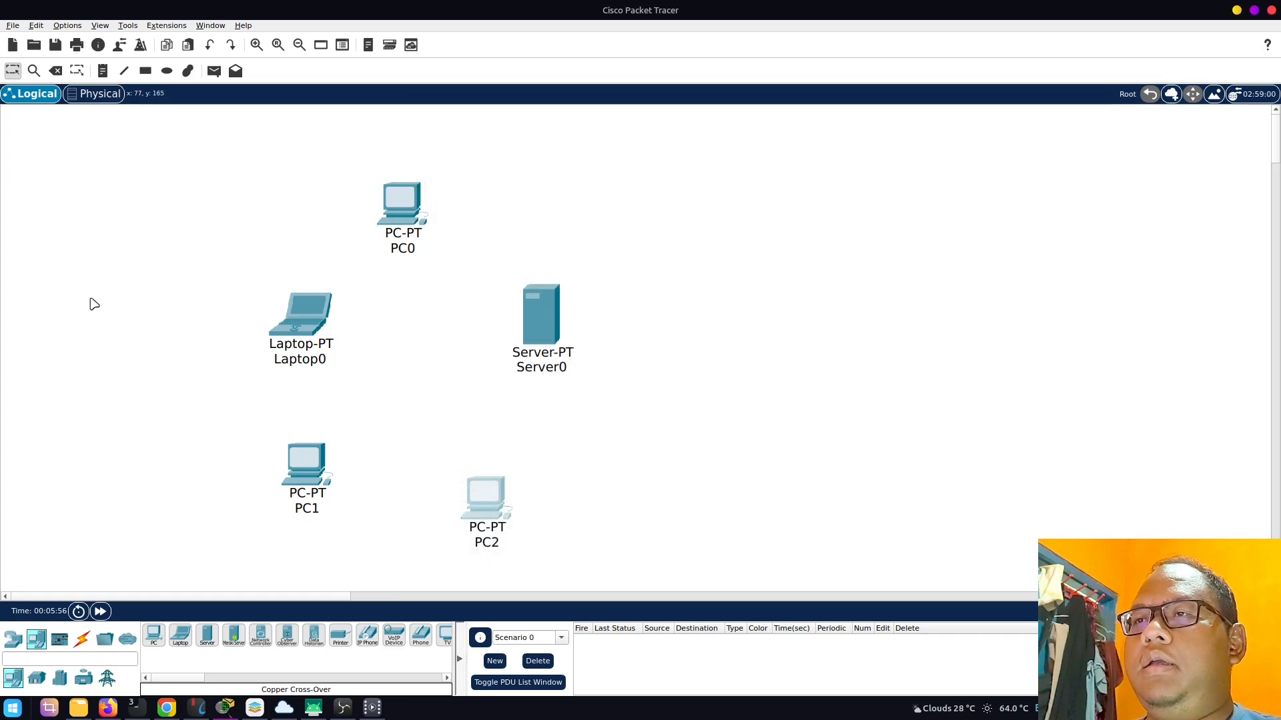
- Assign Server0 the static IPv4 address 192.168.1.1 with subnet mask 255.255.255.0
{"action": "left_click", "coordinate": [541, 325]}
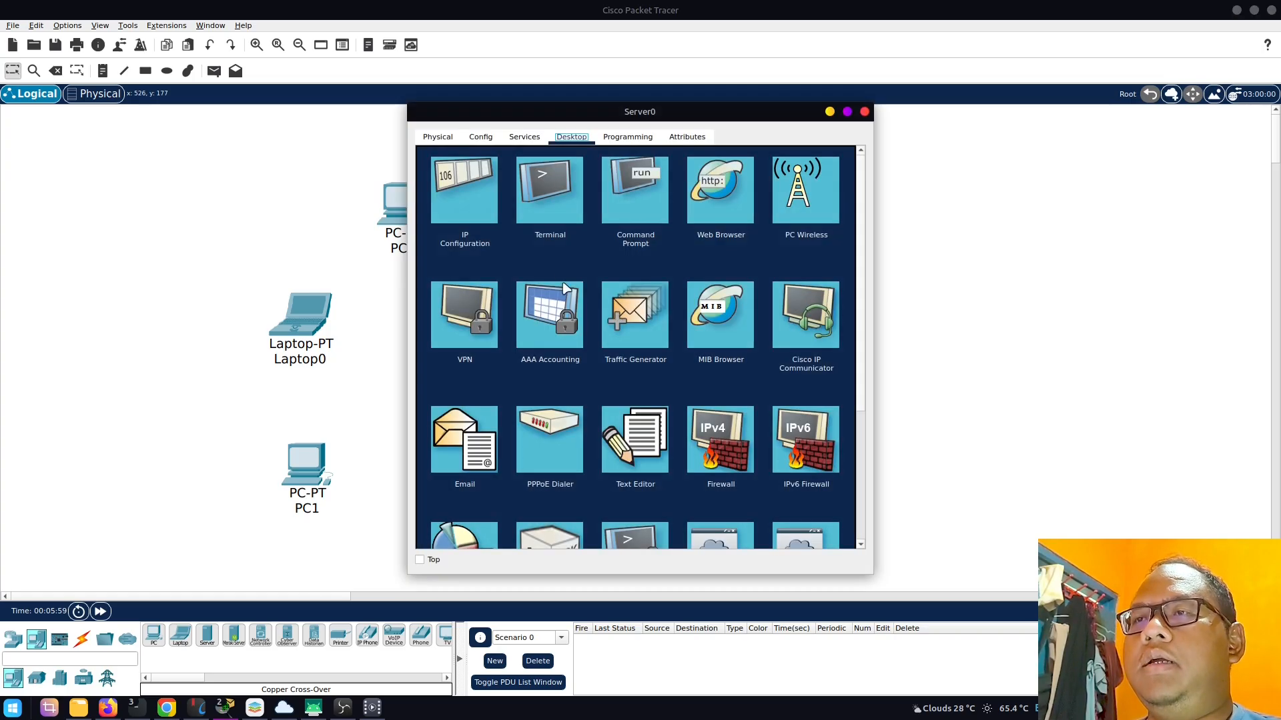
{"action": "left_click", "coordinate": [476, 220]}
{"action": "left_click", "coordinate": [616, 213]}
{"action": "type", "text": "192.168.1.1"}
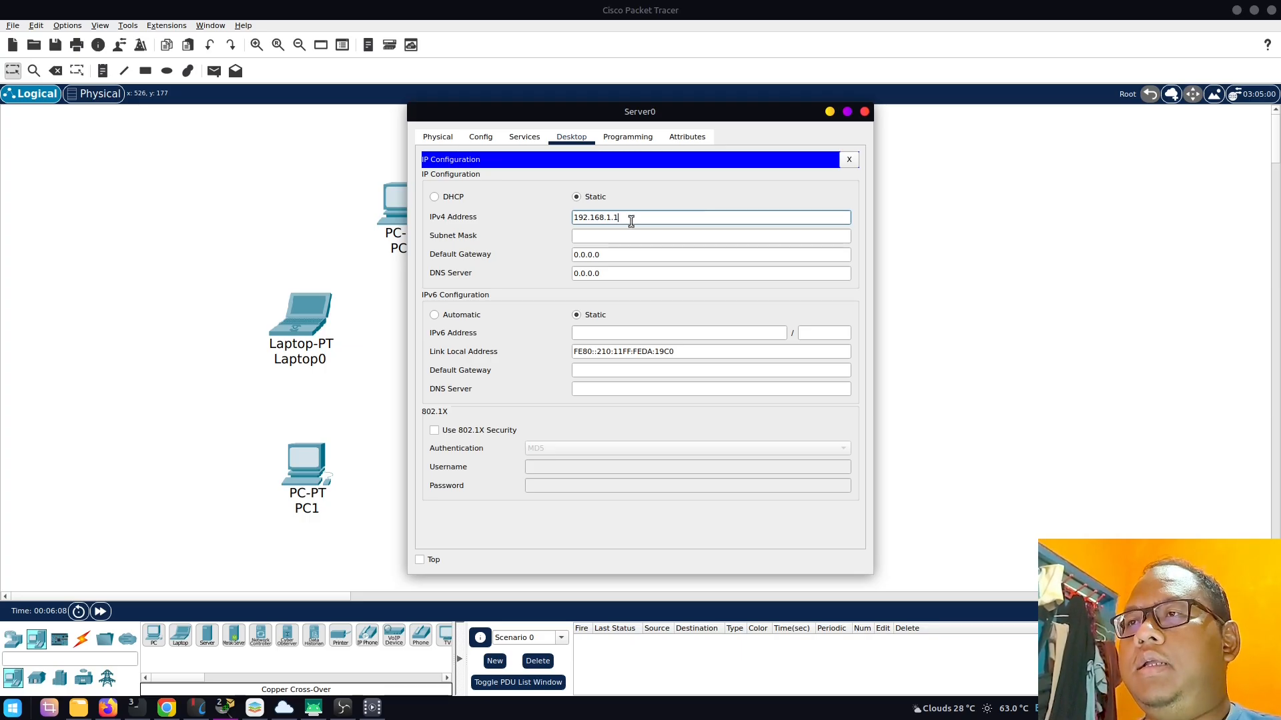
{"action": "key", "text": "Tab"}
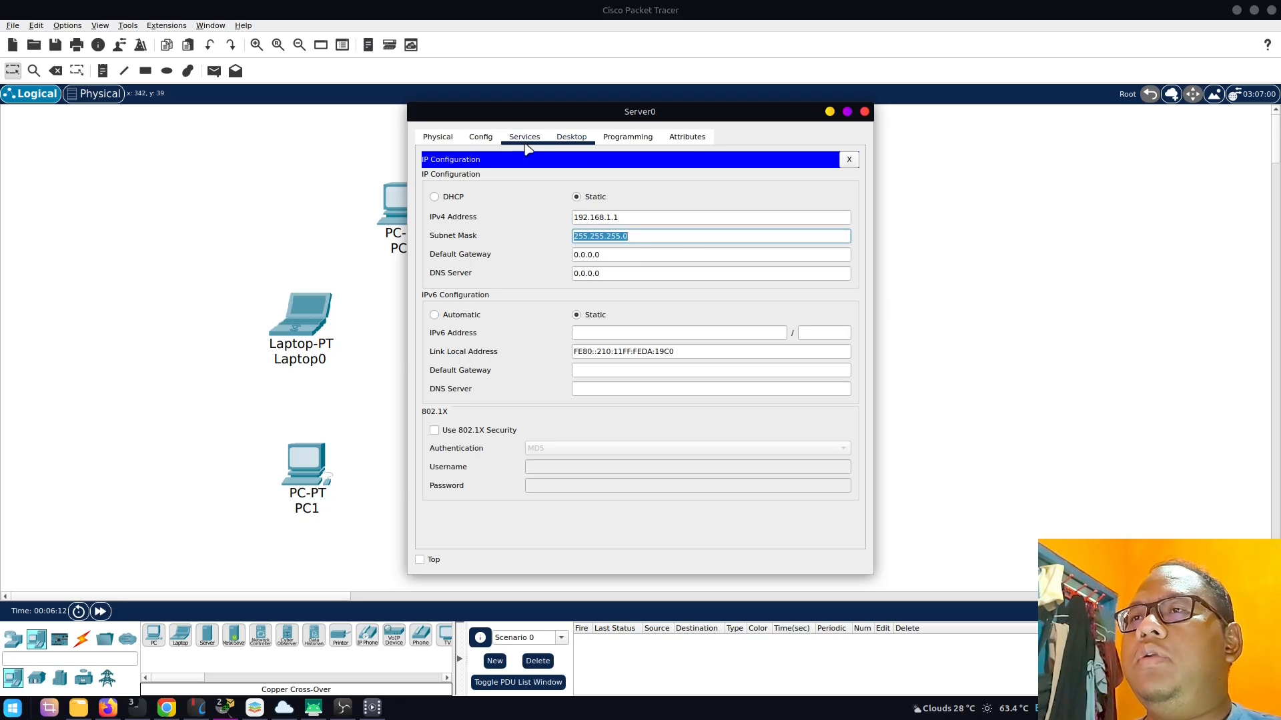
{"action": "left_click", "coordinate": [850, 160]}
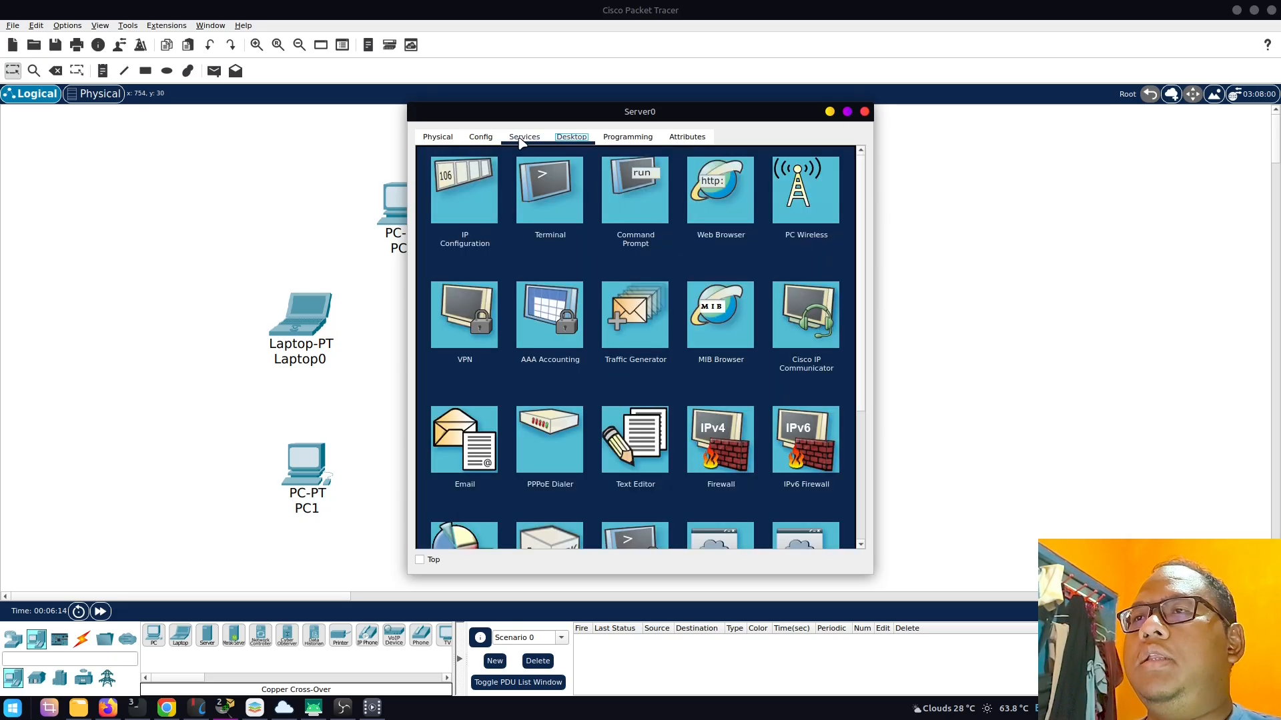
- Turn on both the HTTP and HTTPS services on Server0
{"action": "left_click", "coordinate": [522, 141]}
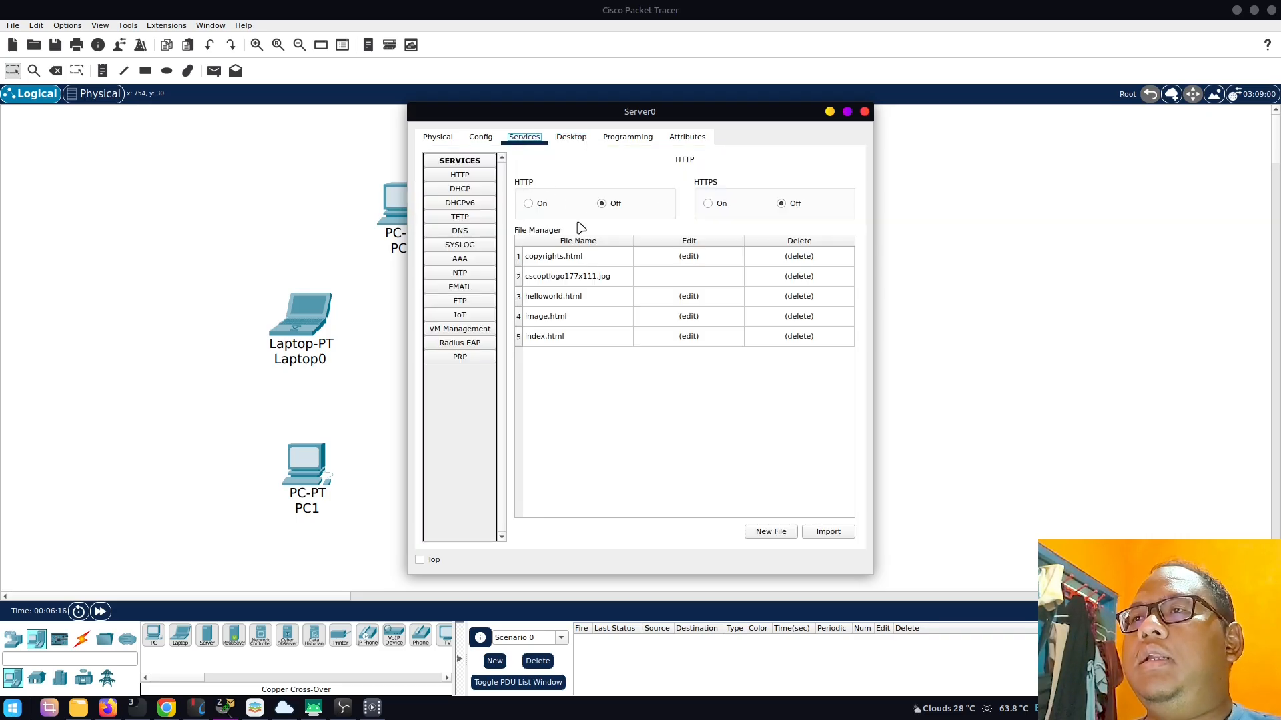
{"action": "left_click", "coordinate": [461, 177]}
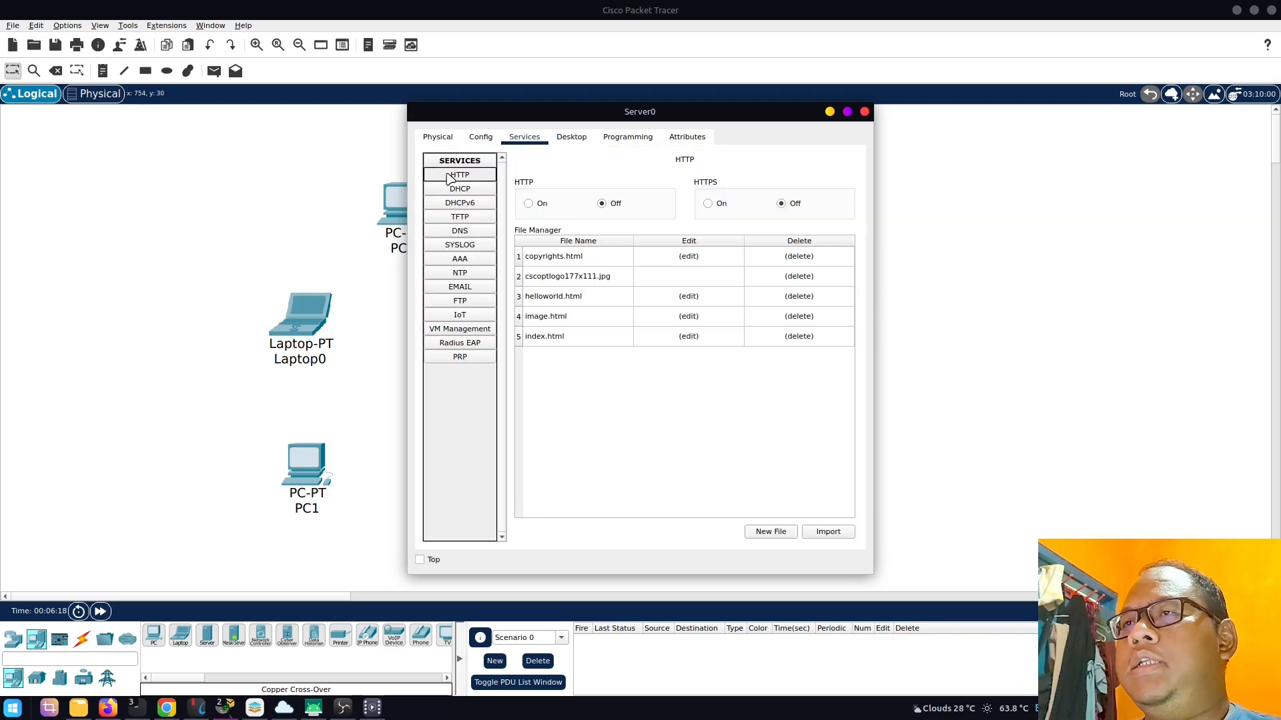
{"action": "left_click", "coordinate": [530, 205]}
{"action": "left_click", "coordinate": [710, 205]}
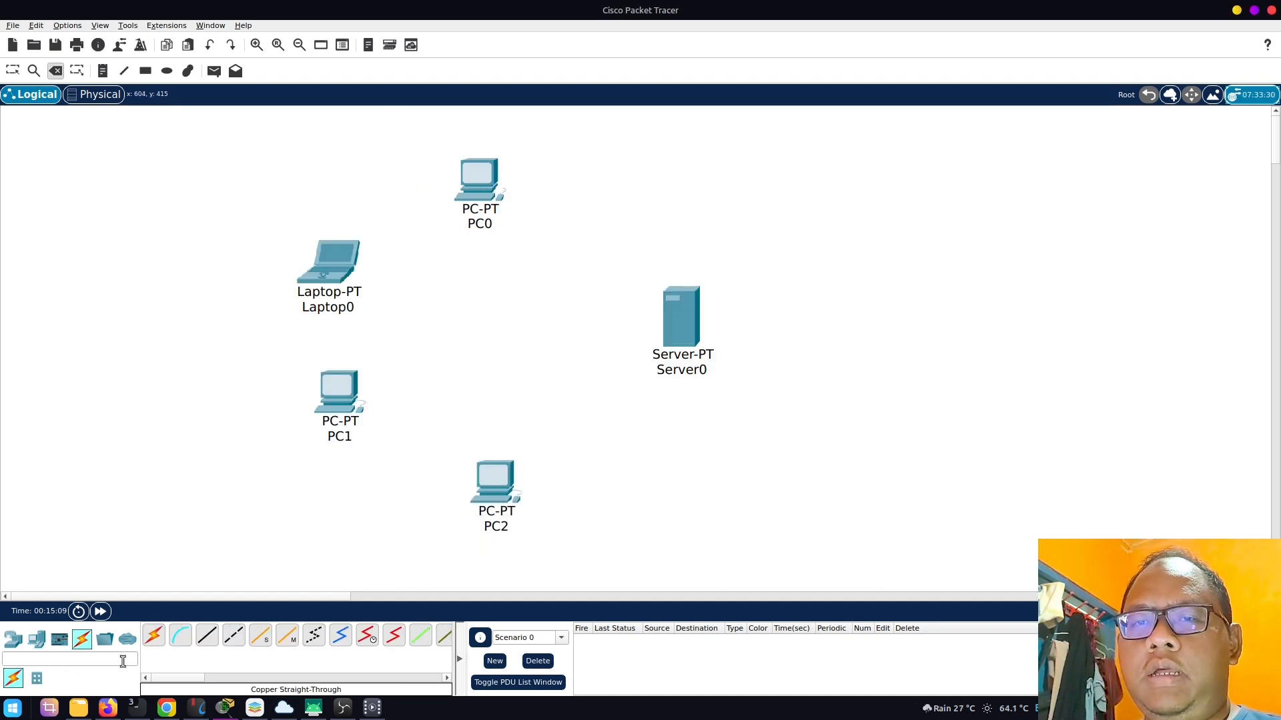
- Add a 2960 switch to the workspace and position it centrally between the laptop, the PCs and the server
{"action": "left_click", "coordinate": [12, 639]}
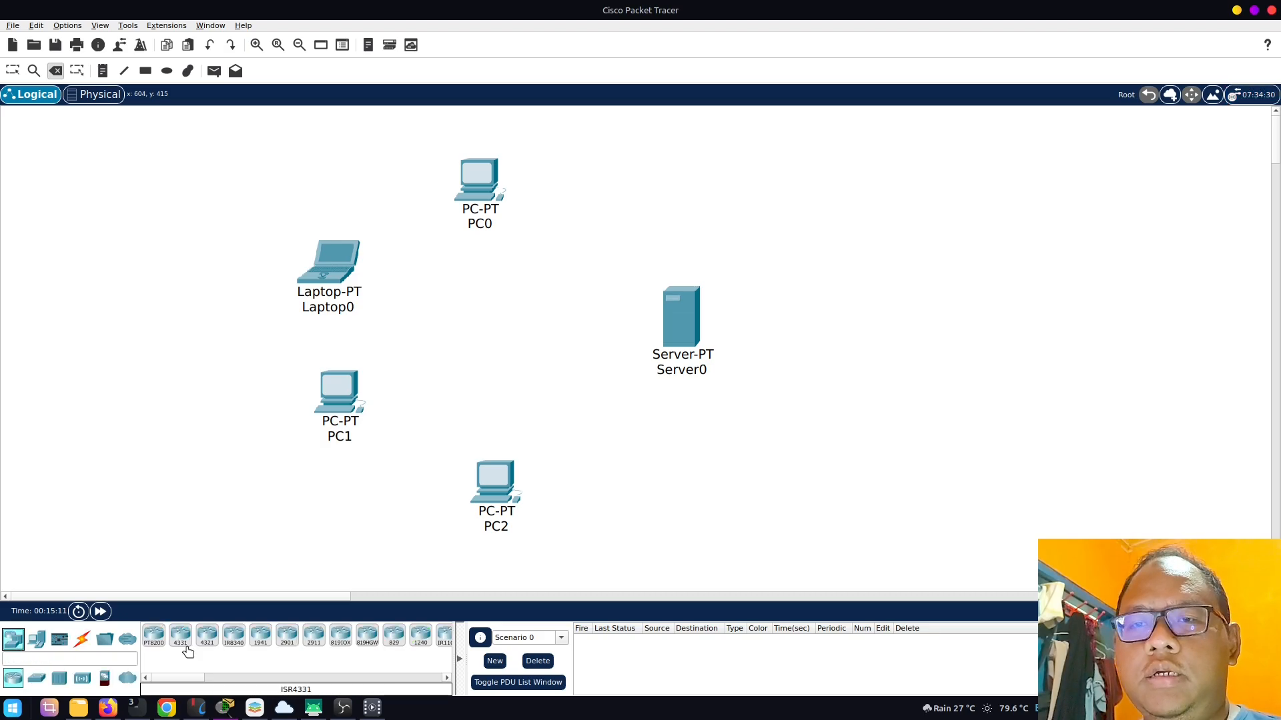
{"action": "left_click", "coordinate": [37, 678]}
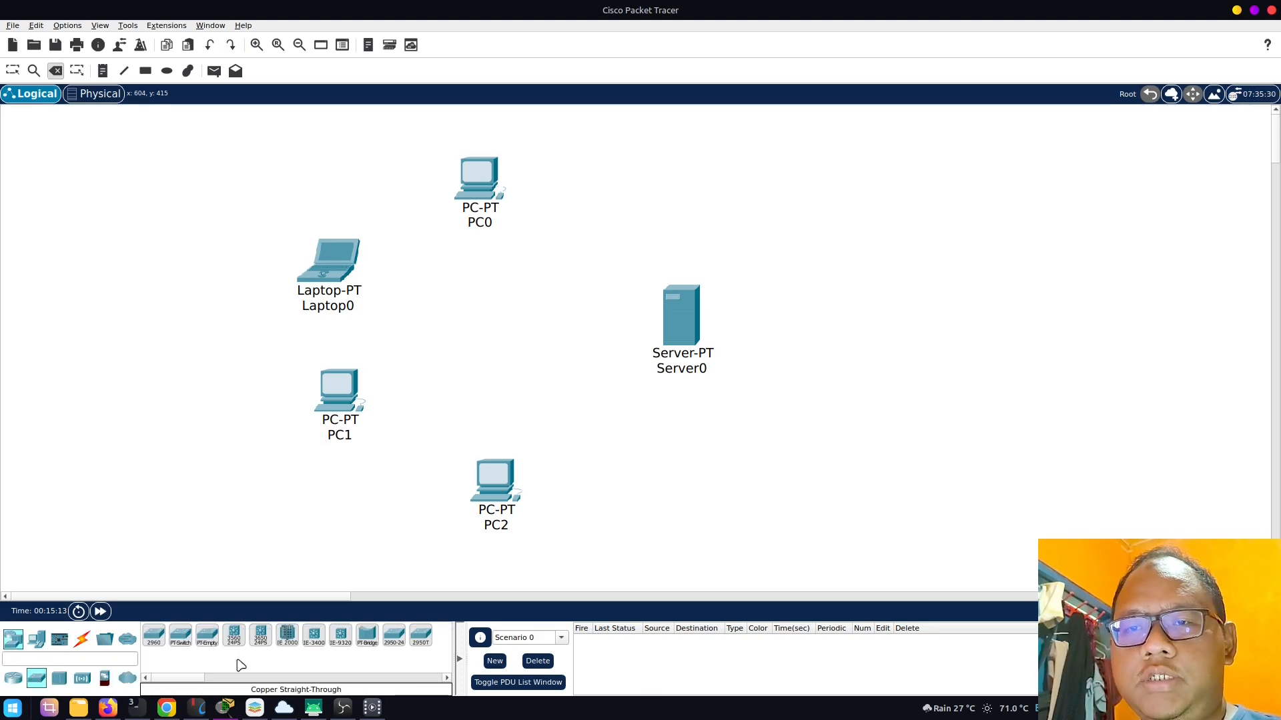
{"action": "left_click", "coordinate": [154, 636]}
{"action": "left_click", "coordinate": [497, 342]}
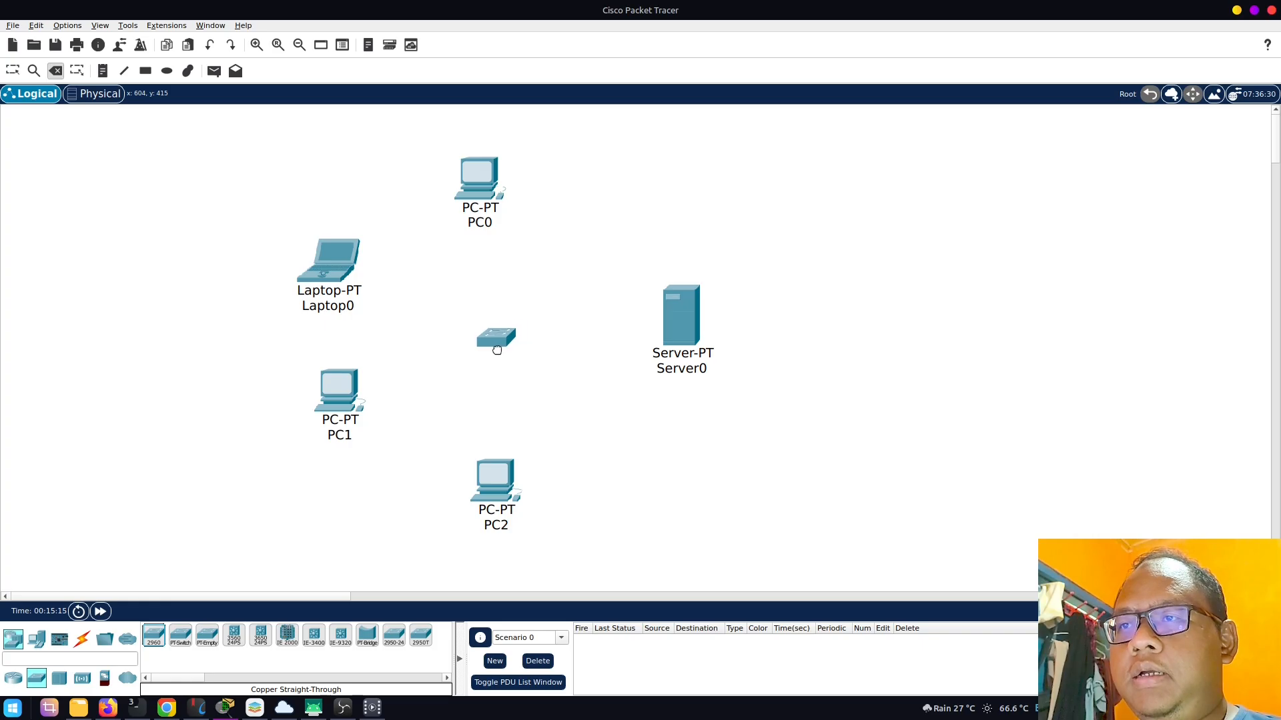
{"action": "key", "text": "Escape"}
{"action": "left_click_drag", "start_coordinate": [518, 364], "coordinate": [510, 335]}
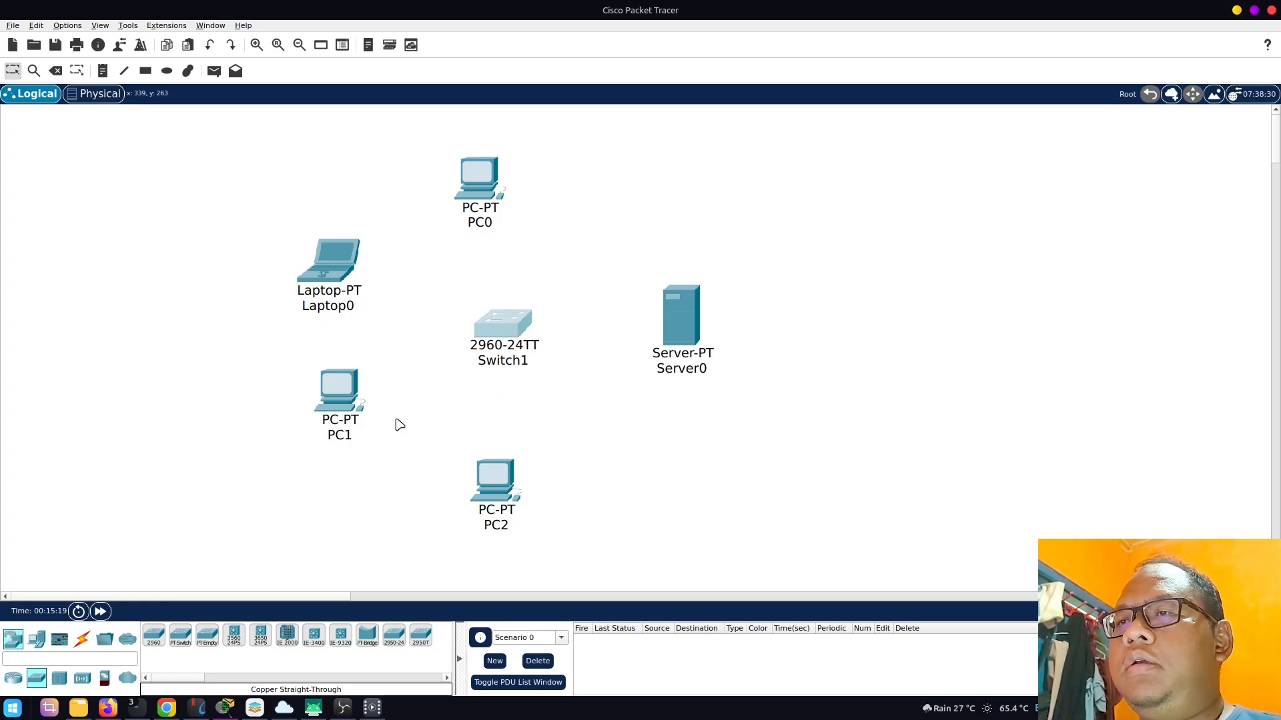
- Connect Server0 to the switch's GigabitEthernet0/1 port with a copper straight-through cable
{"action": "left_click", "coordinate": [82, 641]}
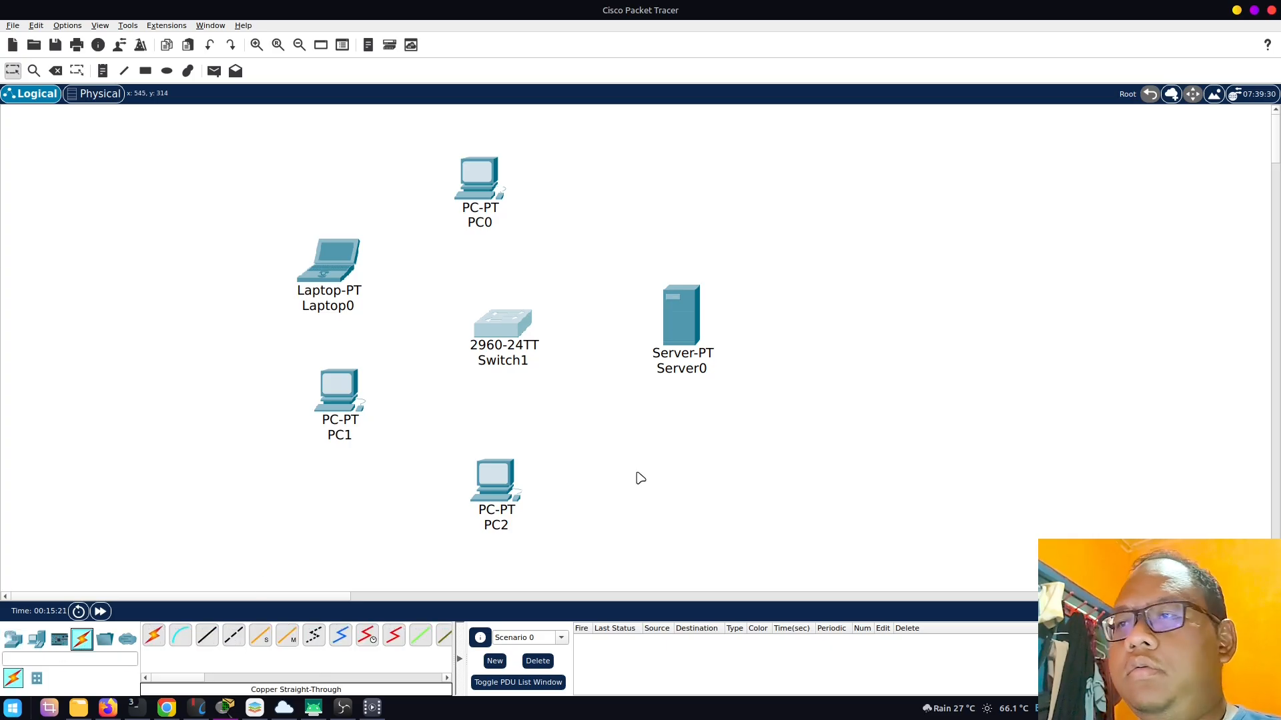
{"action": "left_click", "coordinate": [211, 642]}
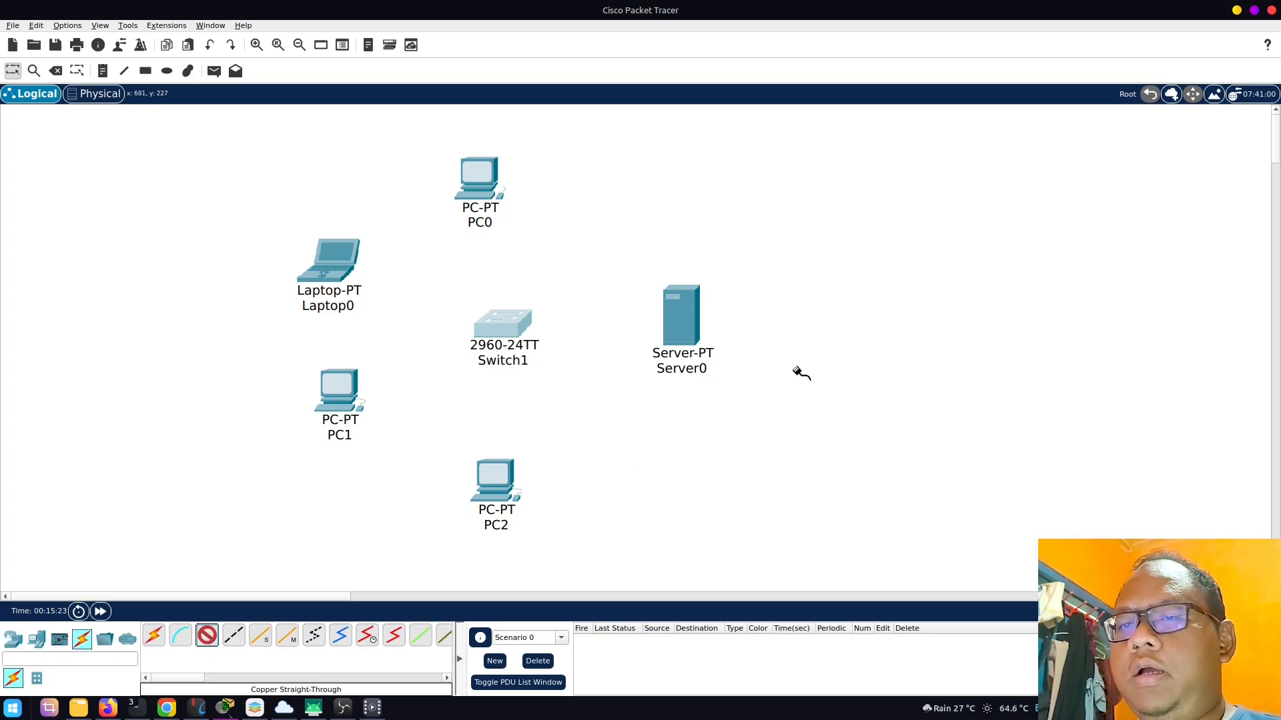
{"action": "left_click", "coordinate": [683, 327]}
{"action": "left_click", "coordinate": [713, 340]}
{"action": "left_click", "coordinate": [497, 329]}
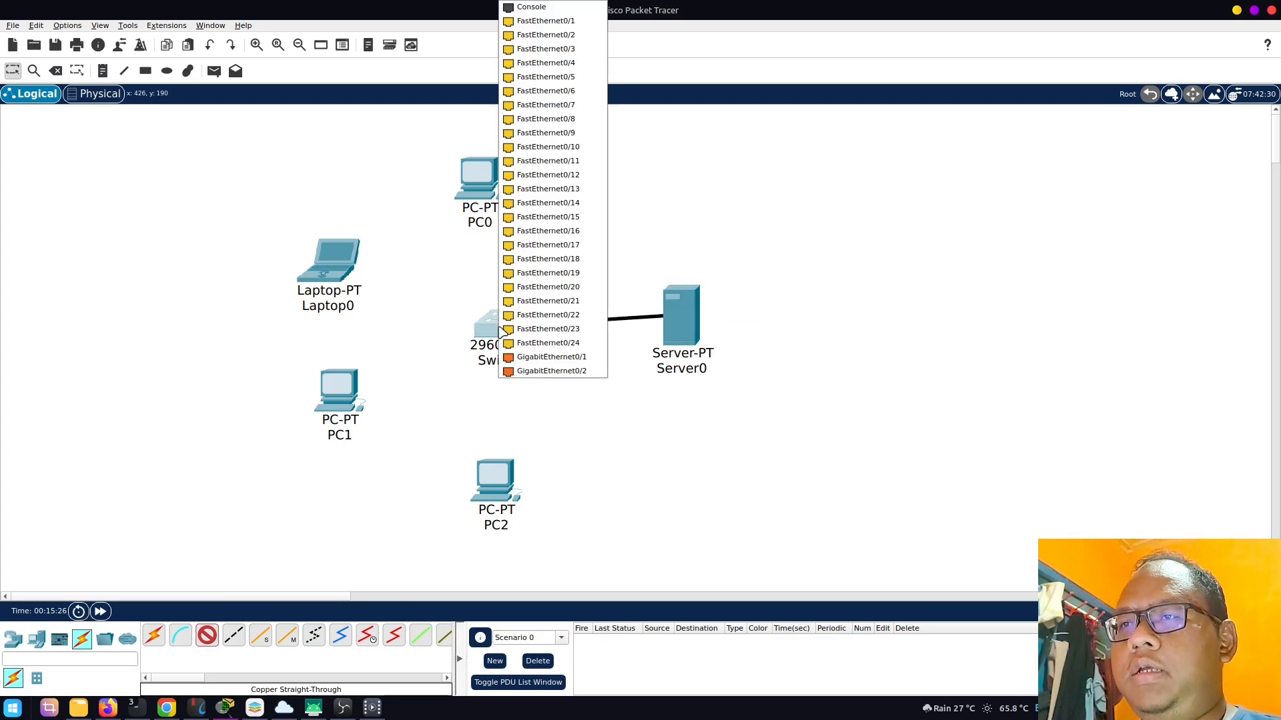
{"action": "left_click", "coordinate": [551, 359]}
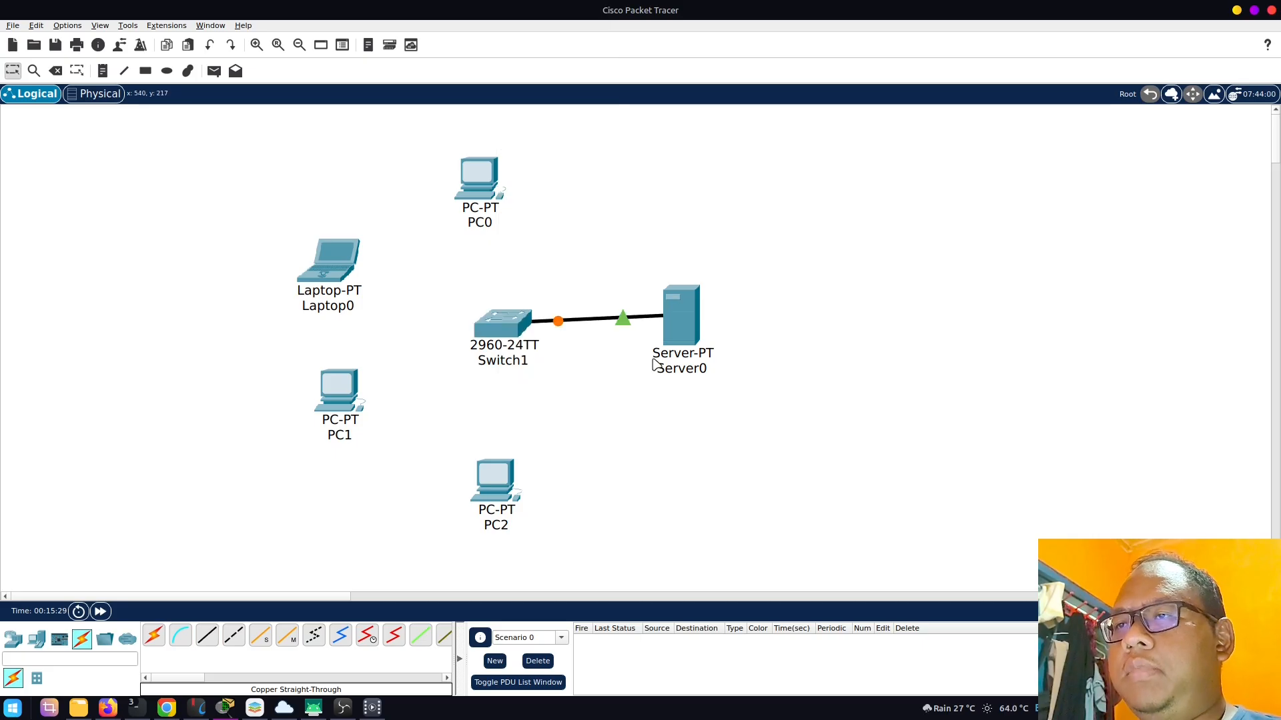
- Connect Laptop0 and PC1 to FastEthernet ports on the switch with copper straight-through cables, using FastEthernet0 on PC1
{"action": "left_click", "coordinate": [209, 642]}
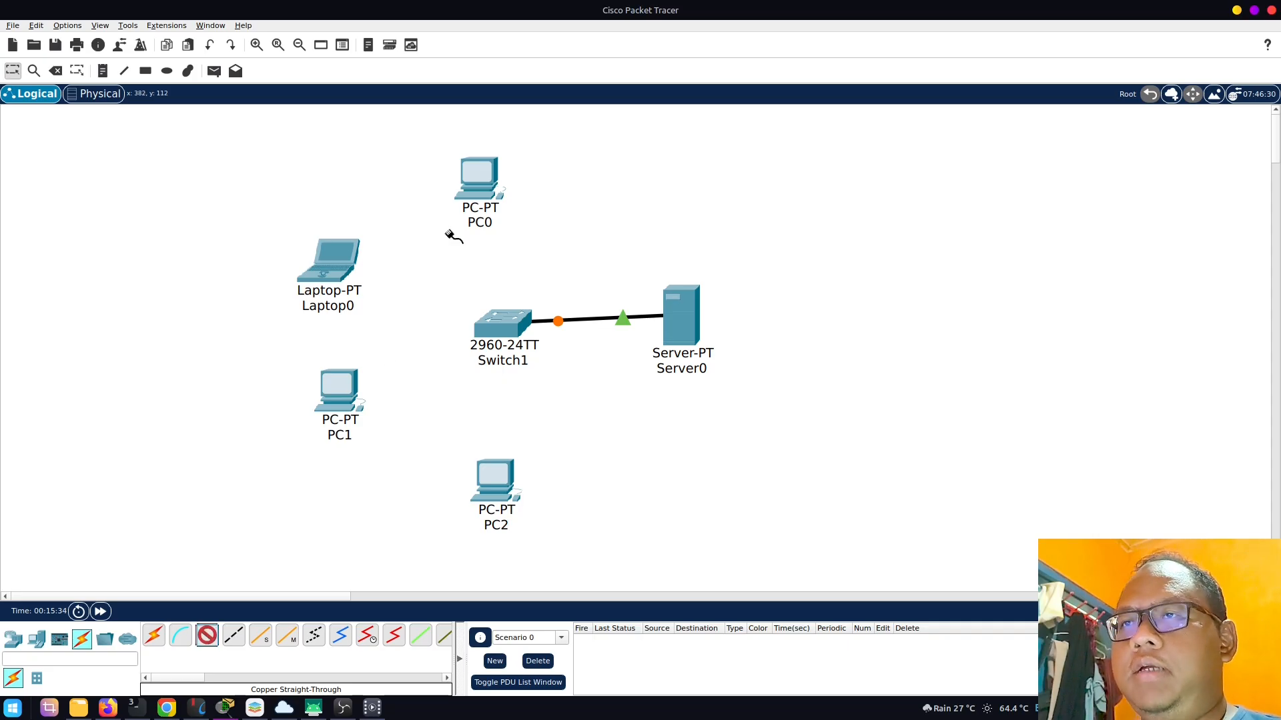
{"action": "left_click", "coordinate": [332, 272]}
{"action": "left_click", "coordinate": [375, 319]}
{"action": "left_click", "coordinate": [503, 324]}
{"action": "left_click", "coordinate": [208, 641]}
{"action": "left_click", "coordinate": [340, 398]}
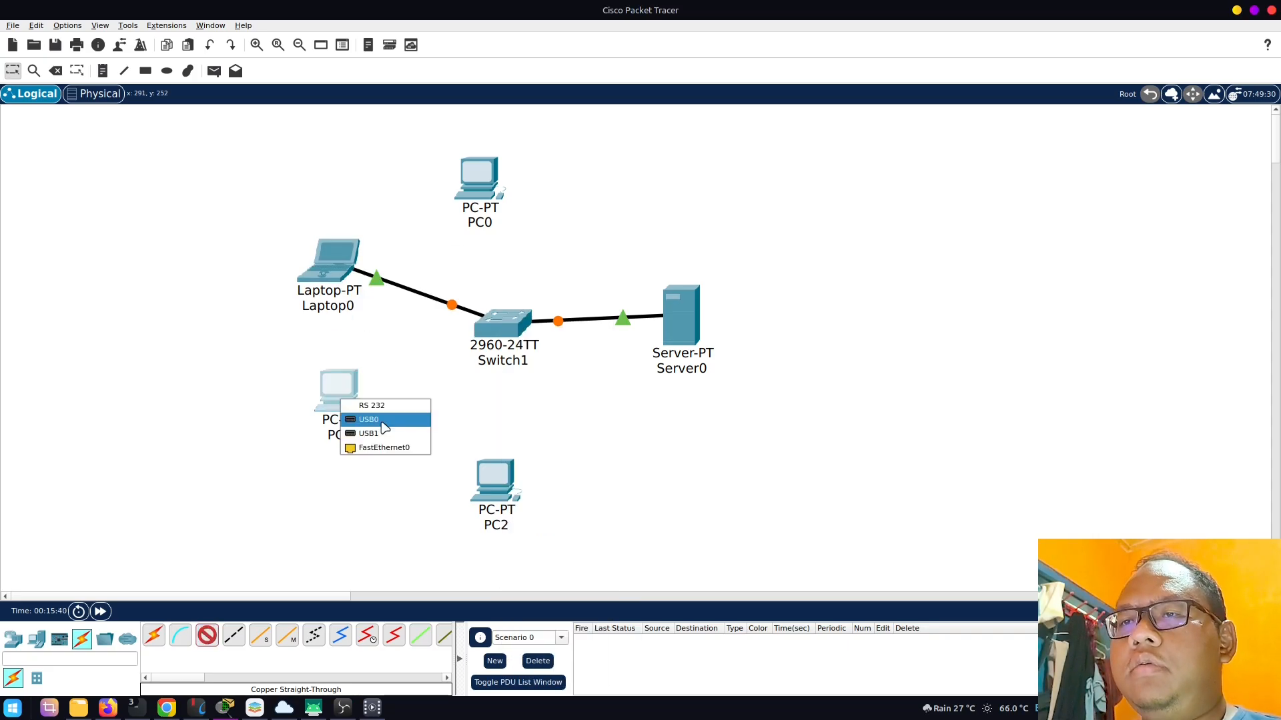
{"action": "left_click", "coordinate": [383, 447]}
{"action": "left_click", "coordinate": [502, 326]}
- Connect PC0 and PC2 to FastEthernet ports on the switch with copper straight-through cables
{"action": "left_click", "coordinate": [208, 640]}
{"action": "left_click", "coordinate": [490, 186]}
{"action": "left_click", "coordinate": [519, 235]}
{"action": "left_click", "coordinate": [503, 325]}
{"action": "left_click", "coordinate": [208, 640]}
{"action": "left_click", "coordinate": [494, 484]}
{"action": "left_click", "coordinate": [527, 529]}
{"action": "left_click", "coordinate": [503, 325]}
{"action": "left_click", "coordinate": [558, 340]}
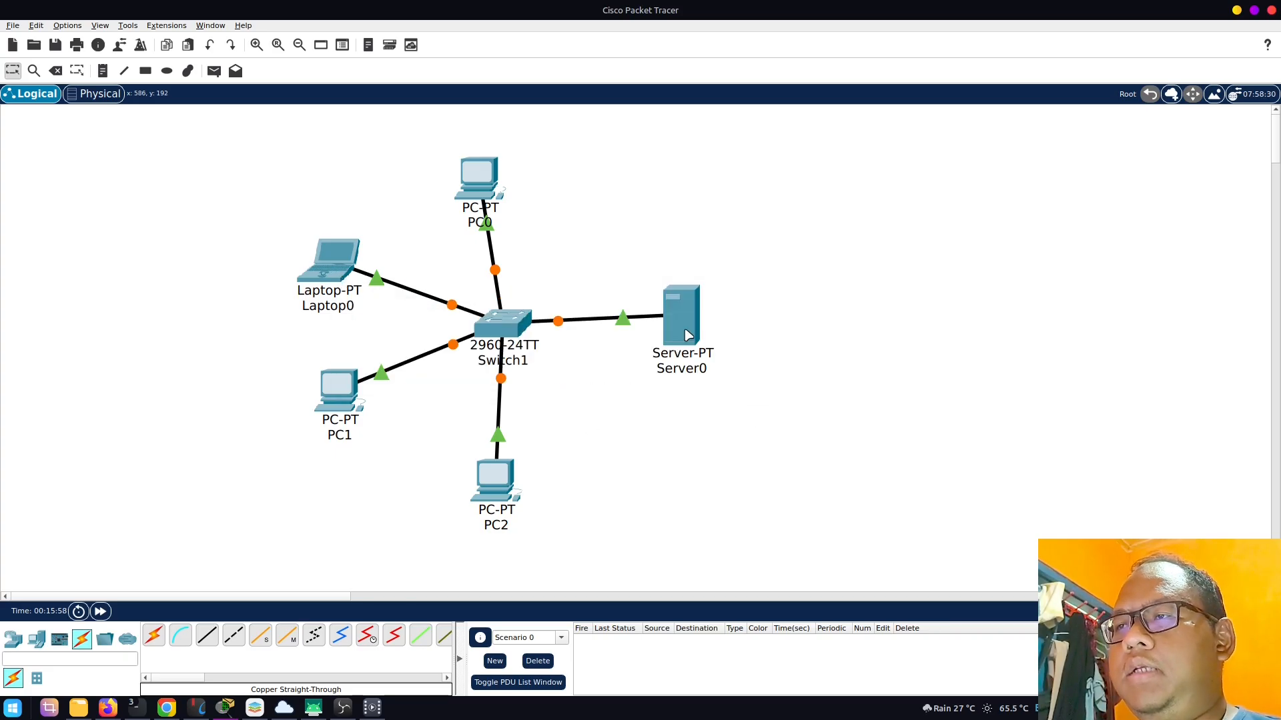
{"action": "mouse_move", "coordinate": [498, 332]}
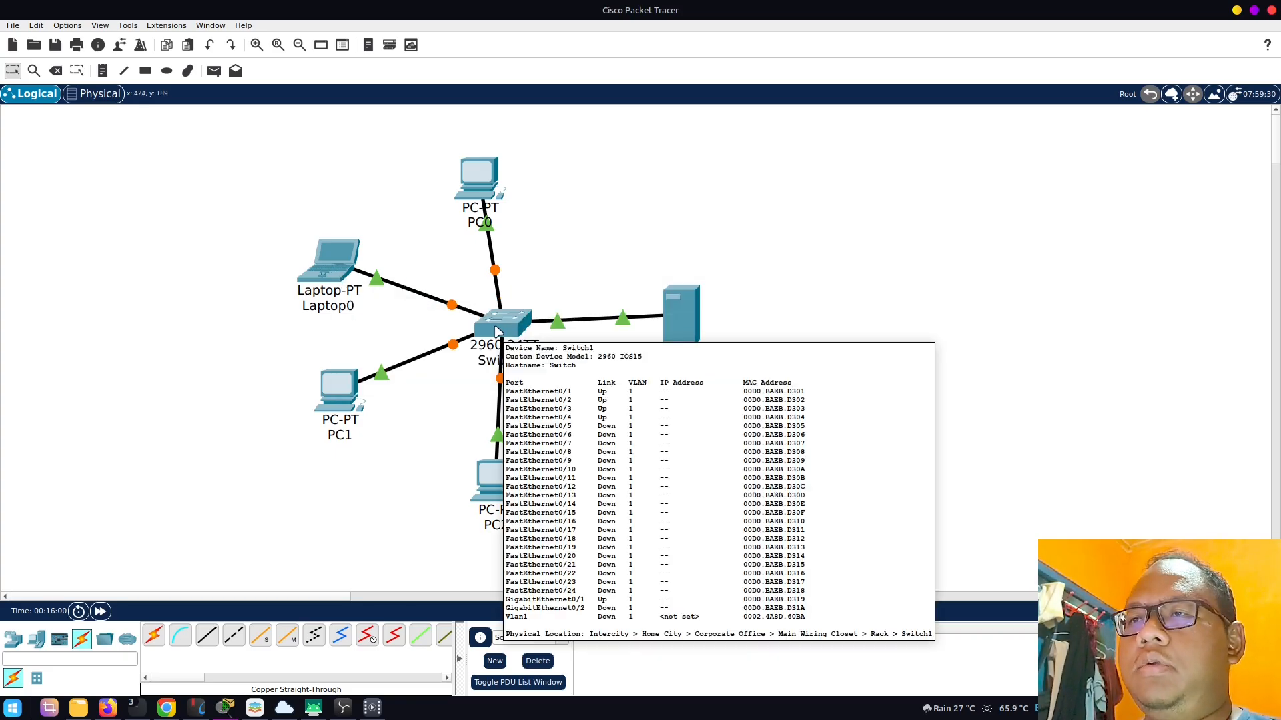
- Test HTTP access from Laptop0 by loading 192.168.1.1 in its web browser, and close the laptop's window
{"action": "left_click", "coordinate": [484, 201]}
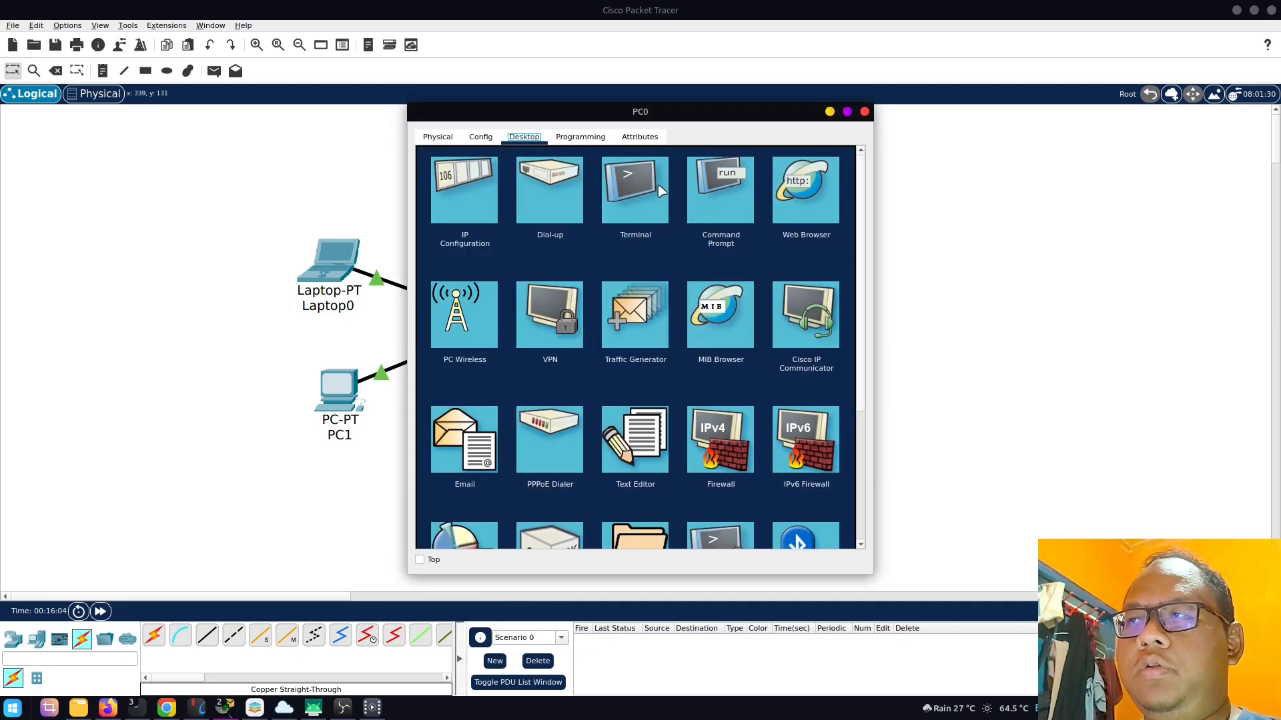
{"action": "left_click", "coordinate": [865, 115]}
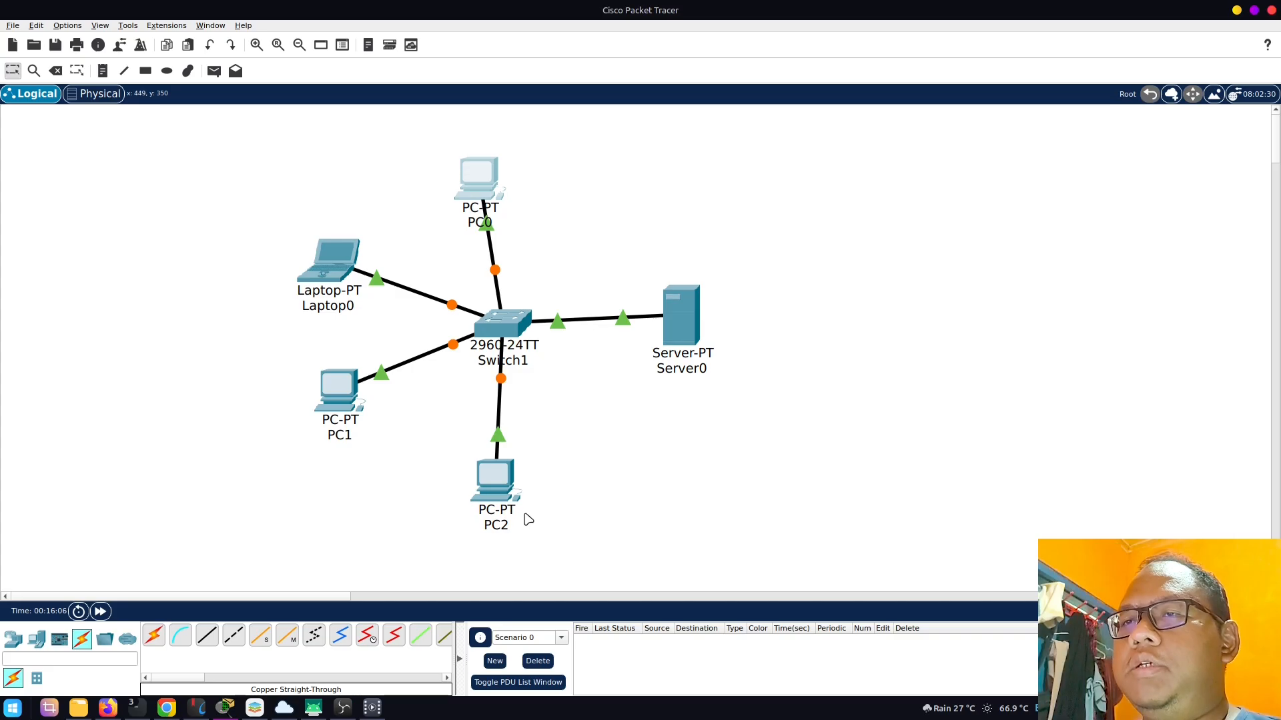
{"action": "mouse_move", "coordinate": [334, 274]}
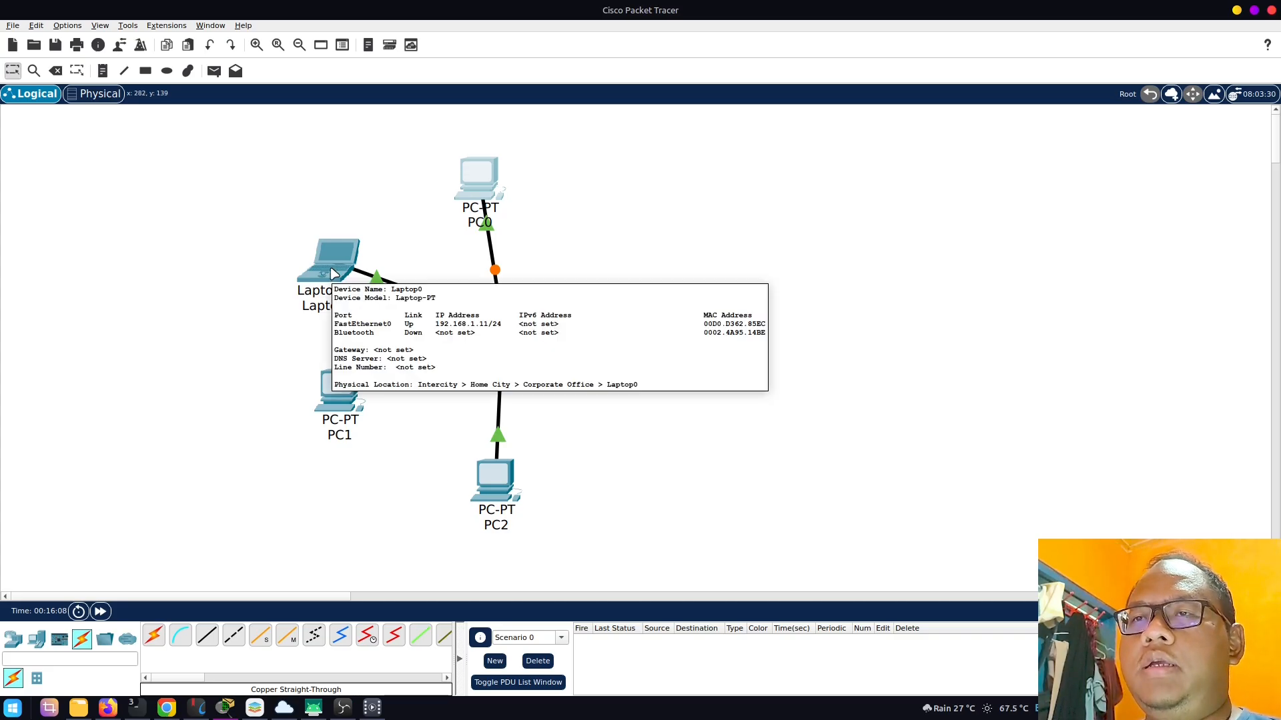
{"action": "left_click", "coordinate": [328, 269]}
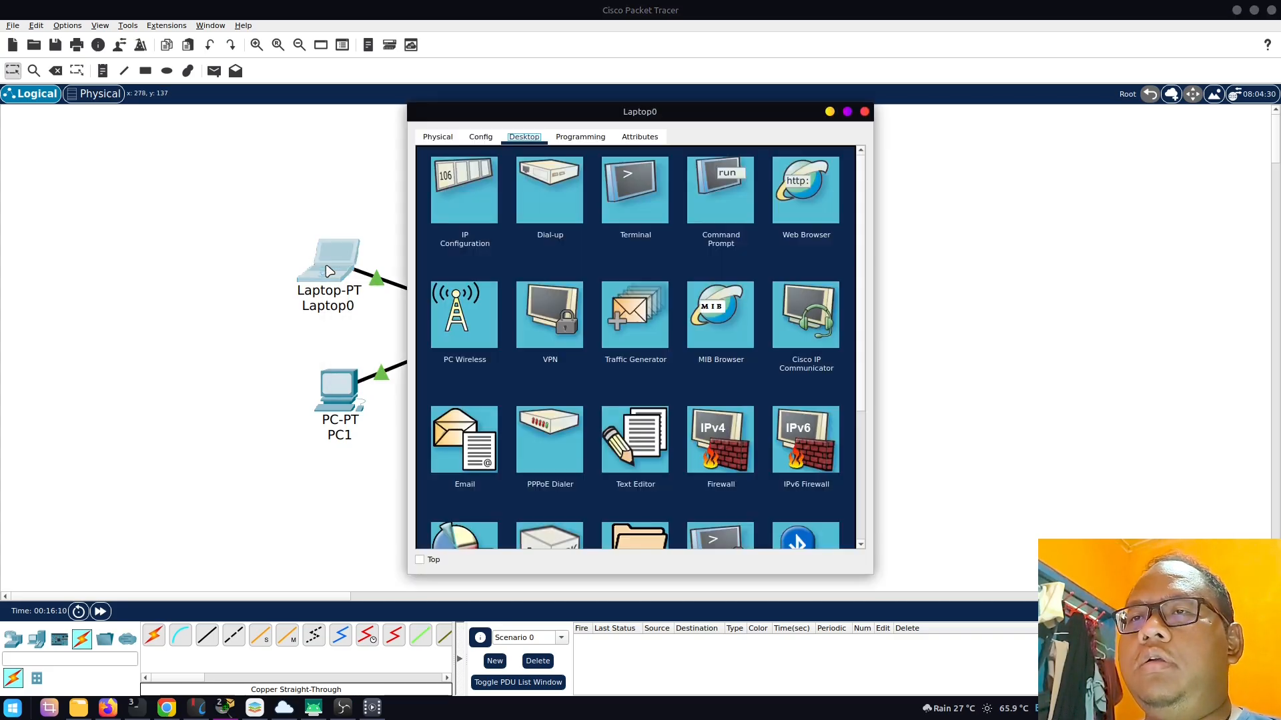
{"action": "left_click", "coordinate": [812, 203]}
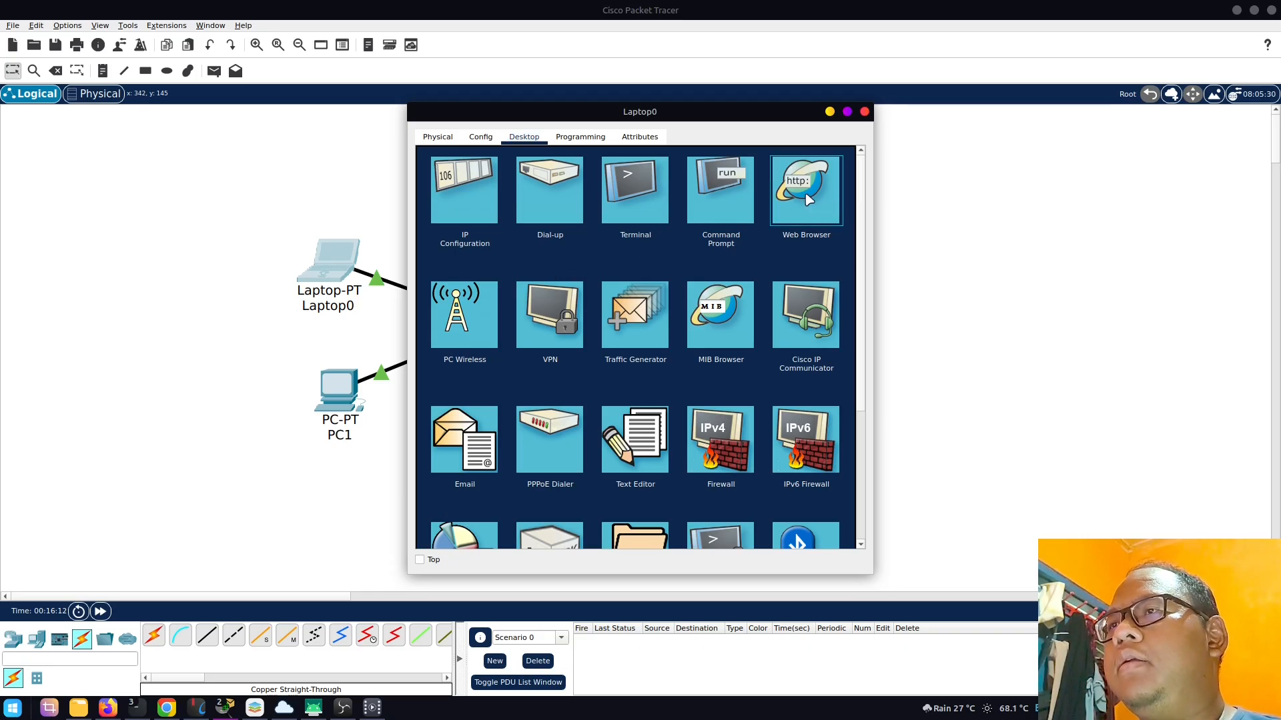
{"action": "left_click", "coordinate": [529, 175]}
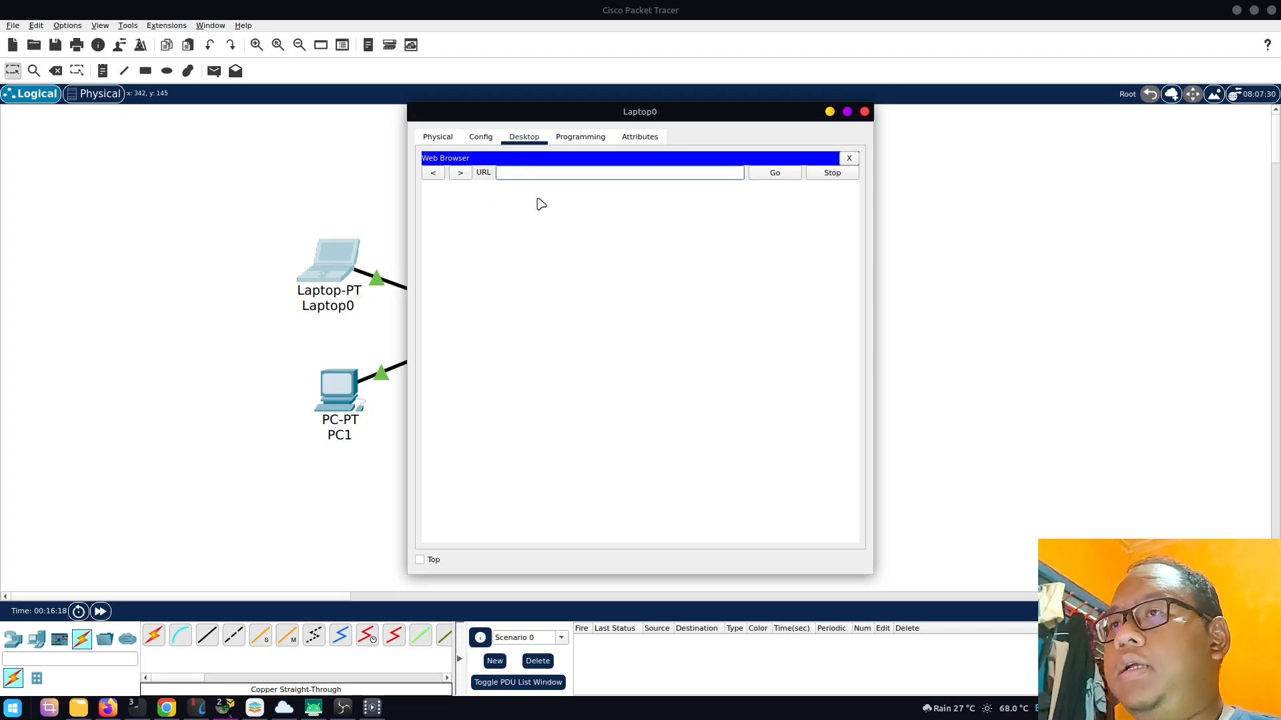
{"action": "type", "text": "192.168.1.1"}
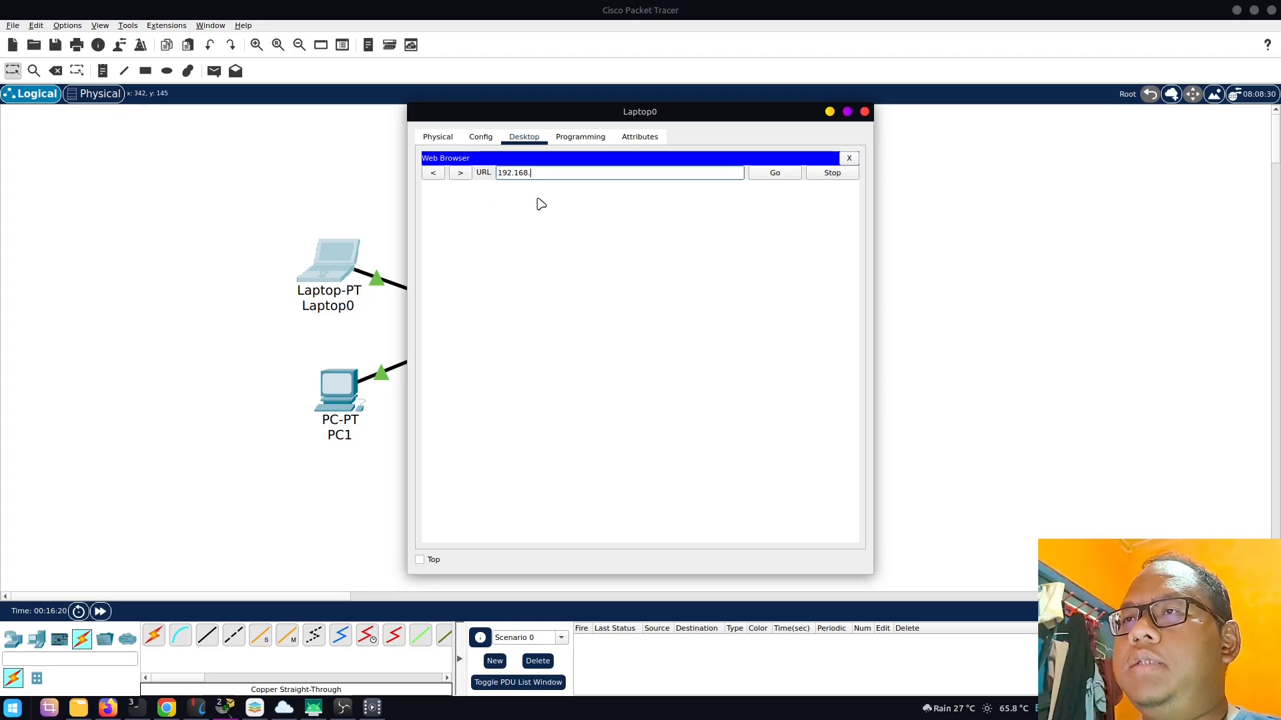
{"action": "left_click", "coordinate": [780, 173]}
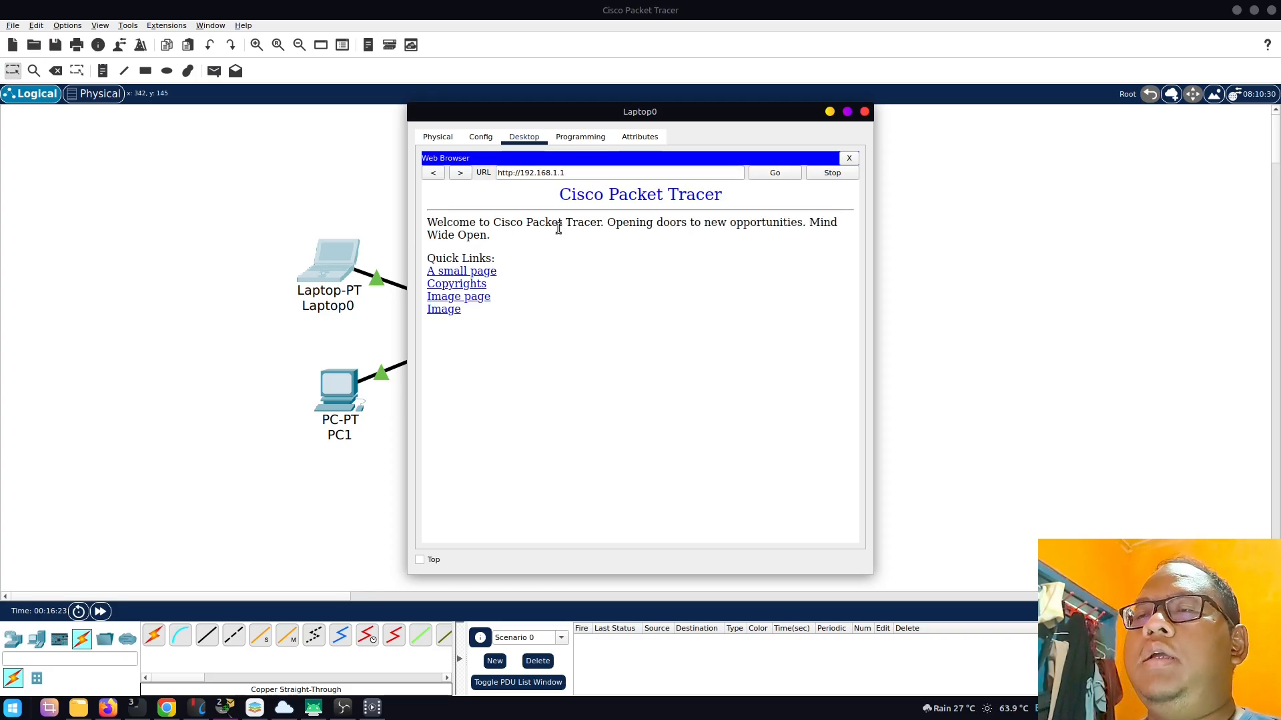
{"action": "left_click_drag", "start_coordinate": [540, 198], "coordinate": [699, 282]}
{"action": "left_click", "coordinate": [699, 281]}
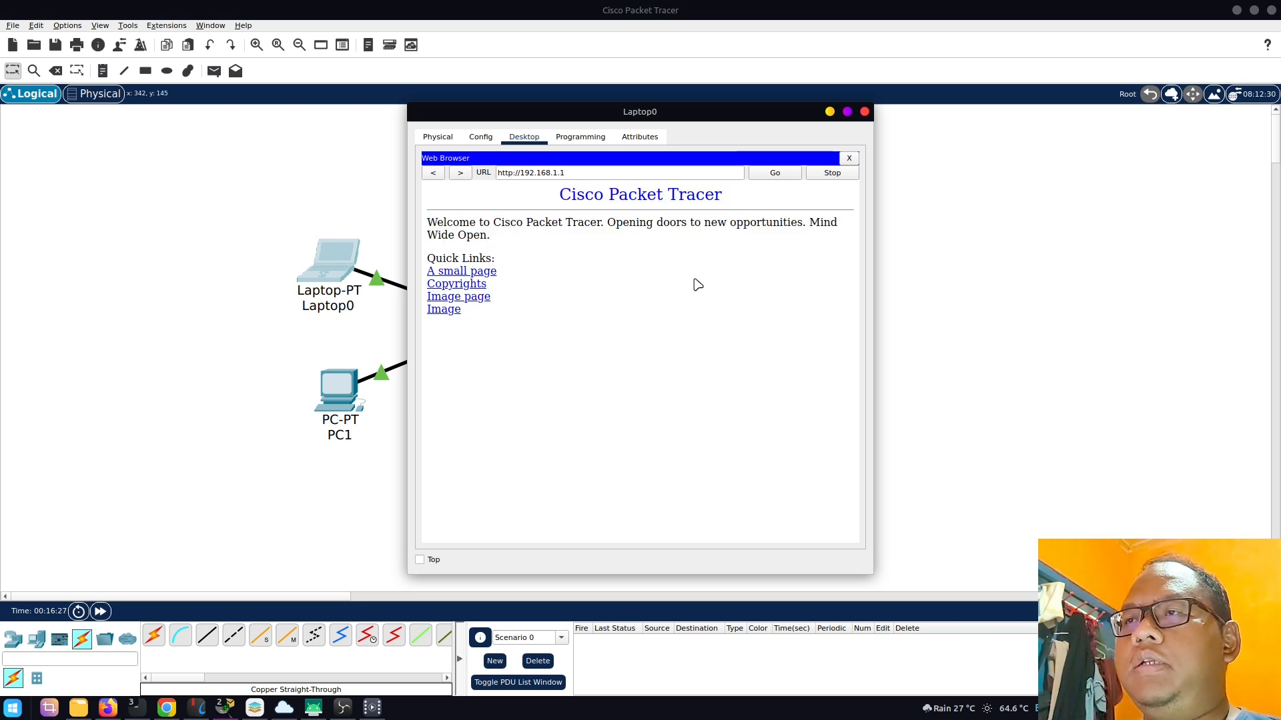
{"action": "left_click_drag", "start_coordinate": [654, 115], "coordinate": [963, 116]}
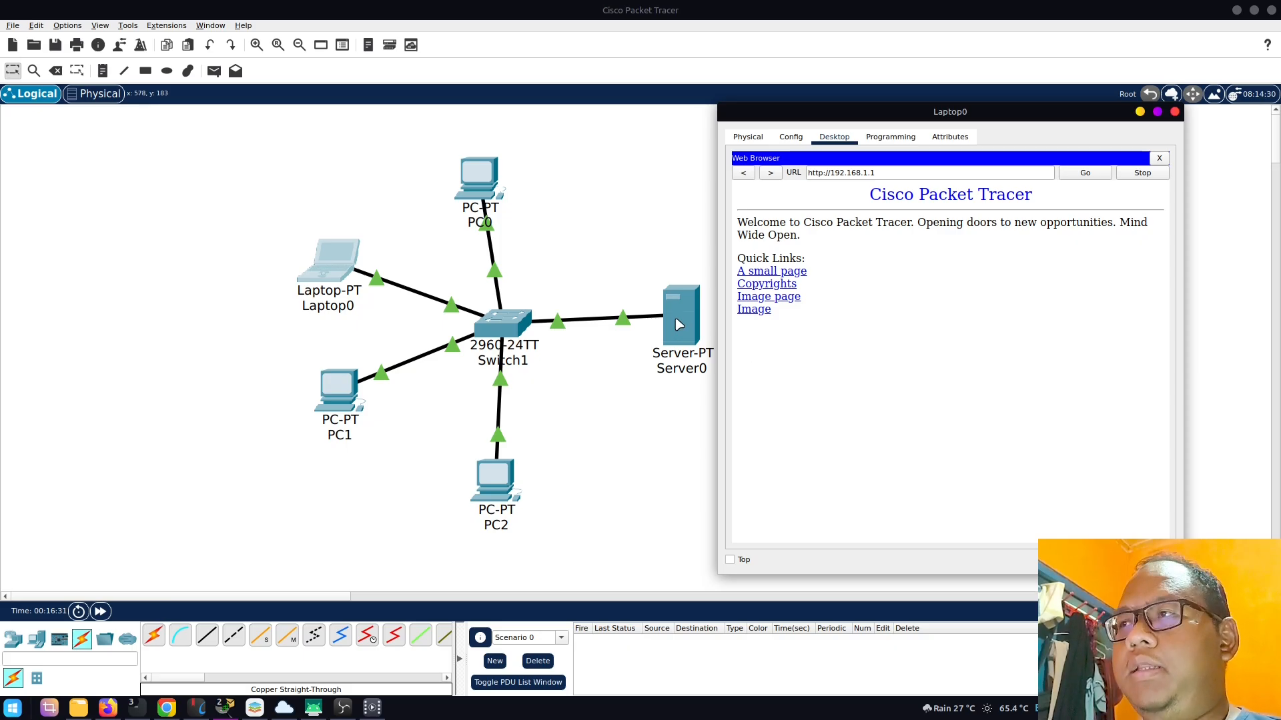
{"action": "left_click", "coordinate": [1159, 158]}
{"action": "left_click", "coordinate": [1175, 113]}
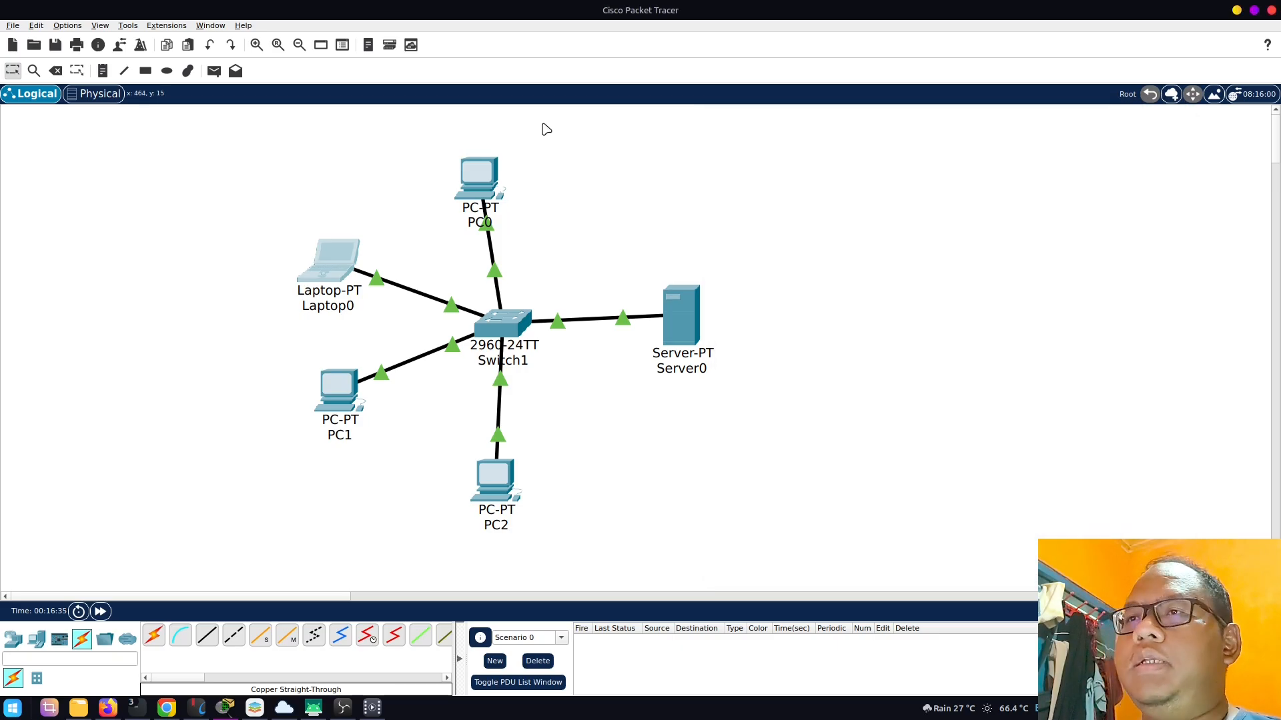
- Test HTTP access from PC0 by loading 192.168.1.1 in its web browser, and close the PC's window
{"action": "left_click", "coordinate": [485, 178]}
{"action": "left_click", "coordinate": [817, 202]}
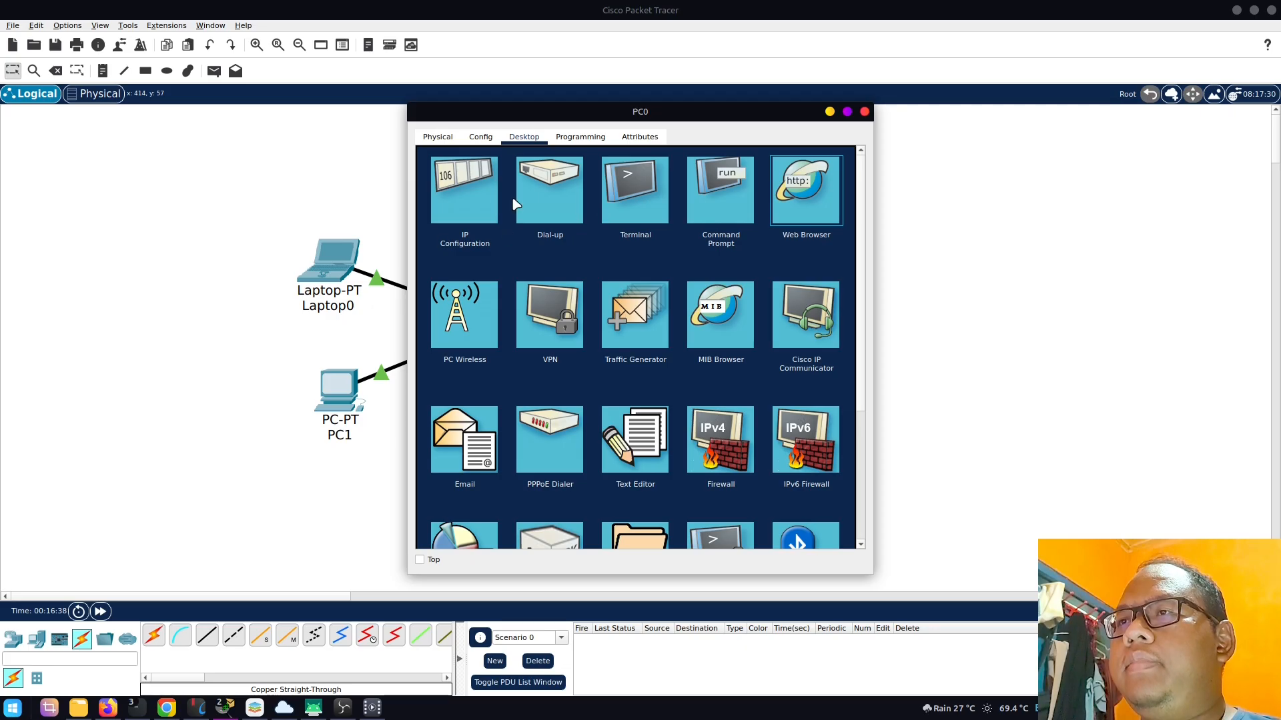
{"action": "left_click", "coordinate": [556, 174]}
{"action": "type", "text": "192.168.1.1"}
{"action": "key", "text": "Return"}
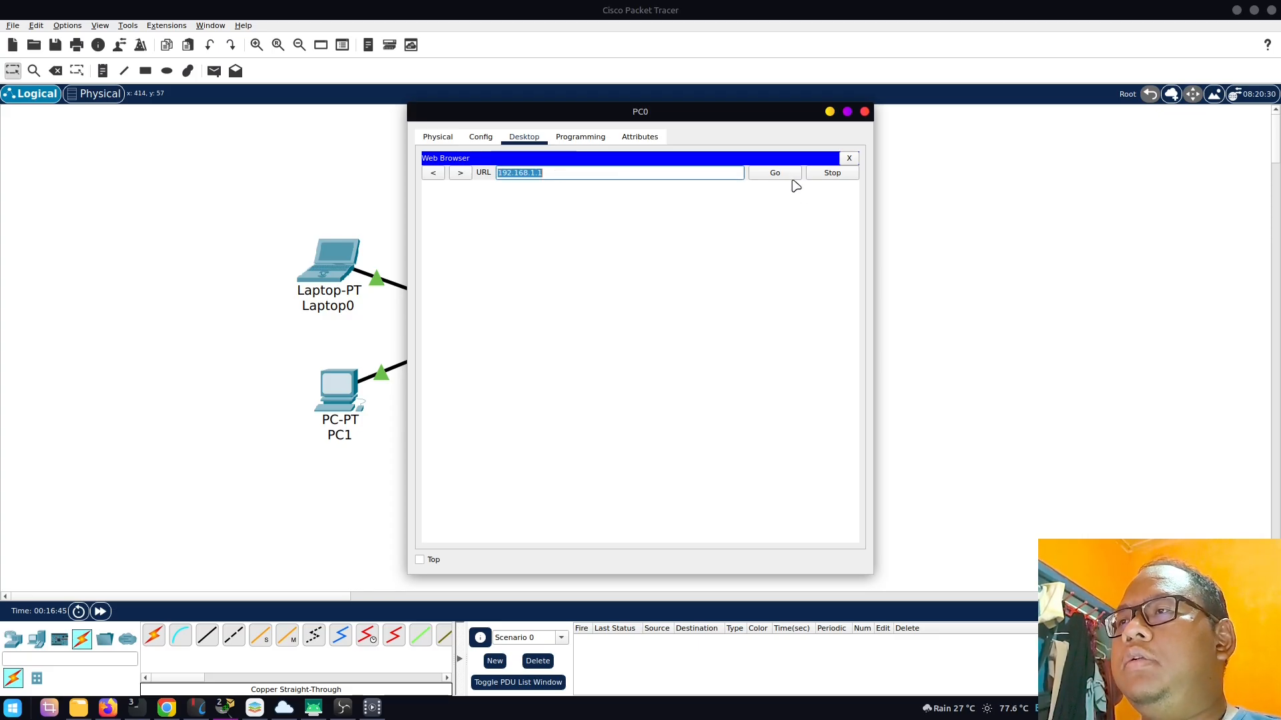
{"action": "left_click", "coordinate": [849, 159]}
{"action": "left_click", "coordinate": [864, 111]}
- Test HTTP access from PC1 by loading 192.168.1.1 in its web browser, and close the PC's window
{"action": "left_click", "coordinate": [338, 390]}
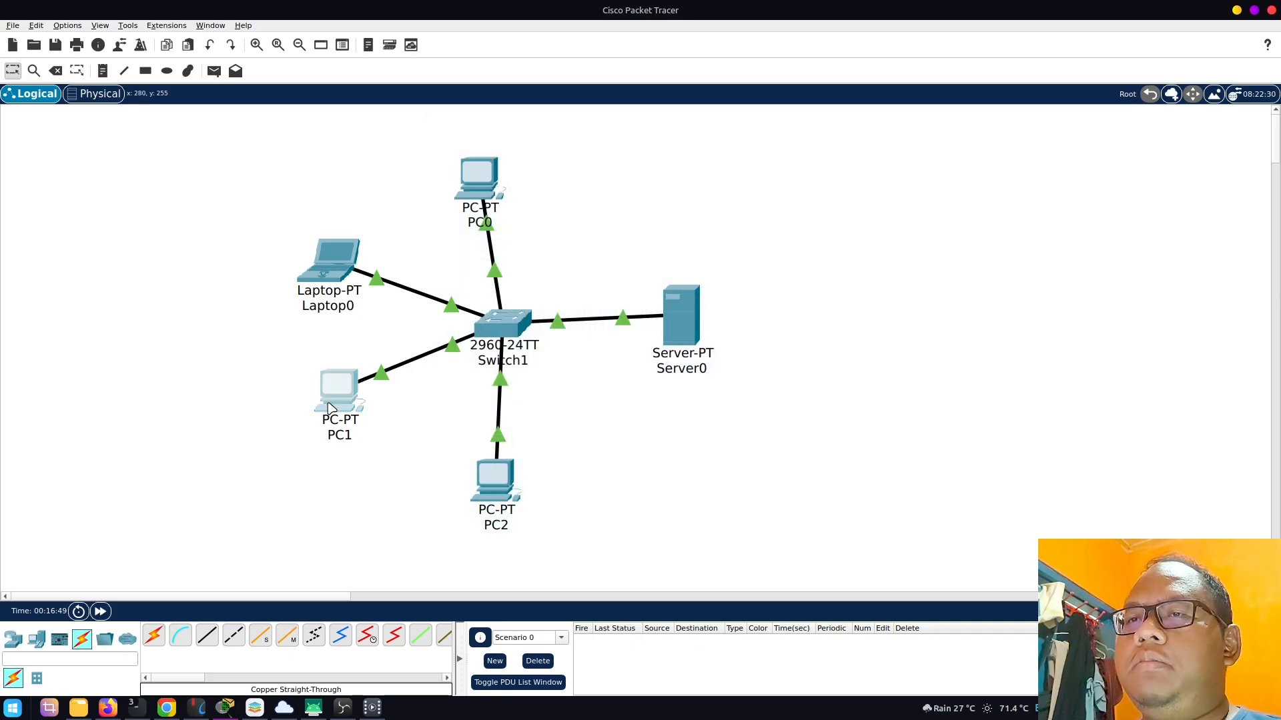
{"action": "left_click", "coordinate": [830, 201]}
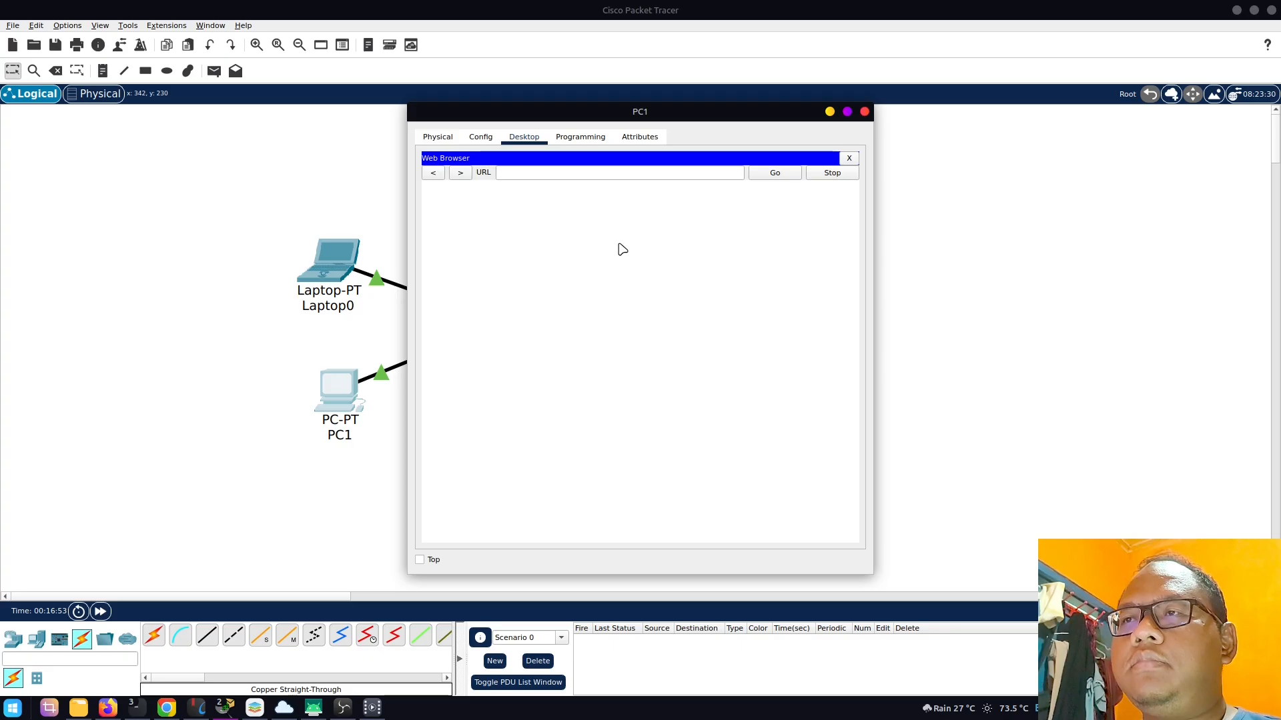
{"action": "left_click", "coordinate": [631, 174]}
{"action": "type", "text": "192.168.1.1"}
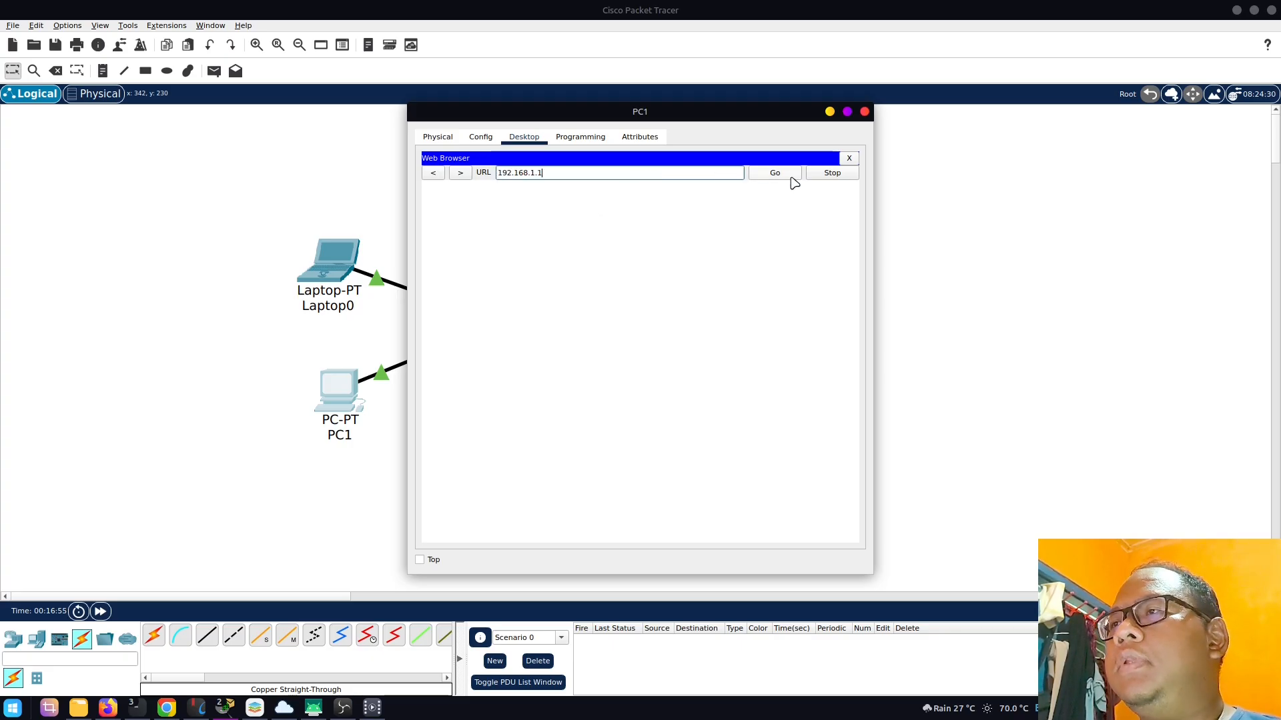
{"action": "left_click", "coordinate": [791, 178]}
{"action": "left_click", "coordinate": [852, 160]}
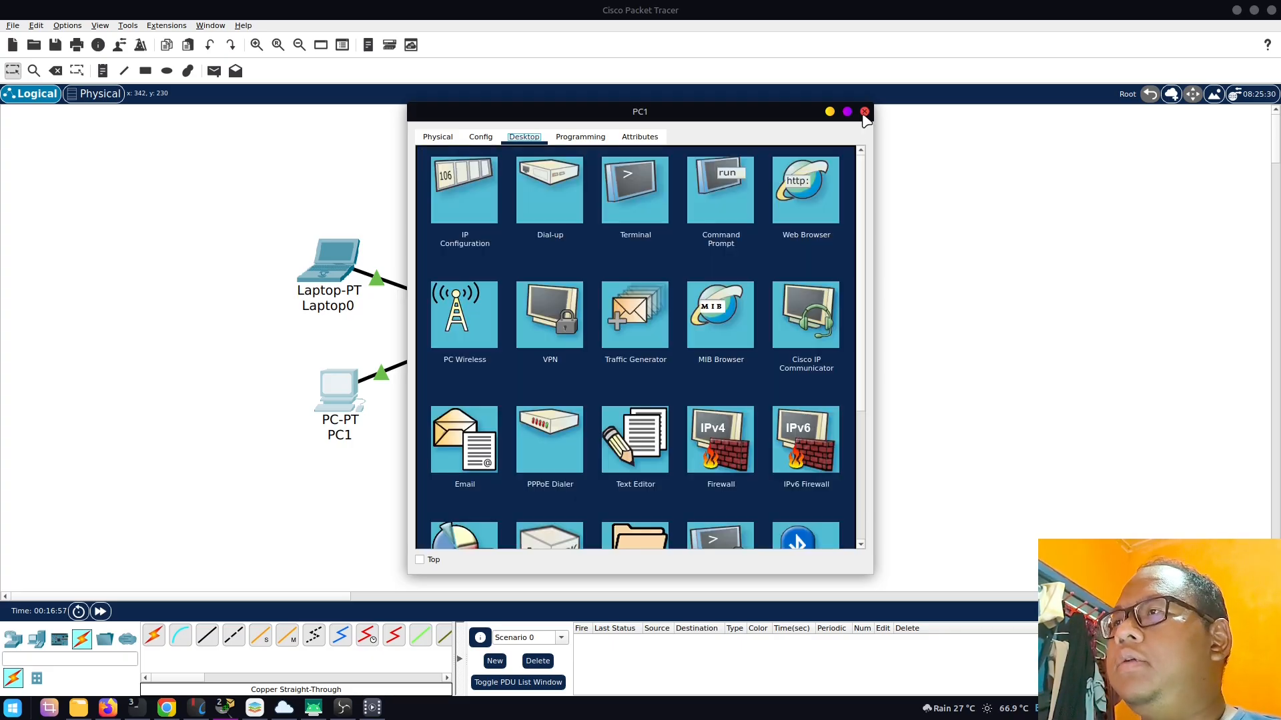
{"action": "left_click", "coordinate": [865, 111]}
- Test HTTP access from PC2 by loading 192.168.1.1 in its web browser, and close the PC's window
{"action": "left_click", "coordinate": [495, 479]}
{"action": "left_click", "coordinate": [797, 217]}
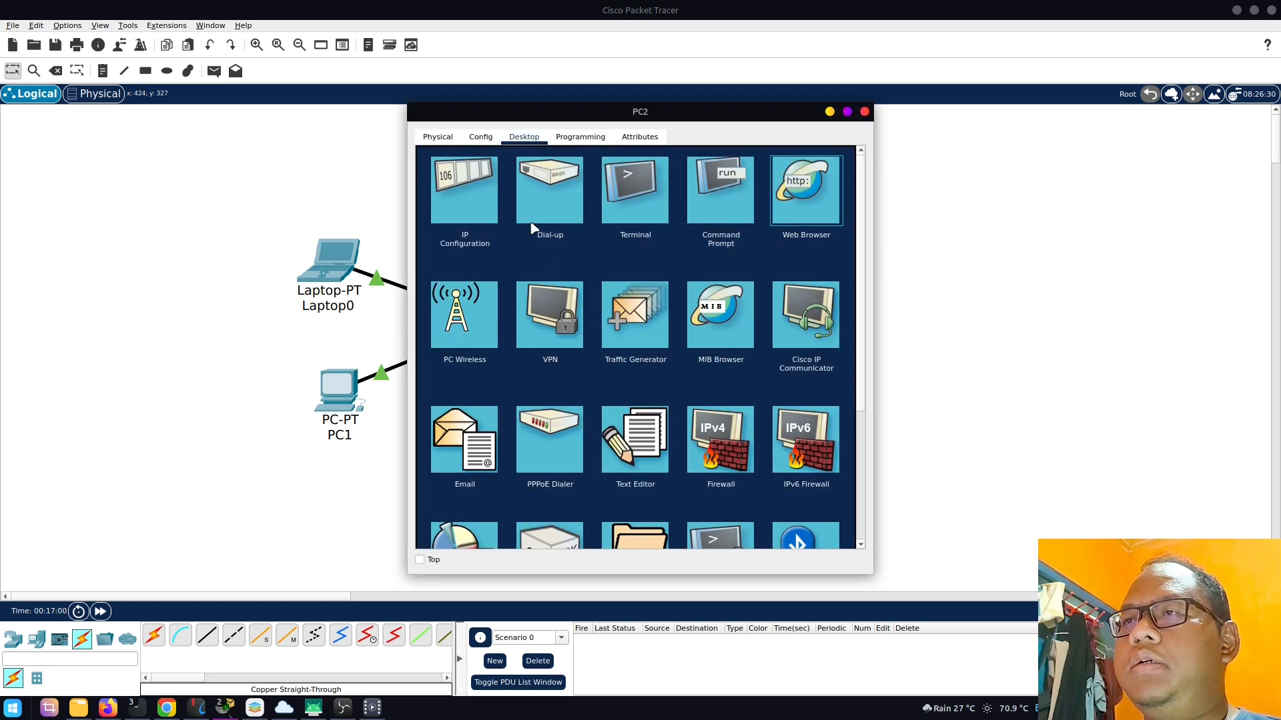
{"action": "left_click", "coordinate": [543, 175]}
{"action": "type", "text": "192.168.1.1"}
{"action": "left_click", "coordinate": [768, 179]}
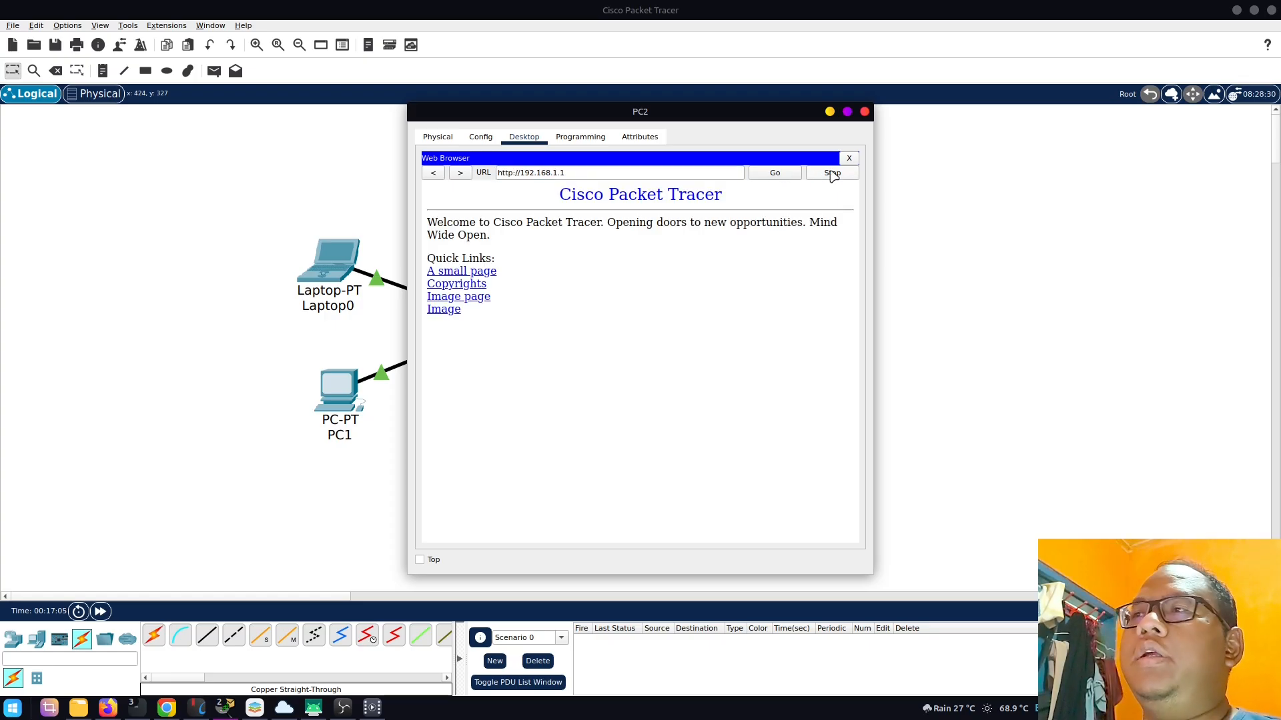
{"action": "left_click", "coordinate": [849, 158]}
{"action": "left_click", "coordinate": [864, 112]}
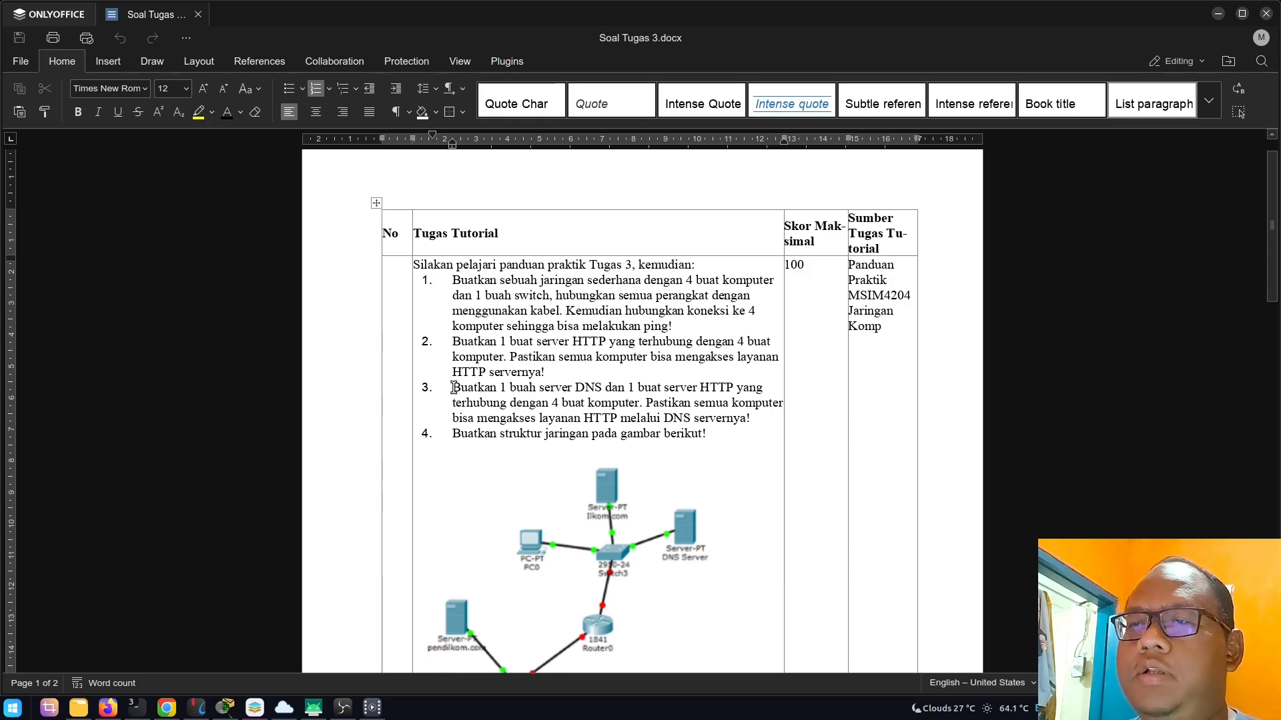
- Read exercise 3 about the DNS and HTTP servers in Soal Tugas 3.docx and return to Cisco Packet Tracer
{"action": "left_click_drag", "start_coordinate": [453, 388], "coordinate": [741, 387]}
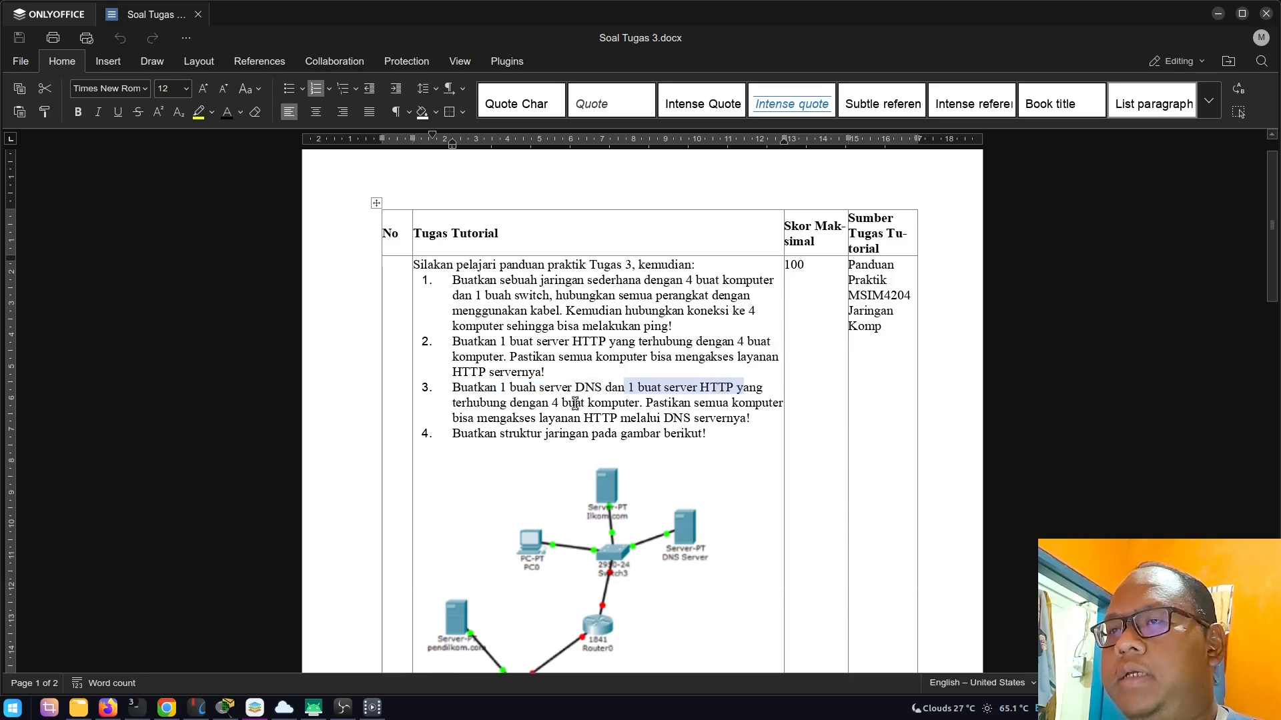
{"action": "left_click_drag", "start_coordinate": [486, 404], "coordinate": [640, 404]}
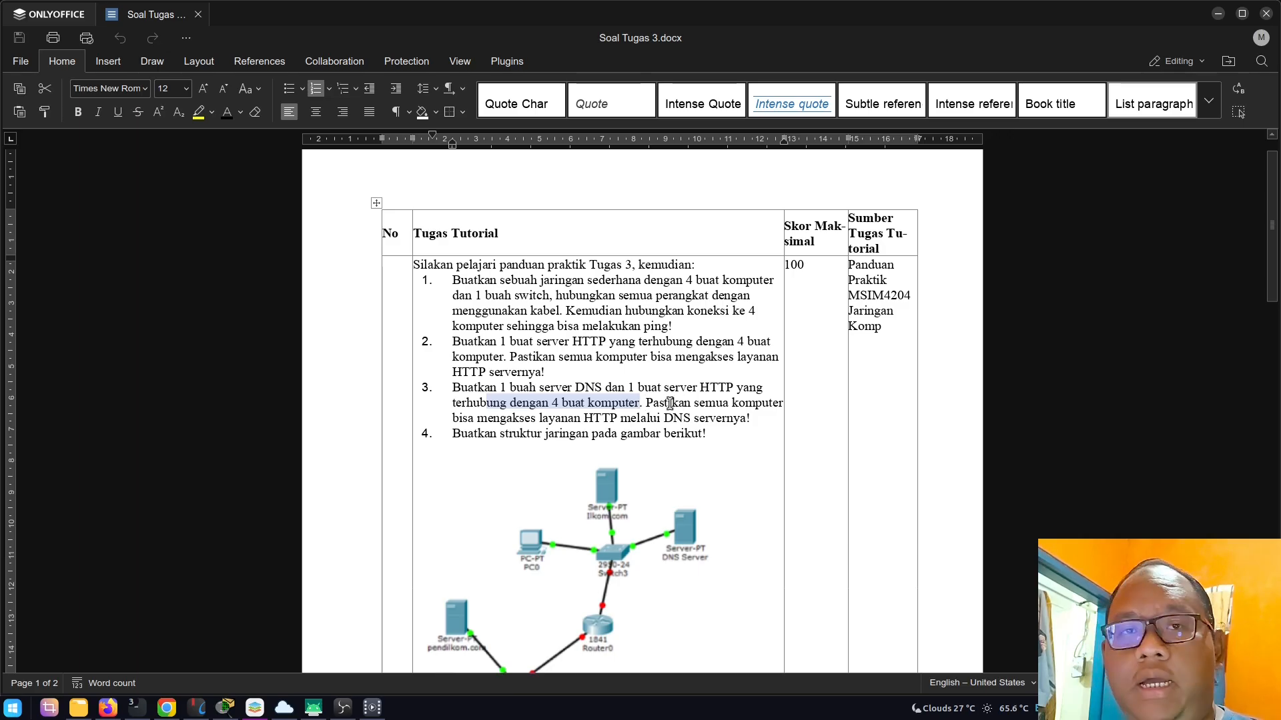
{"action": "left_click_drag", "start_coordinate": [453, 420], "coordinate": [729, 422]}
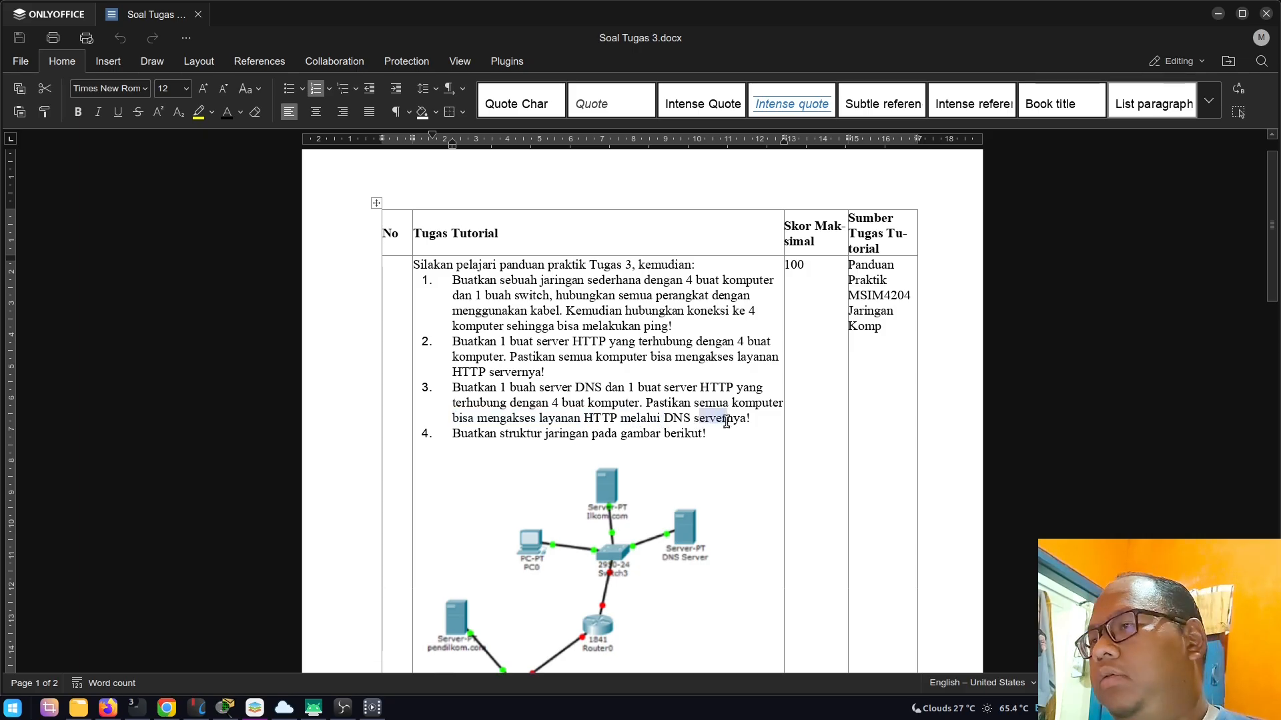
{"action": "left_click", "coordinate": [1221, 16]}
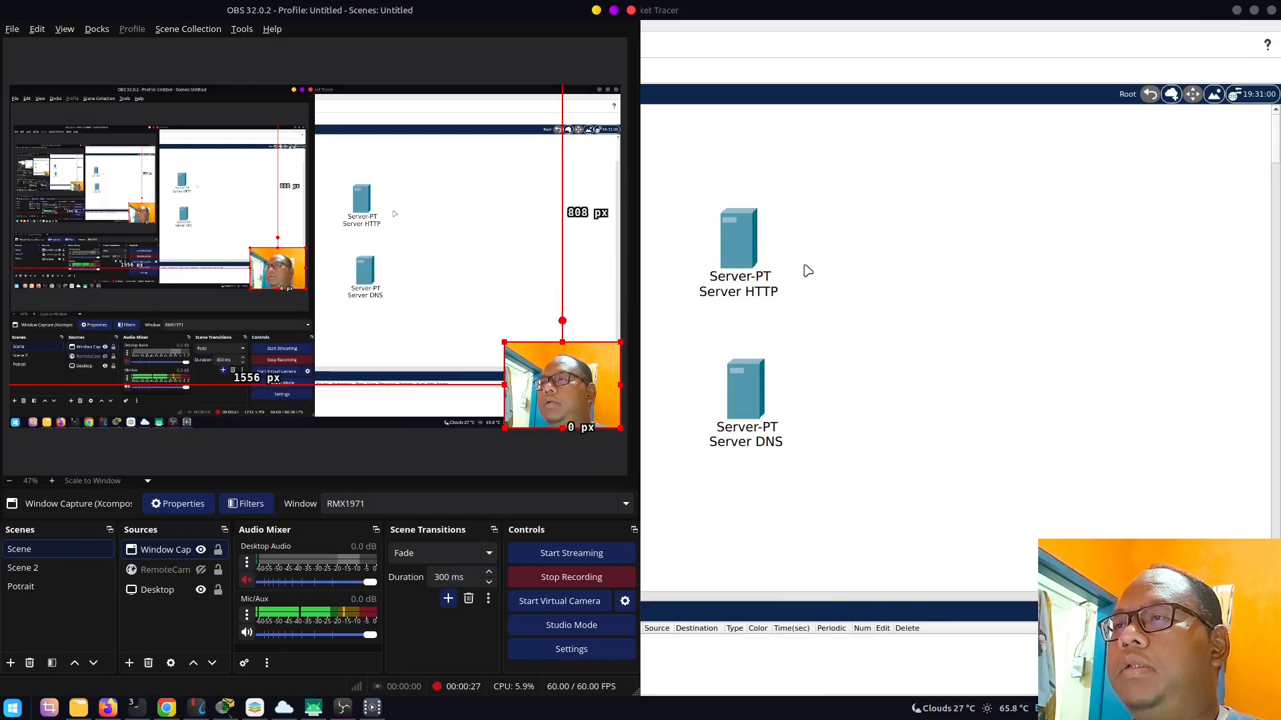
{"action": "left_click", "coordinate": [807, 272]}
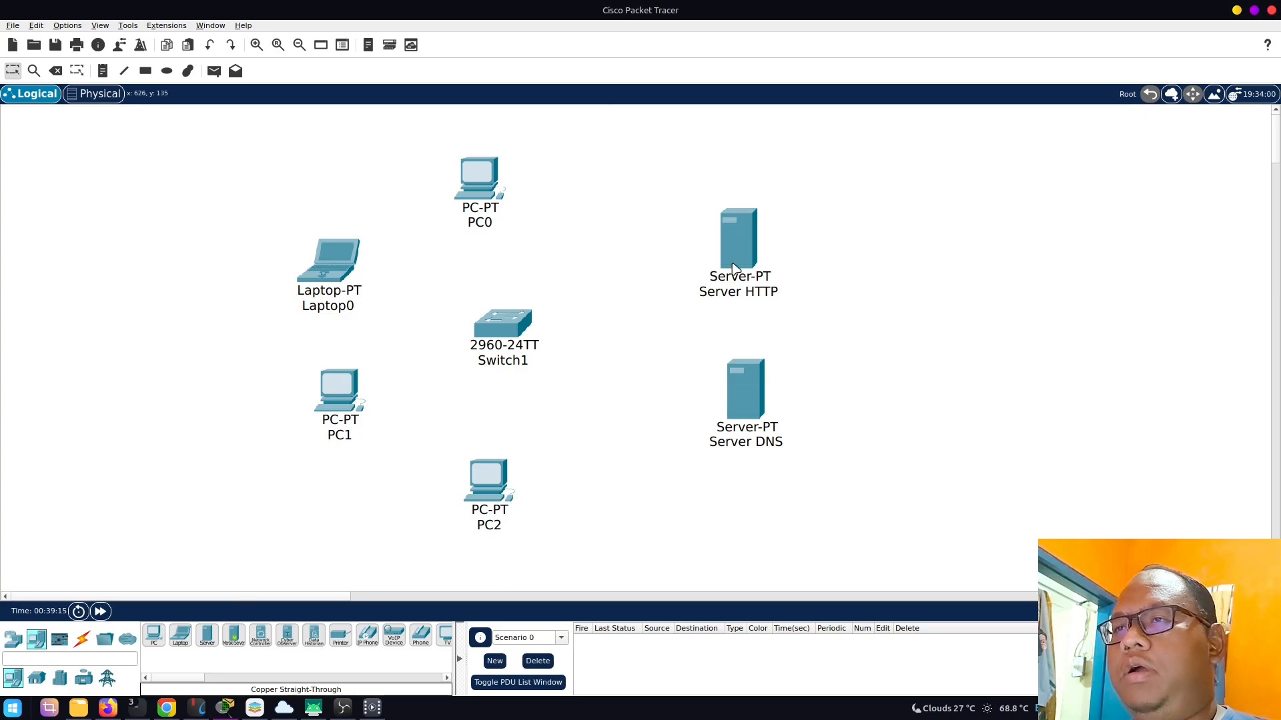
- Configure Server DNS with the static IPv4 address 192.168.1.2 and subnet mask 255.255.255.0, after nudging it slightly closer to Server HTTP
{"action": "mouse_move", "coordinate": [755, 414]}
{"action": "left_mouse_down"}
{"action": "mouse_move", "coordinate": [766, 415]}
{"action": "mouse_move", "coordinate": [751, 405]}
{"action": "left_mouse_up"}
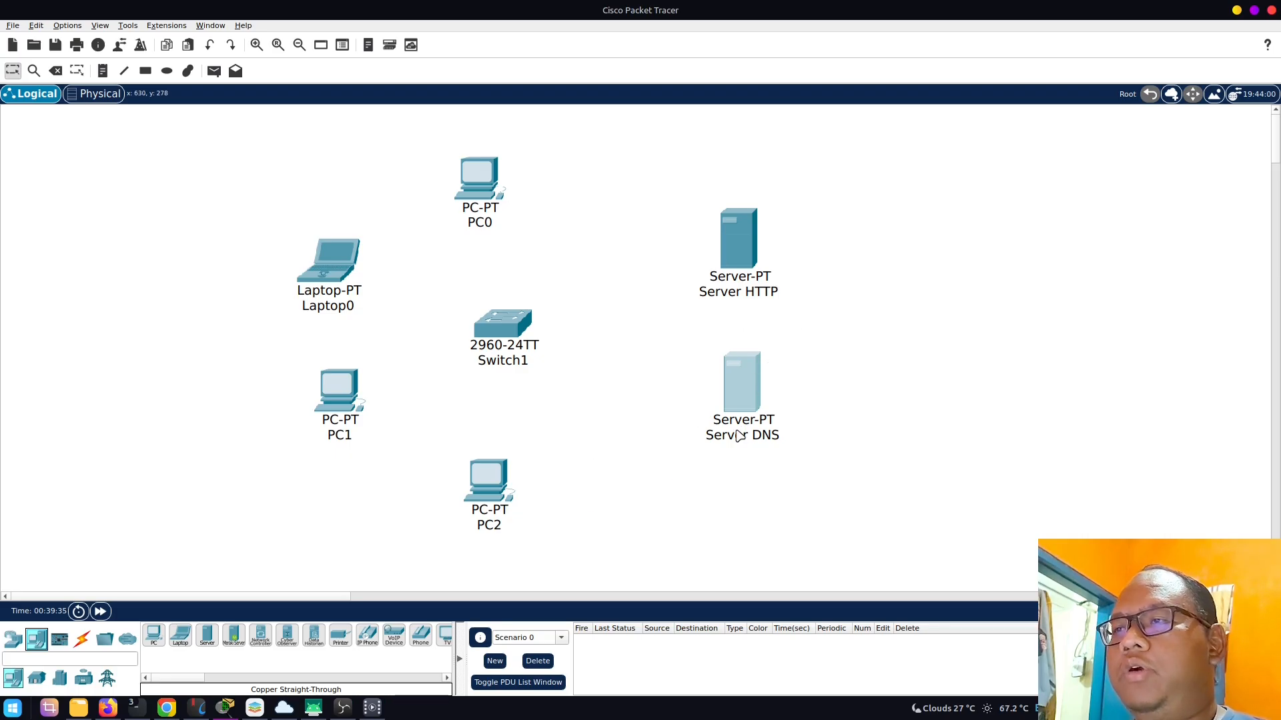
{"action": "left_click", "coordinate": [752, 390]}
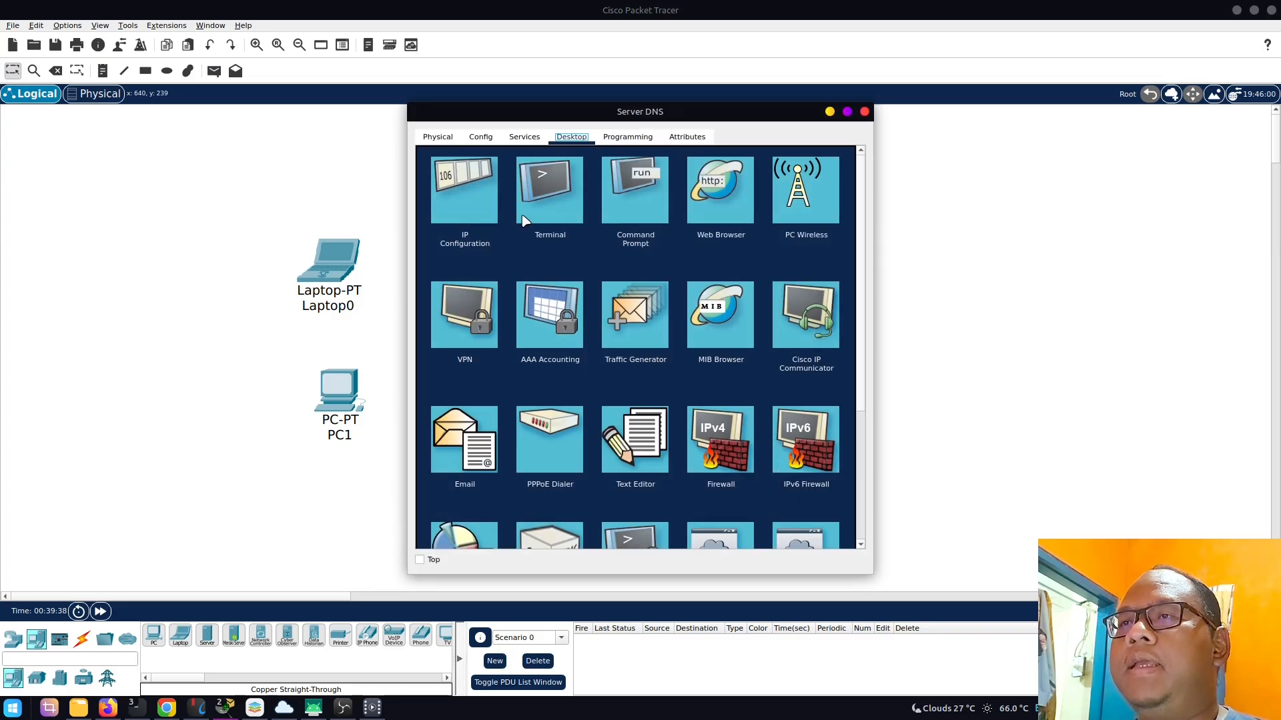
{"action": "left_click", "coordinate": [460, 209]}
{"action": "left_click", "coordinate": [614, 220]}
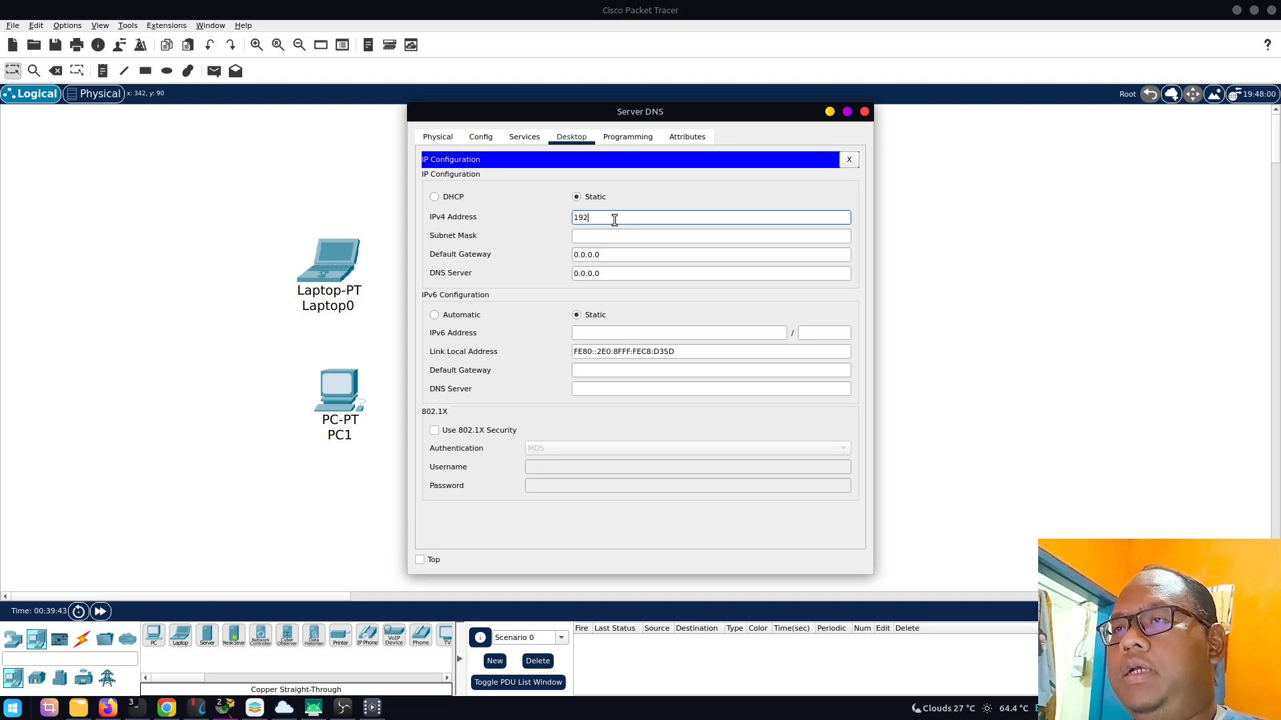
{"action": "type", "text": "192.168.1.2"}
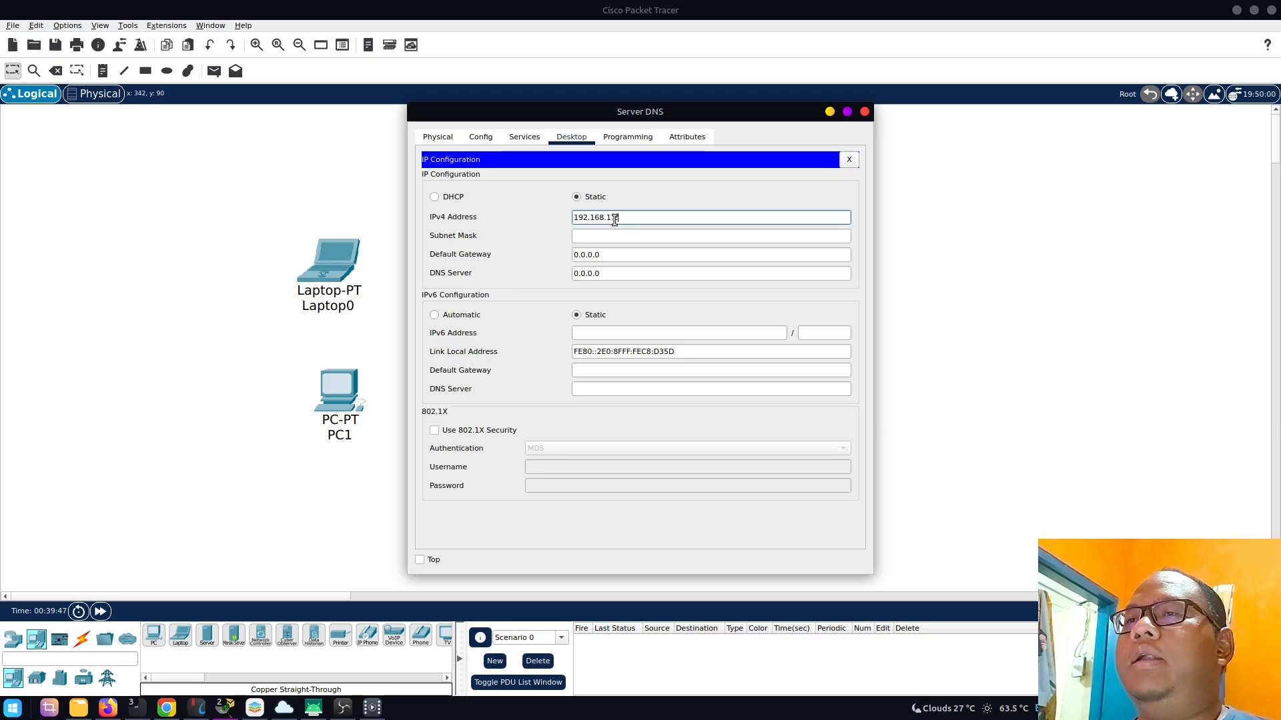
{"action": "left_click_drag", "start_coordinate": [634, 114], "coordinate": [806, 115]}
{"action": "left_click", "coordinate": [799, 220]}
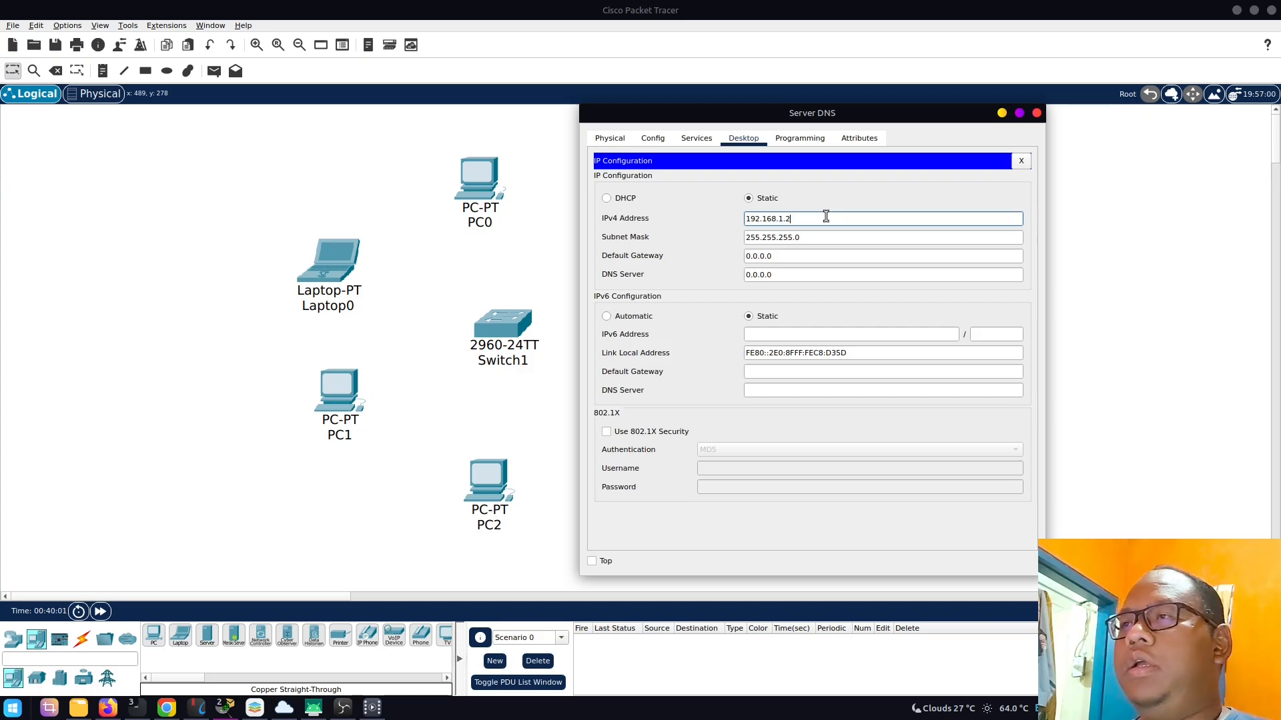
{"action": "left_click_drag", "start_coordinate": [872, 116], "coordinate": [946, 119]}
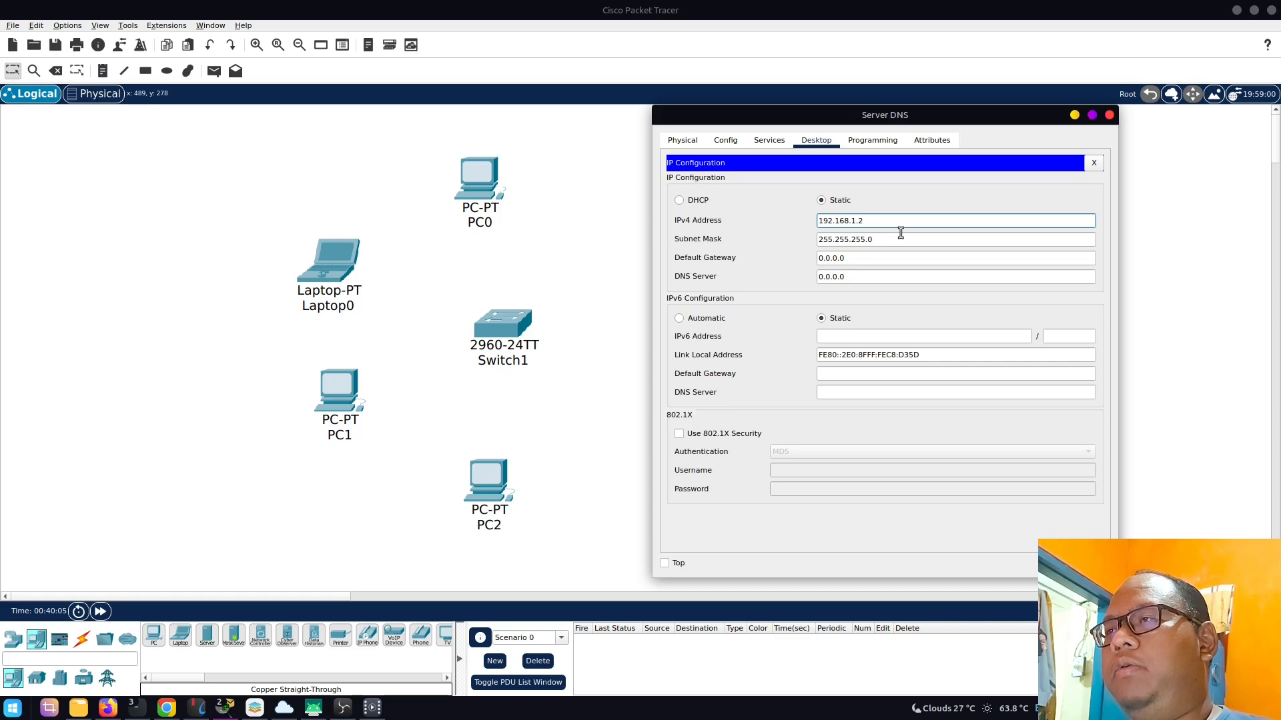
{"action": "key", "text": "Tab"}
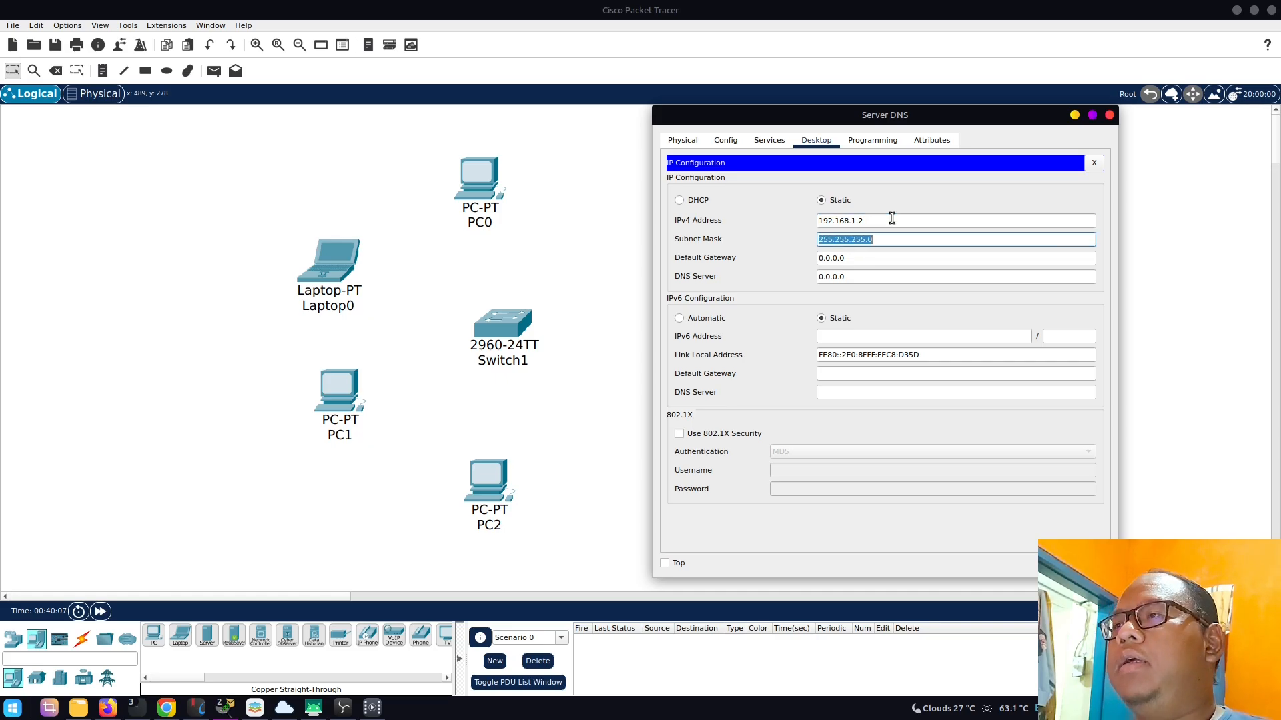
{"action": "left_click", "coordinate": [893, 239]}
{"action": "left_click", "coordinate": [787, 244]}
{"action": "left_click", "coordinate": [1094, 164]}
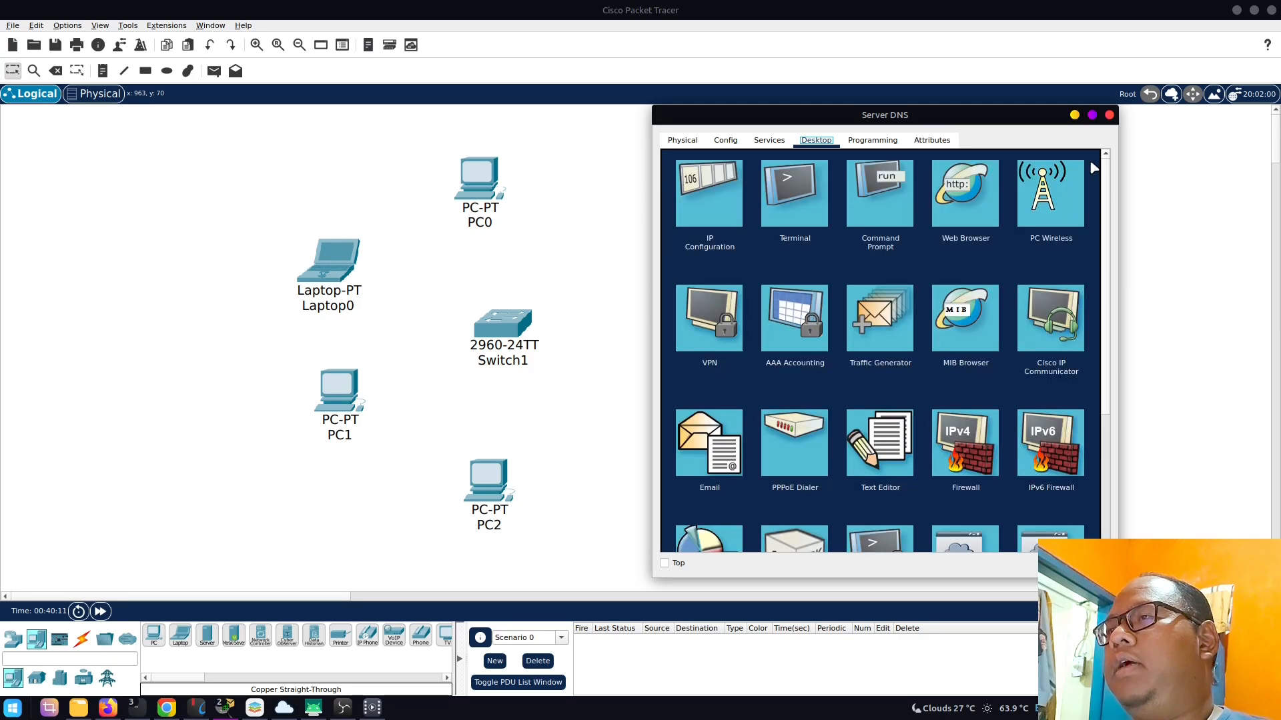
- Make sure the HTTP service on Server DNS is set to Off
{"action": "left_click", "coordinate": [769, 142]}
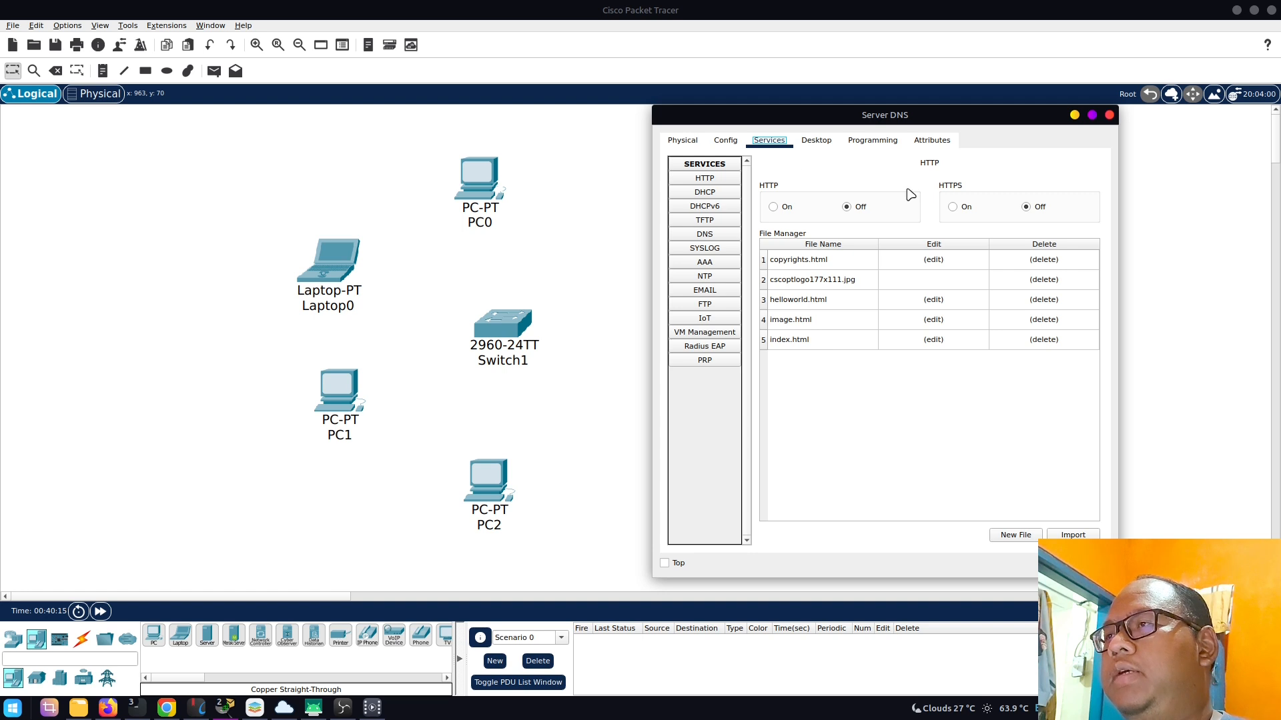
{"action": "left_click", "coordinate": [846, 208]}
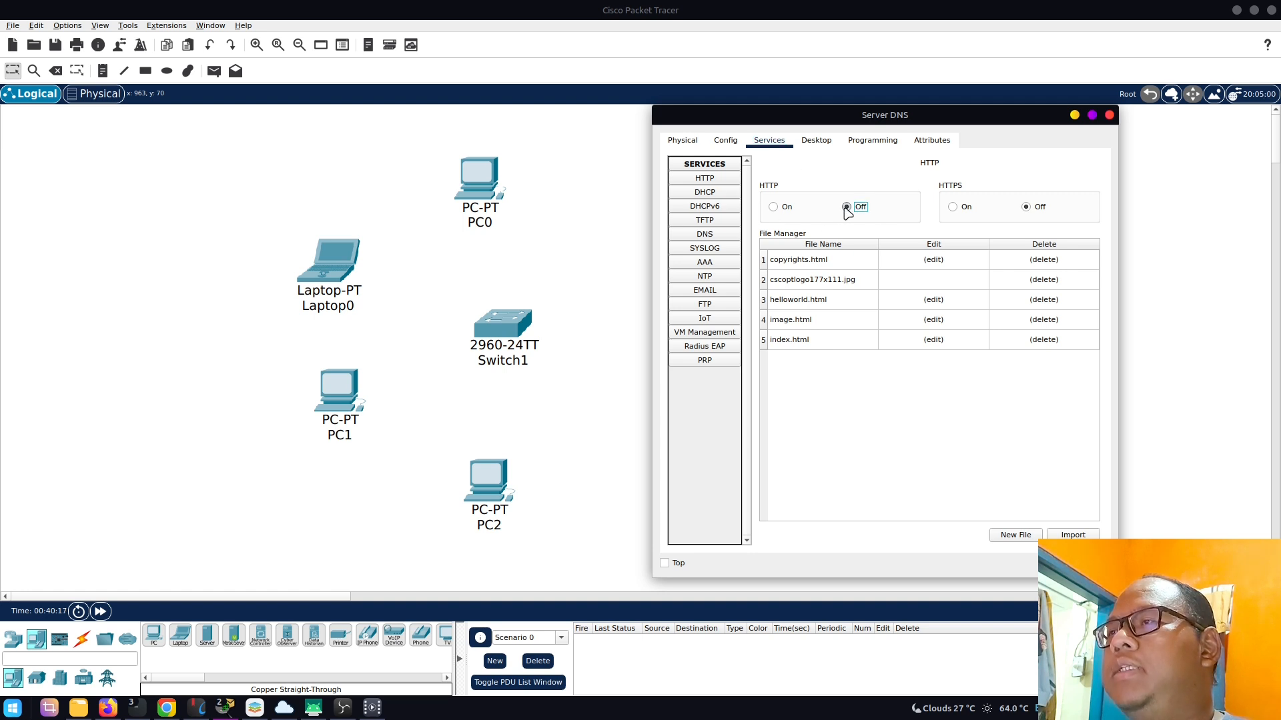
{"action": "left_click", "coordinate": [717, 179]}
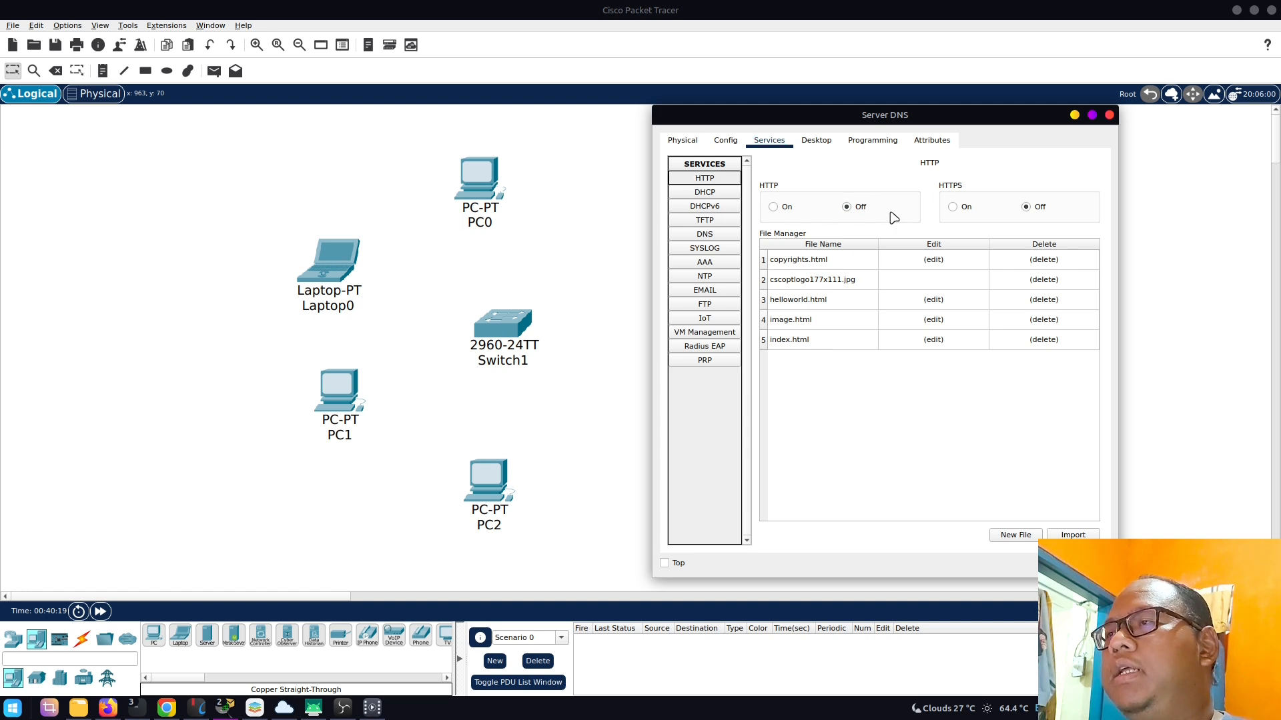
{"action": "left_click", "coordinate": [858, 210]}
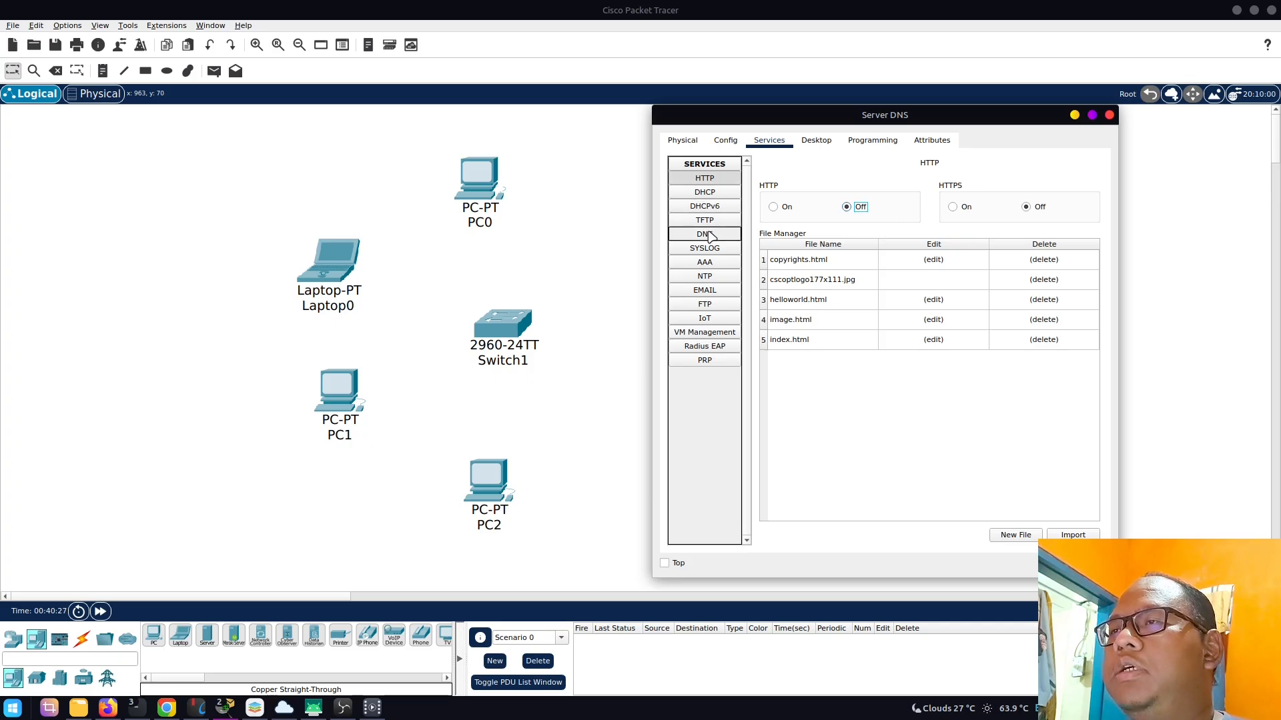
- Keep the DNS service of Server DNS on and enter soaltiga.com as the name of a new A record
{"action": "left_click", "coordinate": [709, 235]}
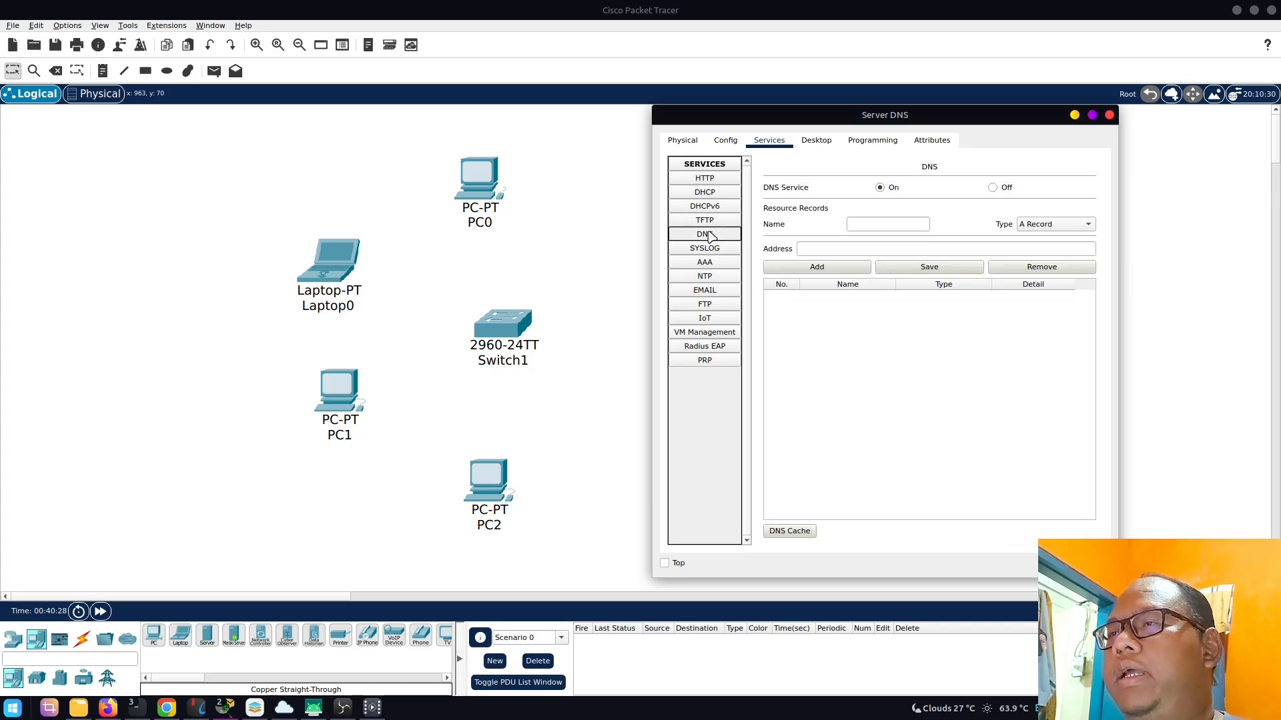
{"action": "left_click", "coordinate": [871, 224]}
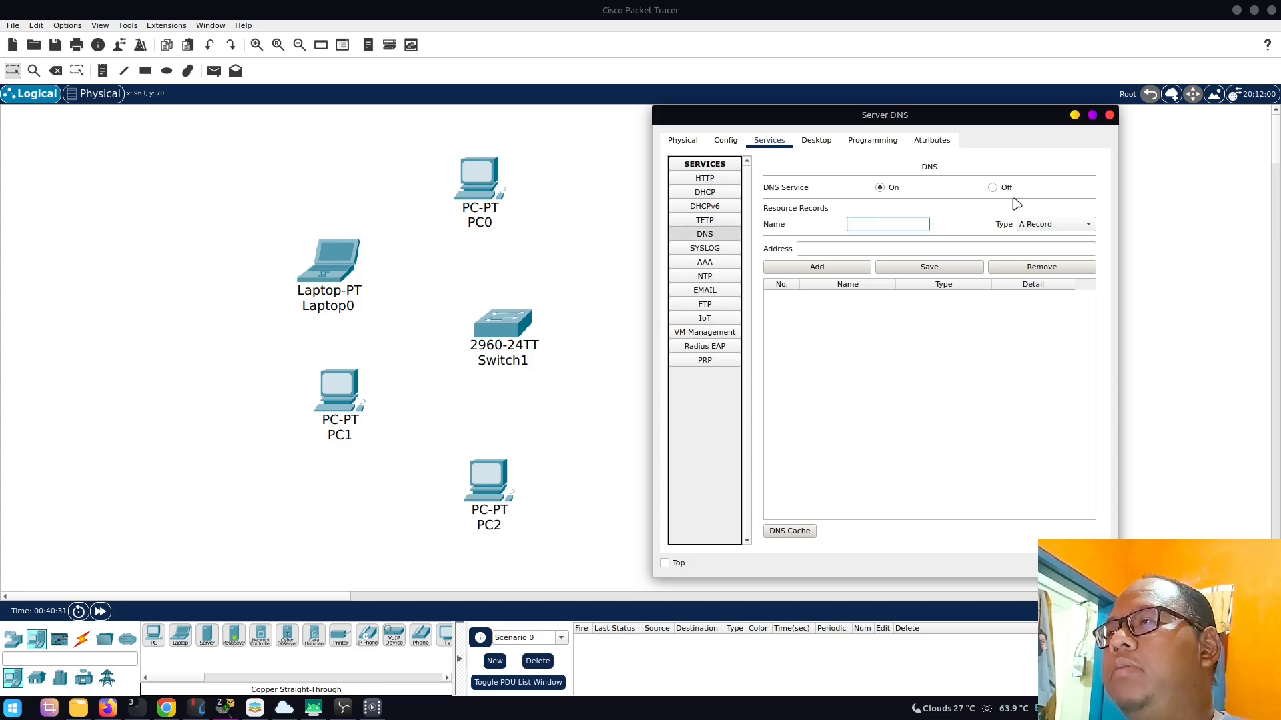
{"action": "left_click", "coordinate": [880, 189]}
{"action": "left_click", "coordinate": [875, 223]}
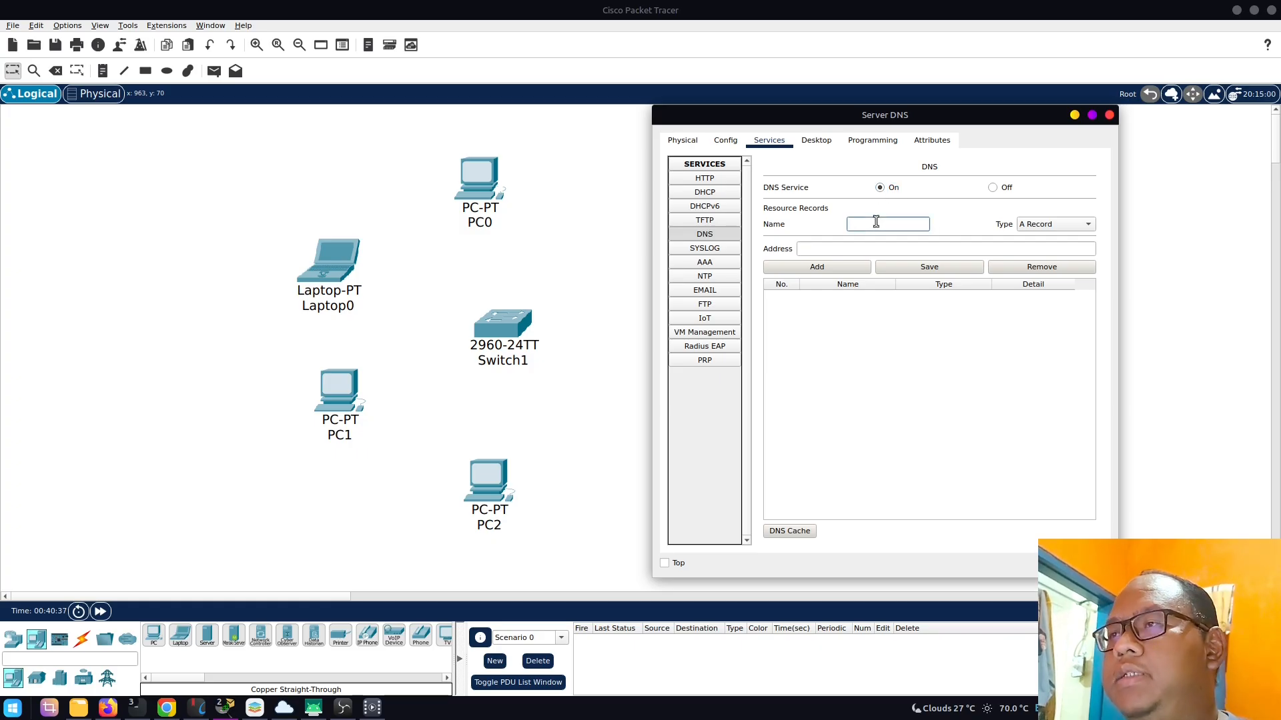
{"action": "type", "text": "soaltiga.com"}
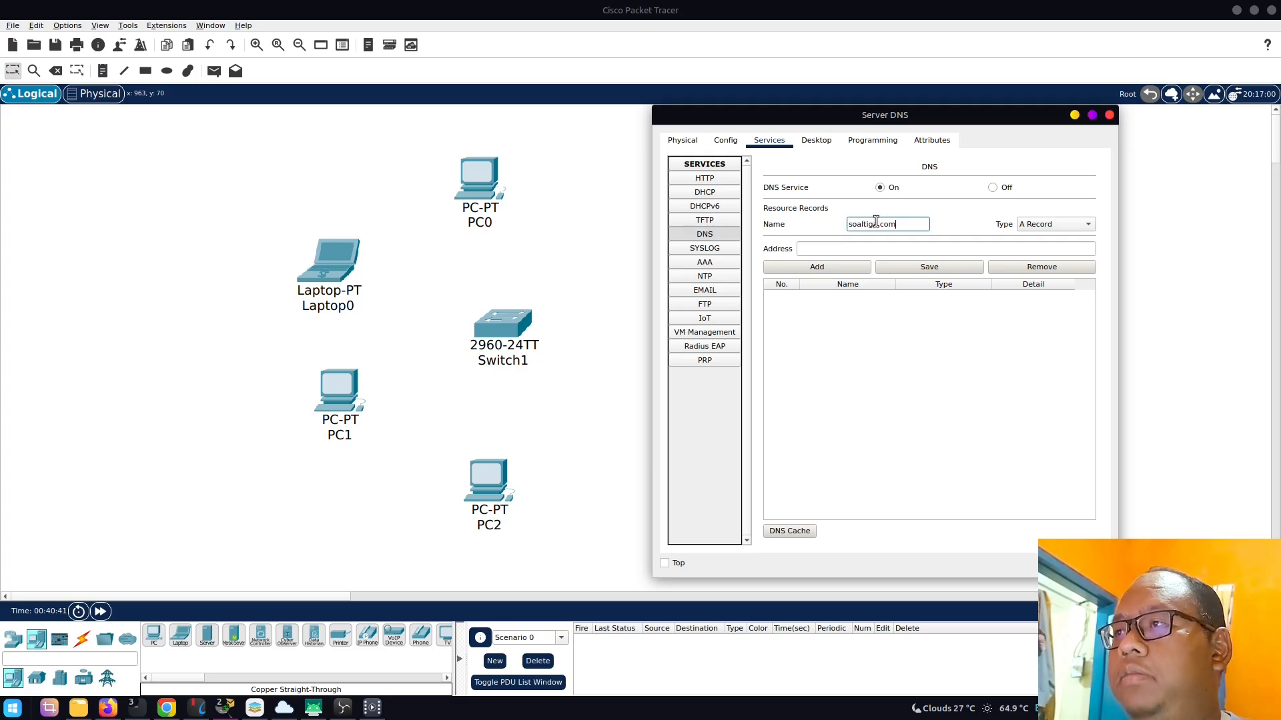
- Give the soaltiga.com record the address 192.168.1.1, add and save it, and close the Server DNS window
{"action": "left_click", "coordinate": [854, 248]}
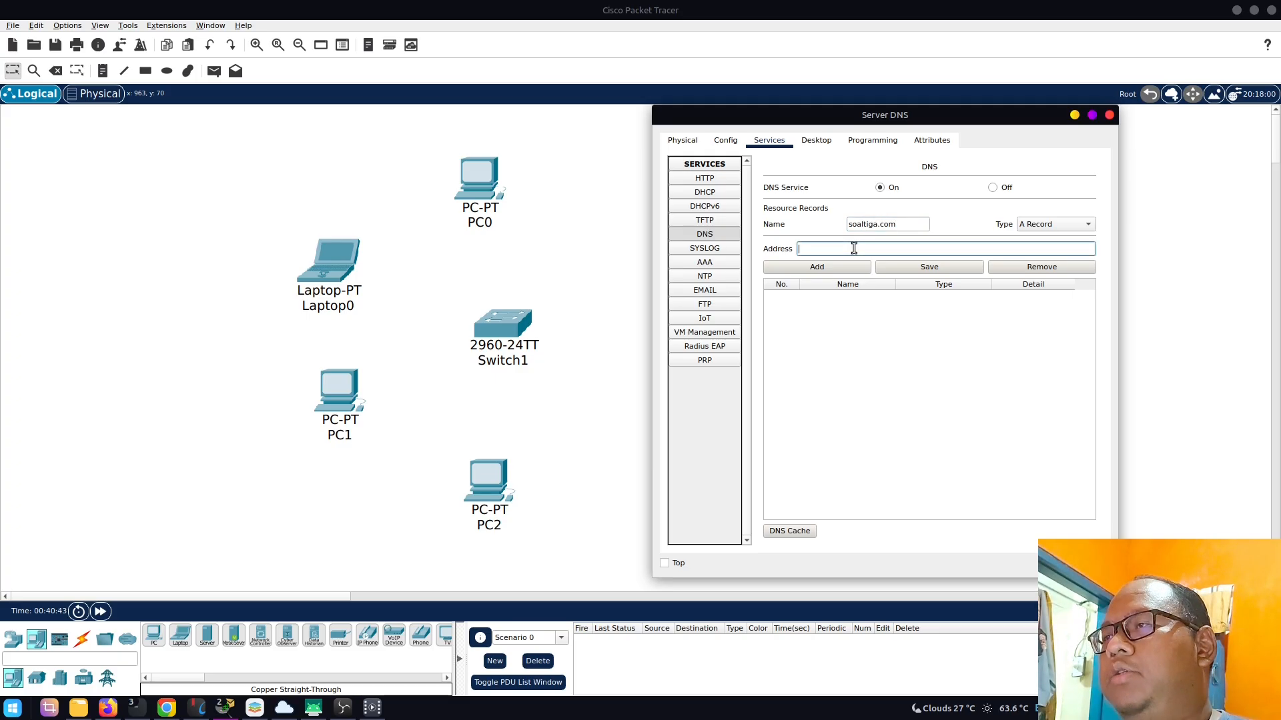
{"action": "left_click_drag", "start_coordinate": [811, 120], "coordinate": [318, 124]}
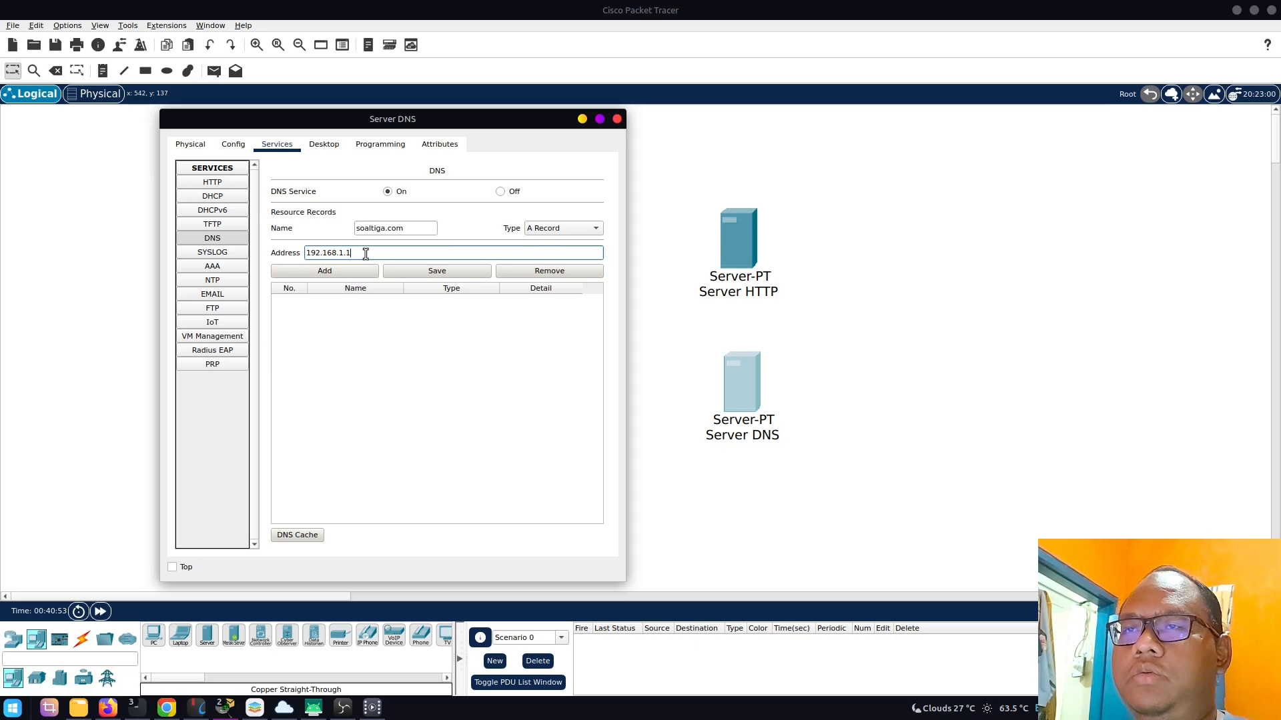
{"action": "left_click", "coordinate": [326, 271]}
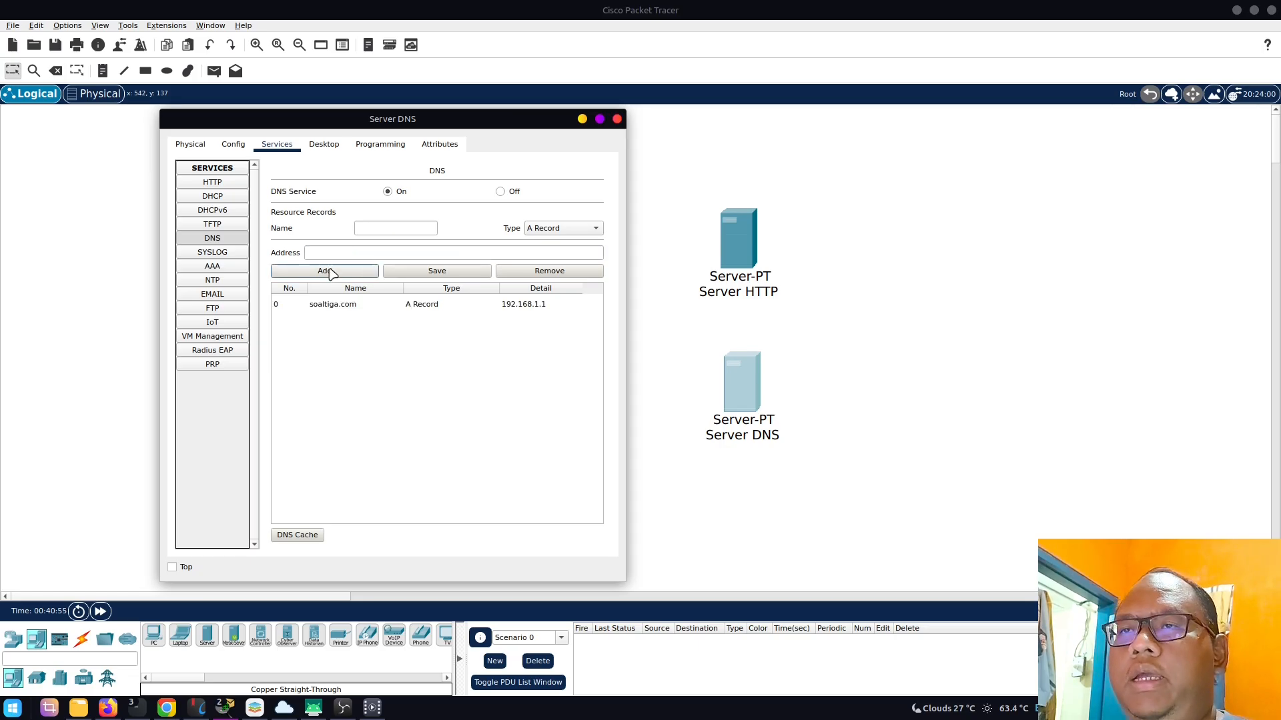
{"action": "left_click", "coordinate": [346, 306]}
{"action": "left_click", "coordinate": [422, 274]}
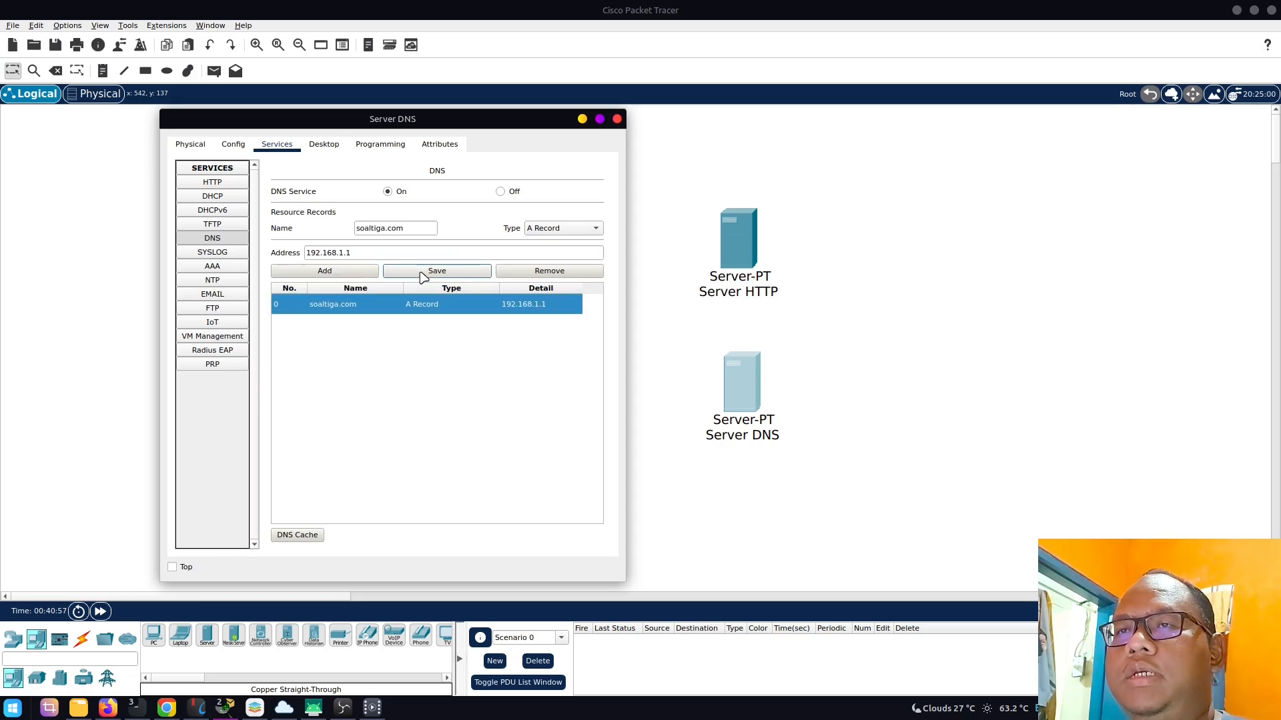
{"action": "left_click", "coordinate": [617, 119]}
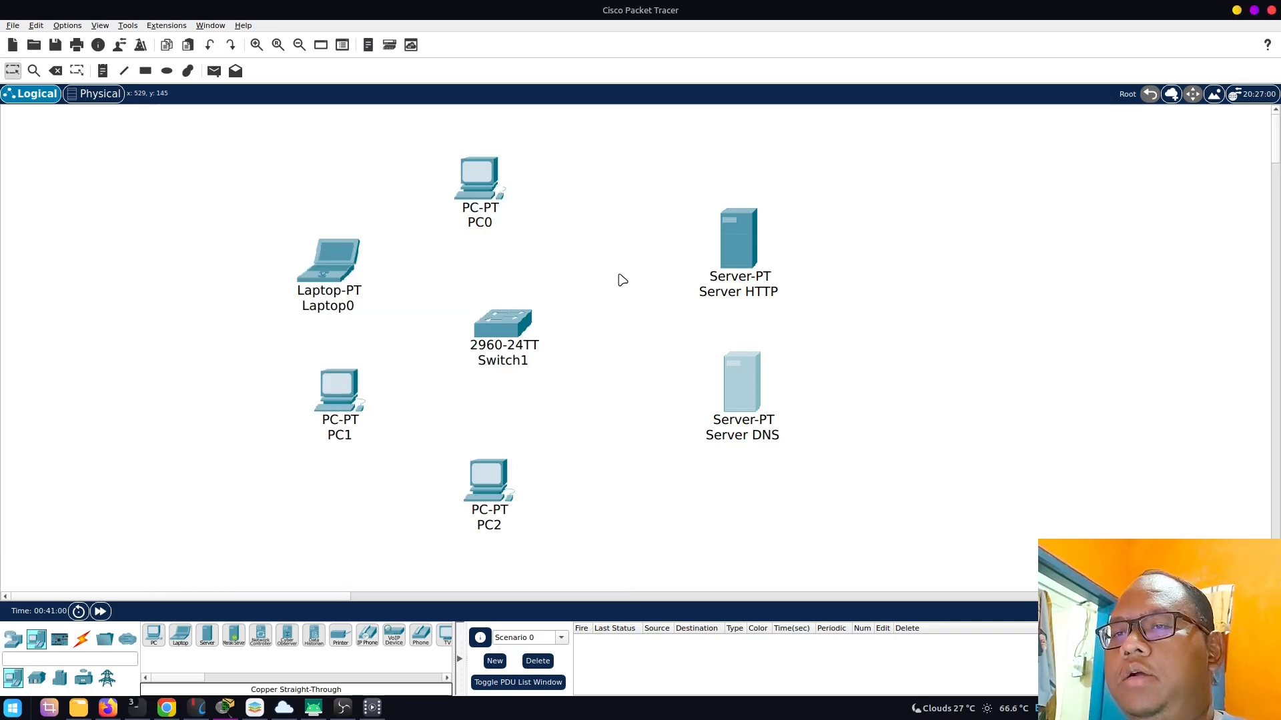
- Connect GigabitEthernet0/1 of Switch1 to Server DNS with a copper straight-through cable
{"action": "left_click", "coordinate": [83, 642]}
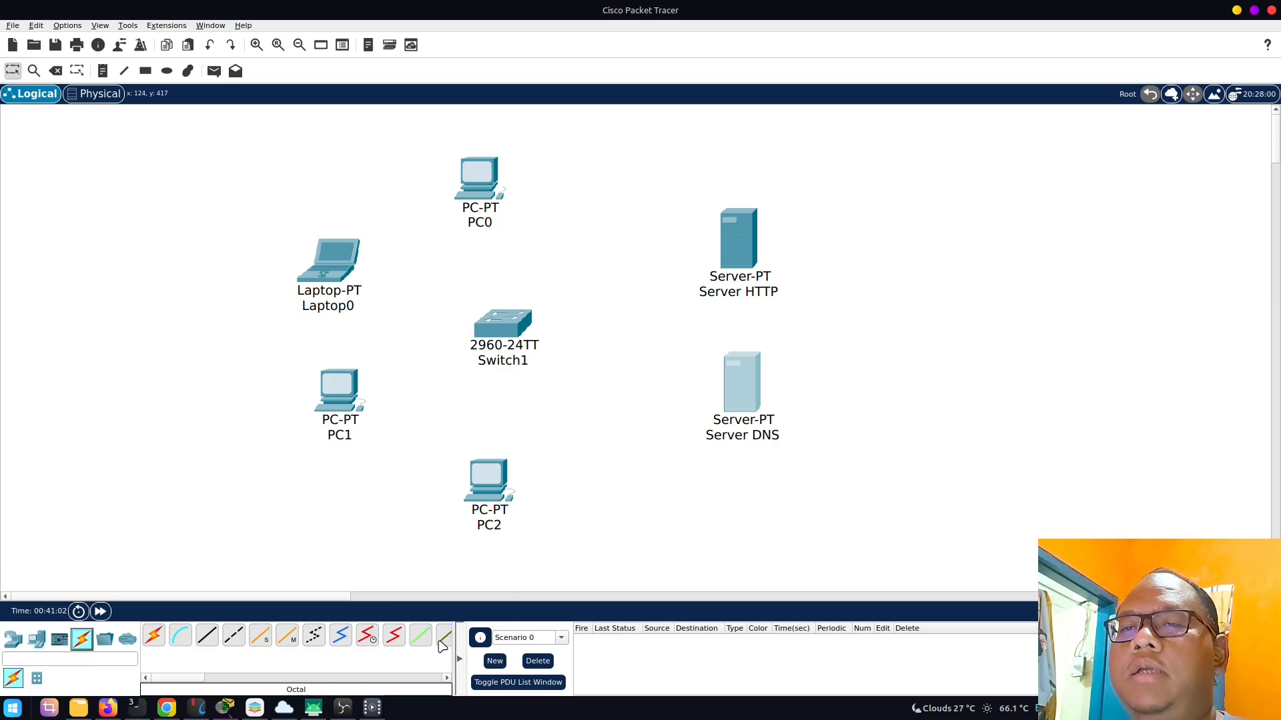
{"action": "left_click", "coordinate": [207, 639]}
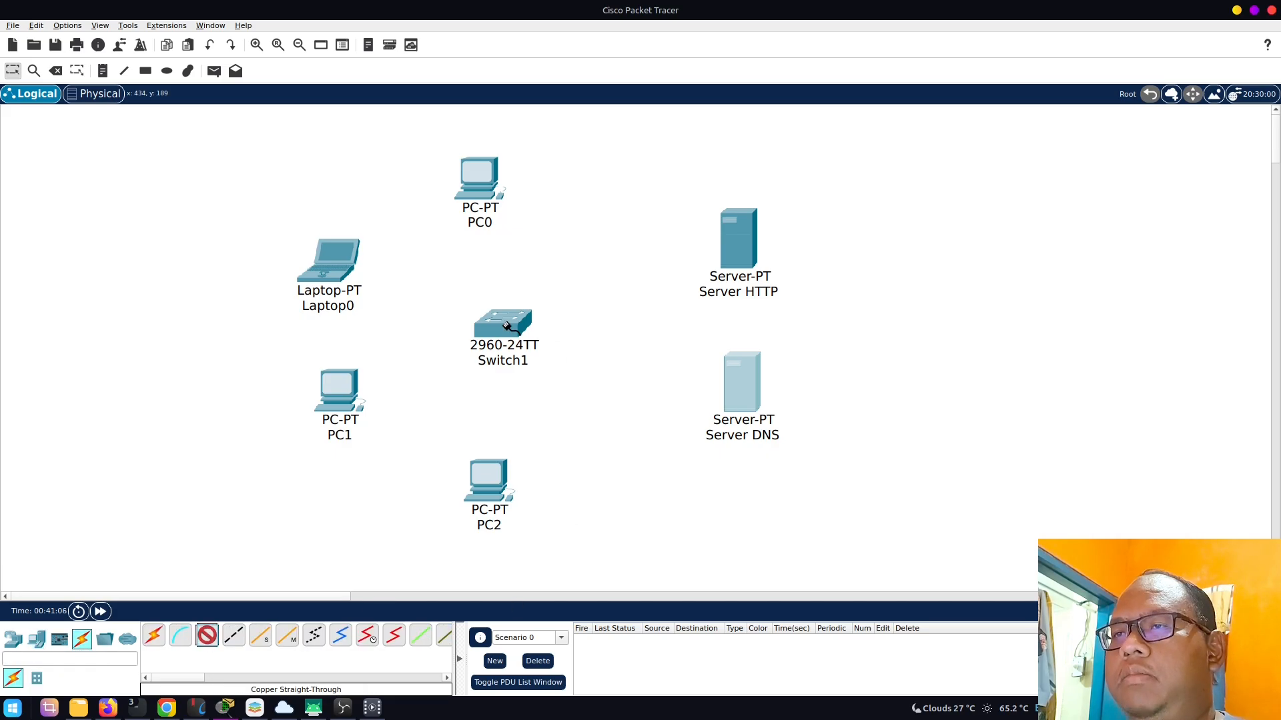
{"action": "left_click", "coordinate": [511, 331]}
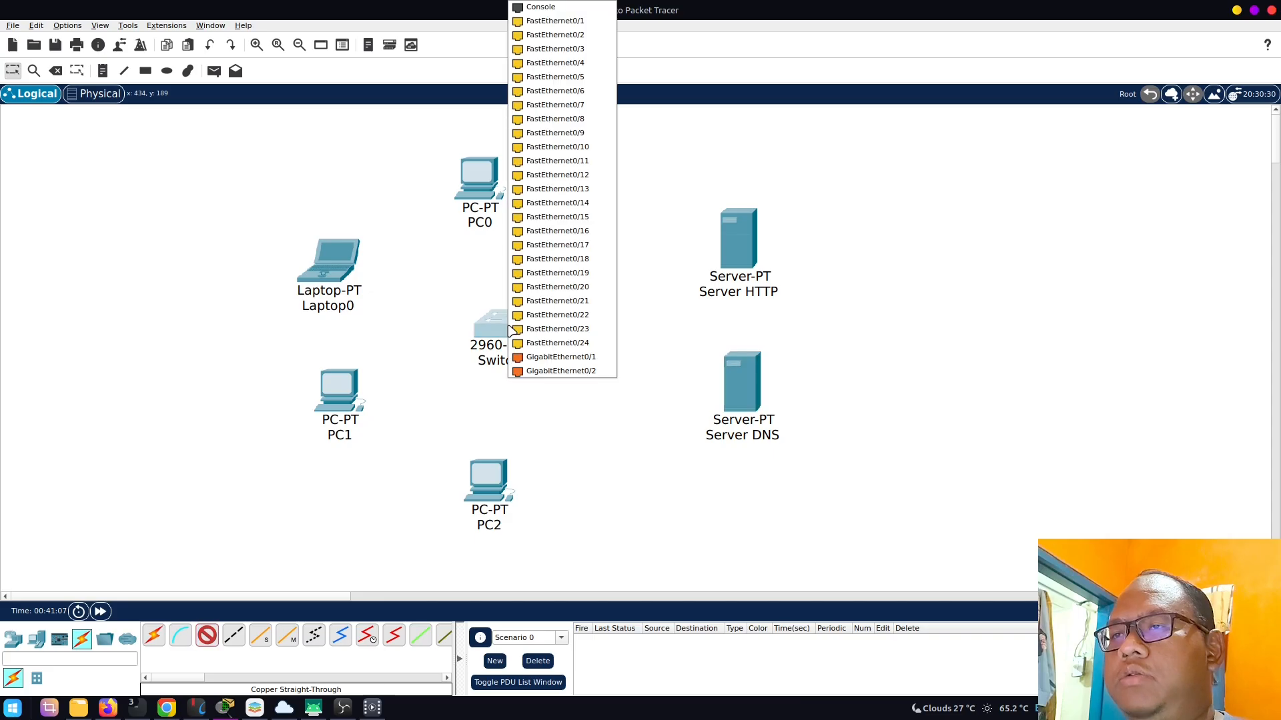
{"action": "left_click", "coordinate": [542, 358]}
{"action": "left_click", "coordinate": [742, 375]}
{"action": "left_click", "coordinate": [762, 380]}
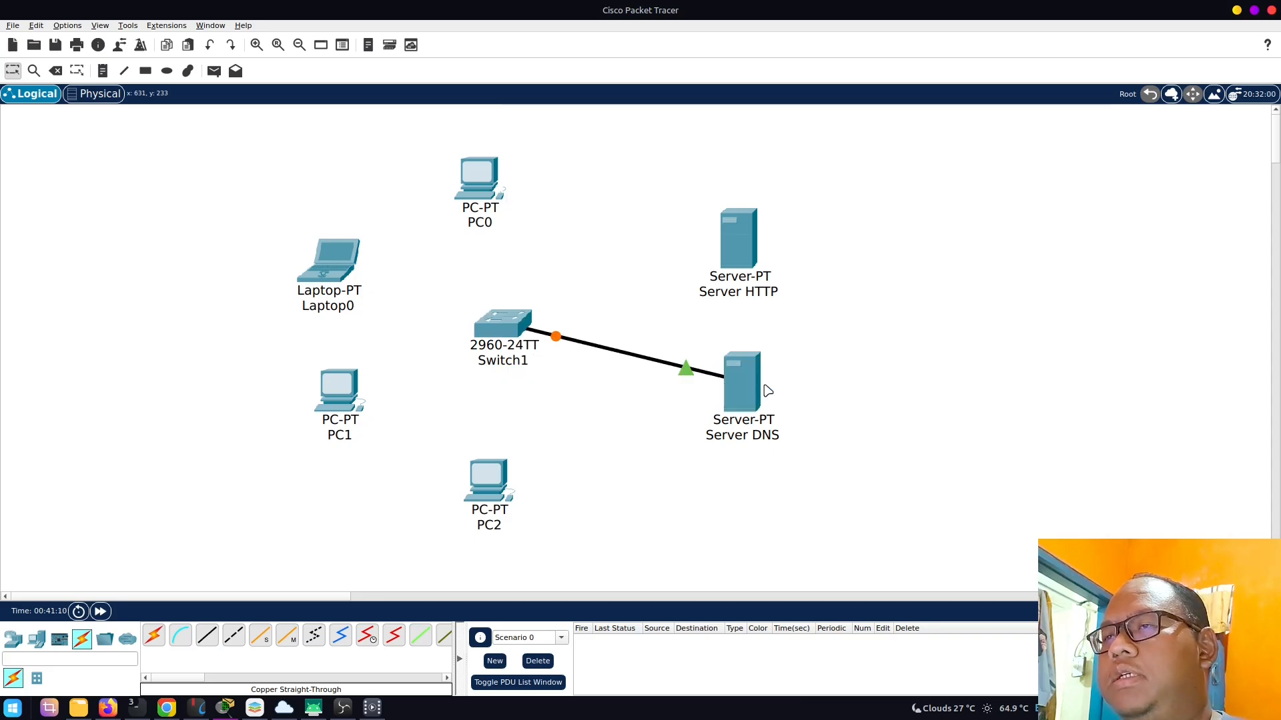
- Connect GigabitEthernet0/2 of Switch1 to FastEthernet0 of Server HTTP with a copper straight-through cable
{"action": "left_click", "coordinate": [207, 637]}
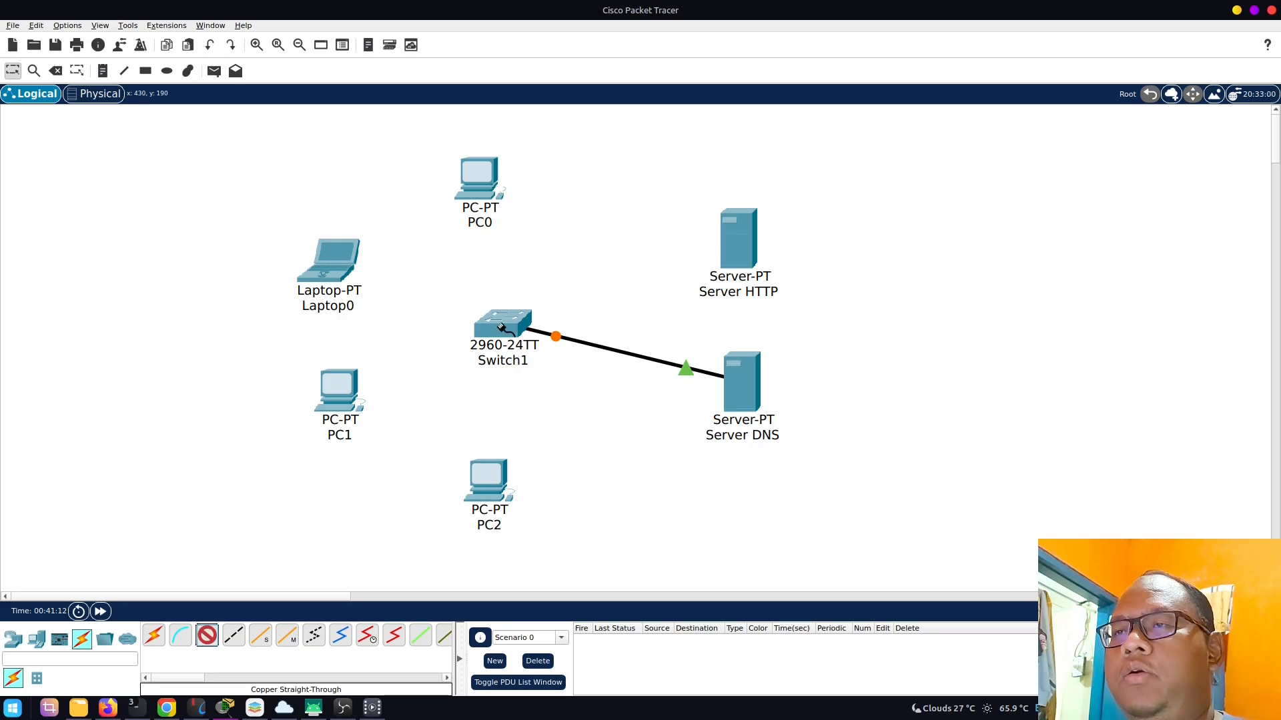
{"action": "left_click", "coordinate": [501, 327]}
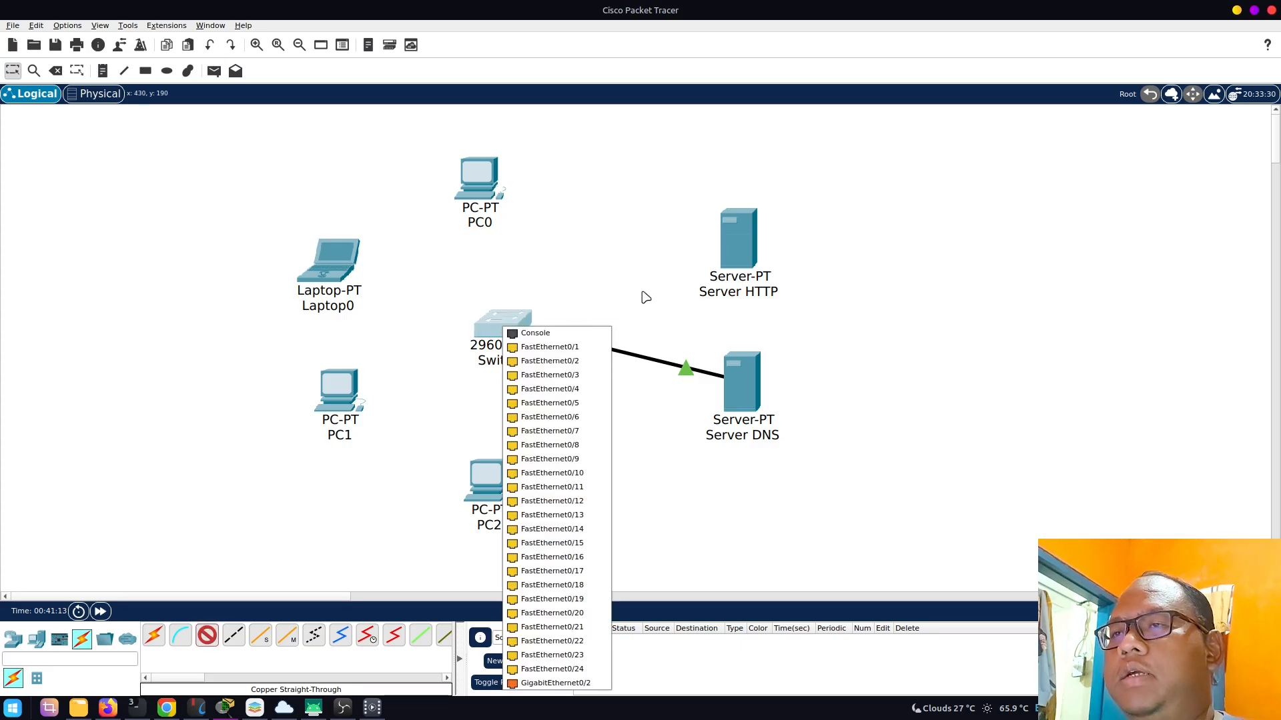
{"action": "left_click", "coordinate": [542, 683]}
{"action": "left_click", "coordinate": [738, 241]}
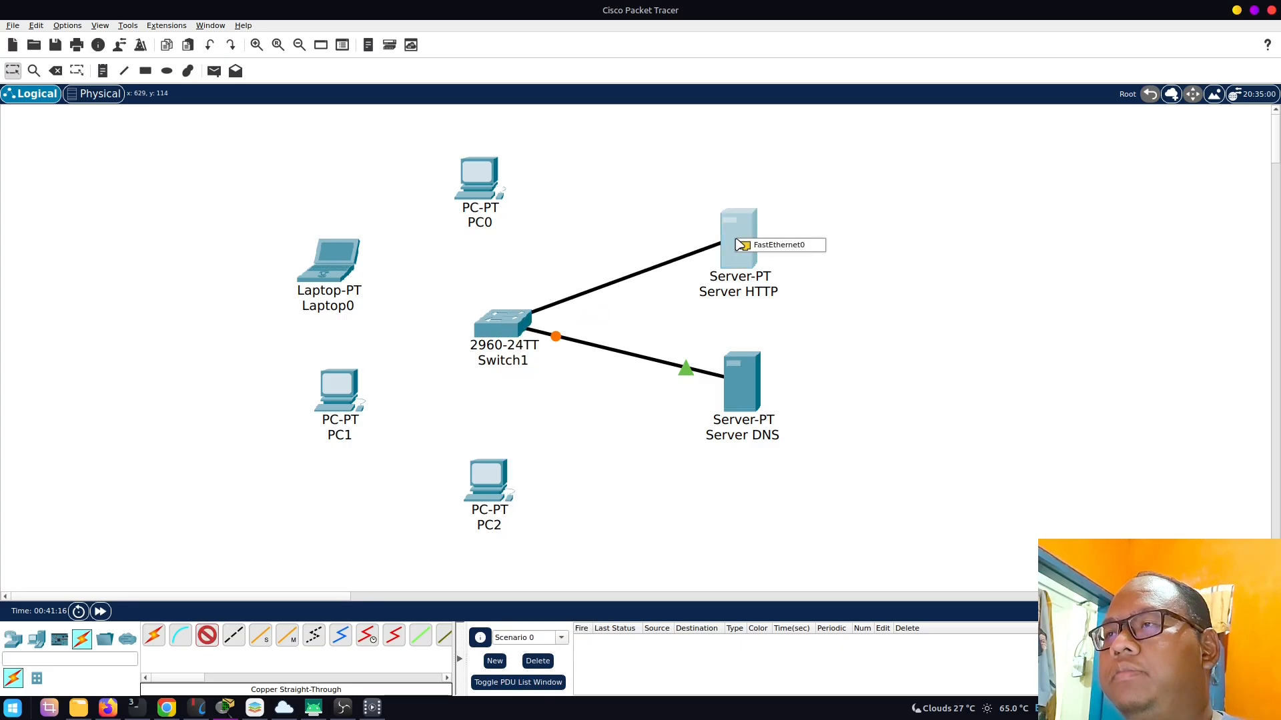
{"action": "left_click", "coordinate": [774, 250]}
- Cable Switch1 with copper straight-through to PC0, using switch port FastEthernet0/1, and to Laptop0
{"action": "left_click", "coordinate": [207, 636]}
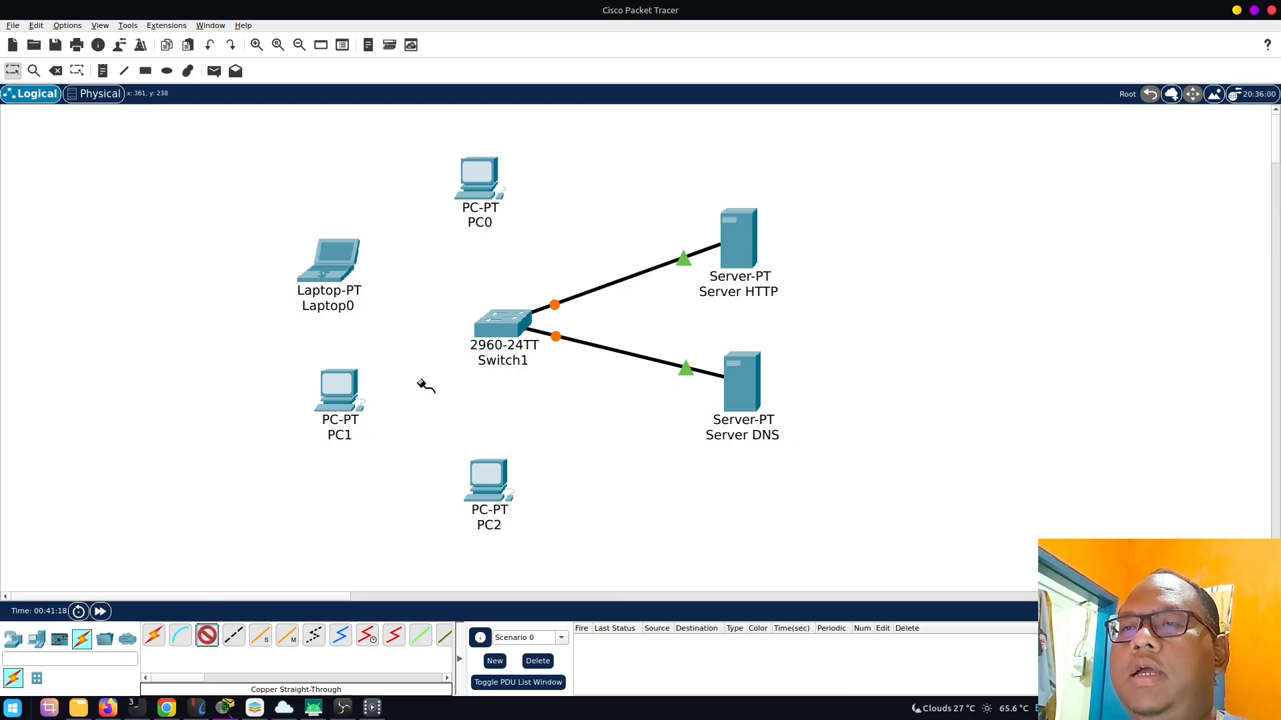
{"action": "left_click", "coordinate": [495, 326]}
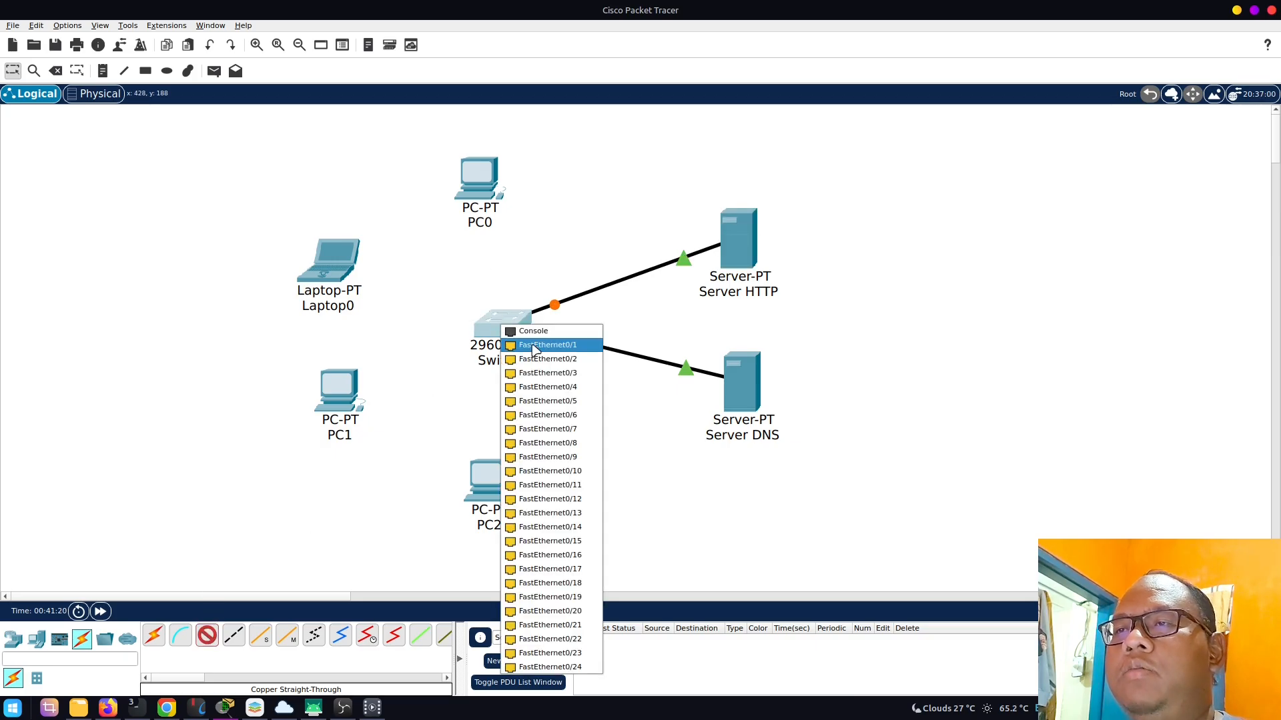
{"action": "left_click", "coordinate": [536, 345]}
{"action": "left_click", "coordinate": [480, 179]}
{"action": "left_click", "coordinate": [526, 219]}
{"action": "left_click", "coordinate": [495, 330]}
{"action": "left_click", "coordinate": [518, 350]}
{"action": "left_click", "coordinate": [334, 263]}
{"action": "left_click", "coordinate": [383, 311]}
- Connect PC1 and PC2 to Switch1 with copper straight-through cables
{"action": "left_click", "coordinate": [207, 636]}
{"action": "left_click", "coordinate": [491, 328]}
{"action": "left_click", "coordinate": [512, 349]}
{"action": "left_click", "coordinate": [351, 389]}
{"action": "left_click", "coordinate": [397, 443]}
{"action": "left_click", "coordinate": [491, 484]}
{"action": "left_click", "coordinate": [524, 534]}
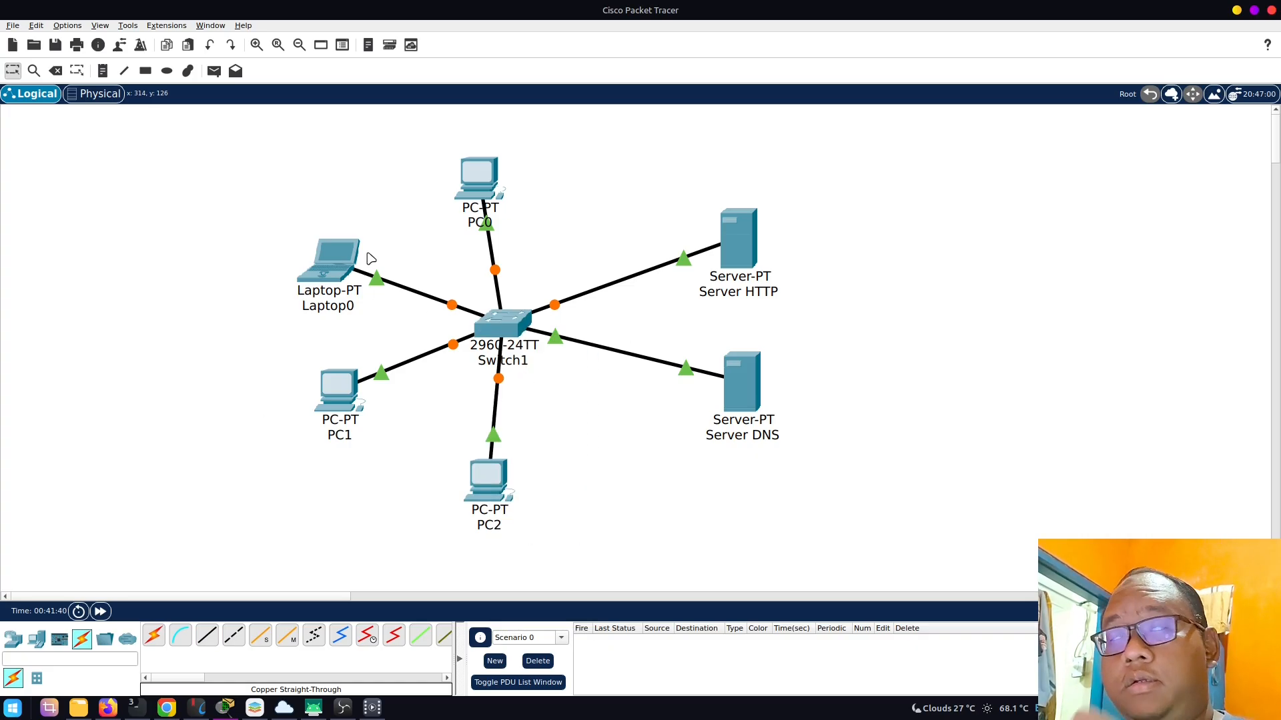
- Test HTTP access from PC0 by loading 192.168.1.1 in its web browser
{"action": "left_click", "coordinate": [485, 186]}
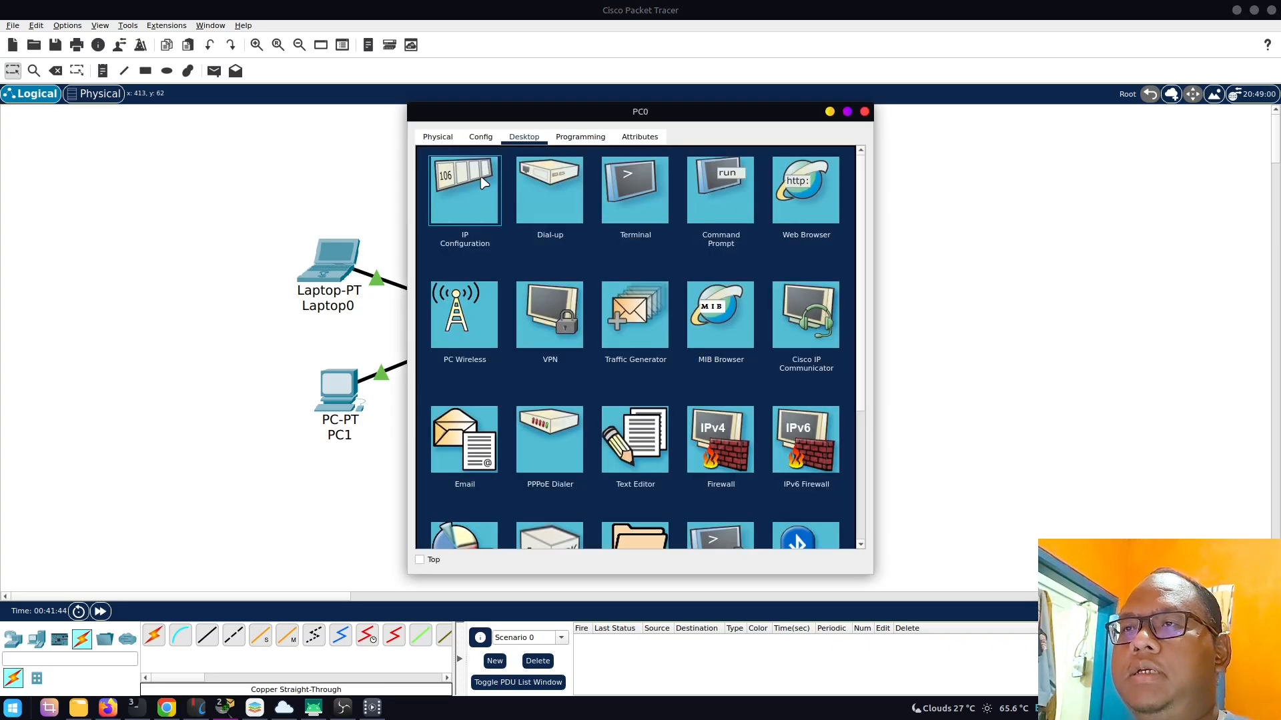
{"action": "left_click", "coordinate": [864, 111]}
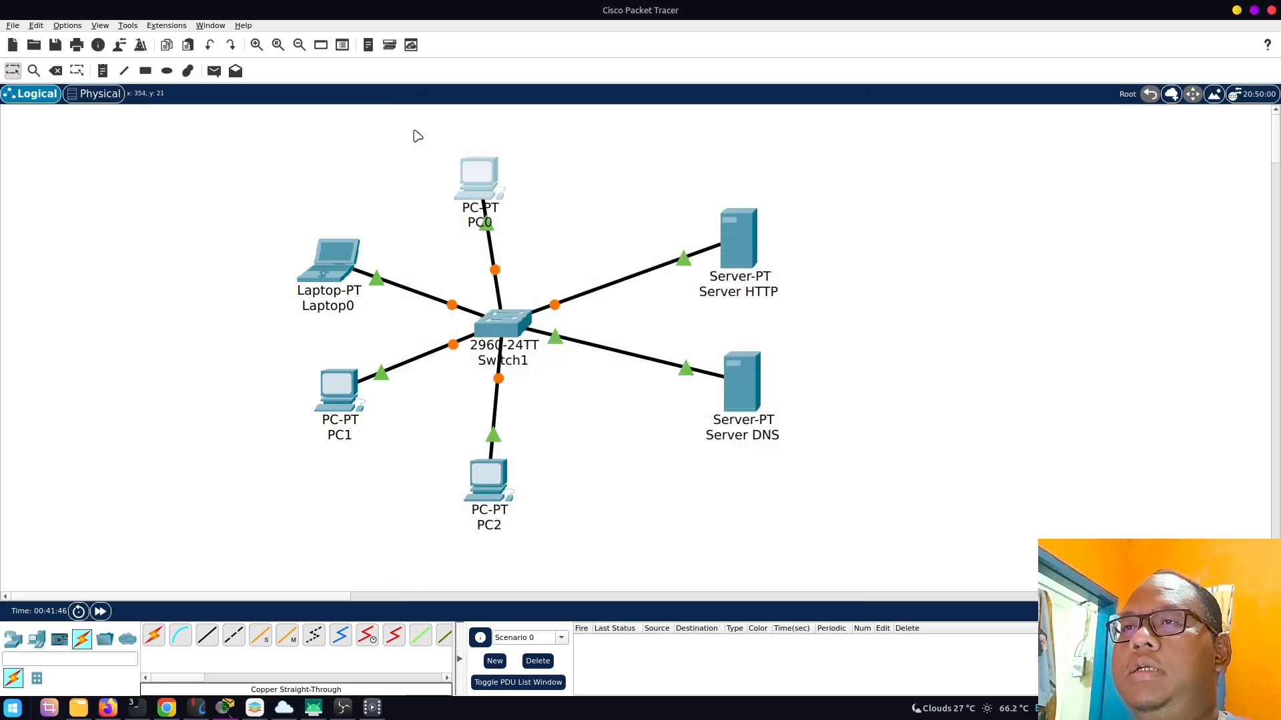
{"action": "left_click", "coordinate": [490, 186]}
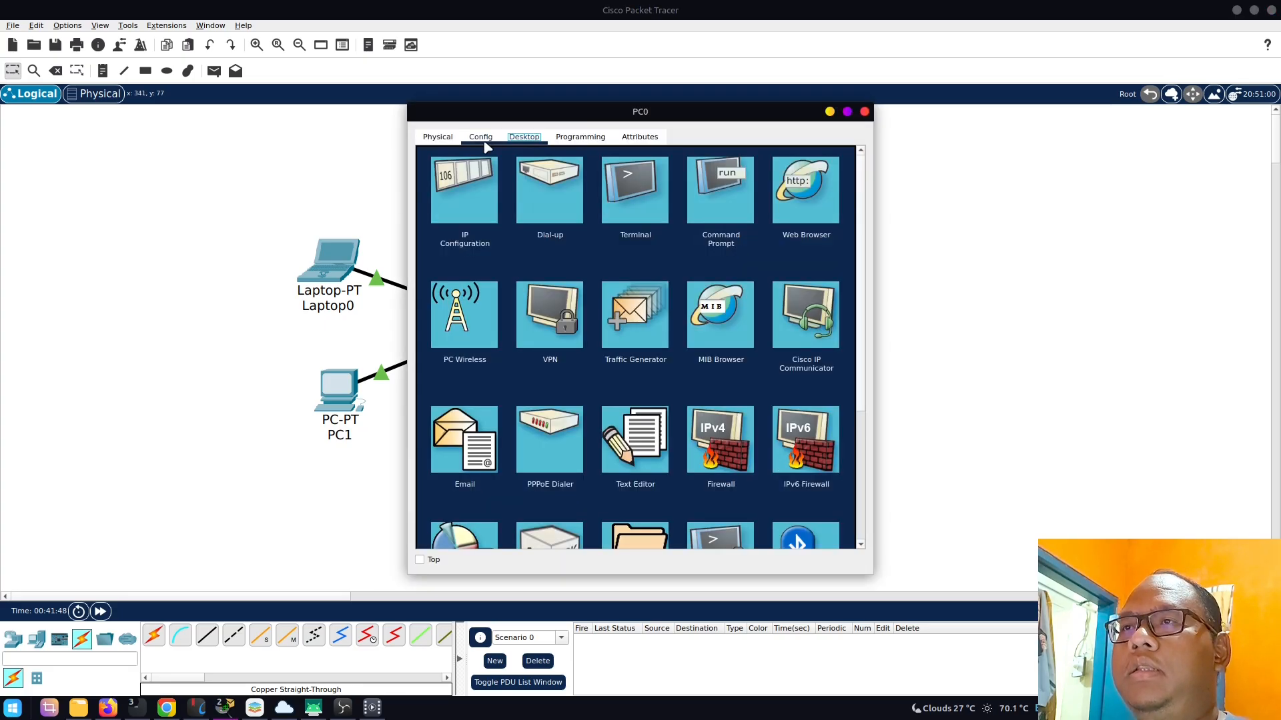
{"action": "left_click", "coordinate": [806, 212]}
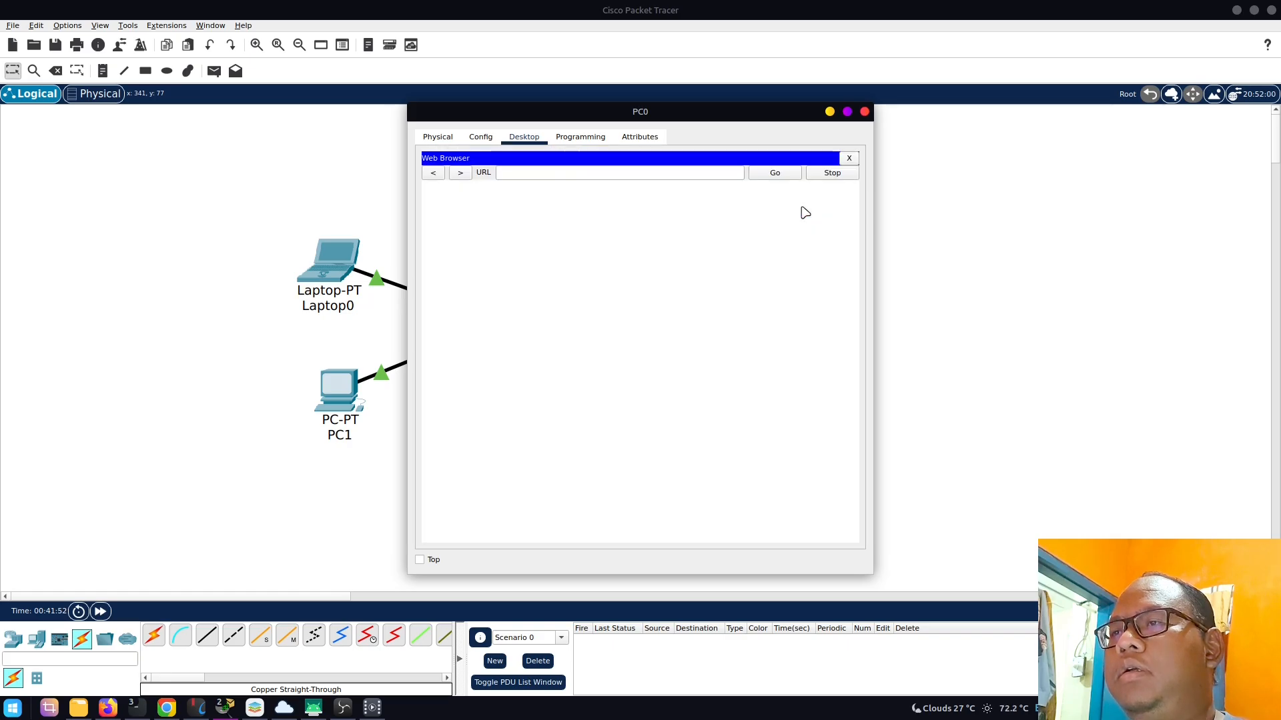
{"action": "left_click_drag", "start_coordinate": [656, 116], "coordinate": [322, 113]}
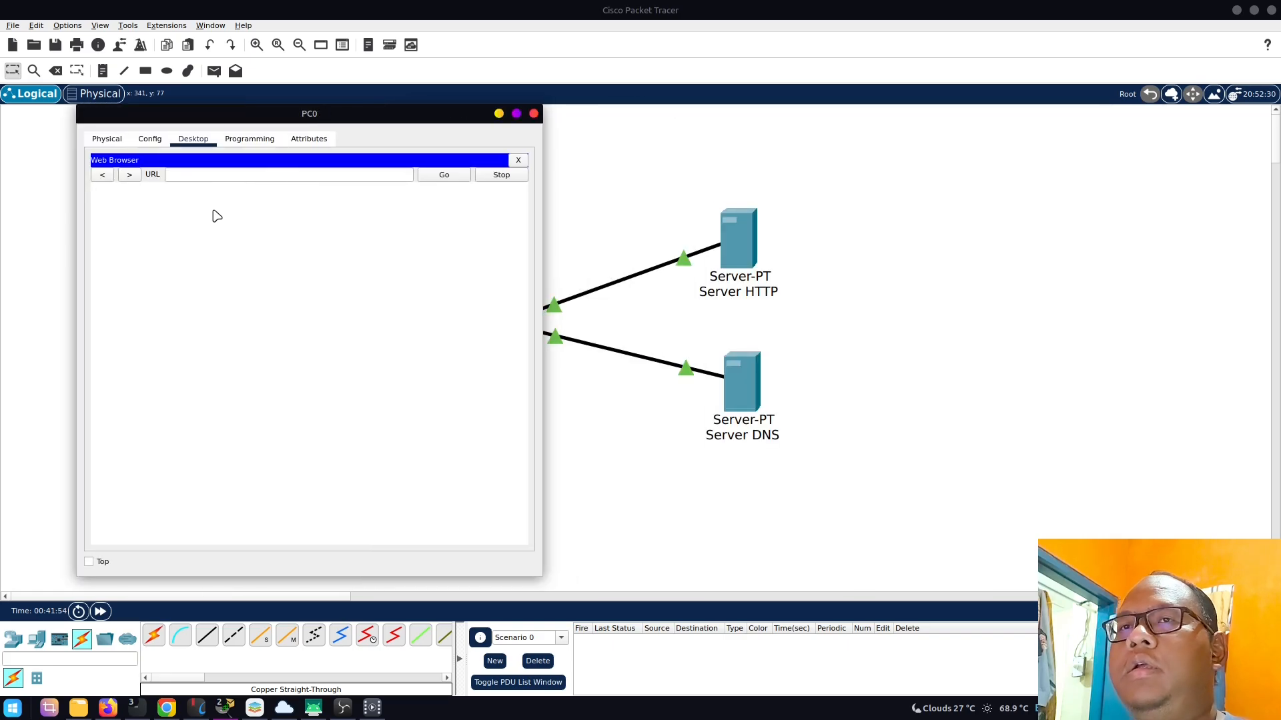
{"action": "left_click", "coordinate": [226, 177]}
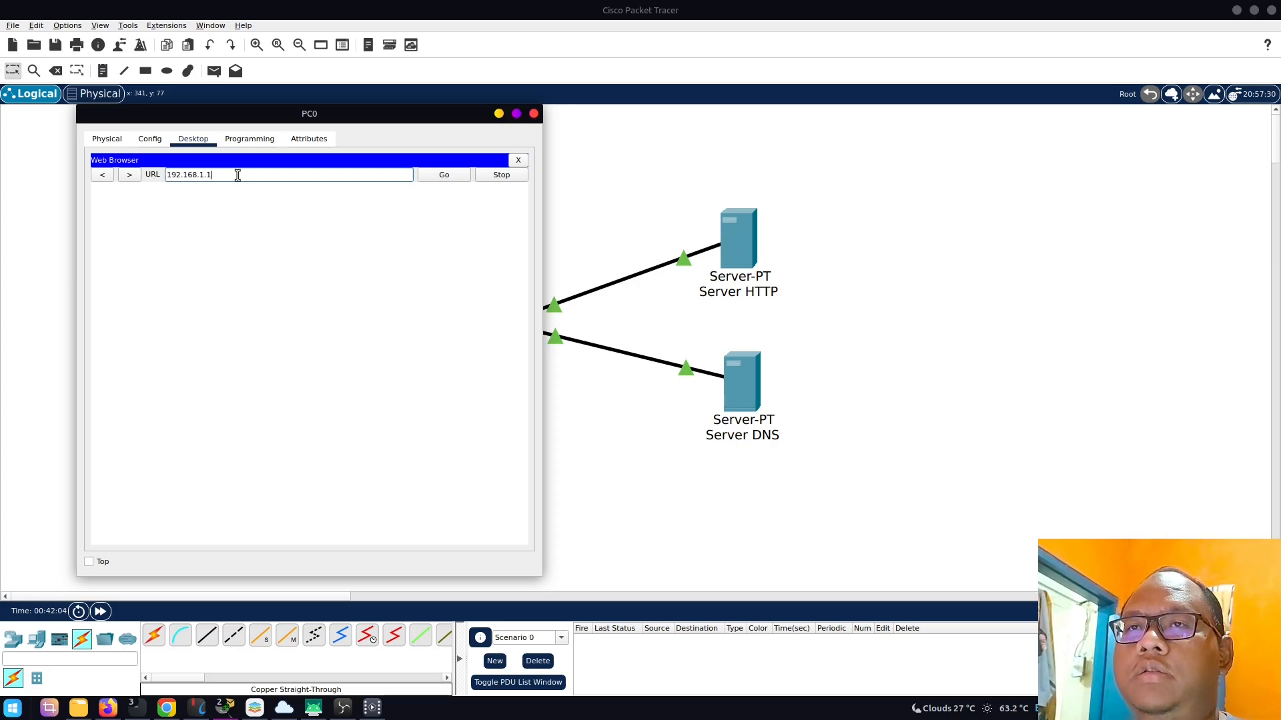
{"action": "left_click", "coordinate": [444, 177]}
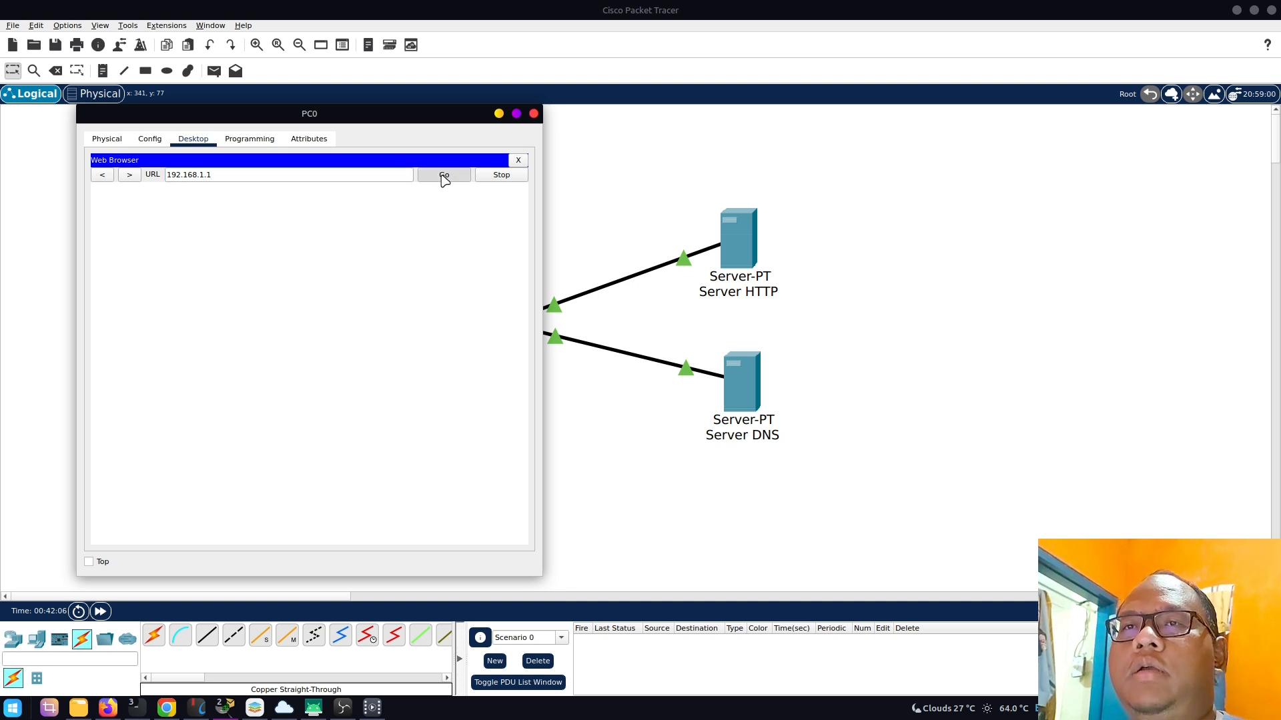
- Test DNS access from PC0 by loading soaltiga.com in its web browser, copying the address, and close the PC's window
{"action": "left_click", "coordinate": [347, 174]}
{"action": "triple_click", "coordinate": [347, 174]}
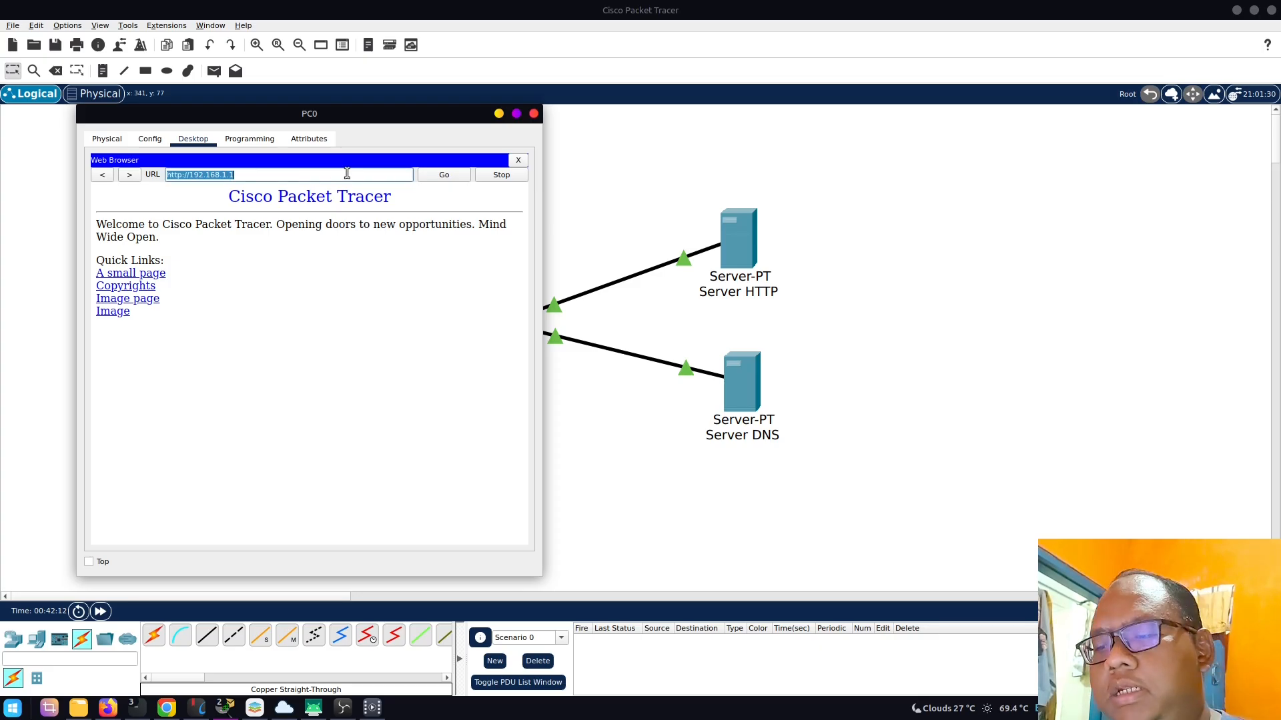
{"action": "type", "text": "soaltiga.com"}
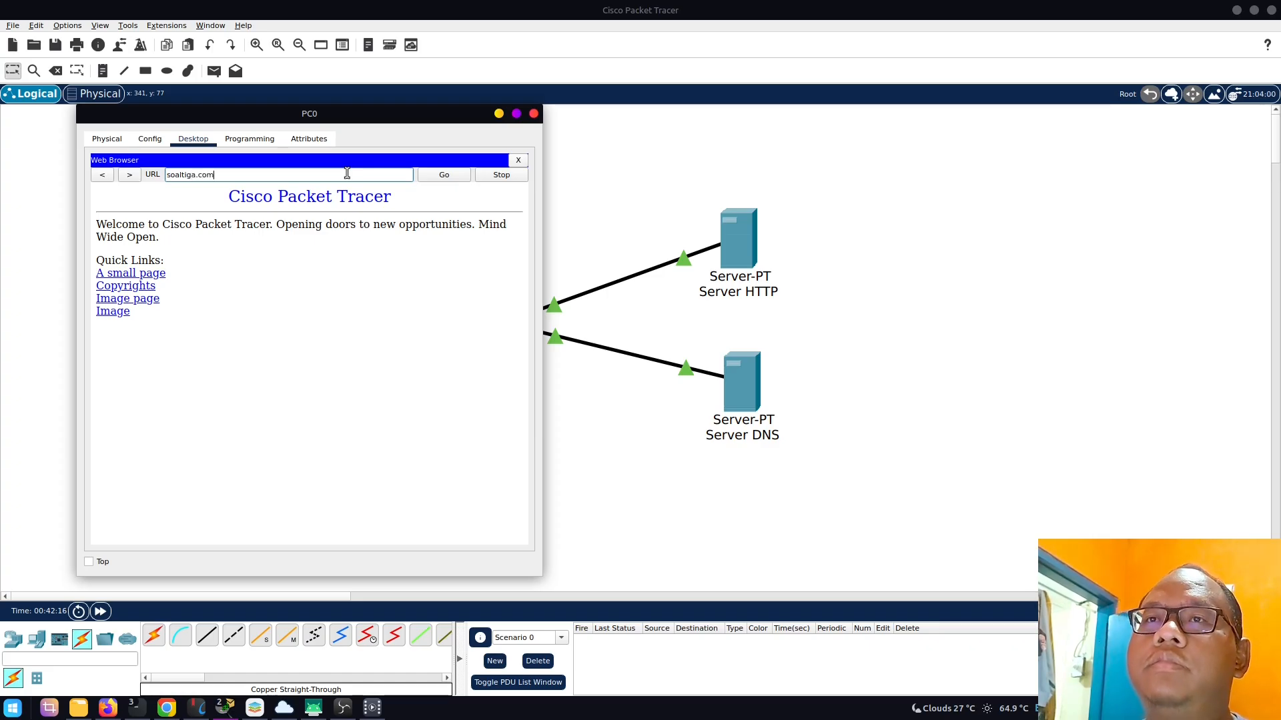
{"action": "key", "text": "ctrl+a"}
{"action": "key", "text": "ctrl+c"}
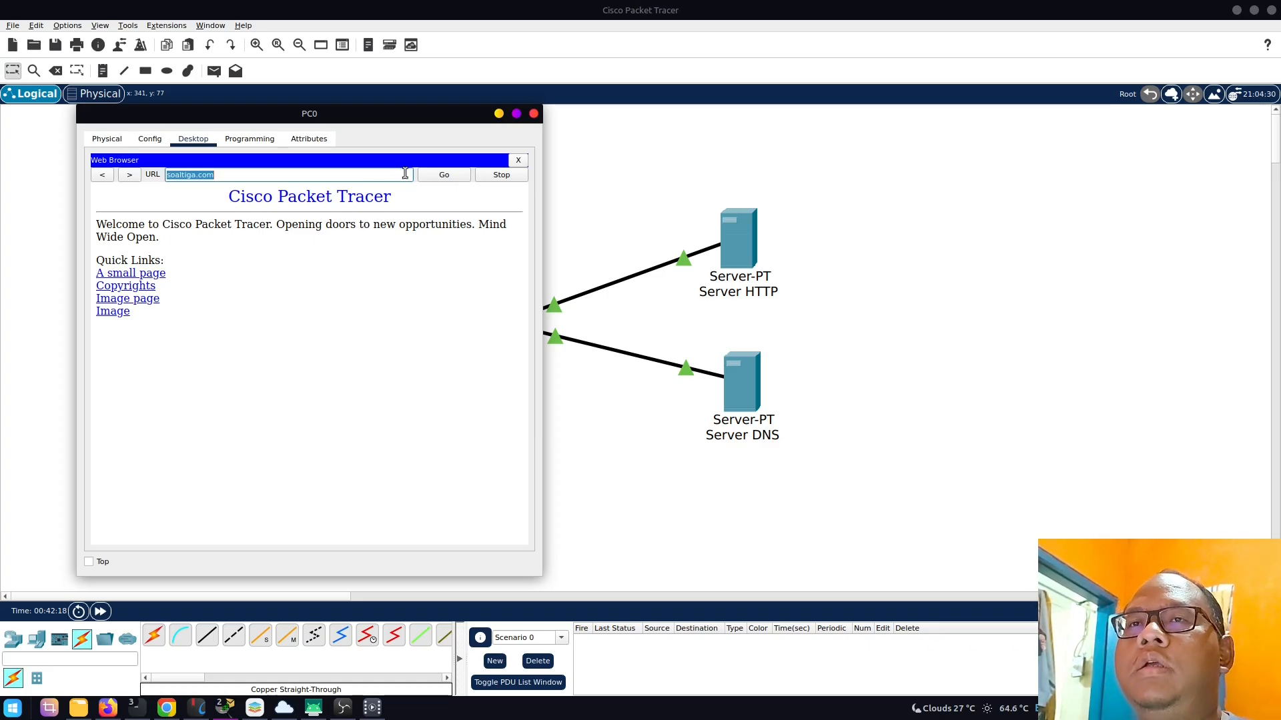
{"action": "left_click", "coordinate": [318, 176]}
{"action": "left_click", "coordinate": [441, 179]}
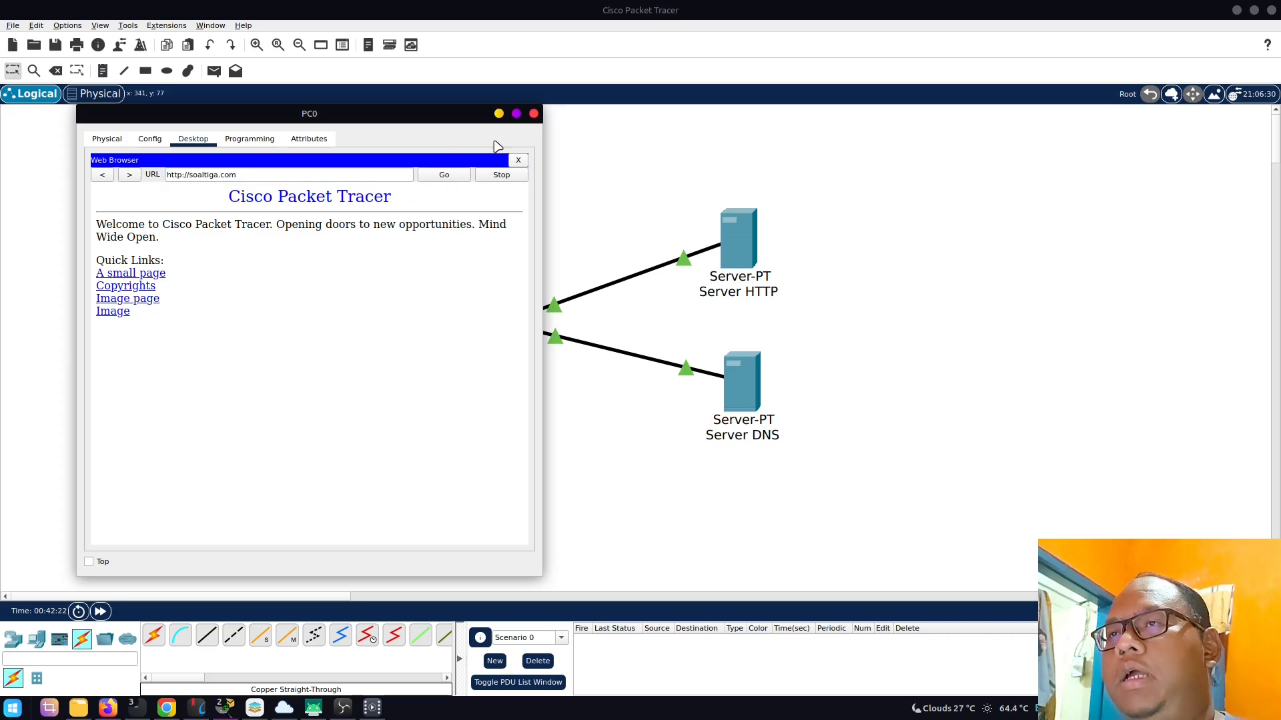
{"action": "left_click", "coordinate": [519, 161]}
{"action": "left_click", "coordinate": [535, 114]}
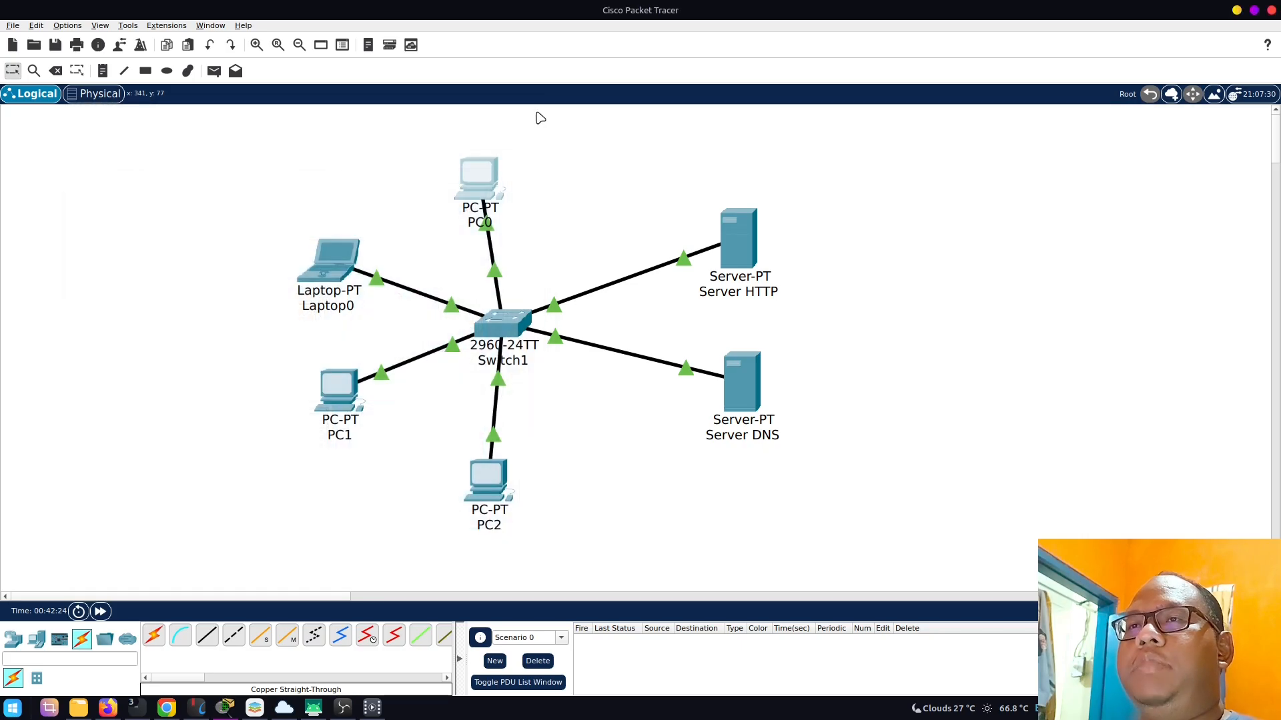
- Test DNS access from Laptop0 by loading soaltiga.com in its web browser, and close the laptop's window
{"action": "left_click", "coordinate": [333, 270]}
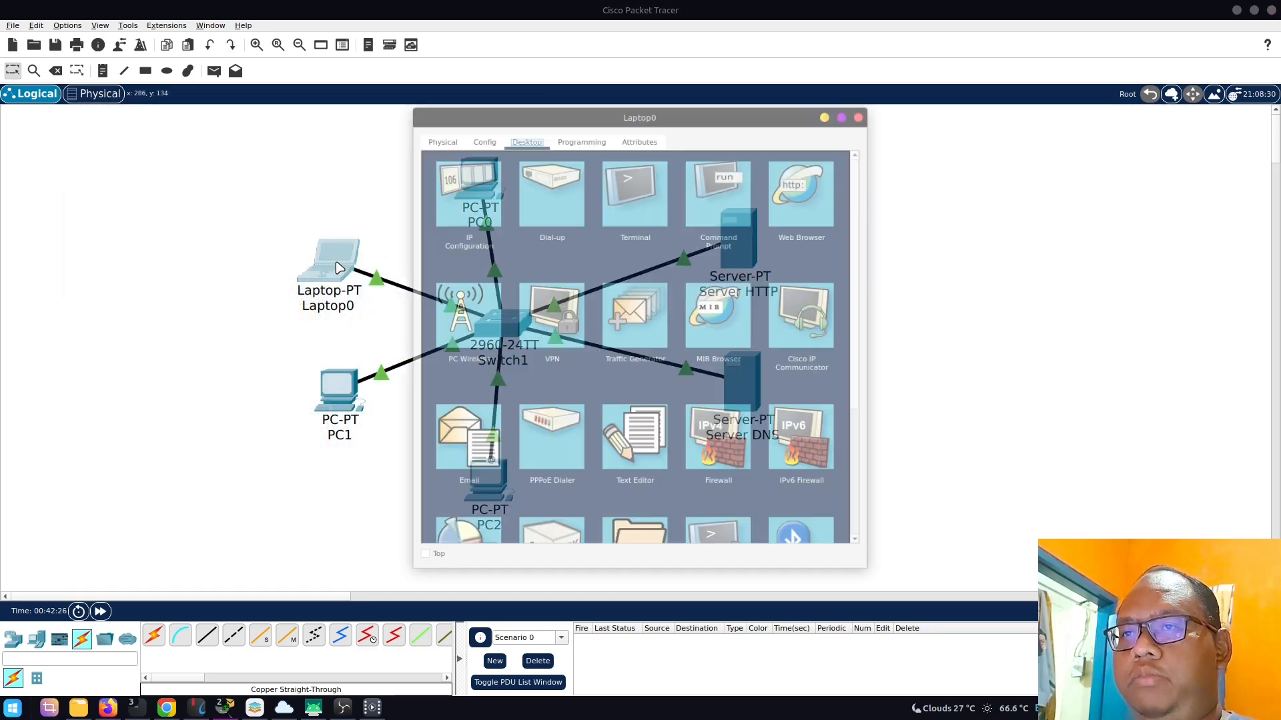
{"action": "left_click", "coordinate": [813, 223]}
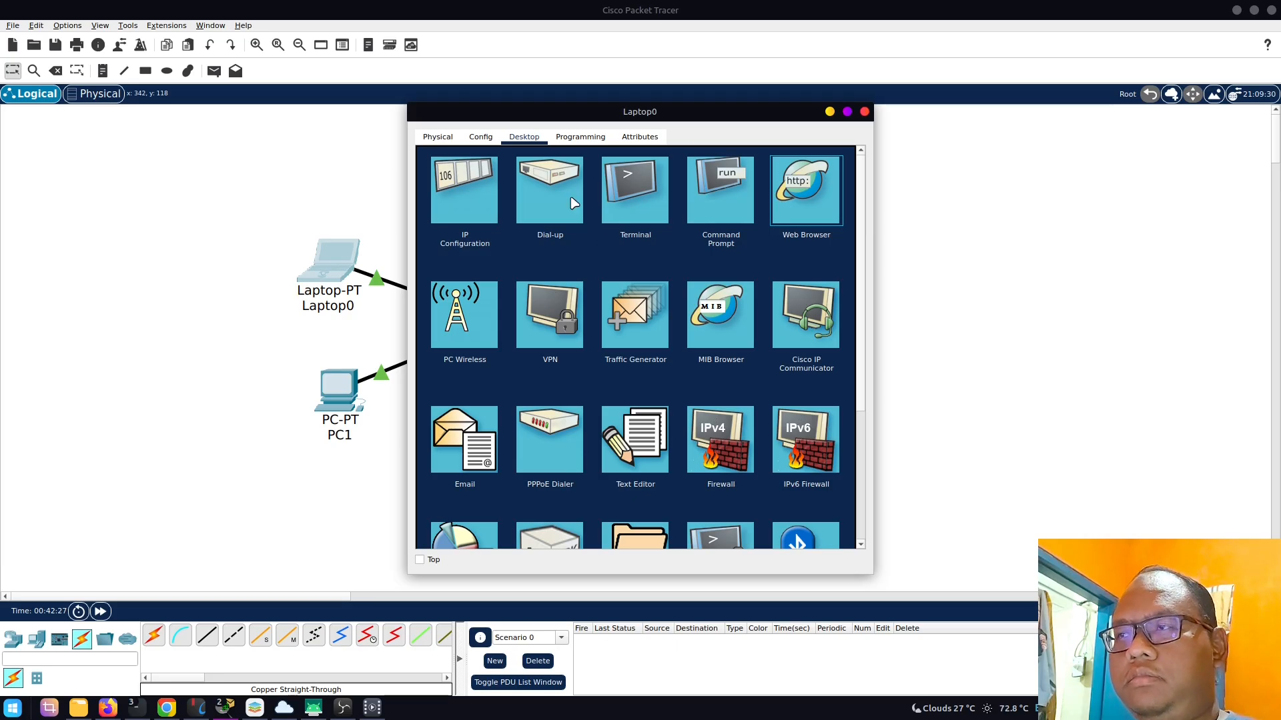
{"action": "left_click", "coordinate": [529, 175]}
{"action": "key", "text": "ctrl+v"}
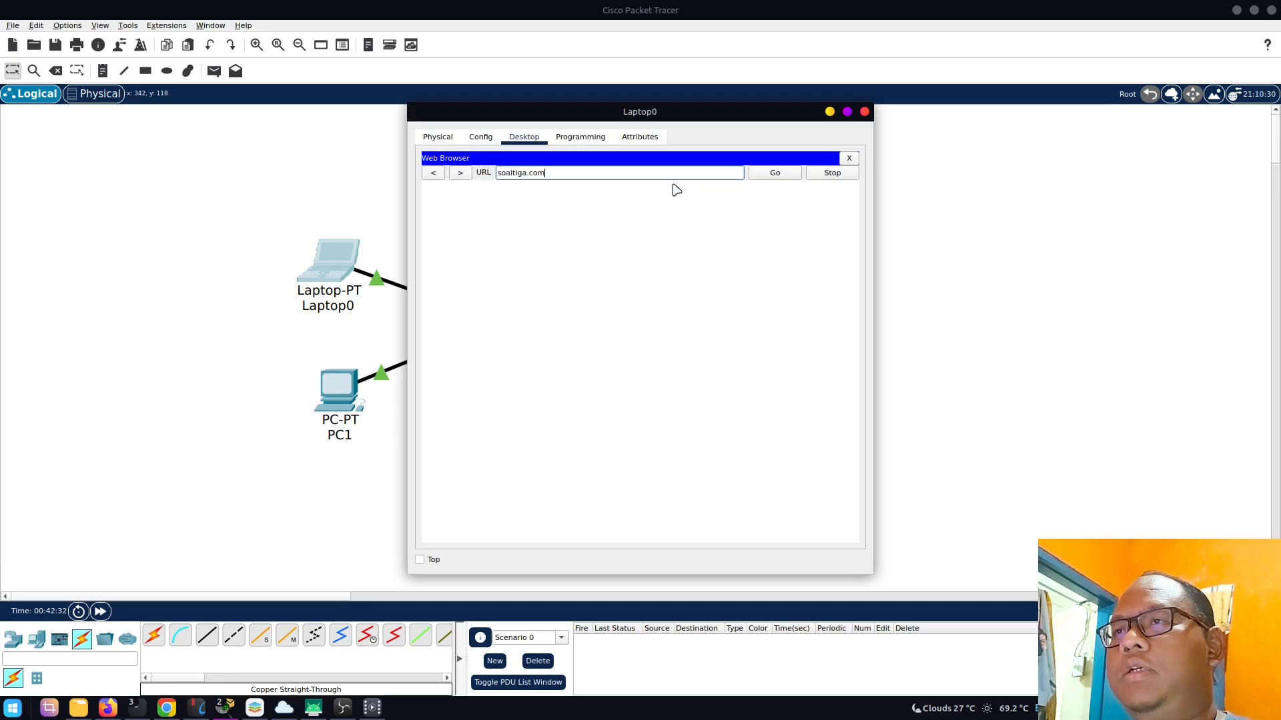
{"action": "left_click", "coordinate": [774, 175]}
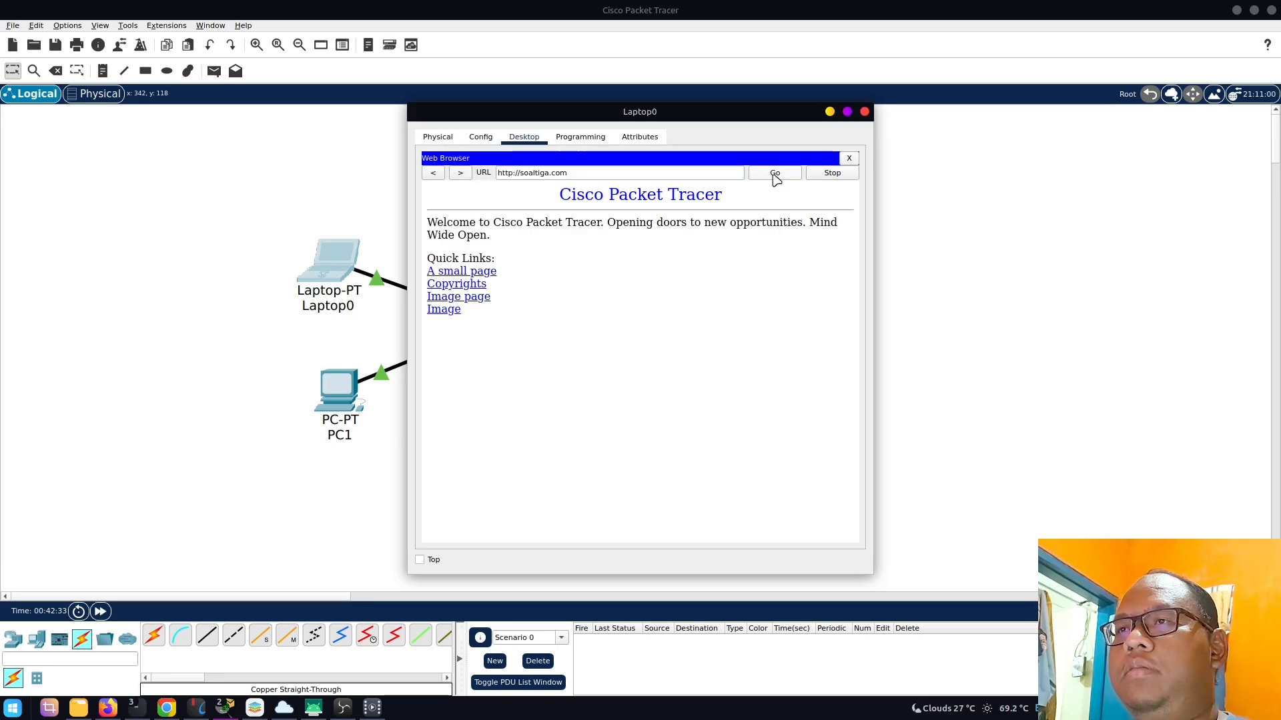
{"action": "left_click", "coordinate": [864, 111]}
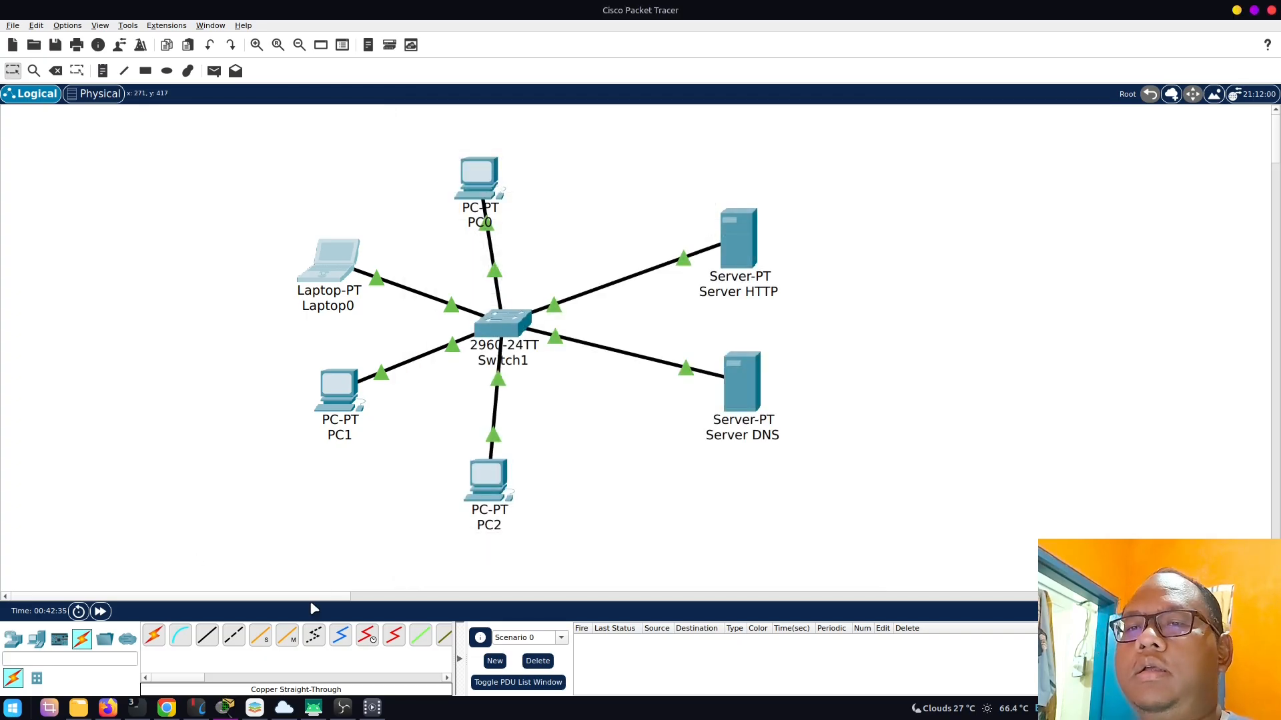
- Switch to Soal Tugas 3.docx in ONLYOFFICE and examine exercise 4's network diagram and its ping and web access tasks
{"action": "left_click", "coordinate": [255, 707]}
{"action": "left_click_drag", "start_coordinate": [451, 386], "coordinate": [771, 428]}
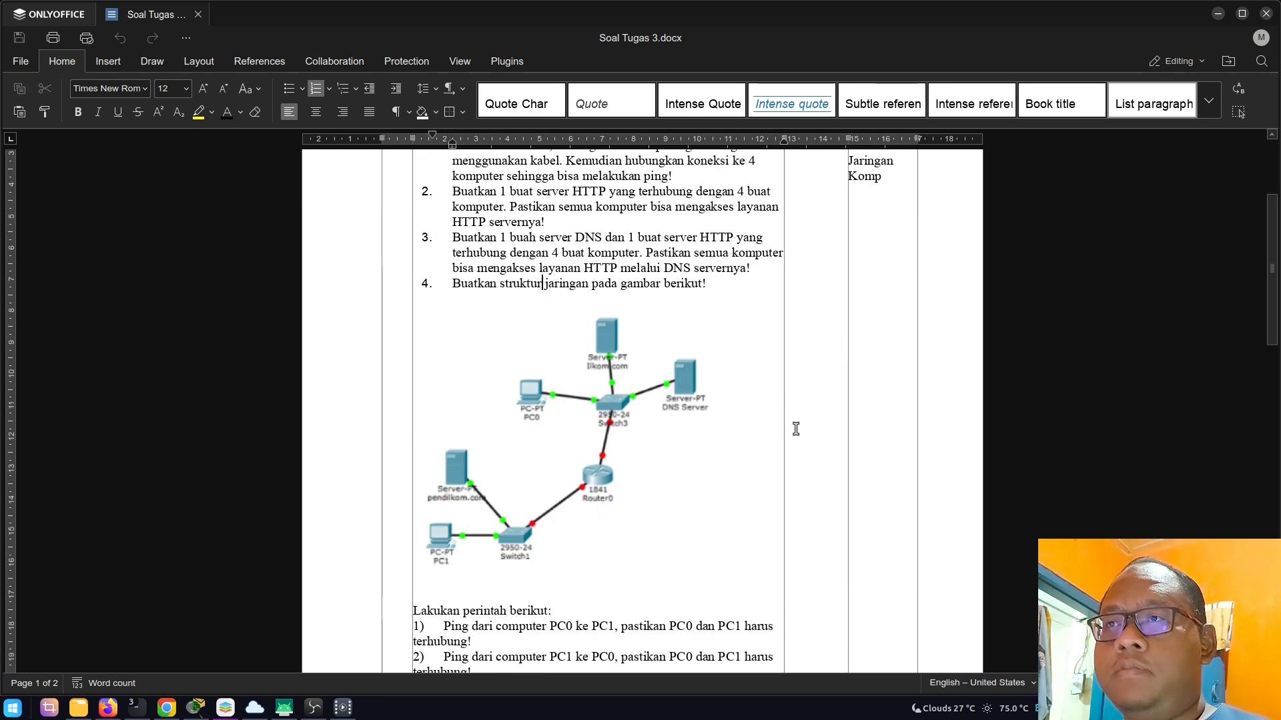
{"action": "scroll", "coordinate": [796, 428], "scroll_direction": "down", "scroll_amount": 3}
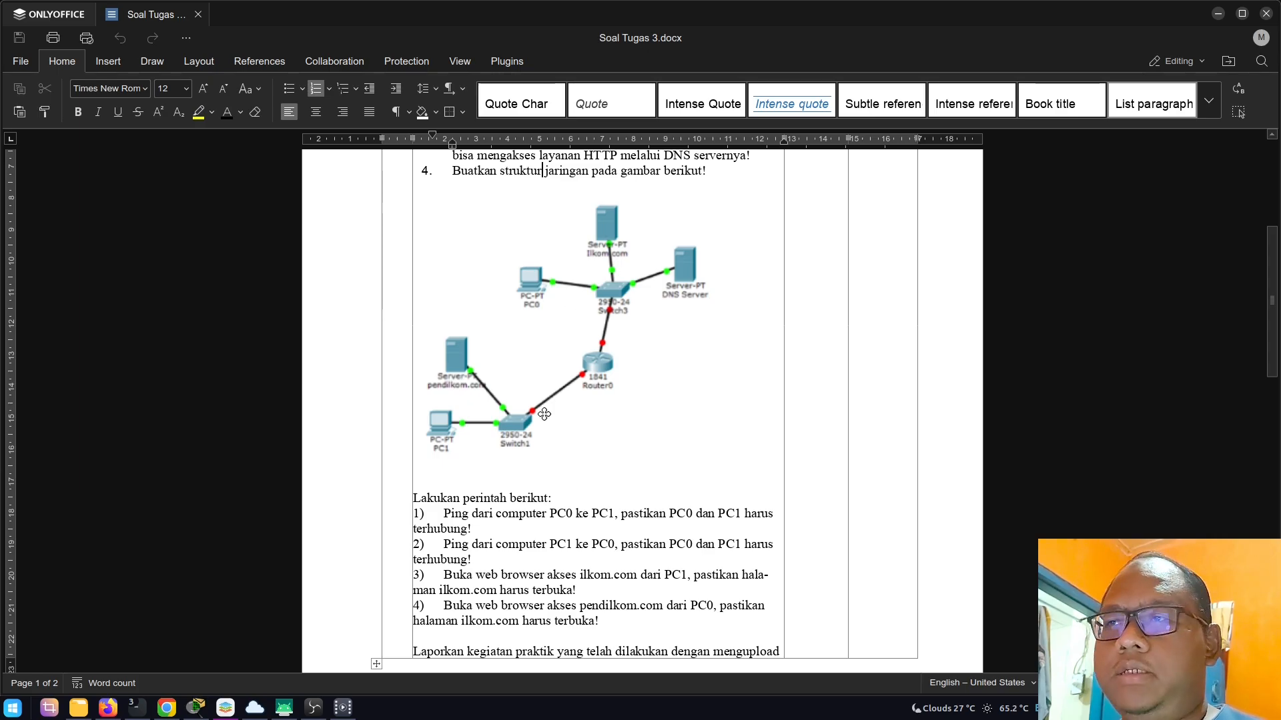
{"action": "left_click", "coordinate": [195, 707]}
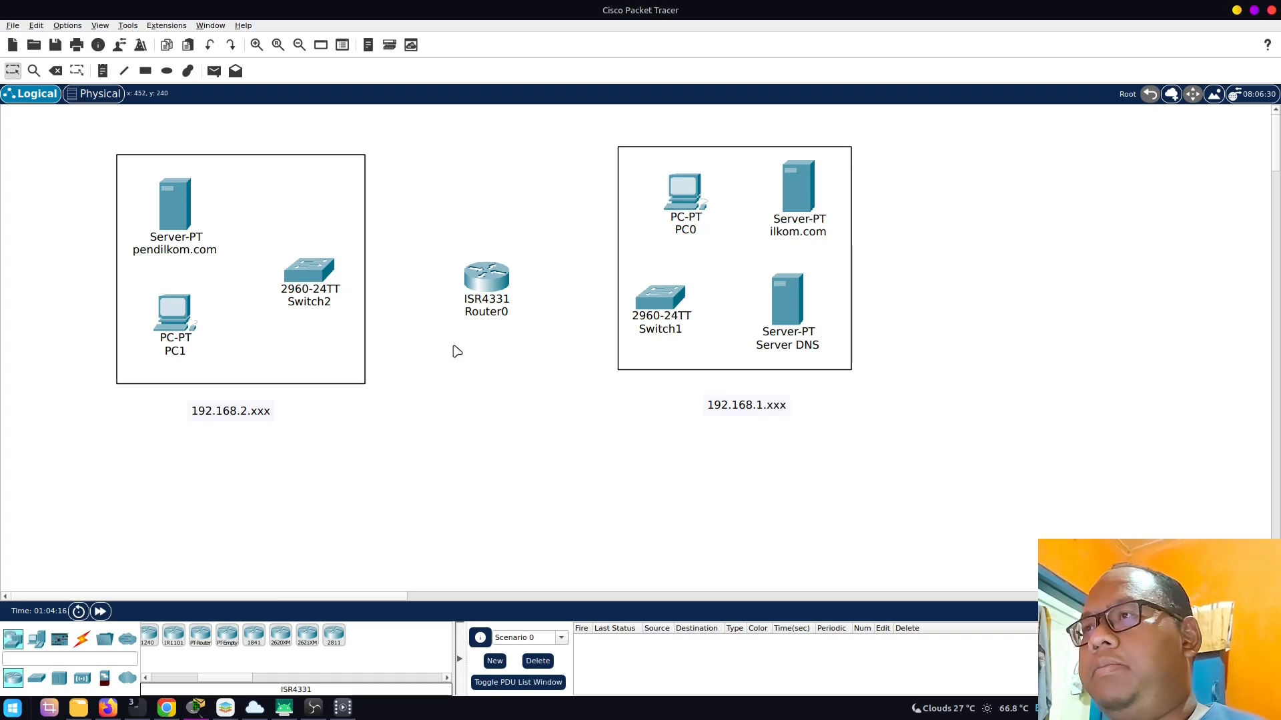
{"action": "key", "text": "alt+Tab"}
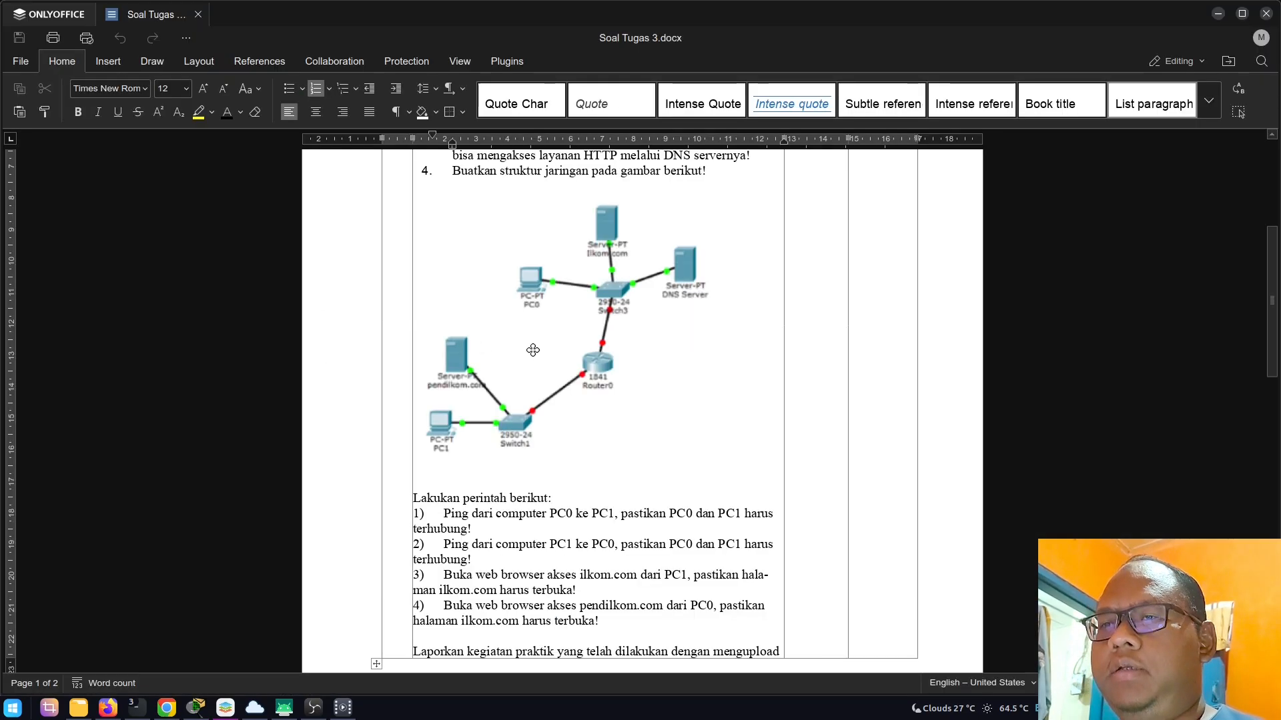
{"action": "scroll", "coordinate": [533, 352], "scroll_direction": "down", "scroll_amount": 1}
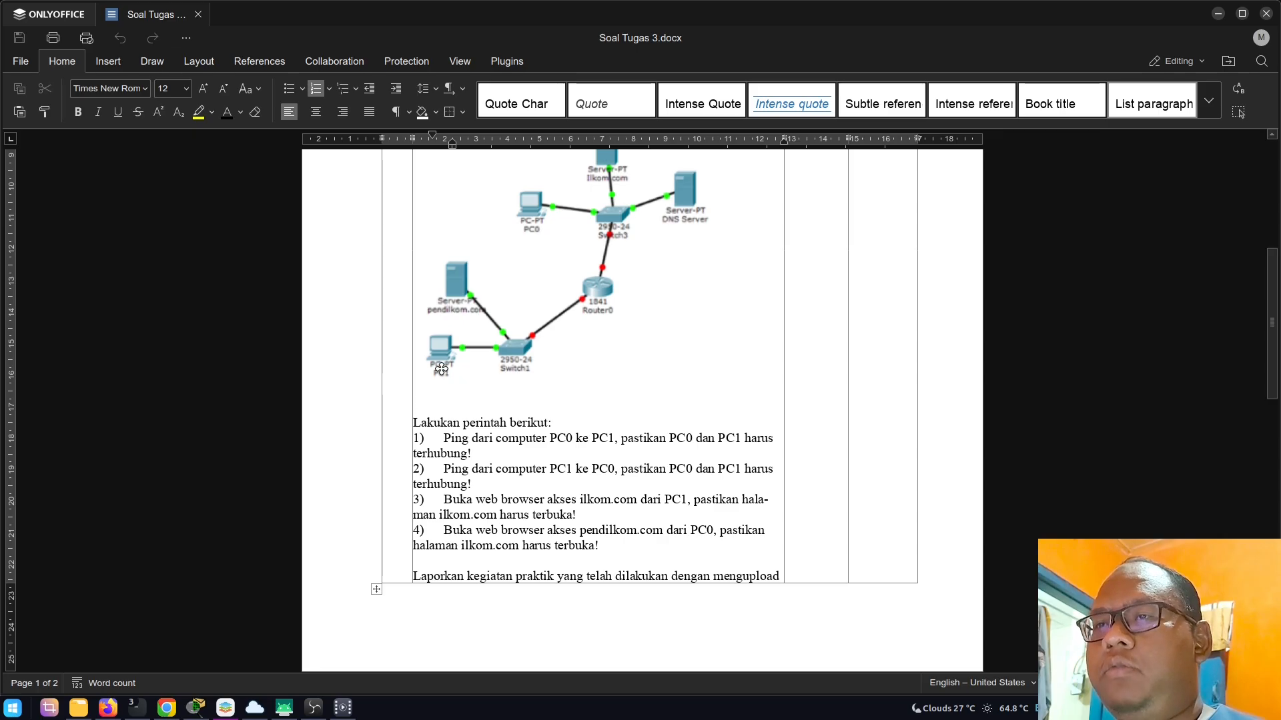
{"action": "scroll", "coordinate": [441, 369], "scroll_direction": "up", "scroll_amount": 1}
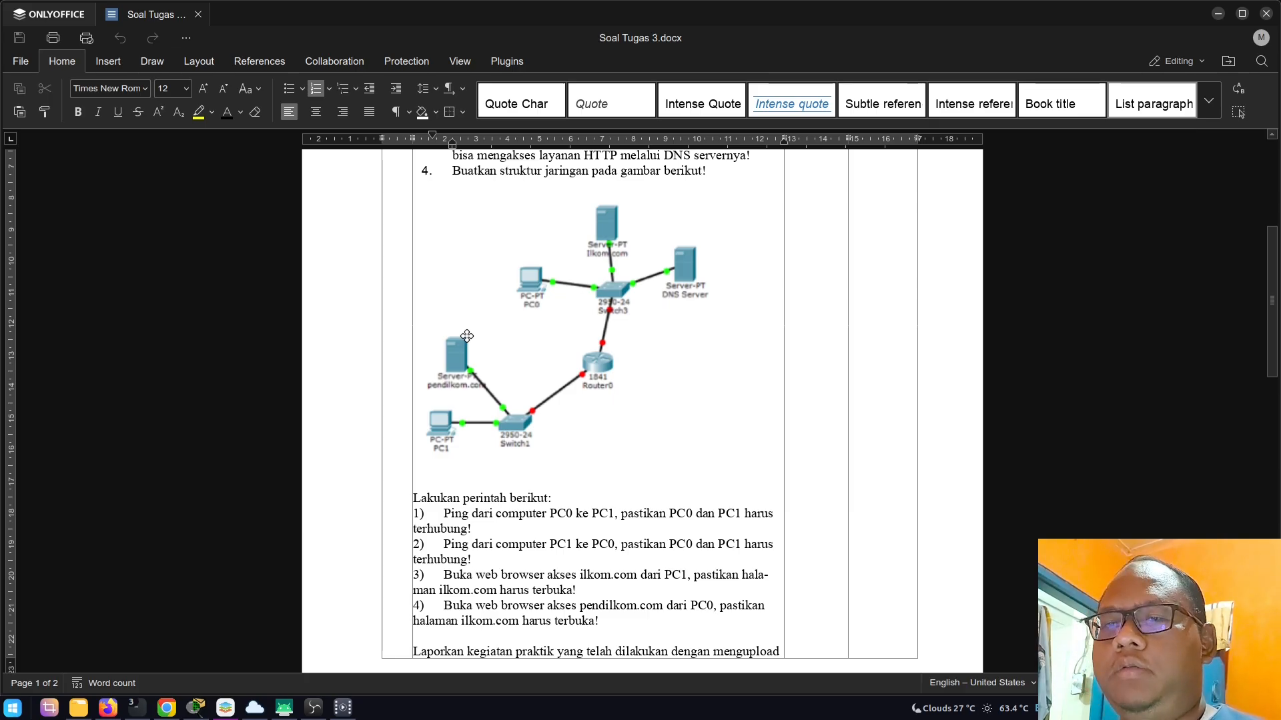
- Switch back to Packet Tracer and review the IP configurations of PC0 and PC1 for exercise 4
{"action": "left_click", "coordinate": [194, 711]}
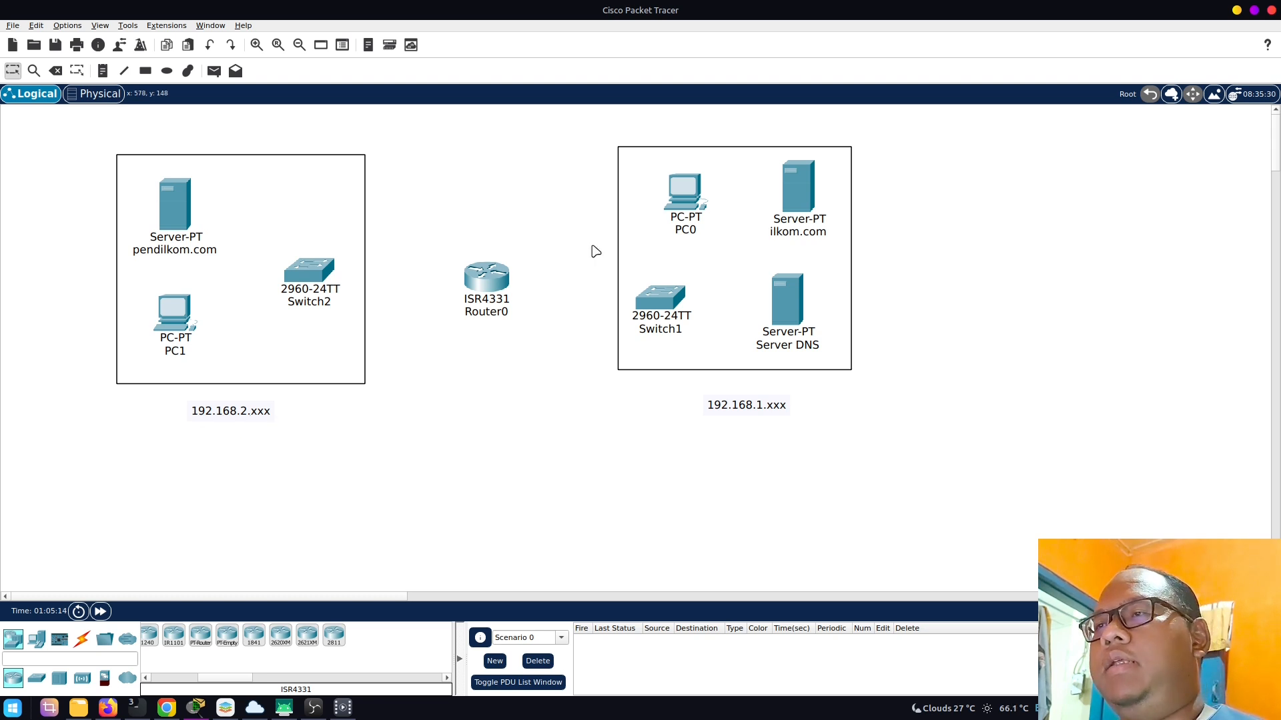
{"action": "left_click", "coordinate": [685, 200]}
{"action": "left_click", "coordinate": [475, 212]}
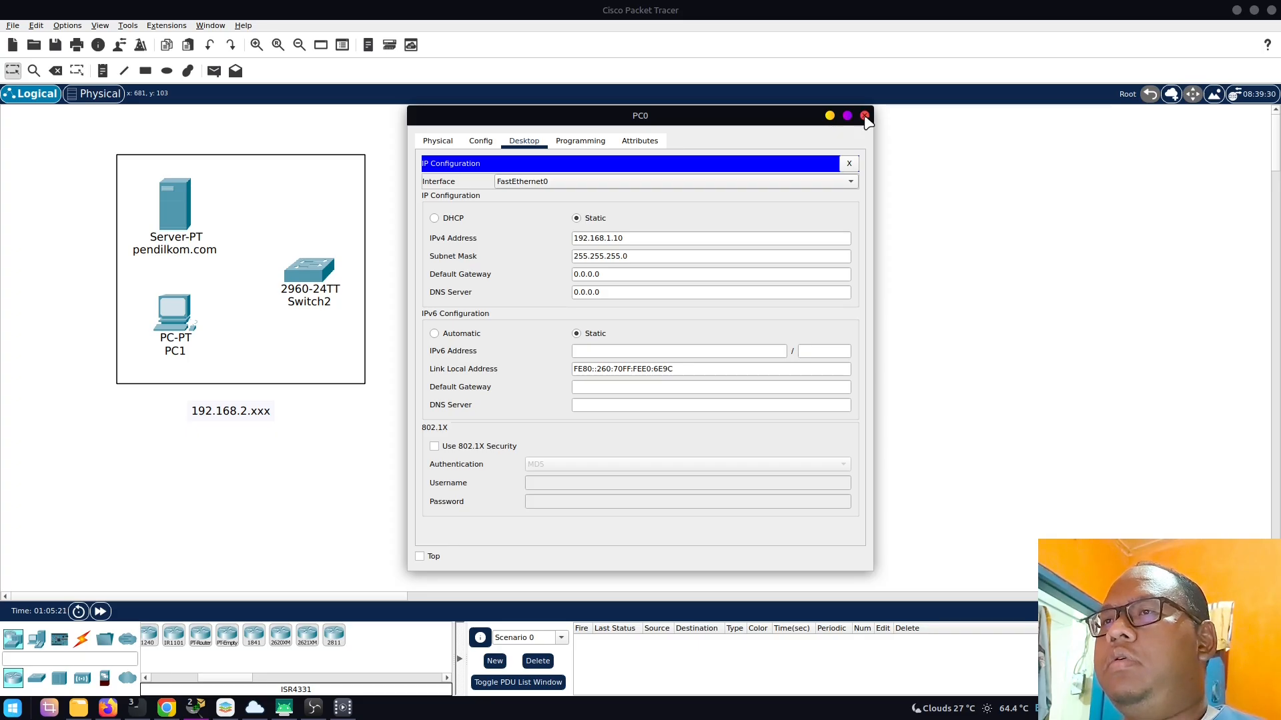
{"action": "left_click", "coordinate": [864, 116]}
{"action": "left_click", "coordinate": [179, 327]}
{"action": "left_click", "coordinate": [476, 213]}
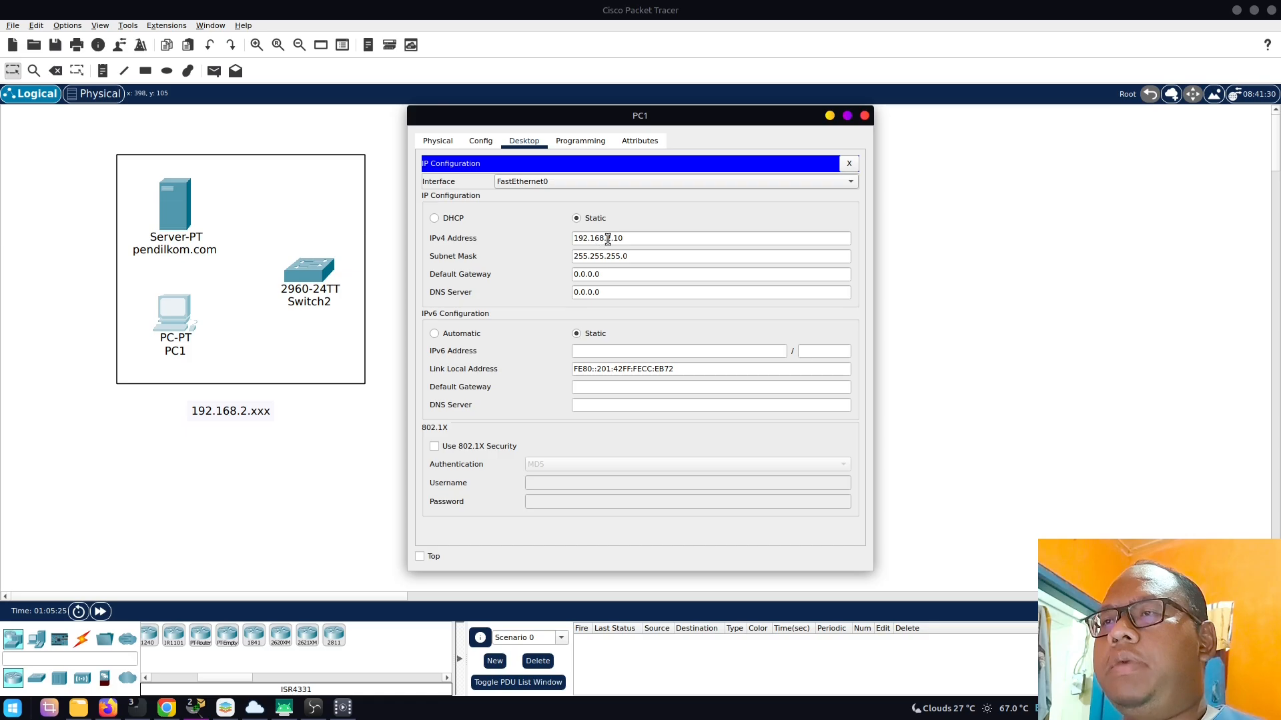
{"action": "left_click", "coordinate": [865, 116]}
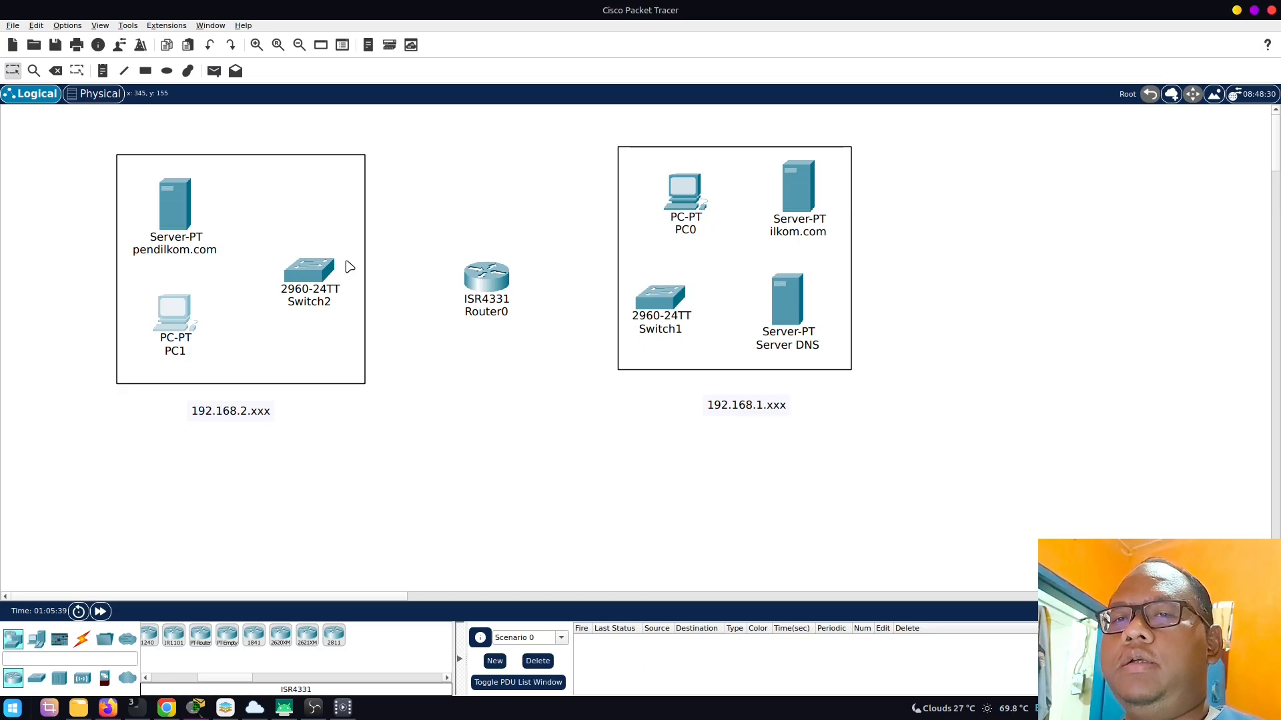
- Connect PC0 to Switch1 with a copper straight-through cable
{"action": "left_click", "coordinate": [82, 639]}
{"action": "left_click", "coordinate": [207, 636]}
{"action": "left_click", "coordinate": [692, 197]}
{"action": "left_click", "coordinate": [719, 246]}
{"action": "left_click", "coordinate": [674, 298]}
{"action": "left_click", "coordinate": [721, 317]}
- Connect the ilkom.com server and Server DNS to Switch1 with copper straight-through cables
{"action": "left_click", "coordinate": [800, 200]}
{"action": "left_click", "coordinate": [830, 208]}
{"action": "left_click", "coordinate": [663, 298]}
{"action": "left_click", "coordinate": [708, 326]}
{"action": "left_click", "coordinate": [786, 313]}
{"action": "left_click", "coordinate": [815, 321]}
{"action": "left_click", "coordinate": [663, 297]}
{"action": "left_click", "coordinate": [689, 321]}
- Connect the pendilkom.com server and PC1 to Switch2 with copper straight-through cables
{"action": "left_click", "coordinate": [207, 636]}
{"action": "left_click", "coordinate": [172, 214]}
{"action": "left_click", "coordinate": [202, 222]}
{"action": "left_click", "coordinate": [308, 270]}
{"action": "left_click", "coordinate": [207, 635]}
{"action": "left_click", "coordinate": [182, 324]}
{"action": "left_click", "coordinate": [223, 376]}
{"action": "left_click", "coordinate": [304, 277]}
{"action": "left_click", "coordinate": [357, 298]}
{"action": "left_click", "coordinate": [685, 193]}
{"action": "left_click", "coordinate": [863, 117]}
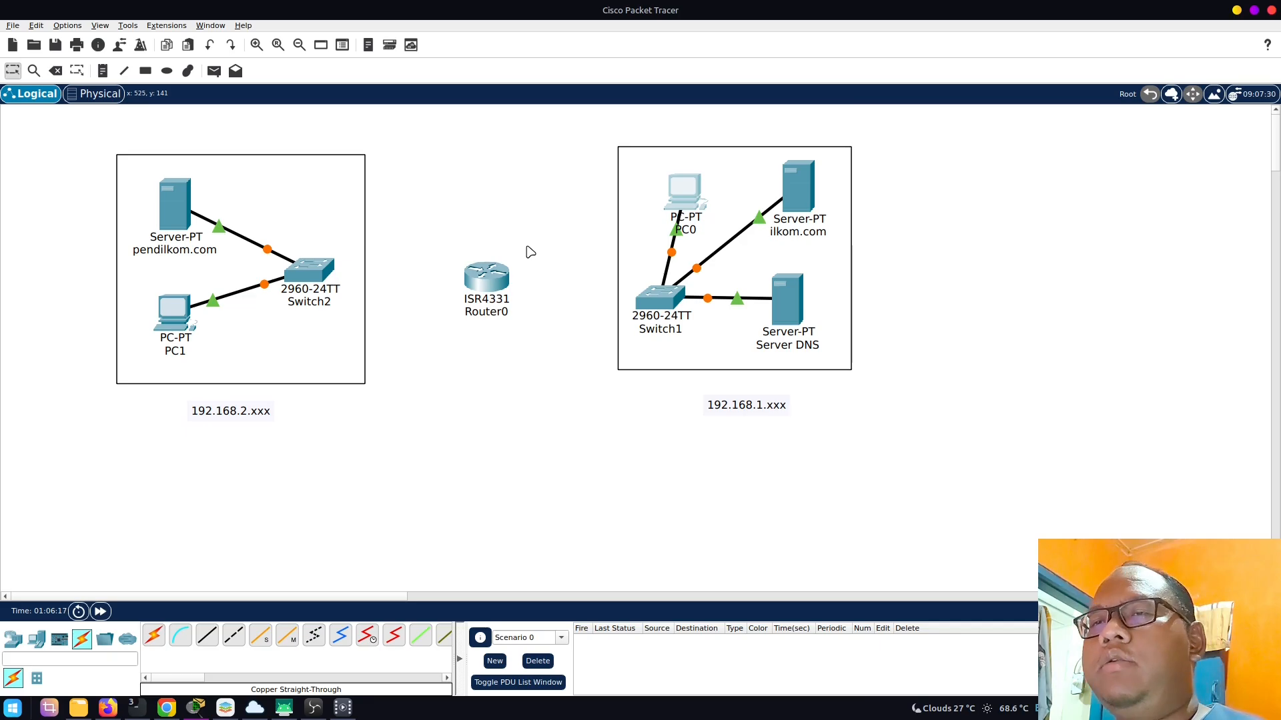
- Examine Router0's GigabitEthernet interfaces in its configuration, moving the window to compare both networks, and close it
{"action": "left_click_drag", "start_coordinate": [487, 299], "coordinate": [496, 291]}
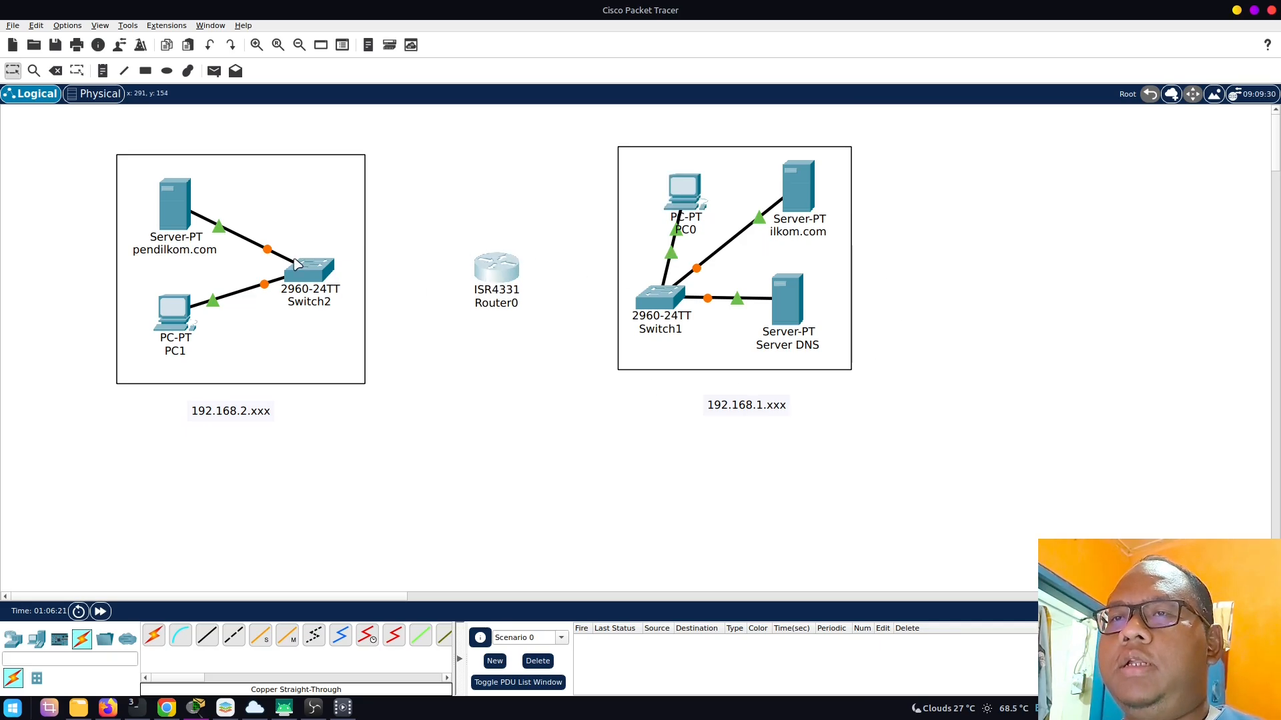
{"action": "left_click_drag", "start_coordinate": [507, 283], "coordinate": [495, 288]}
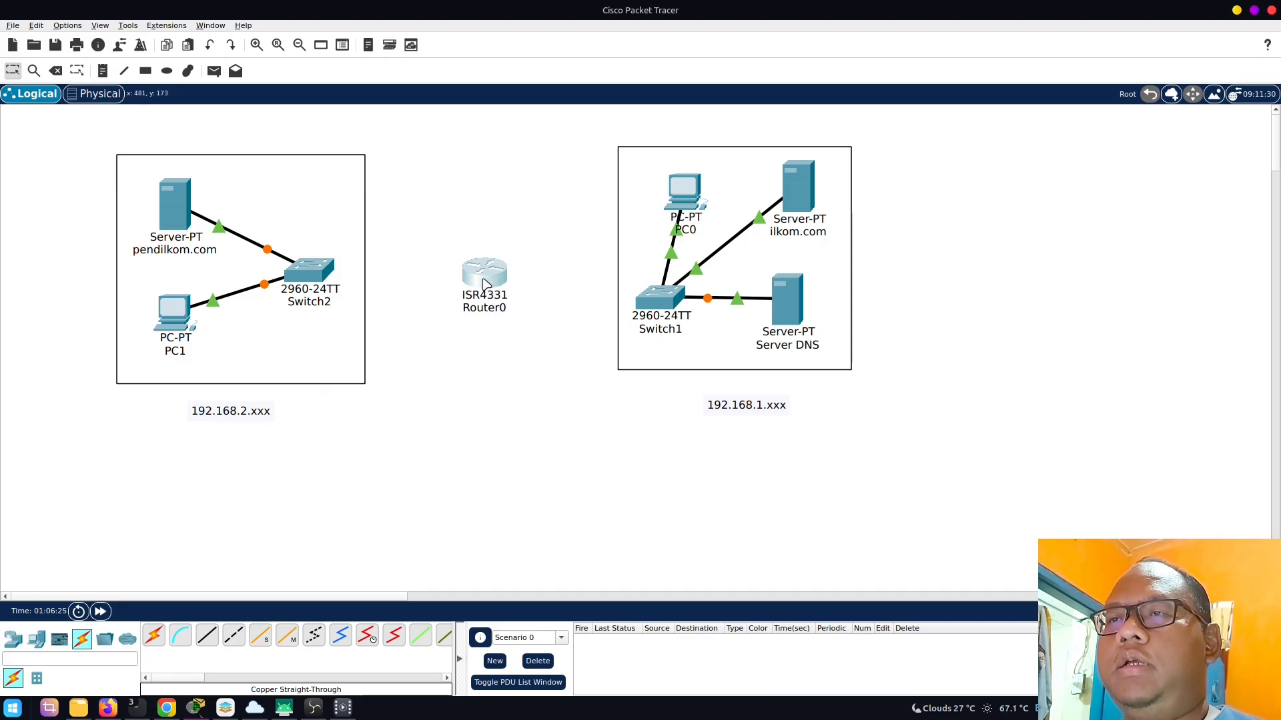
{"action": "left_click", "coordinate": [491, 280]}
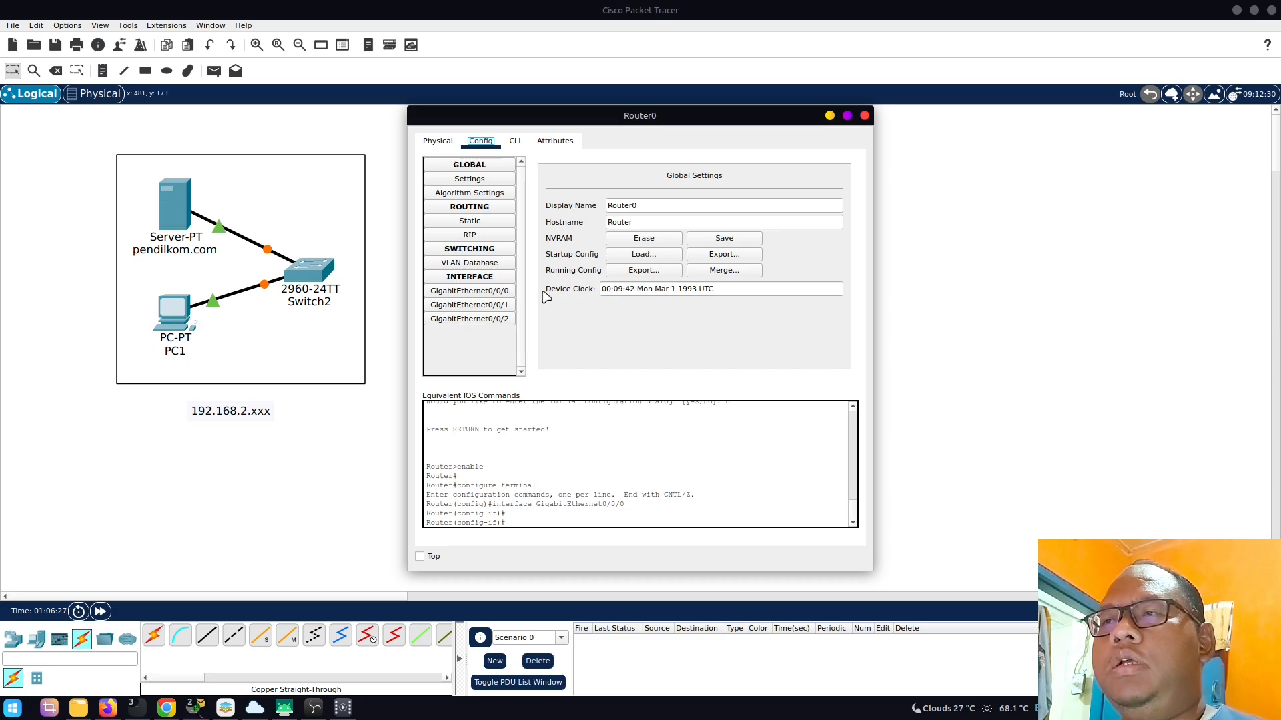
{"action": "left_click_drag", "start_coordinate": [659, 124], "coordinate": [948, 124]}
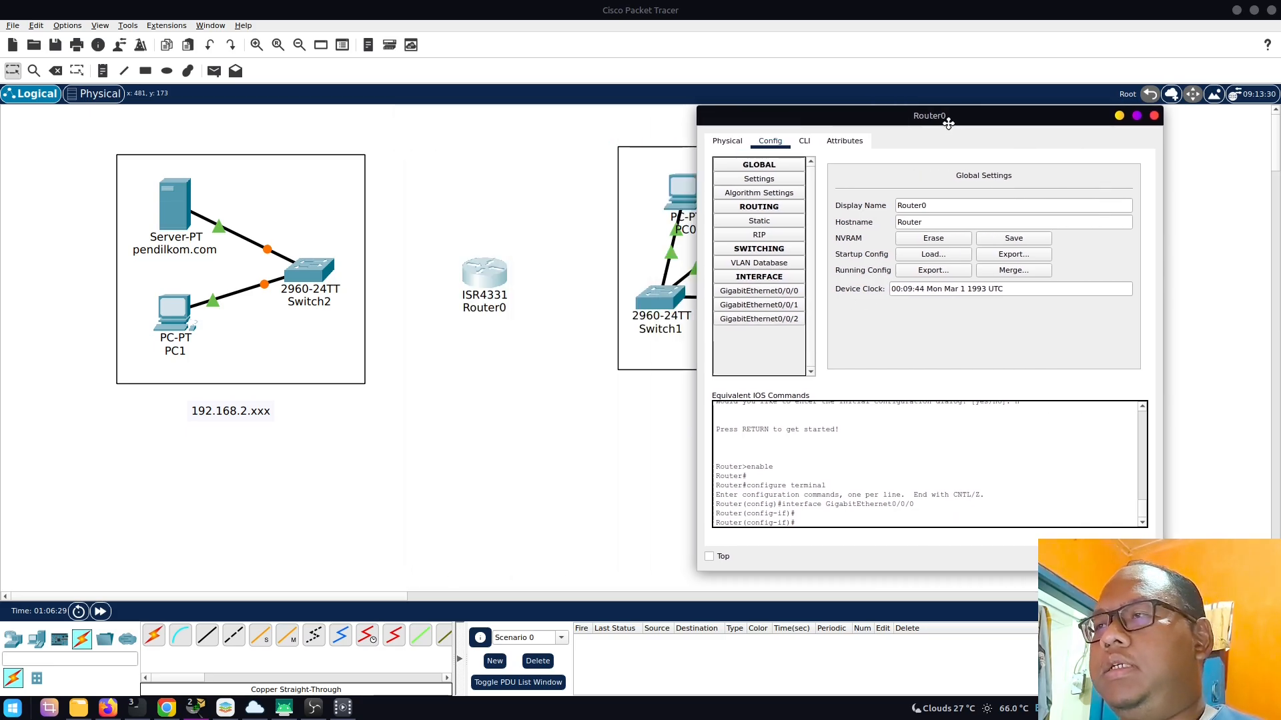
{"action": "left_click_drag", "start_coordinate": [839, 118], "coordinate": [291, 120]}
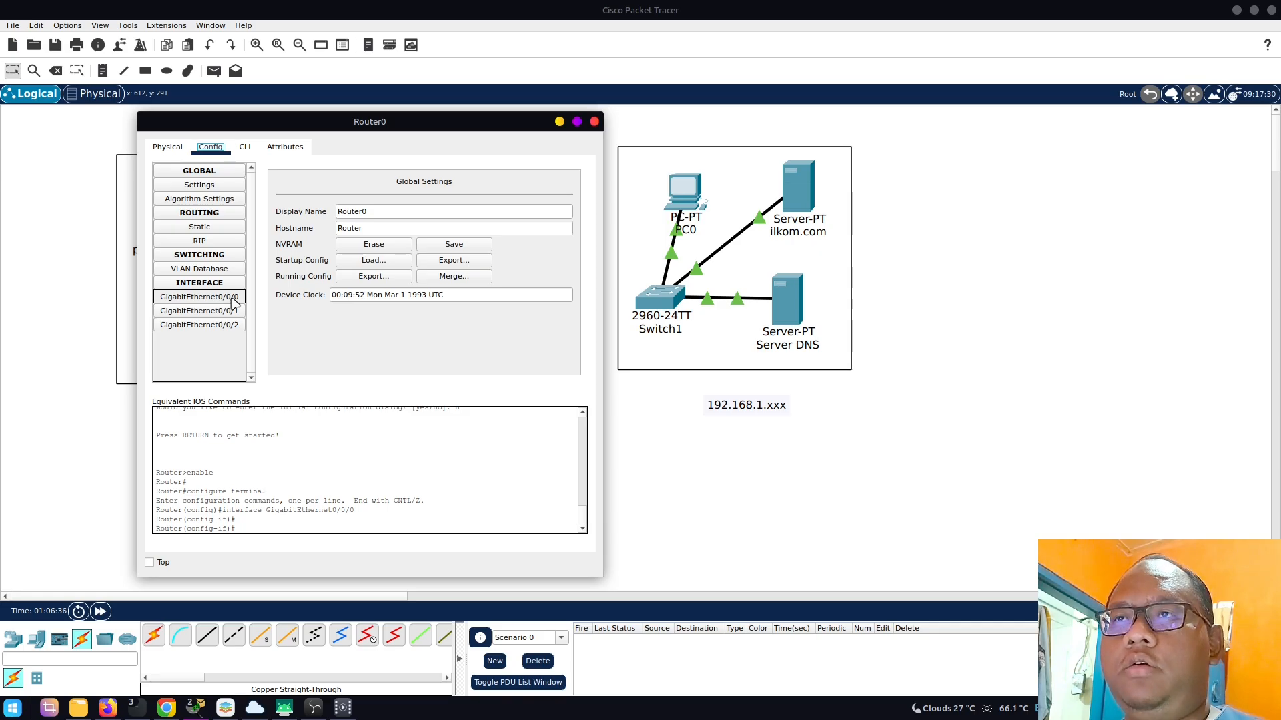
{"action": "left_click_drag", "start_coordinate": [412, 125], "coordinate": [909, 119]}
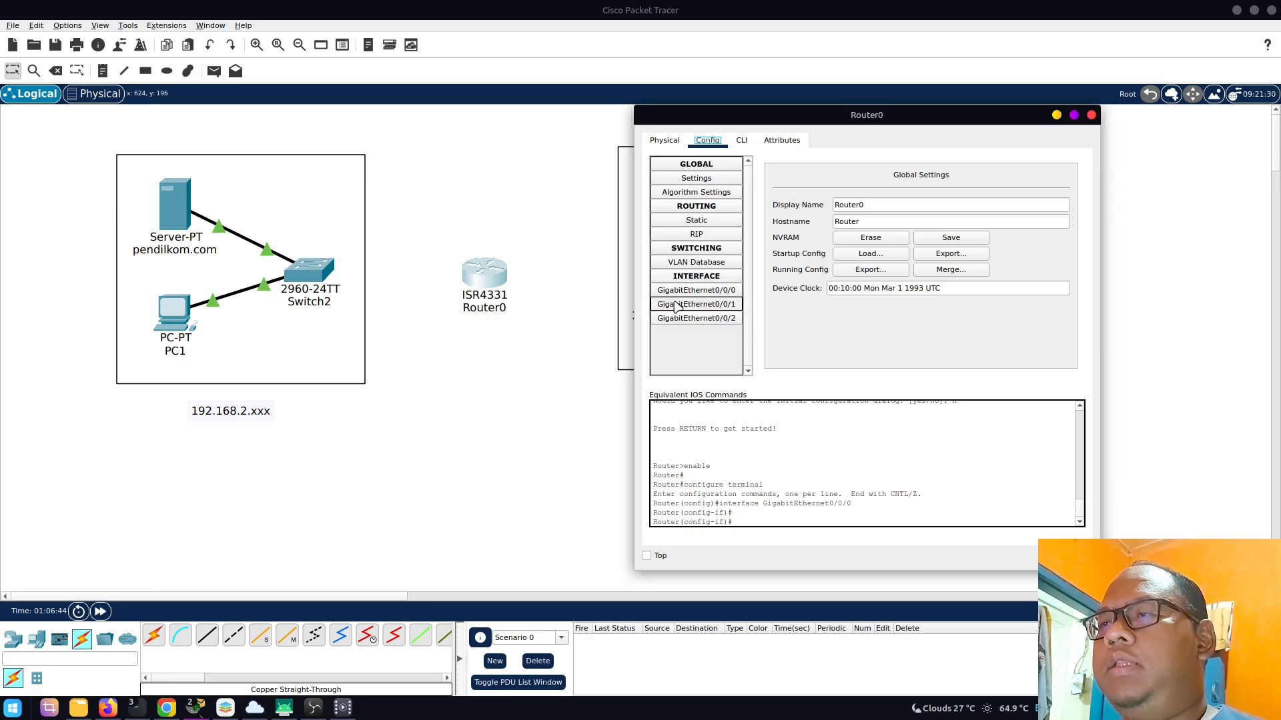
{"action": "left_click", "coordinate": [1091, 115]}
- Cable Switch1 to Router0's GigabitEthernet0/0/0 and Switch2 to its GigabitEthernet0/0/1 with copper straight-through
{"action": "left_click", "coordinate": [659, 299]}
{"action": "left_click", "coordinate": [691, 614]}
{"action": "left_click", "coordinate": [495, 270]}
{"action": "left_click", "coordinate": [533, 319]}
{"action": "left_click", "coordinate": [202, 638]}
{"action": "left_click", "coordinate": [308, 270]}
{"action": "left_click", "coordinate": [342, 602]}
{"action": "left_click", "coordinate": [480, 273]}
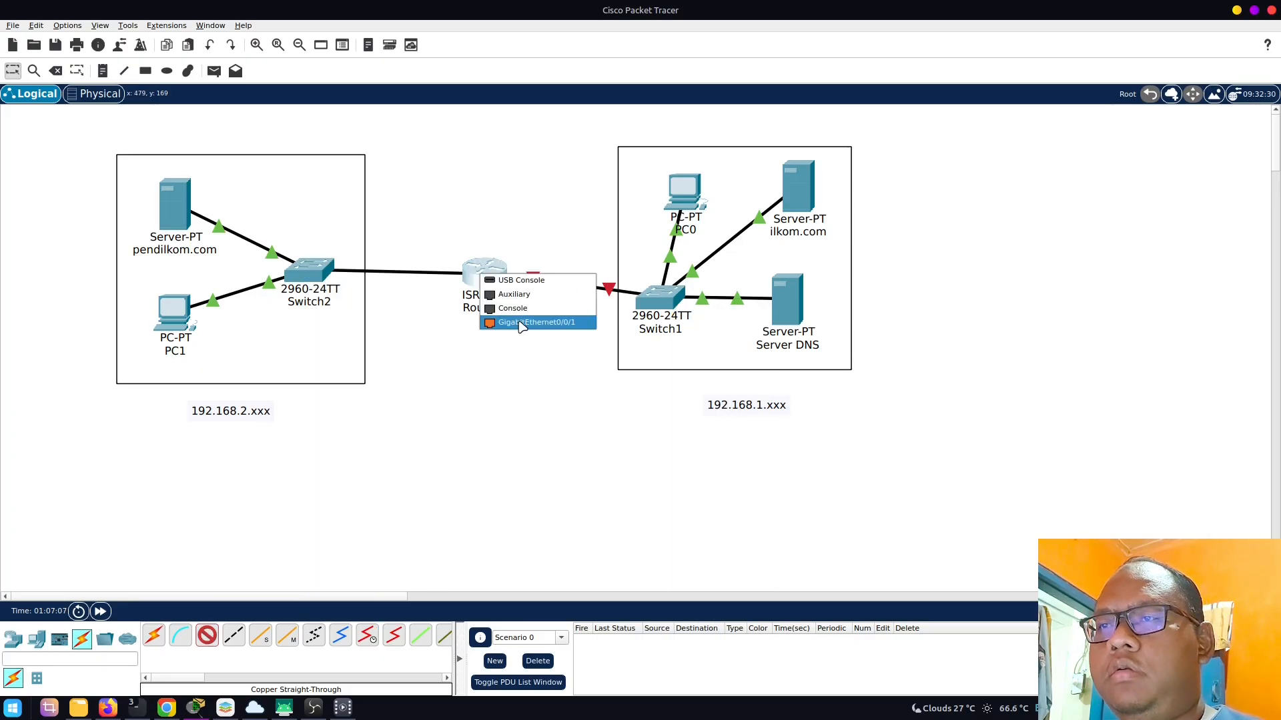
{"action": "left_click", "coordinate": [521, 323]}
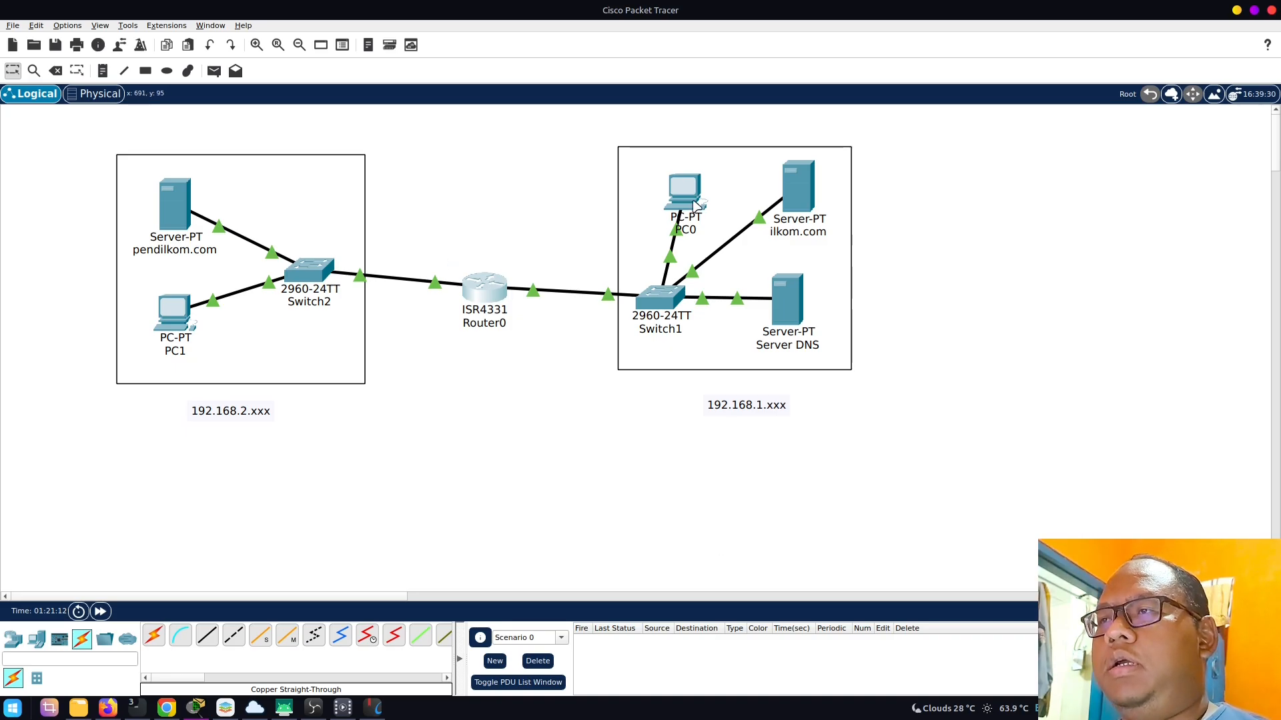
- Review the default gateway in PC0's IP configuration and close its window
{"action": "mouse_move", "coordinate": [673, 209]}
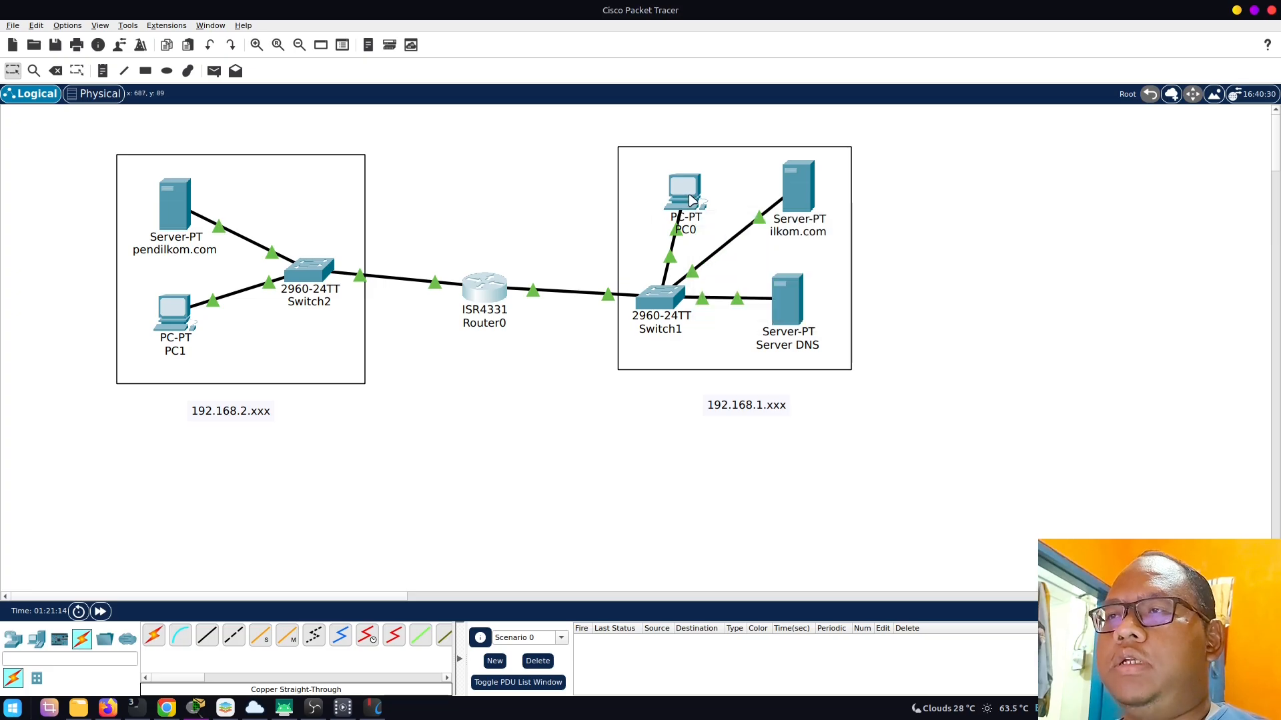
{"action": "left_click", "coordinate": [687, 196]}
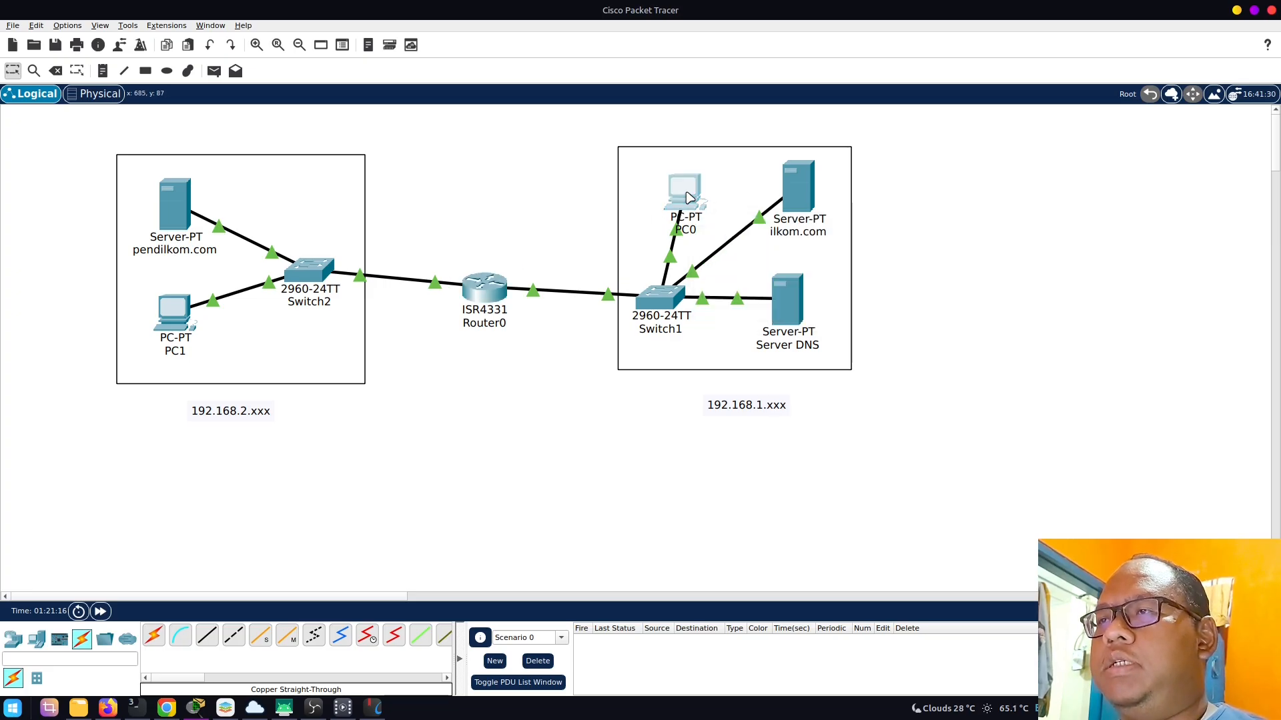
{"action": "left_click", "coordinate": [468, 193]}
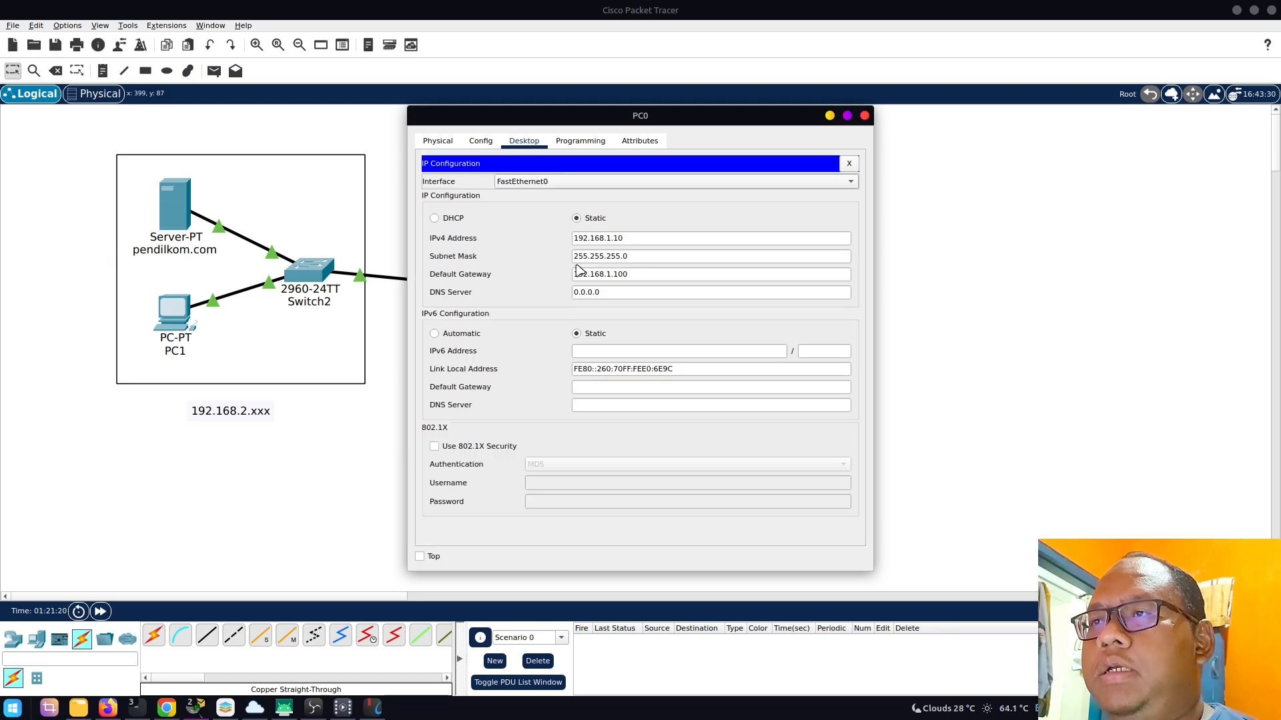
{"action": "left_click_drag", "start_coordinate": [574, 274], "coordinate": [623, 274]}
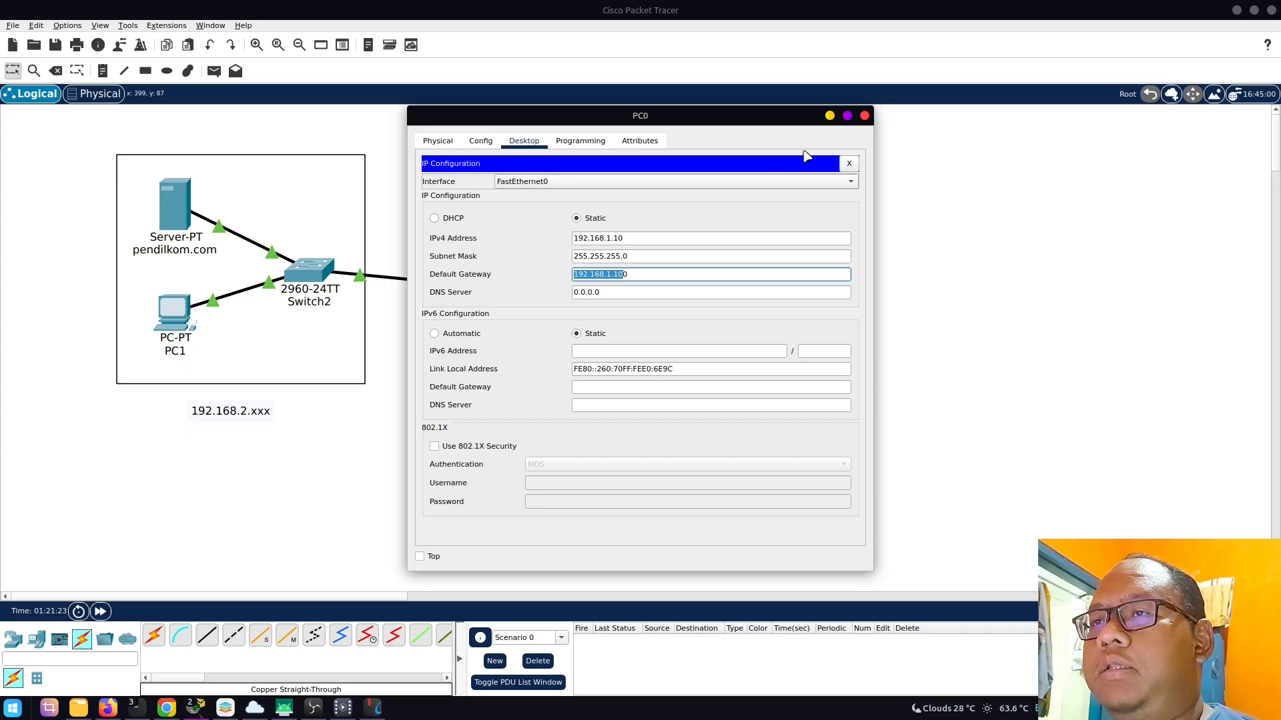
{"action": "left_click", "coordinate": [865, 116]}
- Review the default gateway in PC1's IP configuration against the topology and close its window
{"action": "left_click", "coordinate": [175, 317]}
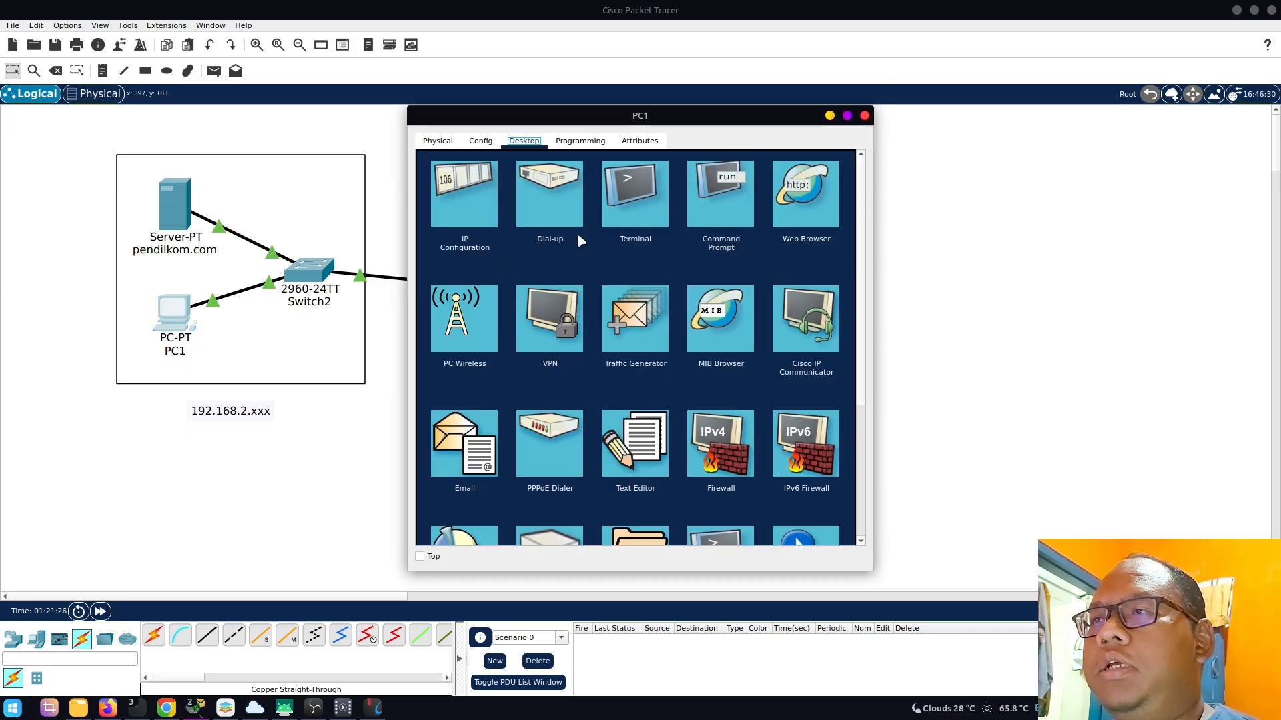
{"action": "left_click", "coordinate": [464, 209]}
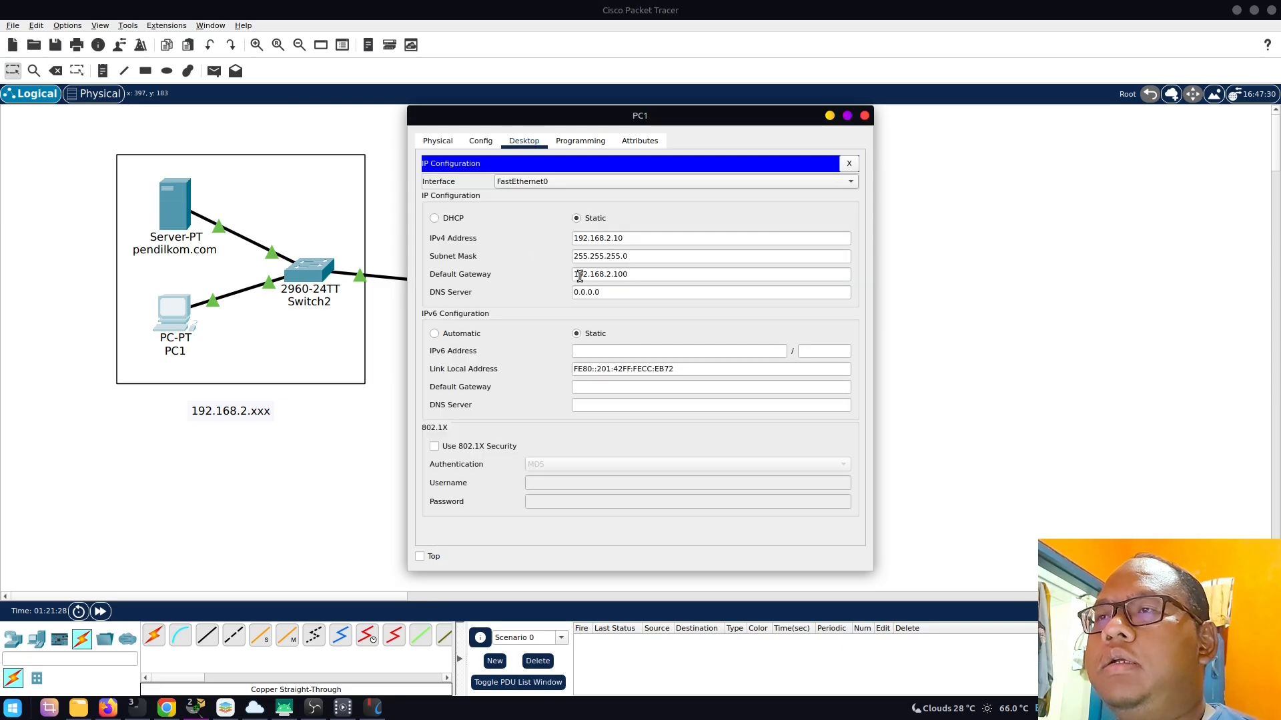
{"action": "left_click_drag", "start_coordinate": [574, 275], "coordinate": [611, 274]}
{"action": "left_click_drag", "start_coordinate": [650, 117], "coordinate": [906, 116]}
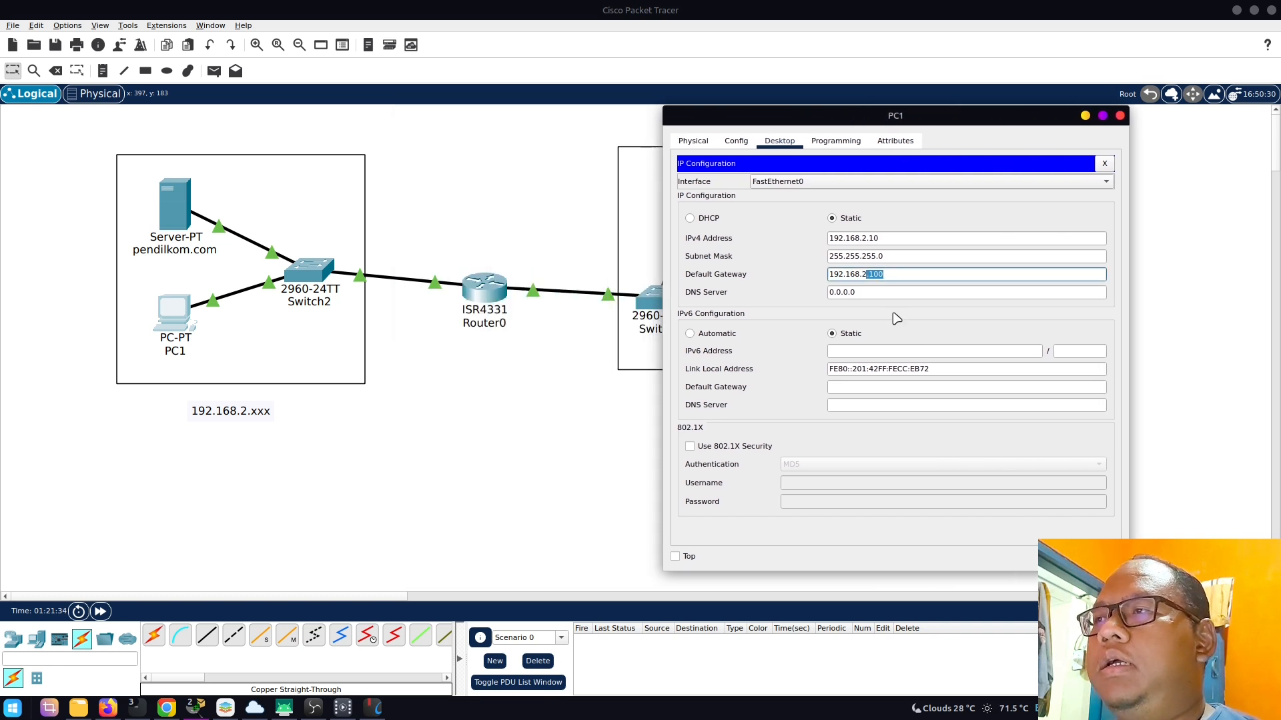
{"action": "left_click", "coordinate": [883, 274]}
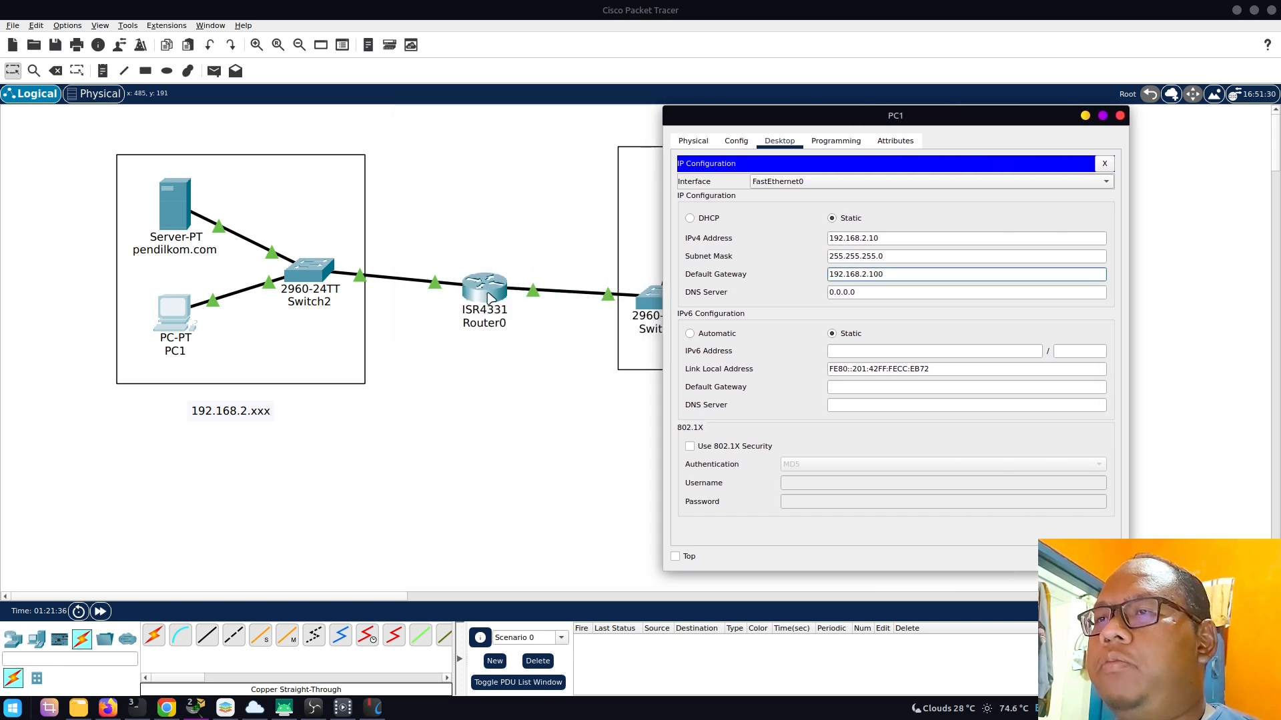
{"action": "left_click", "coordinate": [1120, 116]}
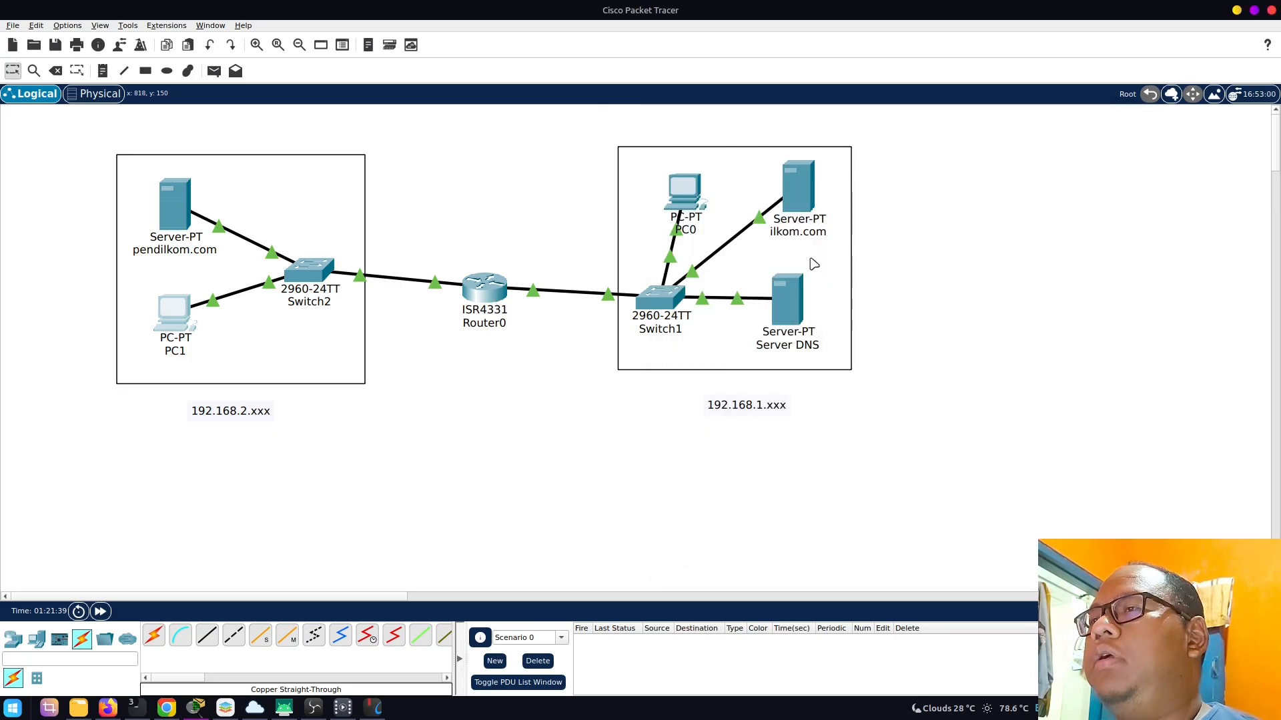
- Copy the default gateway address from PC0's IP configuration and close its window
{"action": "left_click", "coordinate": [685, 194]}
{"action": "left_click", "coordinate": [477, 200]}
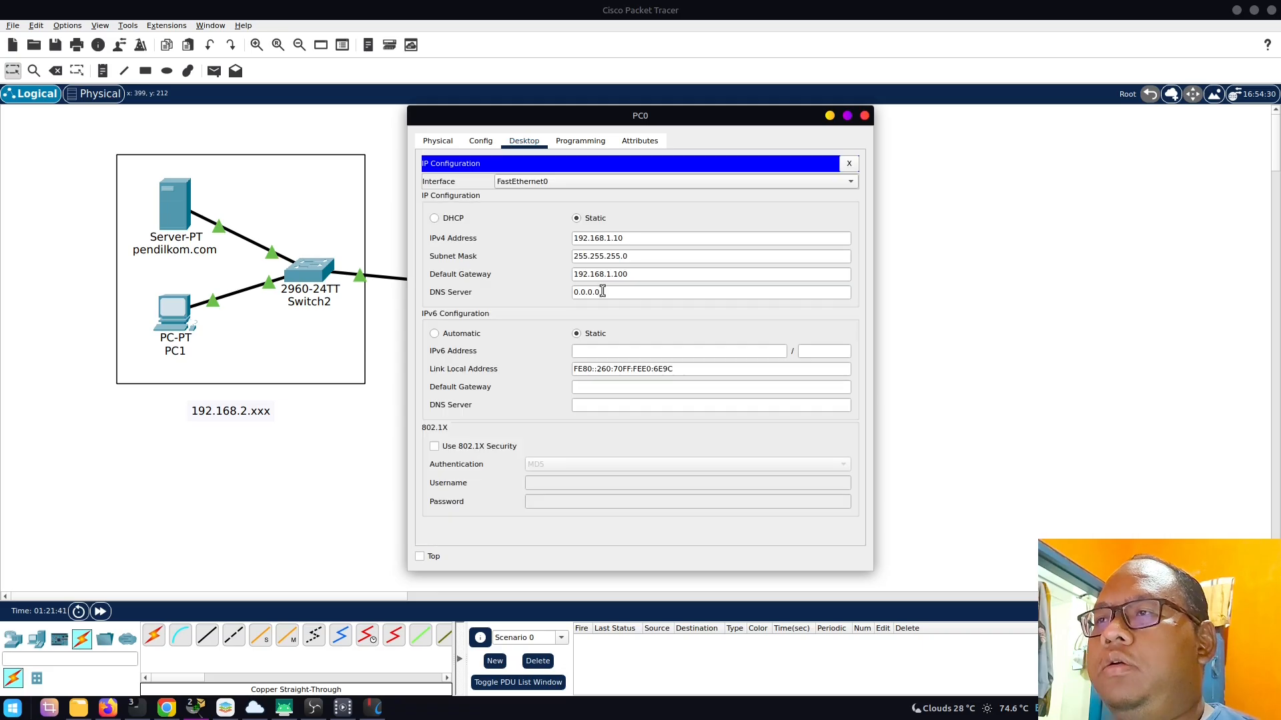
{"action": "left_click_drag", "start_coordinate": [642, 274], "coordinate": [497, 280]}
{"action": "key", "text": "ctrl+c"}
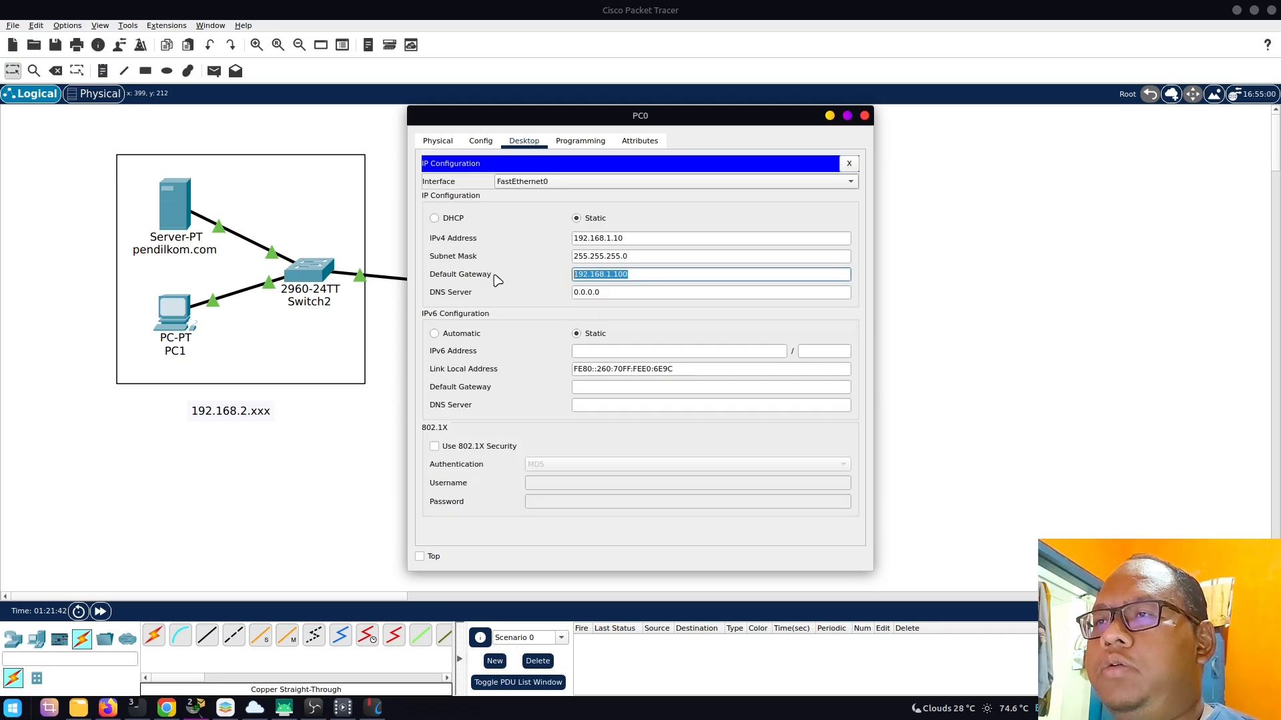
{"action": "left_click", "coordinate": [864, 116]}
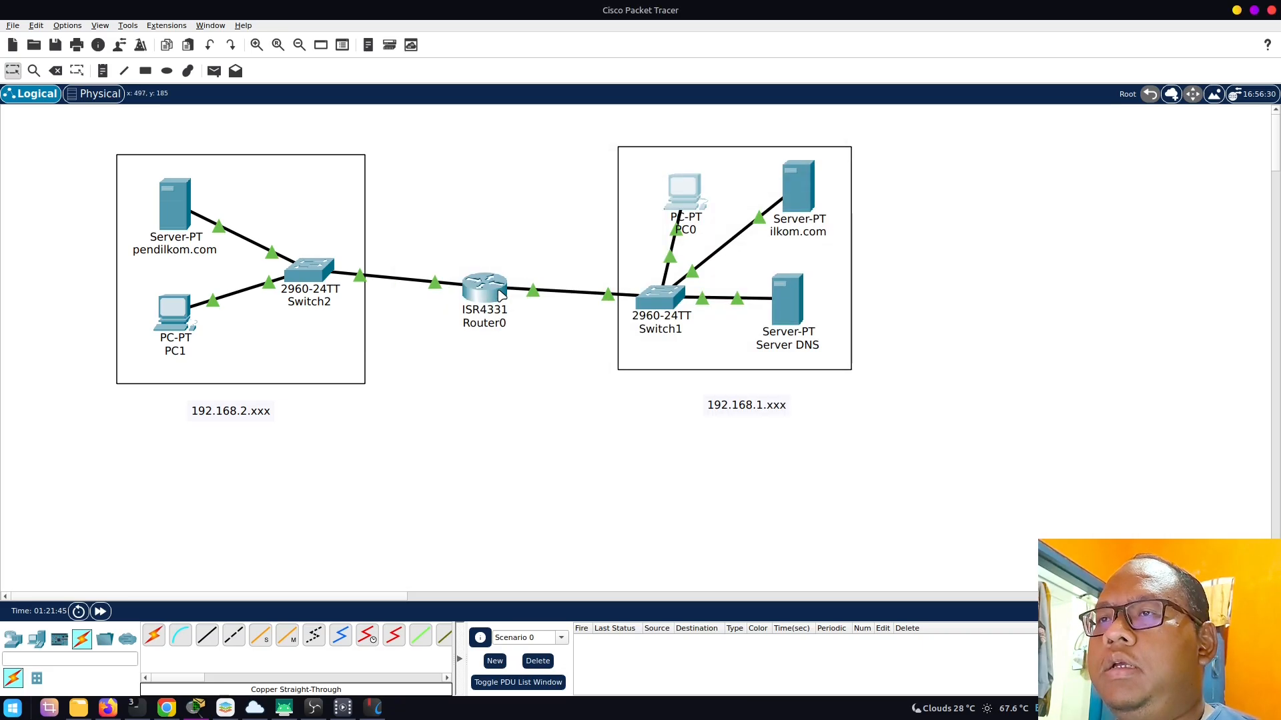
- Set Router0's GigabitEthernet0/0/0 to IPv4 address 192.168.1.100 with subnet mask 255.255.255.0
{"action": "mouse_move", "coordinate": [501, 294]}
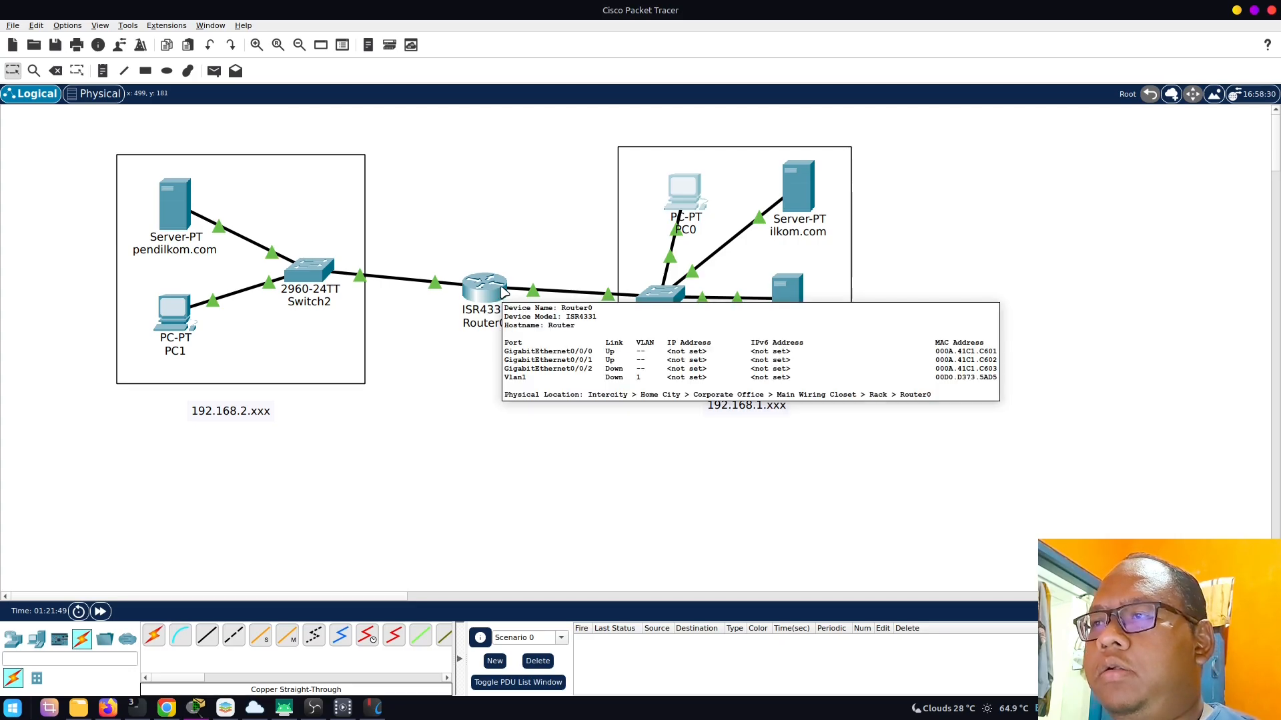
{"action": "left_click", "coordinate": [504, 293]}
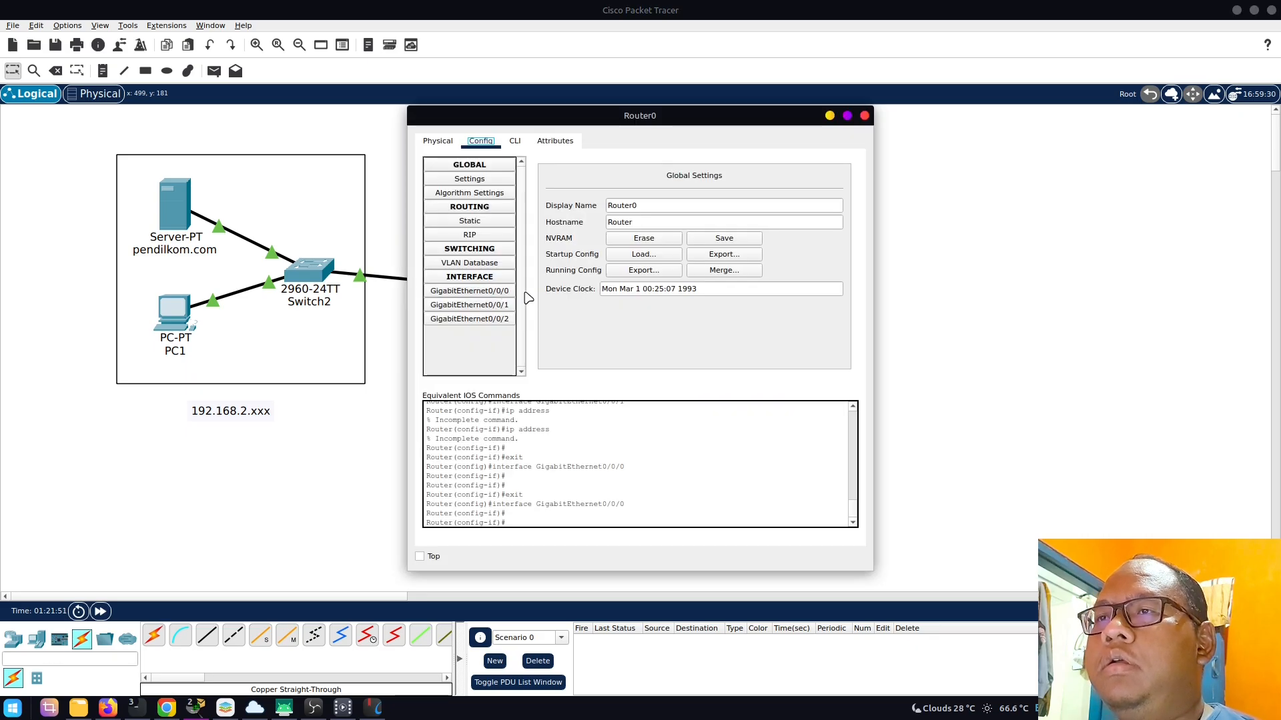
{"action": "left_click", "coordinate": [500, 295]}
{"action": "left_click", "coordinate": [720, 254]}
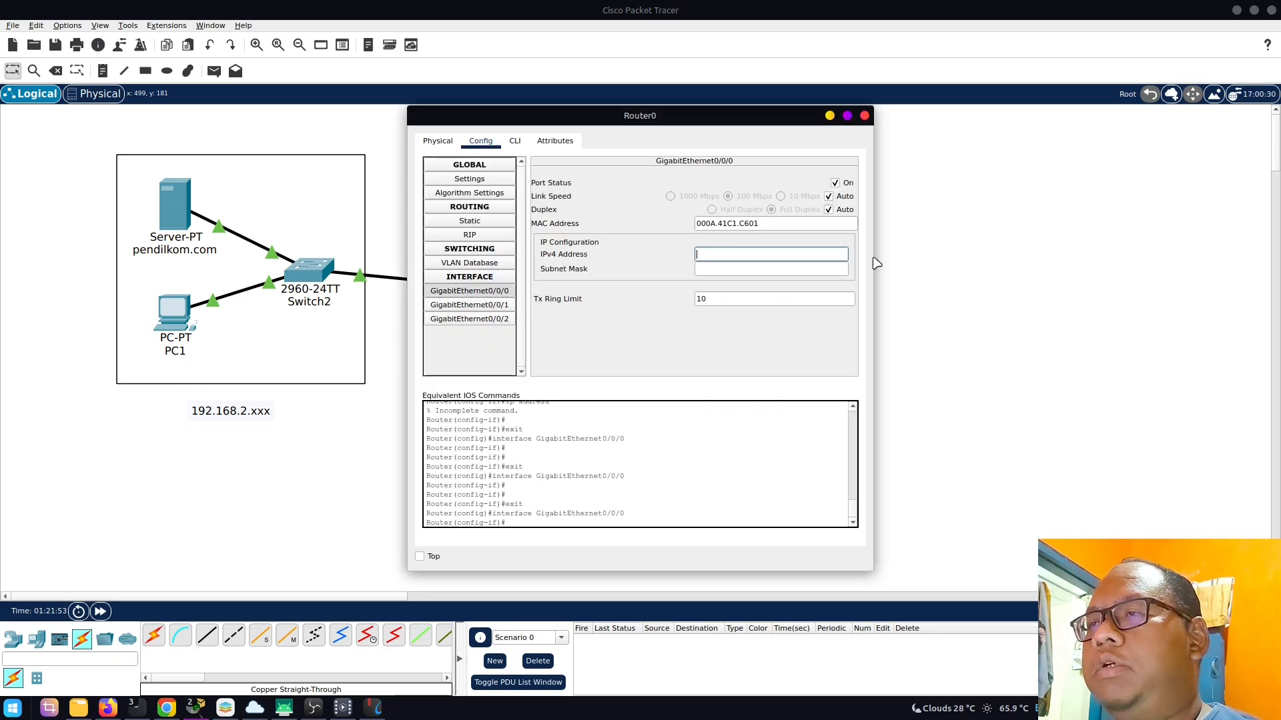
{"action": "key", "text": "ctrl+v"}
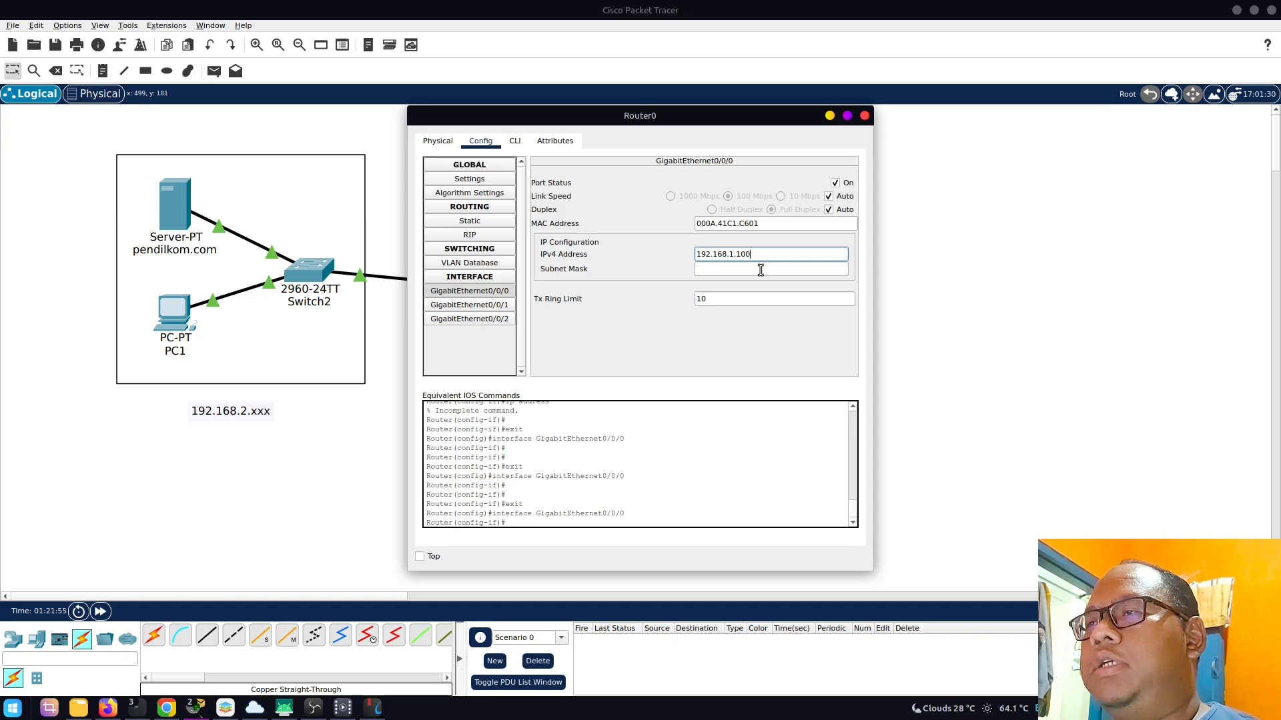
{"action": "left_click", "coordinate": [761, 270]}
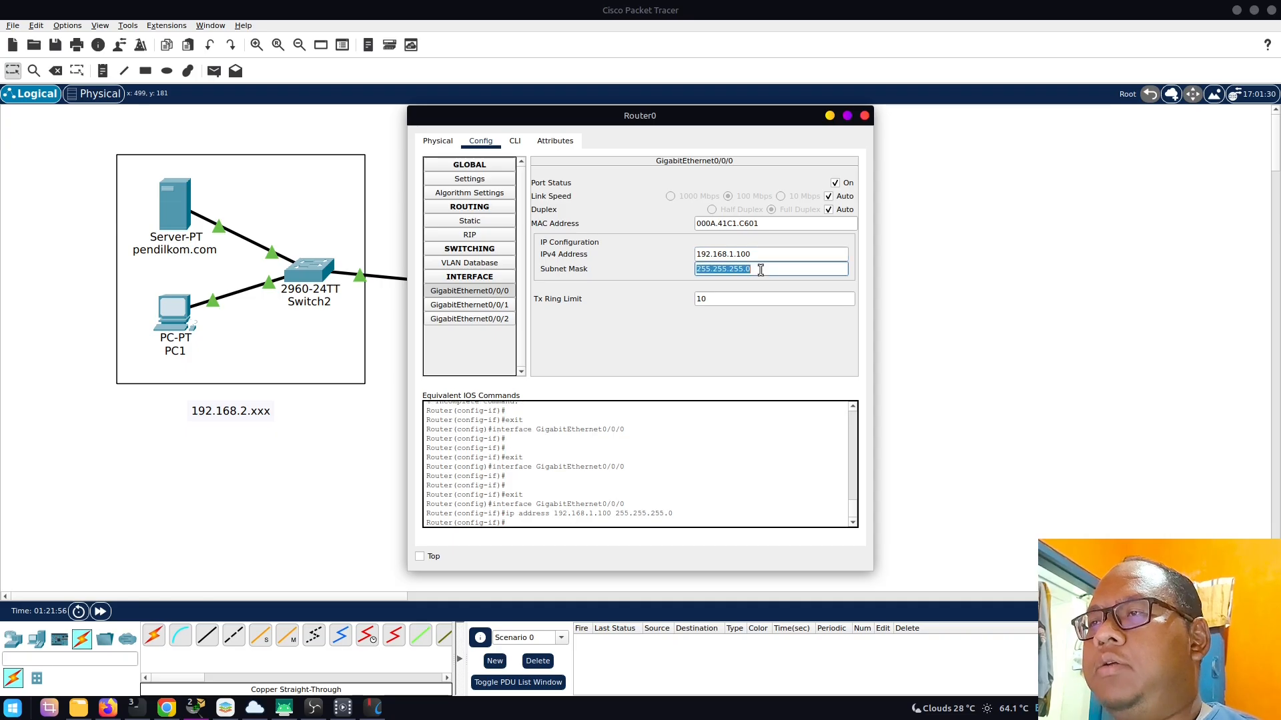
- Set Router0's GigabitEthernet0/0/1 to IPv4 address 192.168.2.100 with subnet mask 255.255.255.0 and close the router's window
{"action": "left_click", "coordinate": [470, 307]}
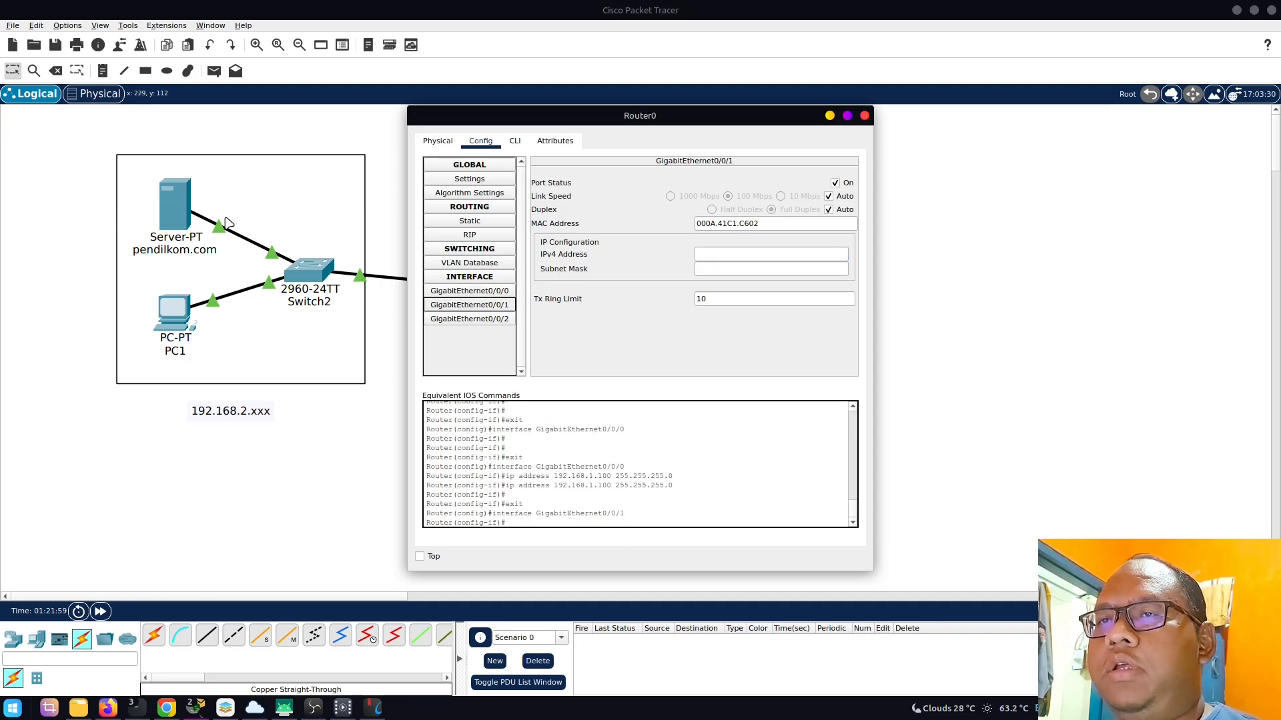
{"action": "left_click", "coordinate": [727, 257]}
{"action": "key", "text": "ctrl+v"}
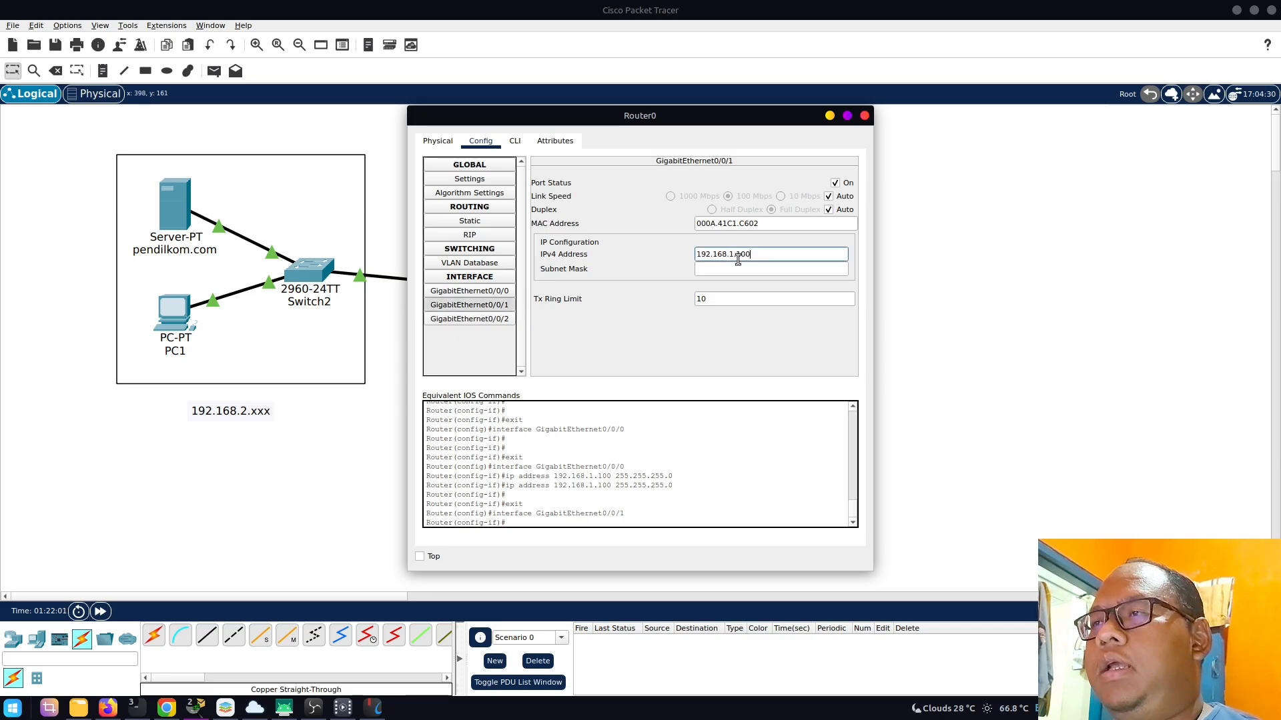
{"action": "key", "text": "Left"}
{"action": "key", "text": "Left"}
{"action": "key", "text": "Left"}
{"action": "key", "text": "Left"}
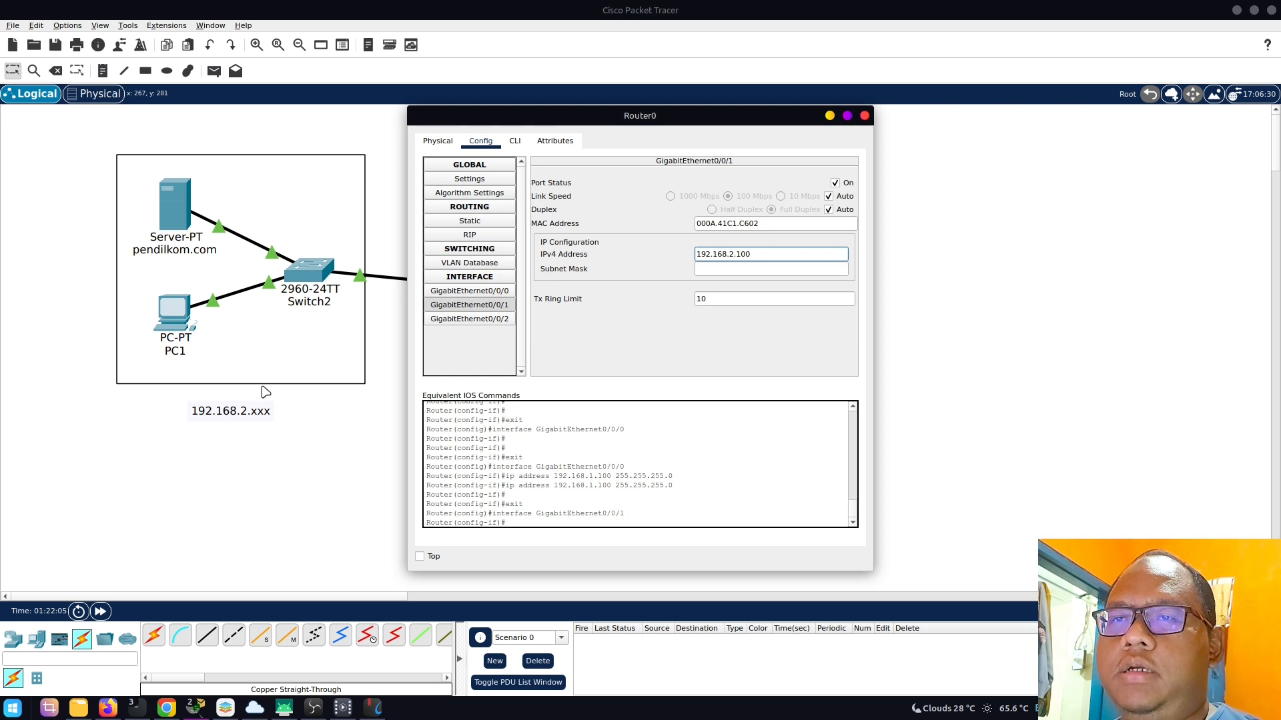
{"action": "key", "text": "Tab"}
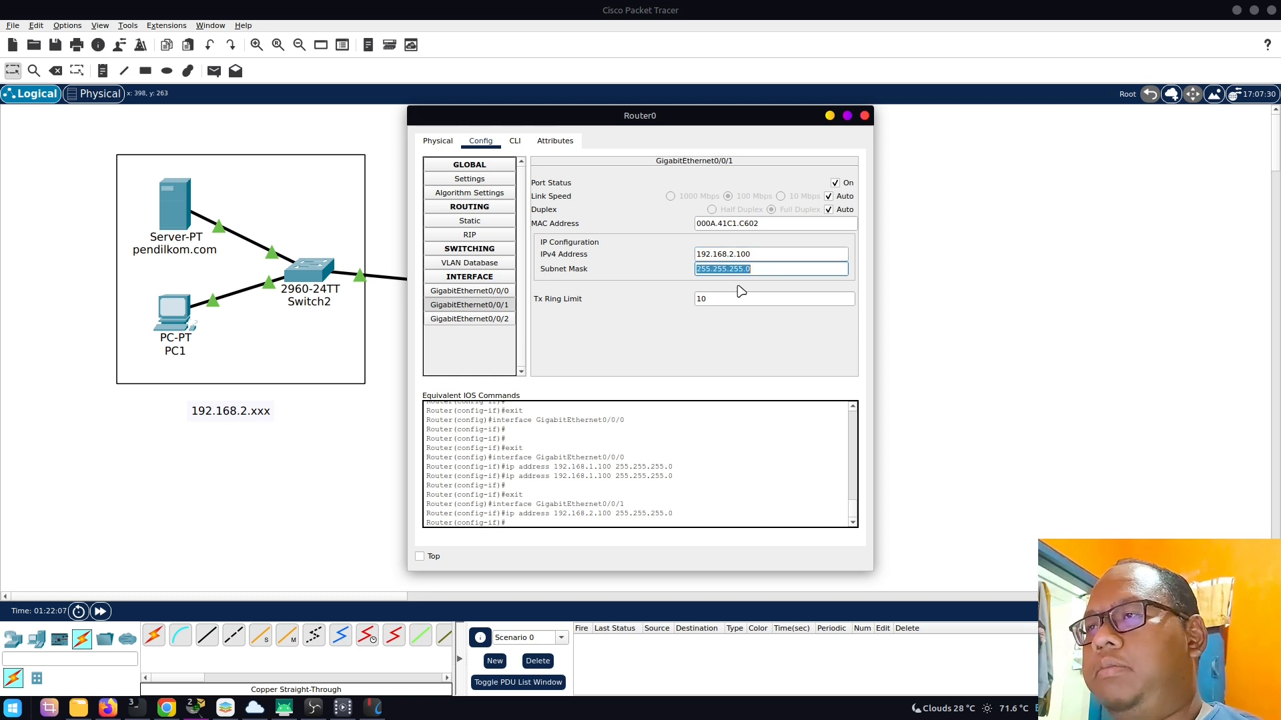
{"action": "left_click", "coordinate": [864, 116]}
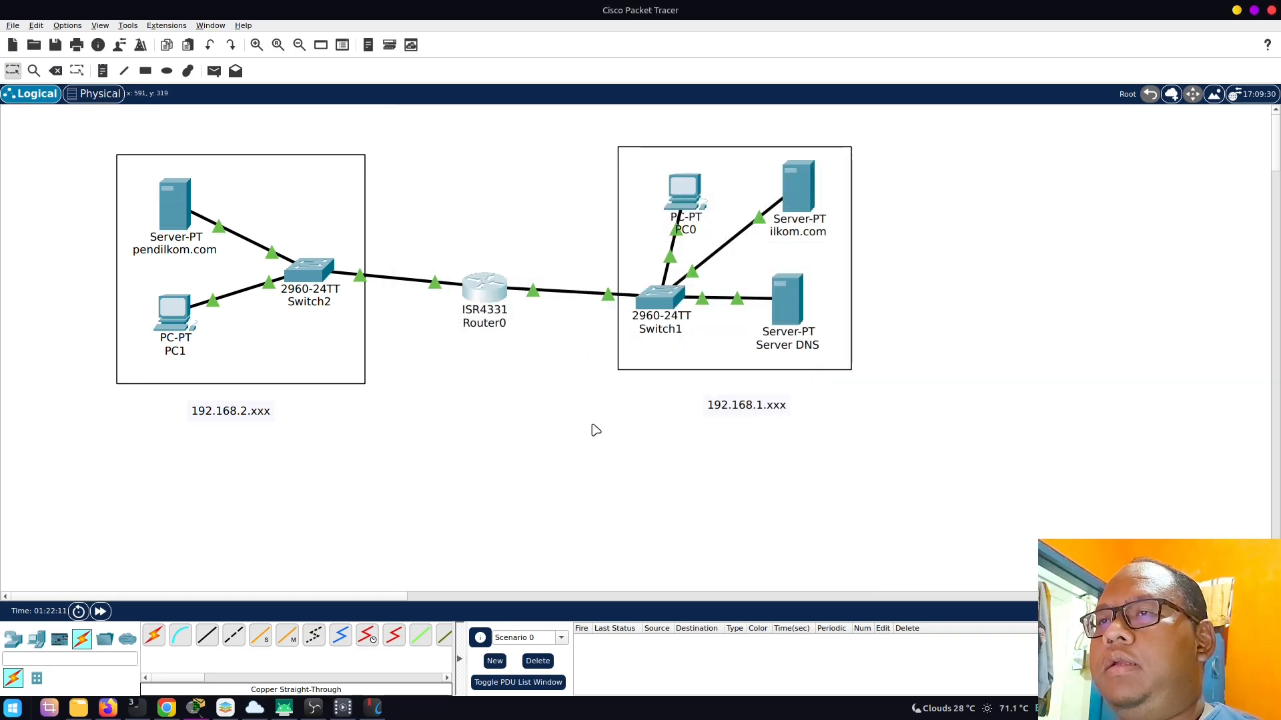
- Check the exercise's task list in Soal Tugas 3.docx in ONLYOFFICE and return to Packet Tracer
{"action": "left_click", "coordinate": [225, 707]}
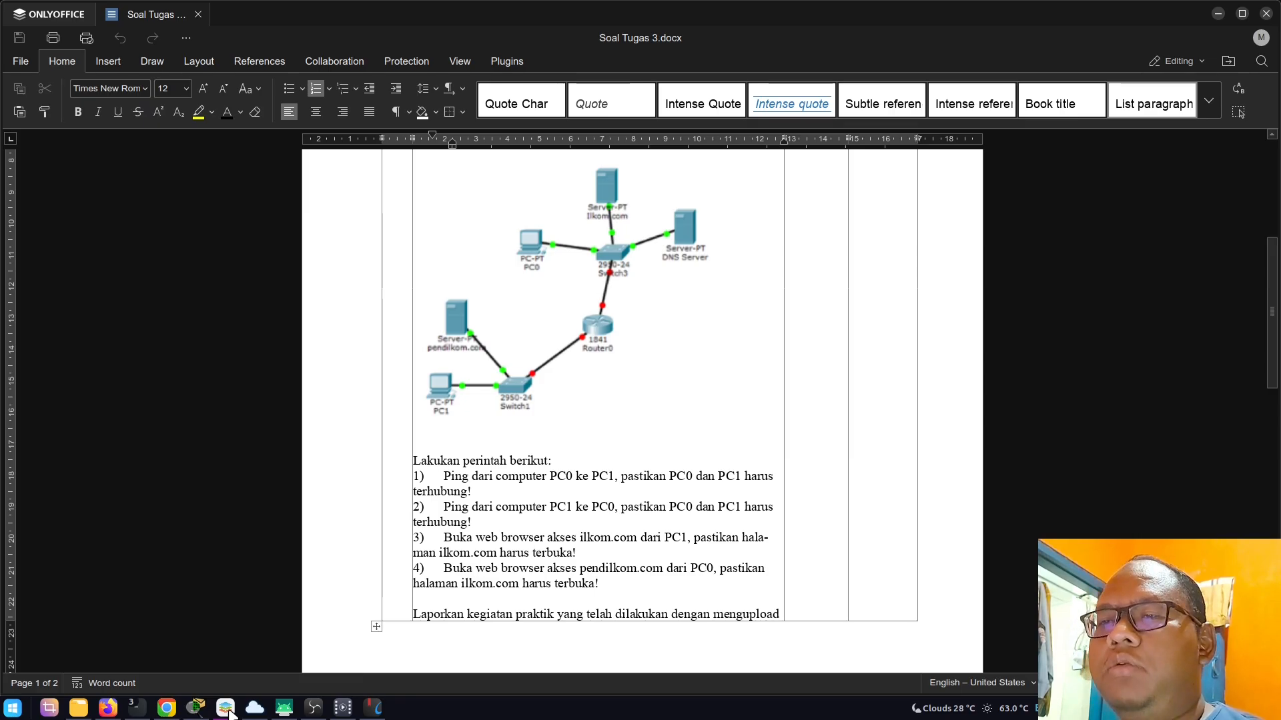
{"action": "left_click", "coordinate": [227, 708]}
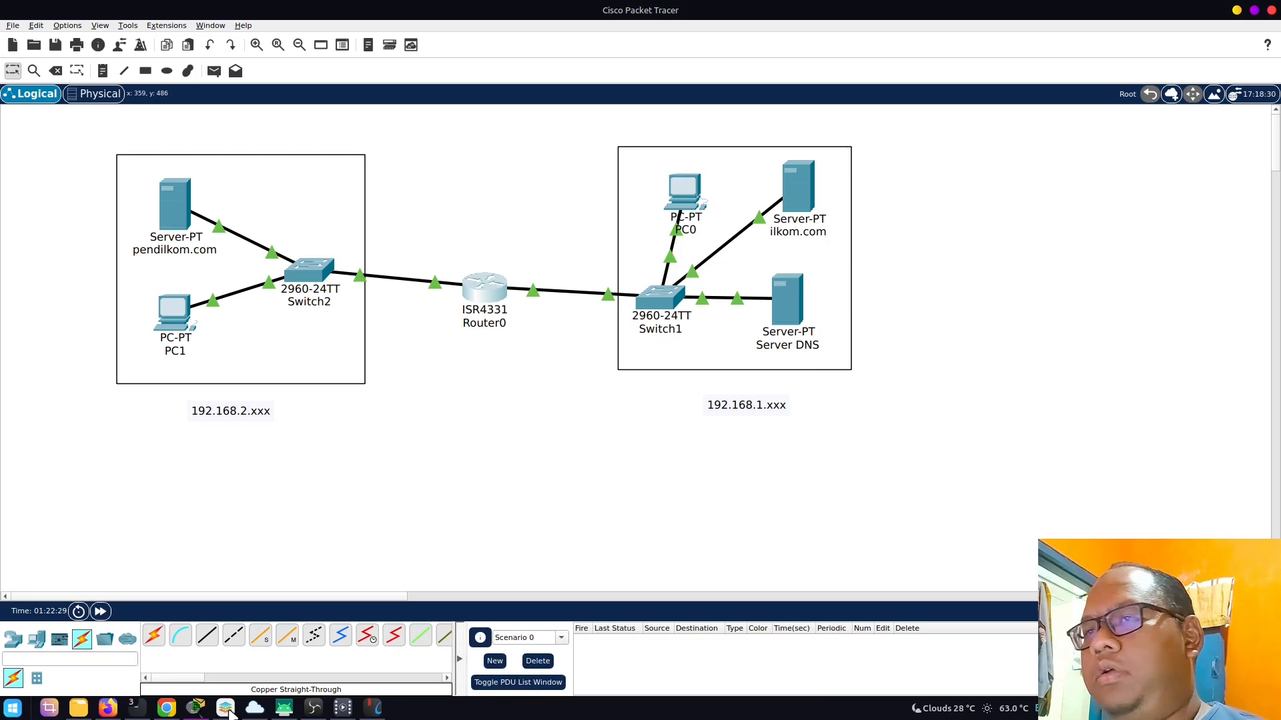
{"action": "left_click", "coordinate": [227, 709]}
{"action": "left_click", "coordinate": [227, 708]}
- Ping PC1 at 192.168.2.10 from PC0's command prompt and close PC0's window
{"action": "left_click", "coordinate": [686, 193]}
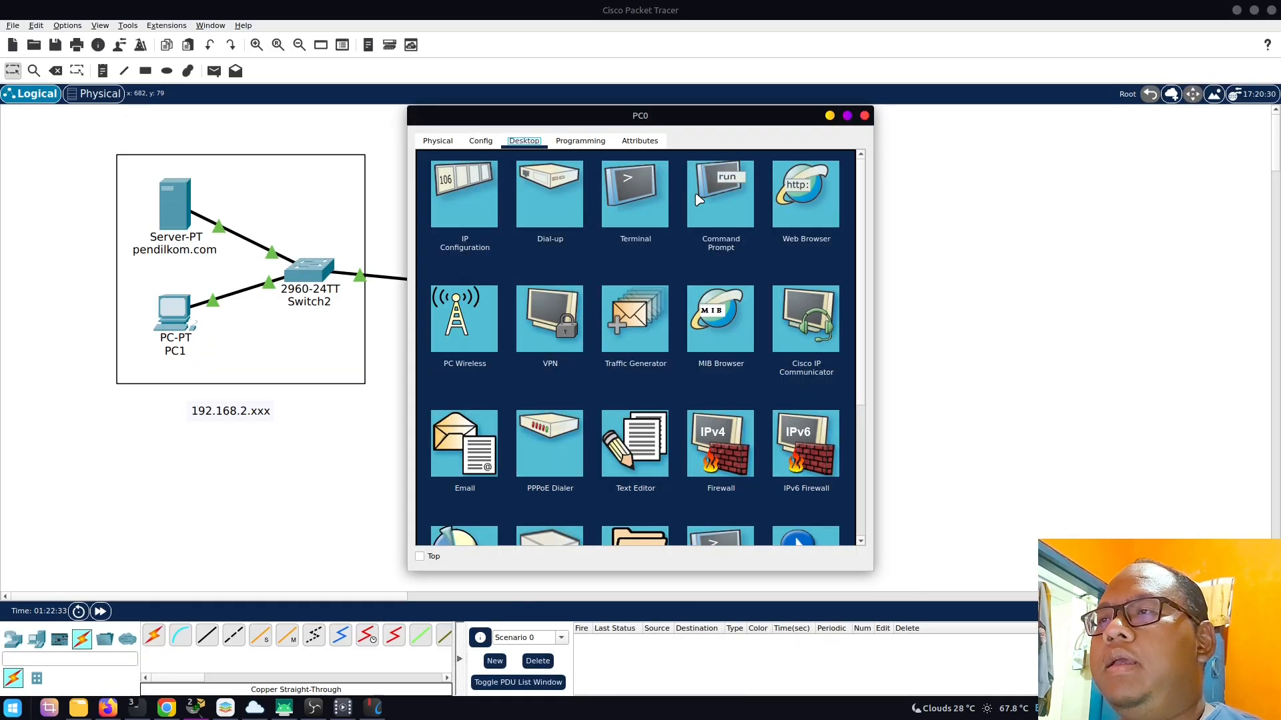
{"action": "left_click", "coordinate": [717, 196]}
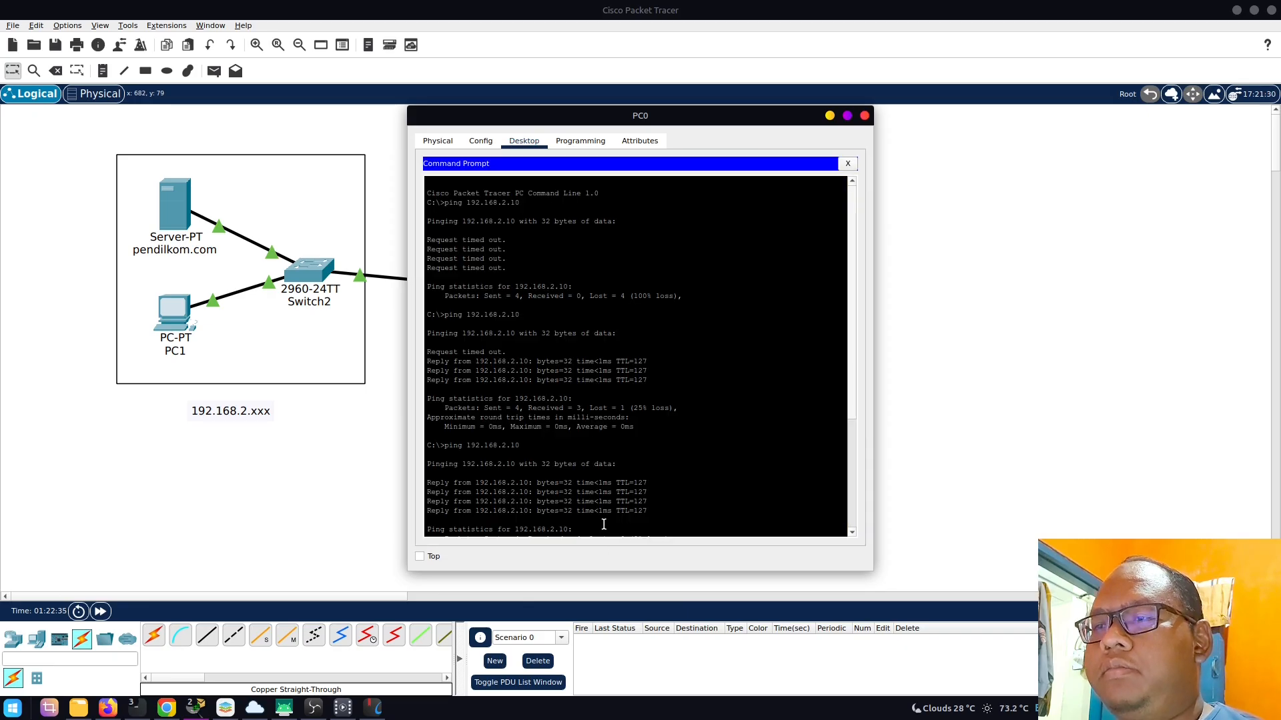
{"action": "scroll", "coordinate": [604, 524], "scroll_direction": "down", "scroll_amount": 6}
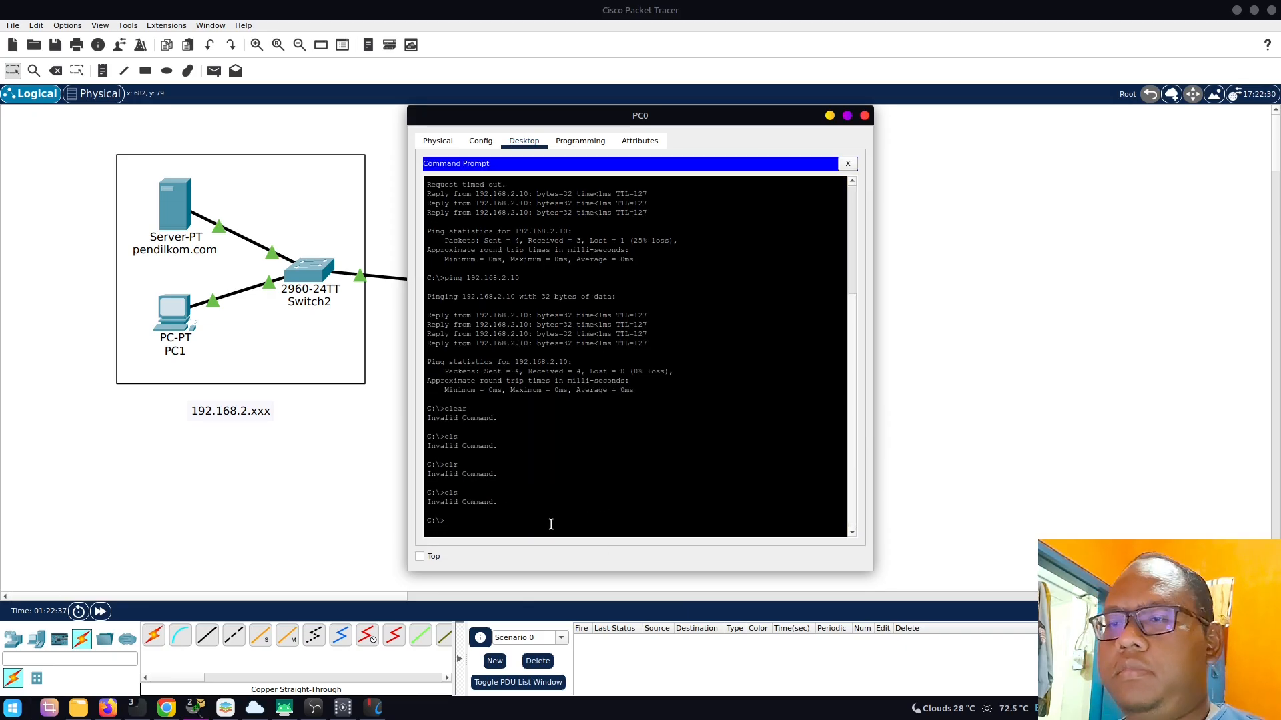
{"action": "type", "text": "ping 192.168.2.10"}
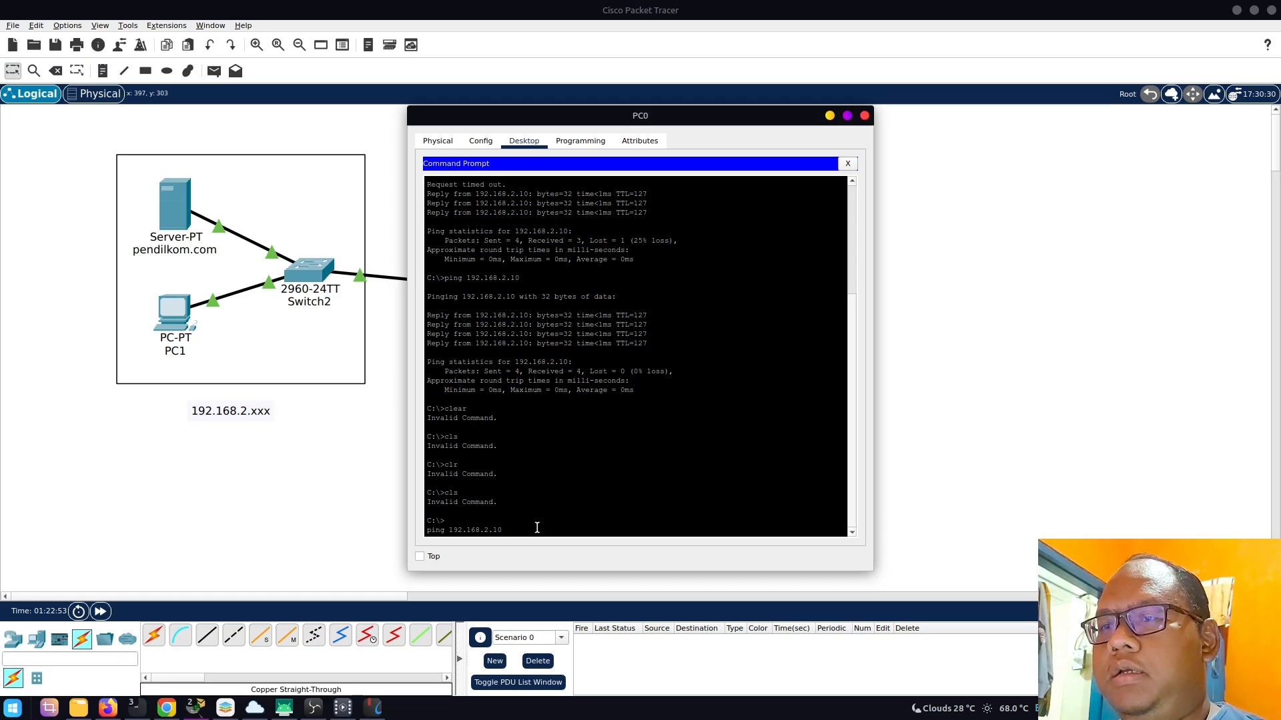
{"action": "key", "text": "Return"}
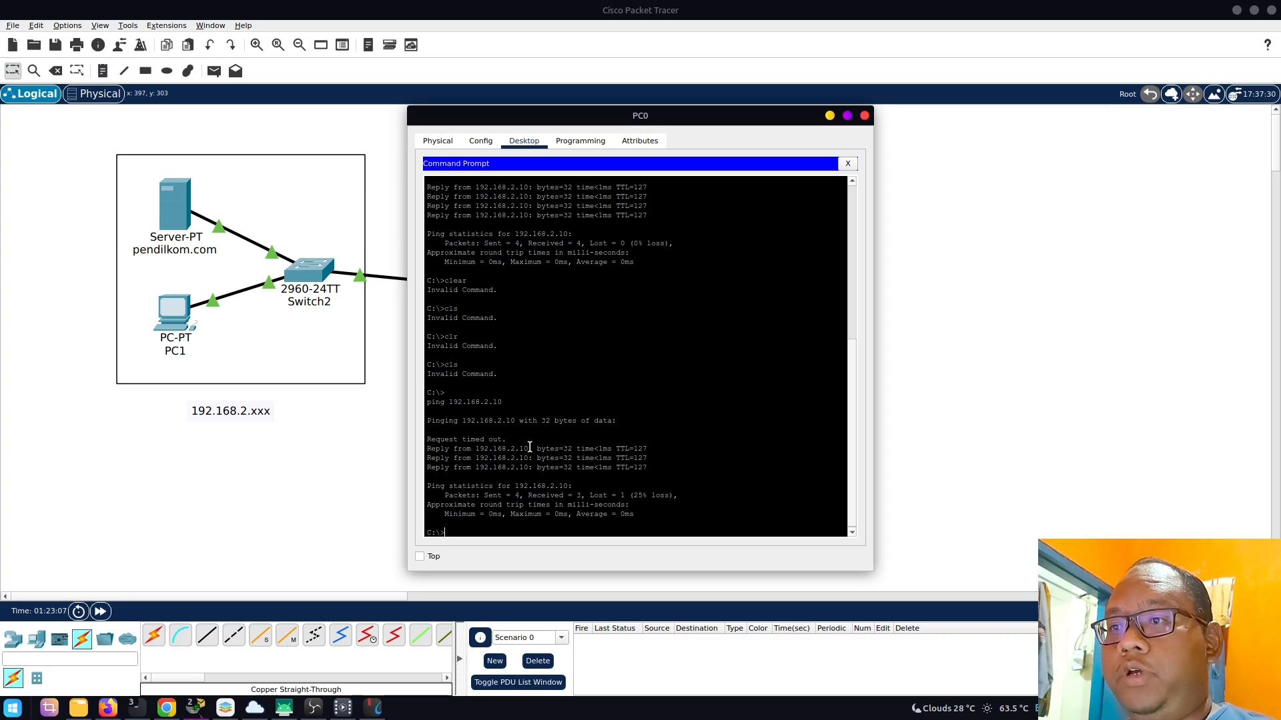
{"action": "left_click_drag", "start_coordinate": [531, 123], "coordinate": [676, 118]}
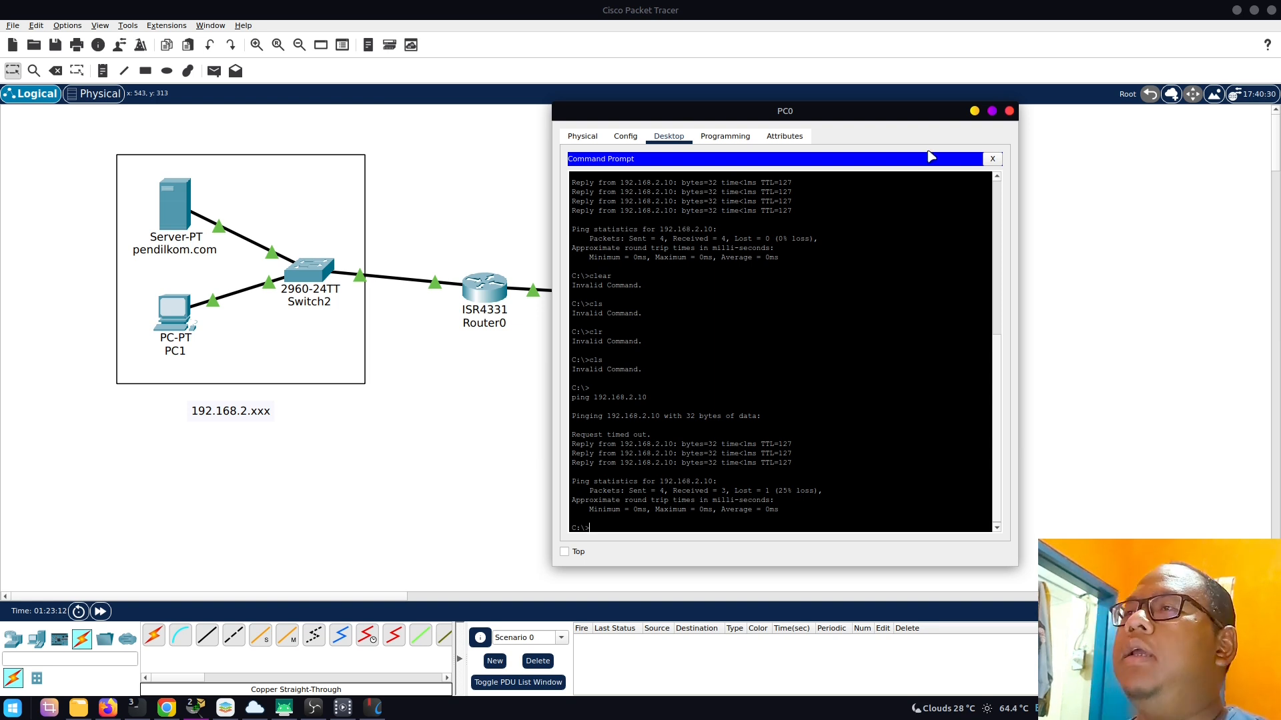
{"action": "left_click", "coordinate": [992, 159]}
{"action": "left_click", "coordinate": [1009, 111]}
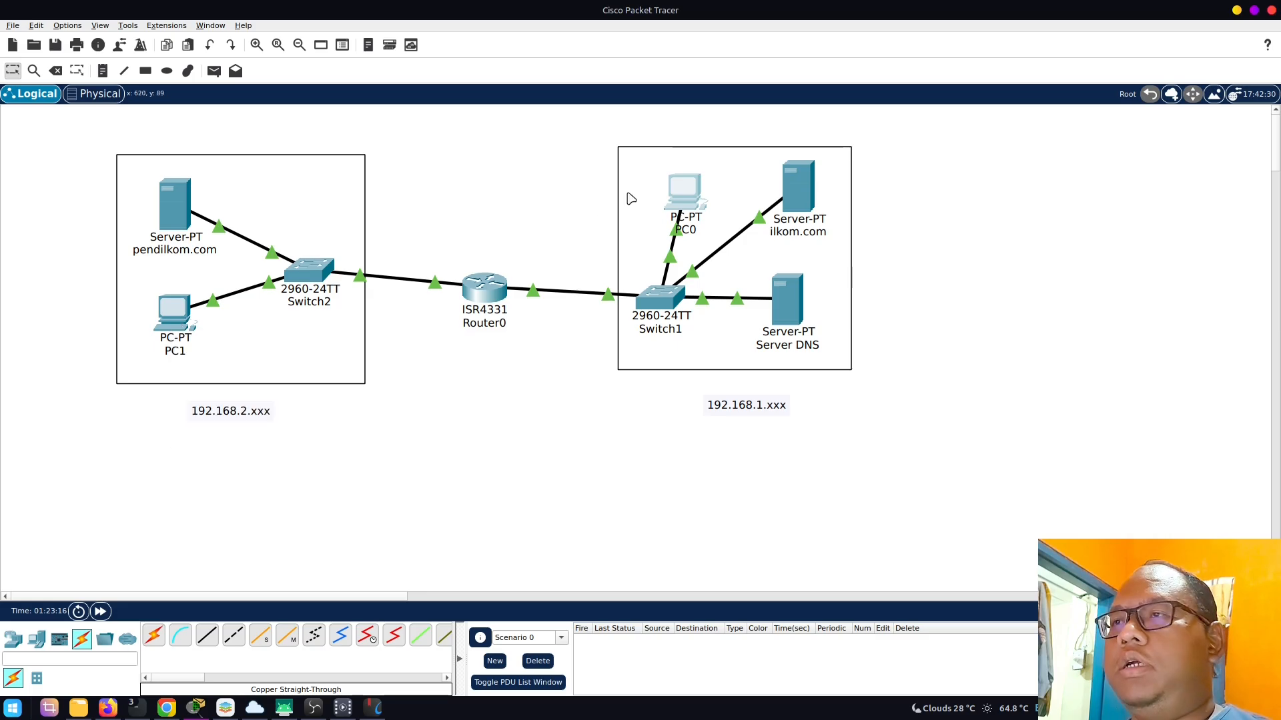
- Look up the addresses of PC0 and PC1, and ping 192.168.1.10 from PC1's command prompt
{"action": "mouse_move", "coordinate": [682, 191]}
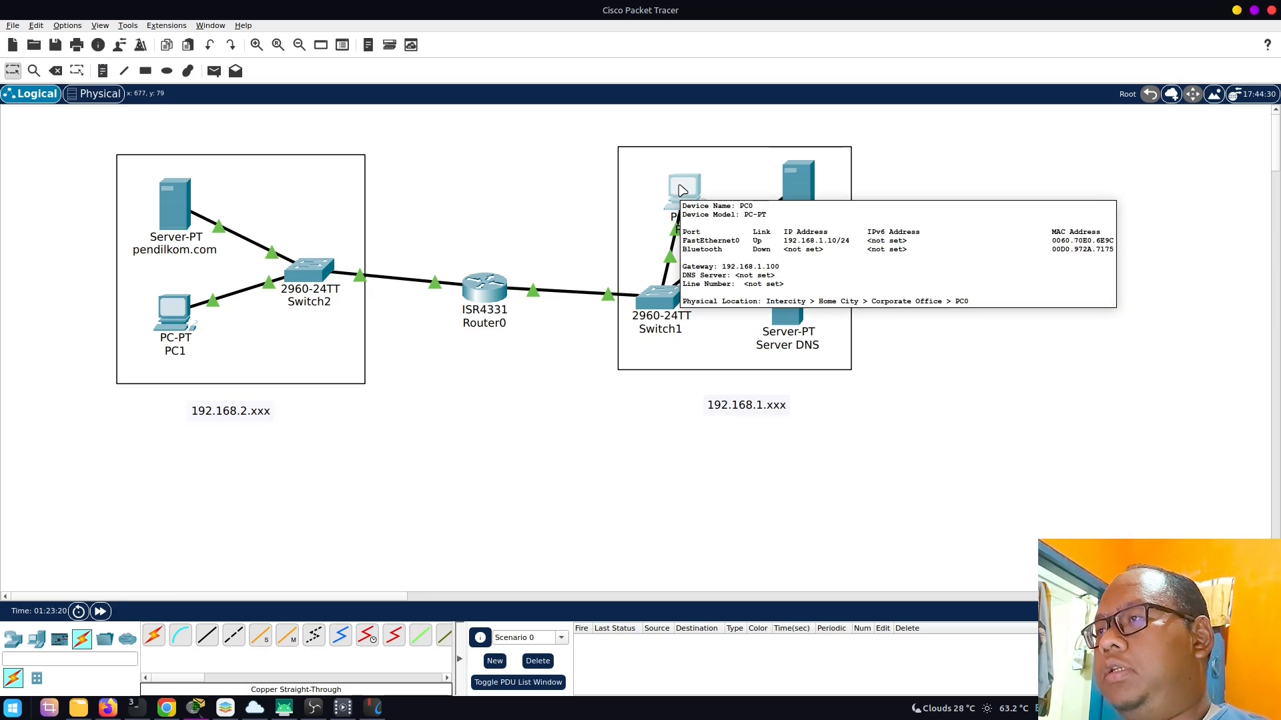
{"action": "mouse_move", "coordinate": [173, 327]}
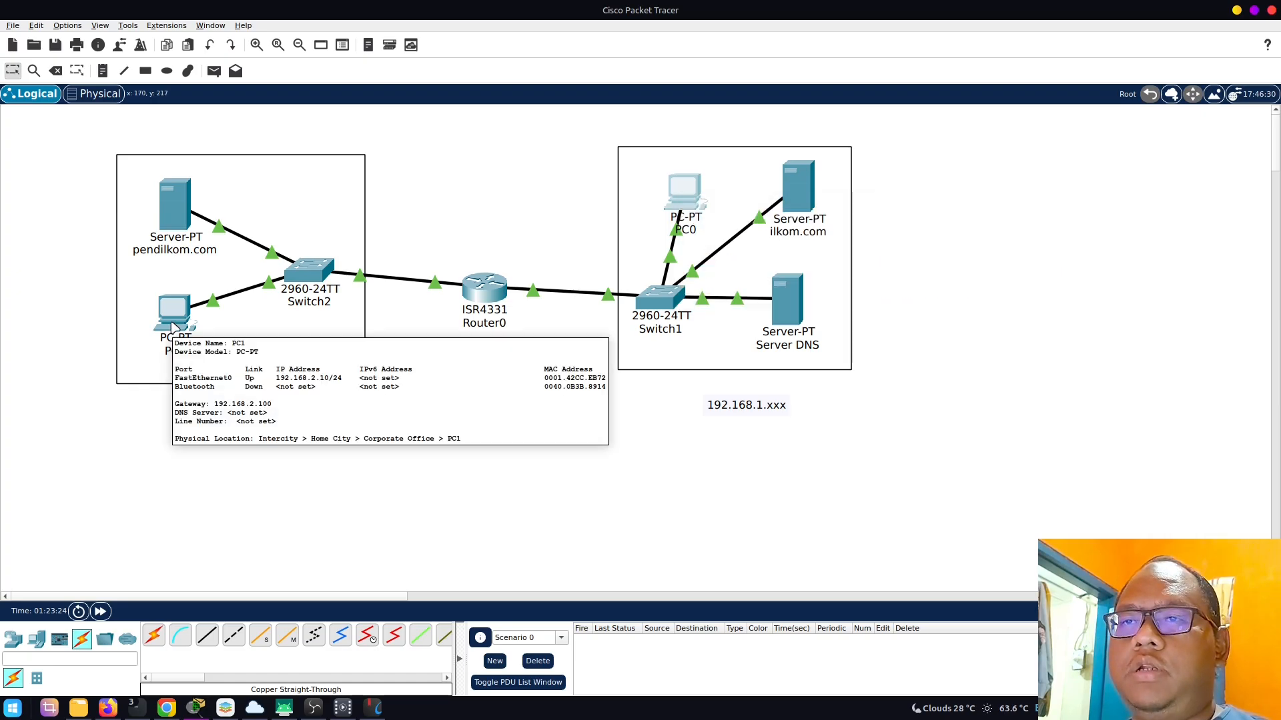
{"action": "left_click", "coordinate": [172, 327]}
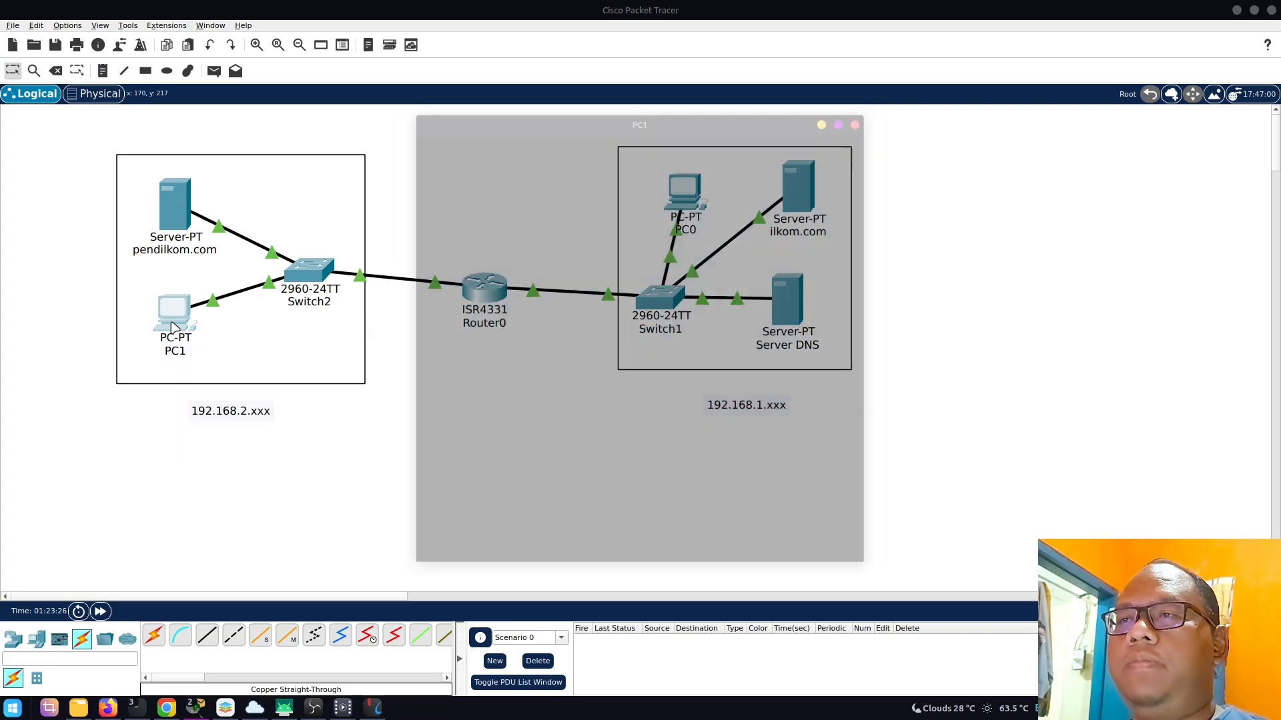
{"action": "left_click", "coordinate": [737, 210]}
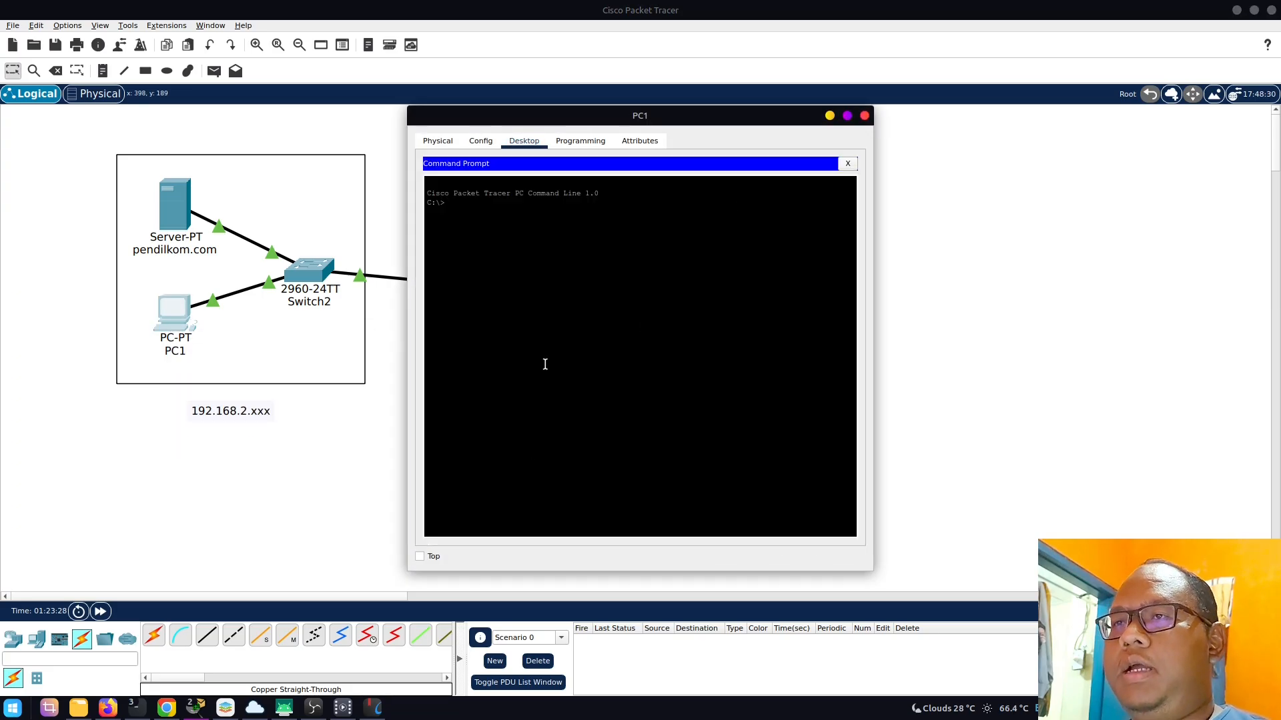
{"action": "type", "text": "pin"}
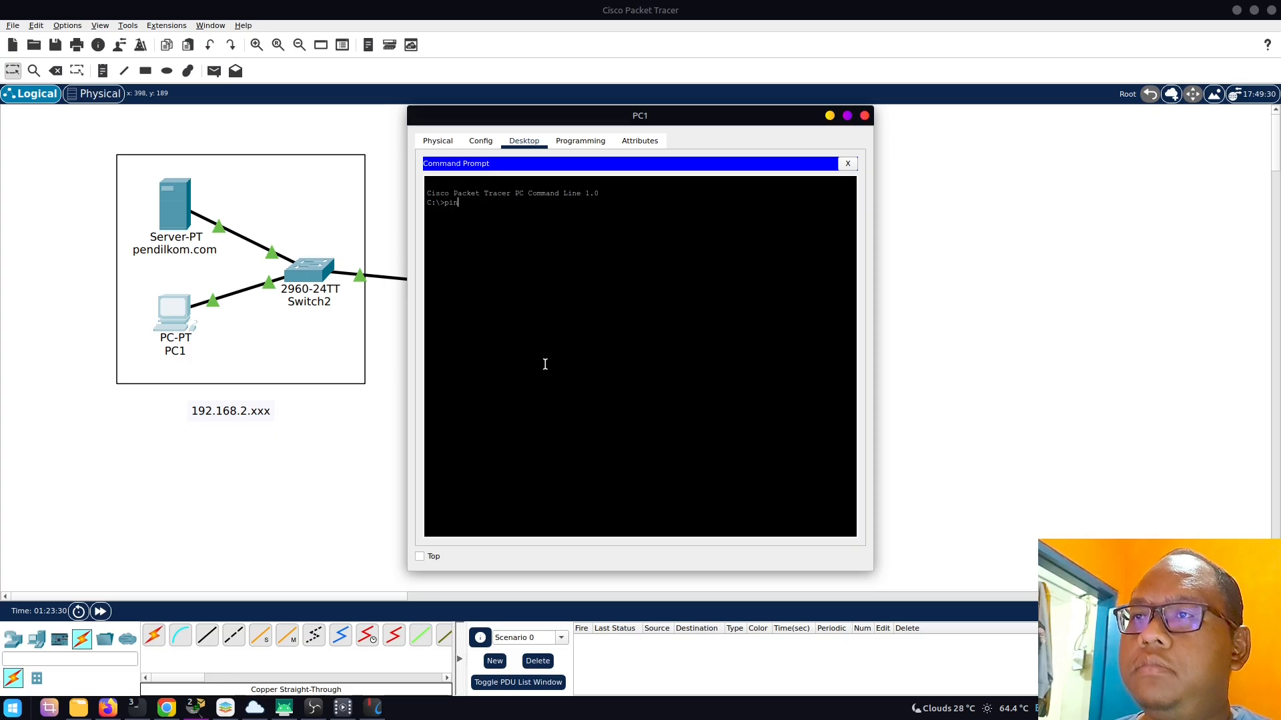
{"action": "type", "text": "g 192.168.1."}
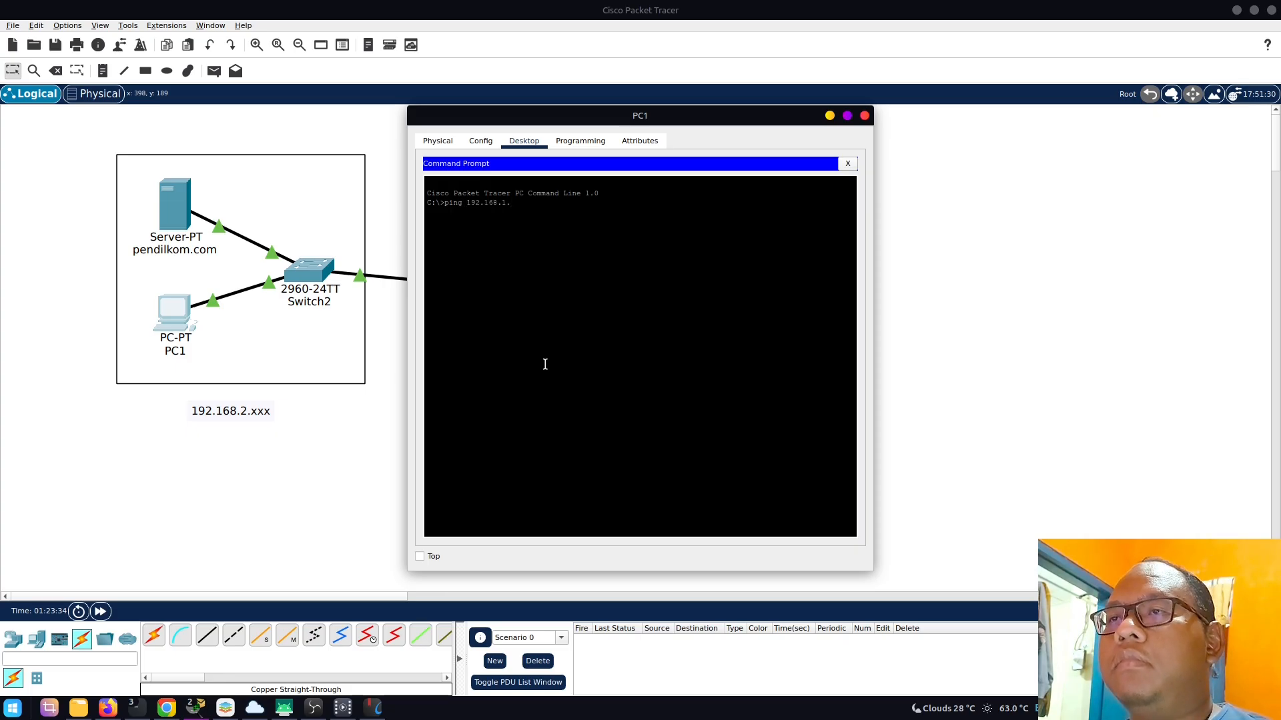
{"action": "type", "text": "10"}
{"action": "key", "text": "Return"}
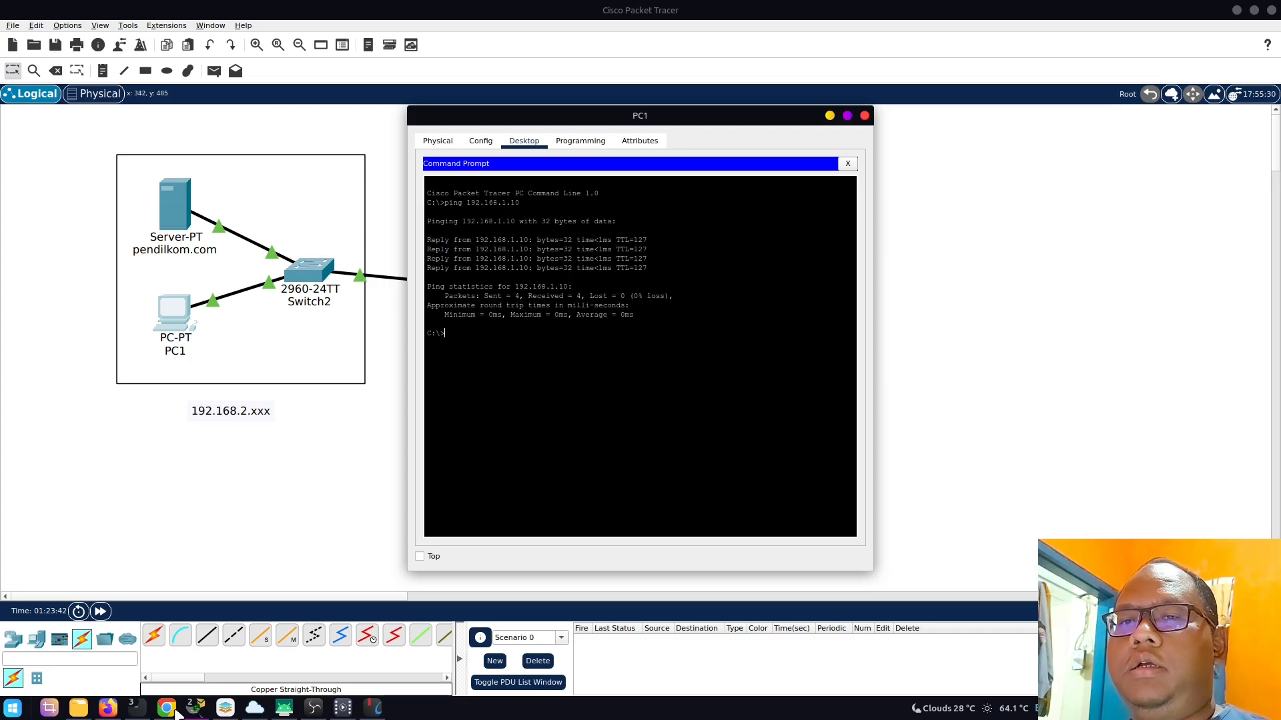
- Close PC1's window and review the exercise's web browser task for ilkom.com in Soal Tugas 3.docx in ONLYOFFICE
{"action": "left_click", "coordinate": [226, 708]}
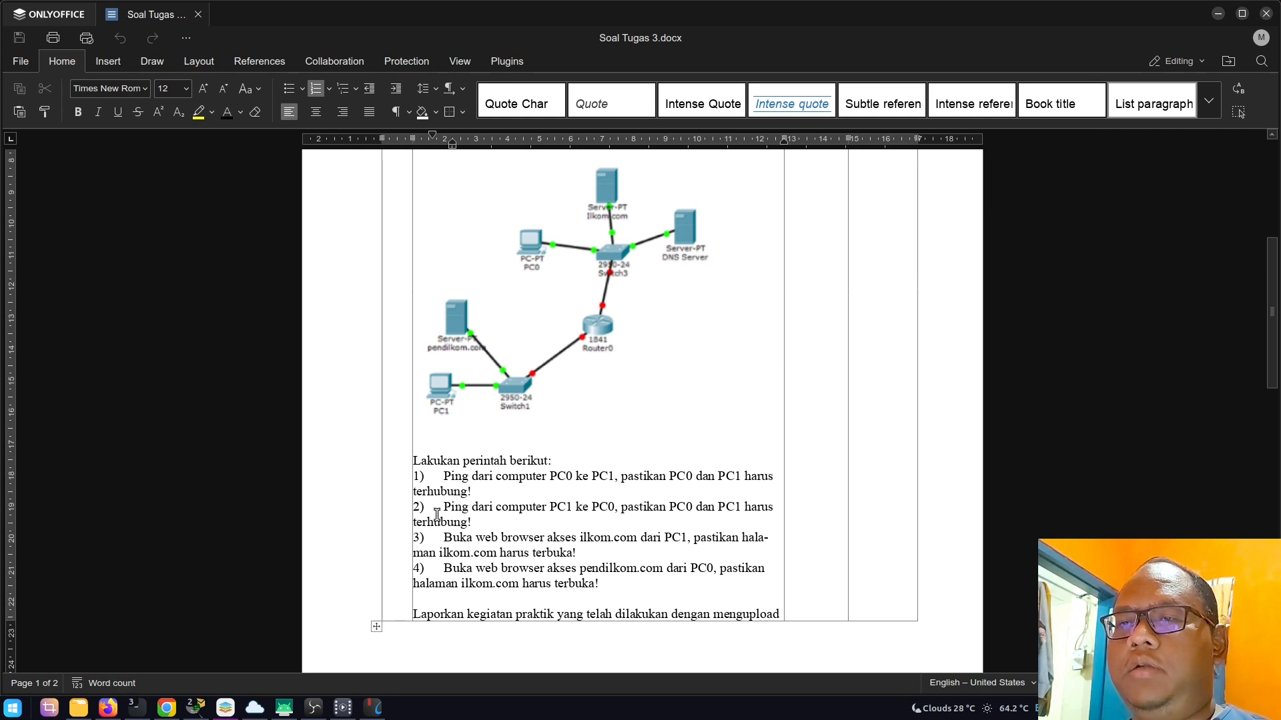
{"action": "left_click", "coordinate": [226, 658]}
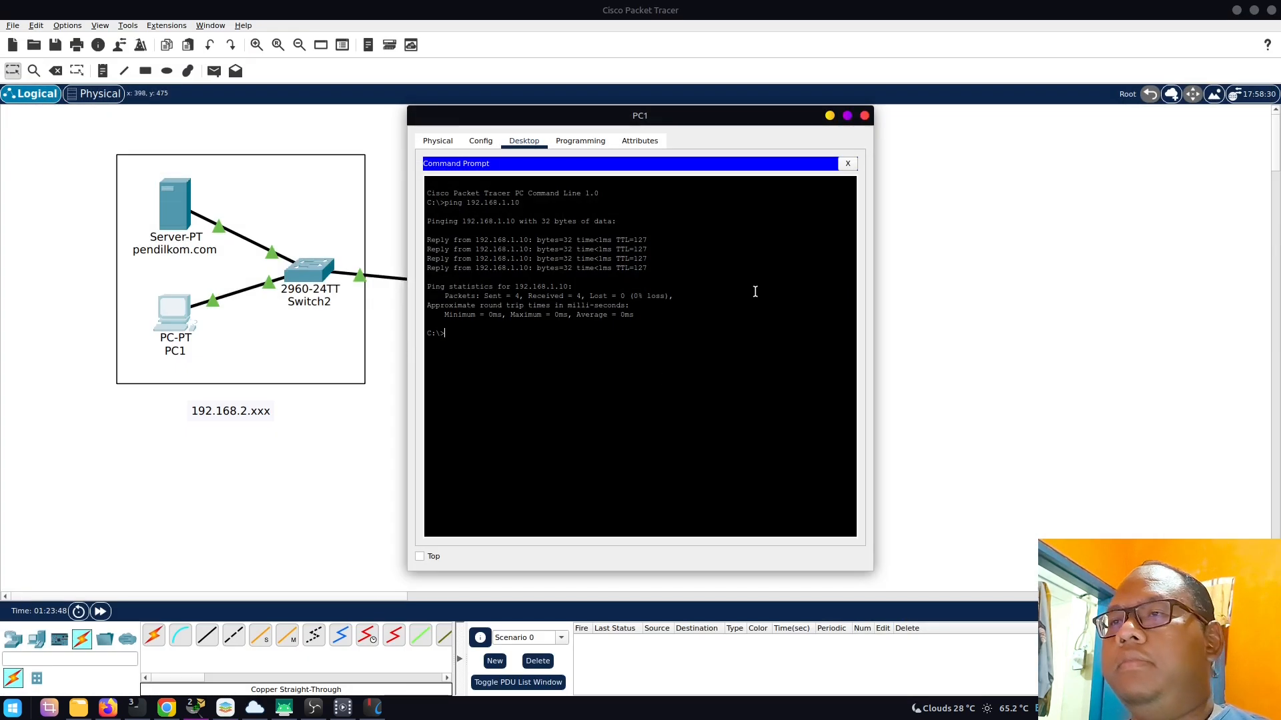
{"action": "left_click", "coordinate": [865, 116]}
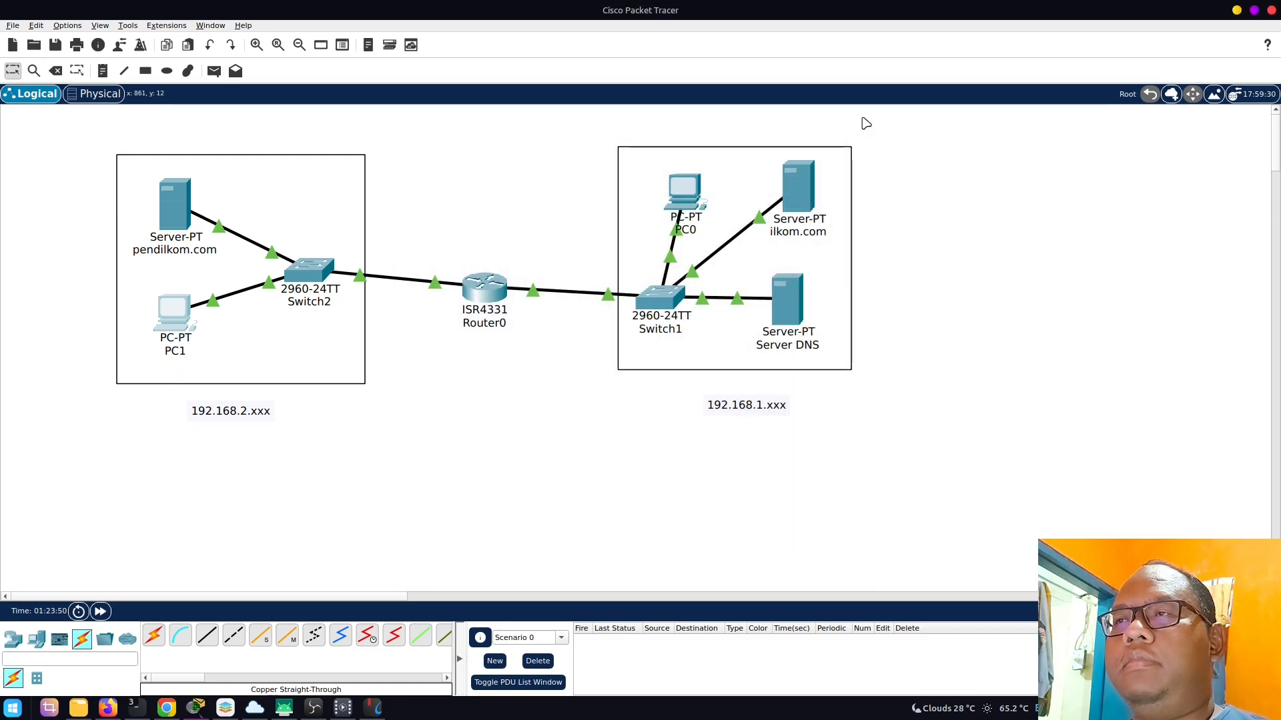
{"action": "key", "text": "alt+Tab"}
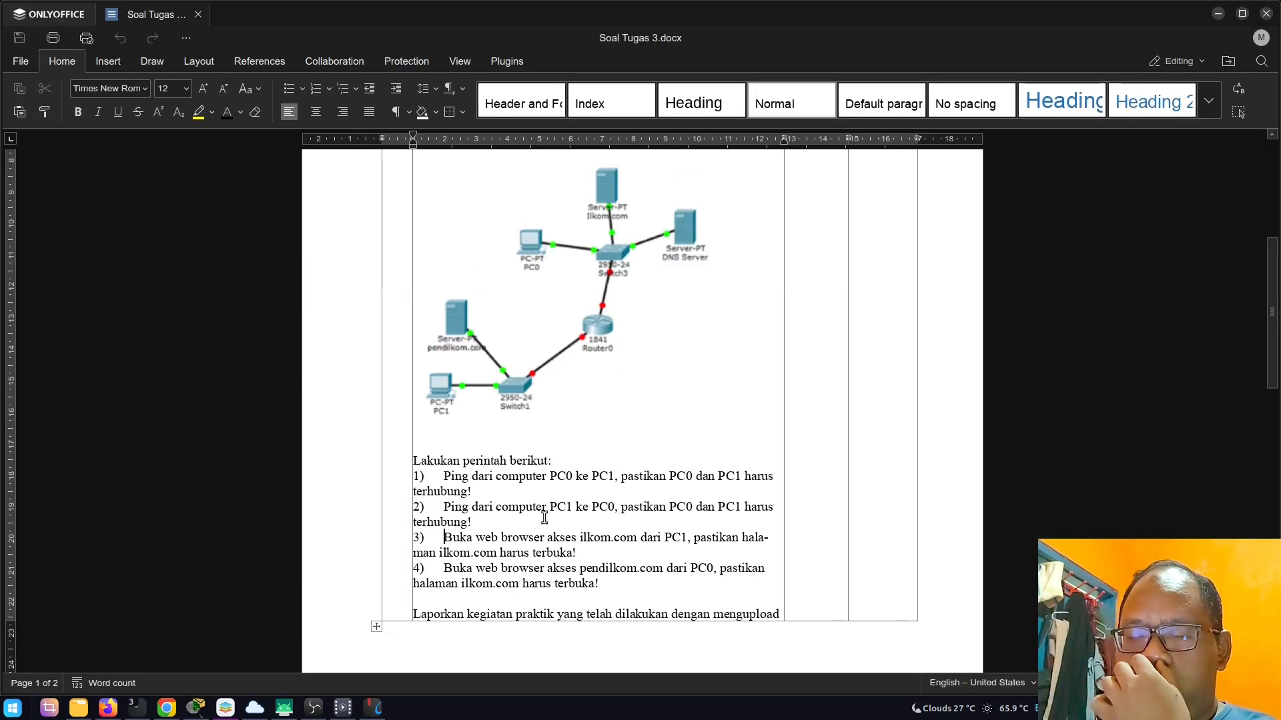
{"action": "left_click_drag", "start_coordinate": [414, 537], "coordinate": [681, 539]}
{"action": "left_click", "coordinate": [441, 538]}
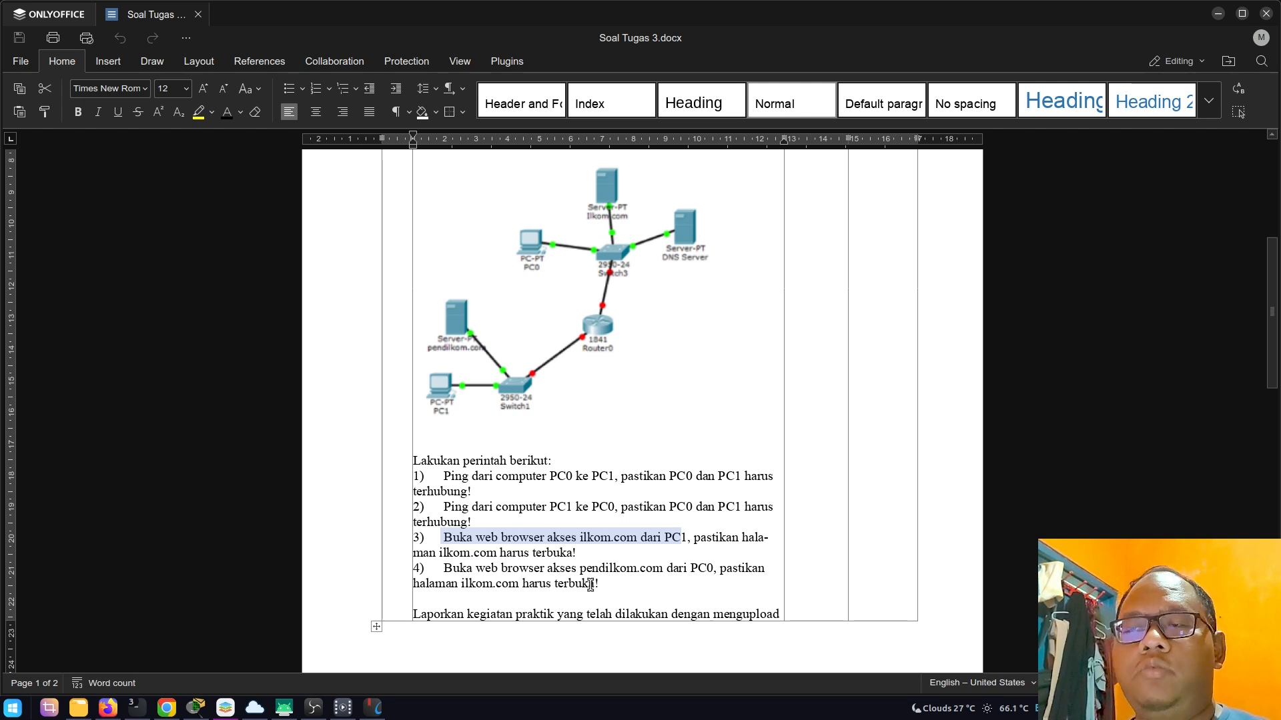
- Look back through the ping and router configuration pages of Panduan_Prak_T3_MSIM4204.pdf in Okular and return to Packet Tracer
{"action": "left_click", "coordinate": [374, 710]}
{"action": "scroll", "coordinate": [637, 493], "scroll_direction": "up", "scroll_amount": 5}
{"action": "scroll", "coordinate": [636, 493], "scroll_direction": "up", "scroll_amount": 15}
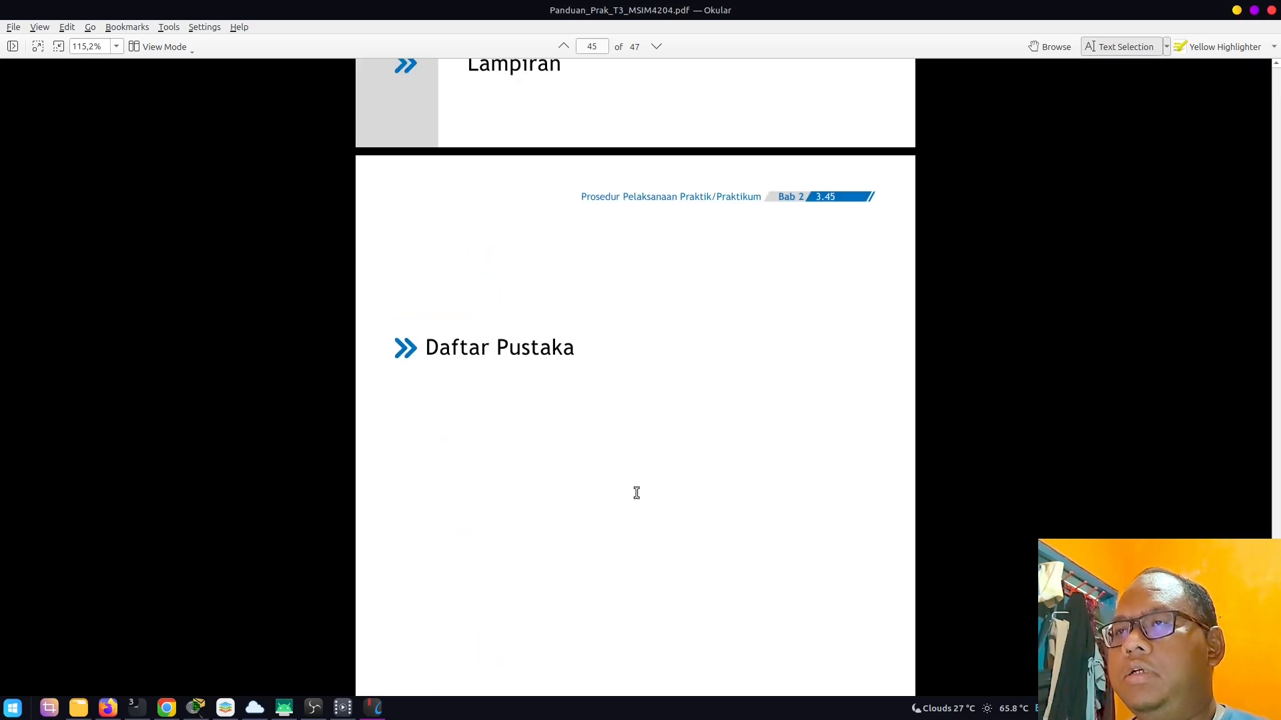
{"action": "scroll", "coordinate": [637, 493], "scroll_direction": "up", "scroll_amount": 10}
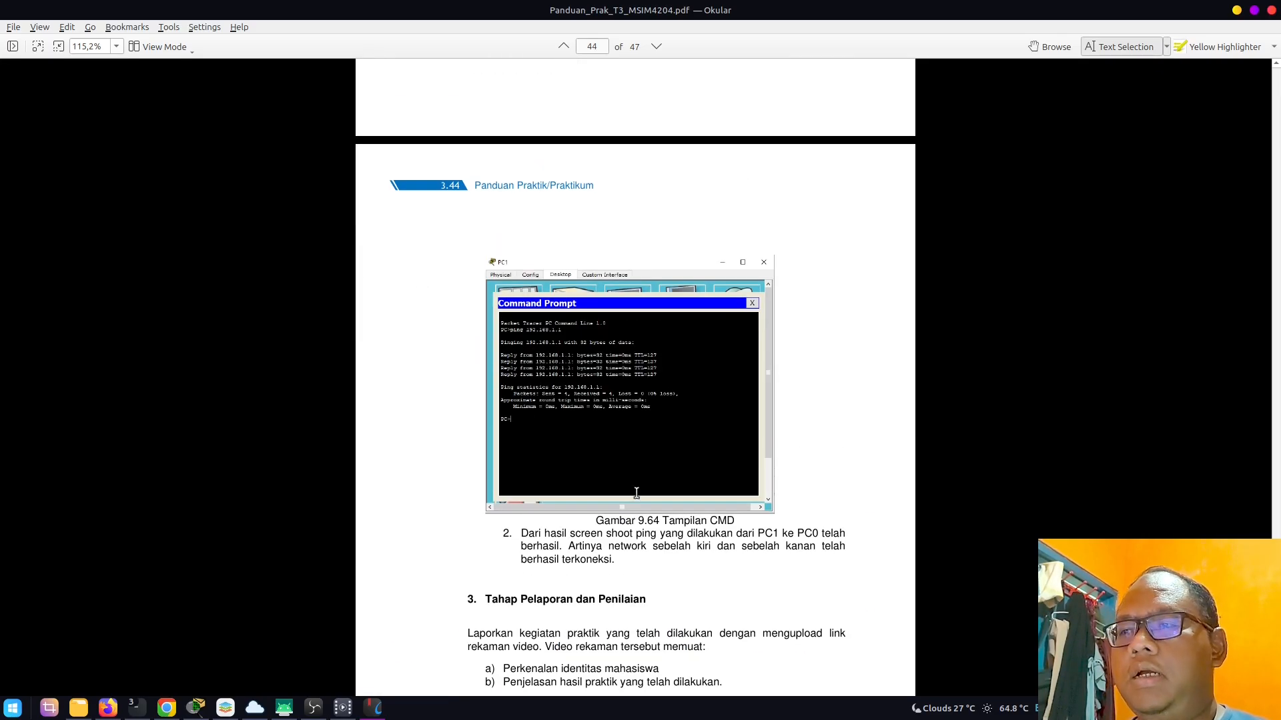
{"action": "scroll", "coordinate": [637, 493], "scroll_direction": "up", "scroll_amount": 3}
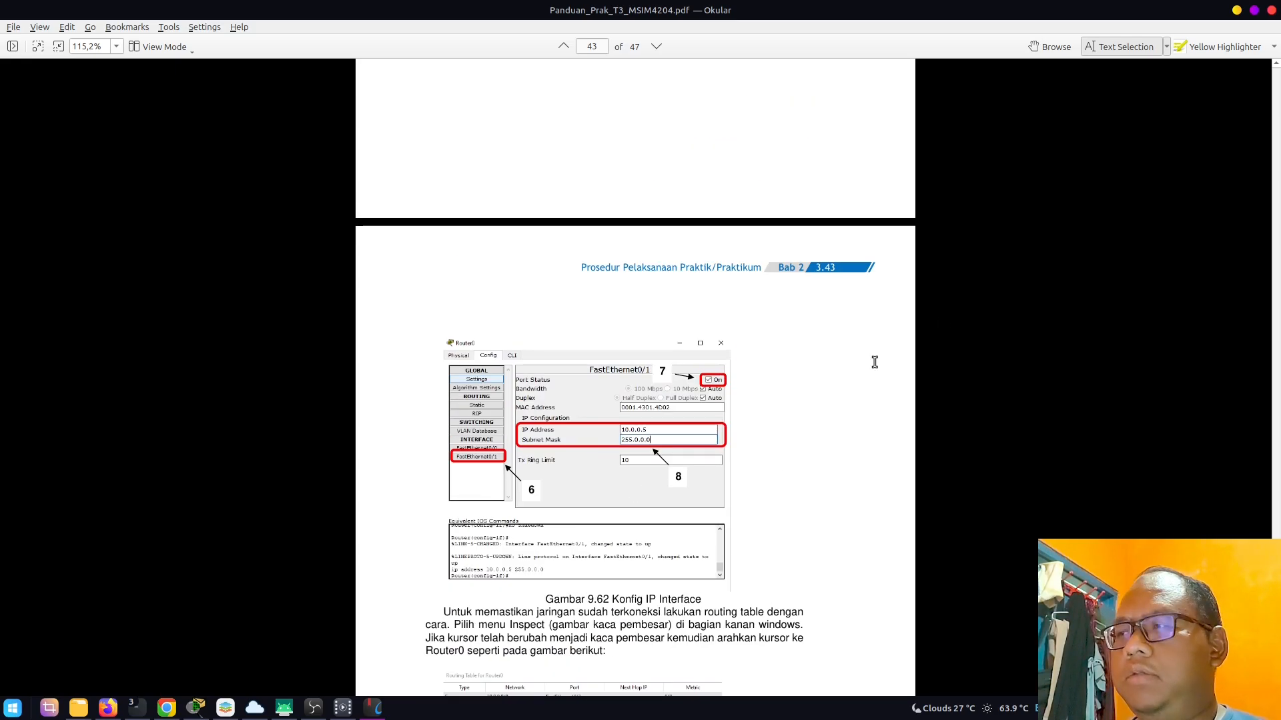
{"action": "left_click", "coordinate": [1237, 12]}
{"action": "mouse_move", "coordinate": [374, 706]}
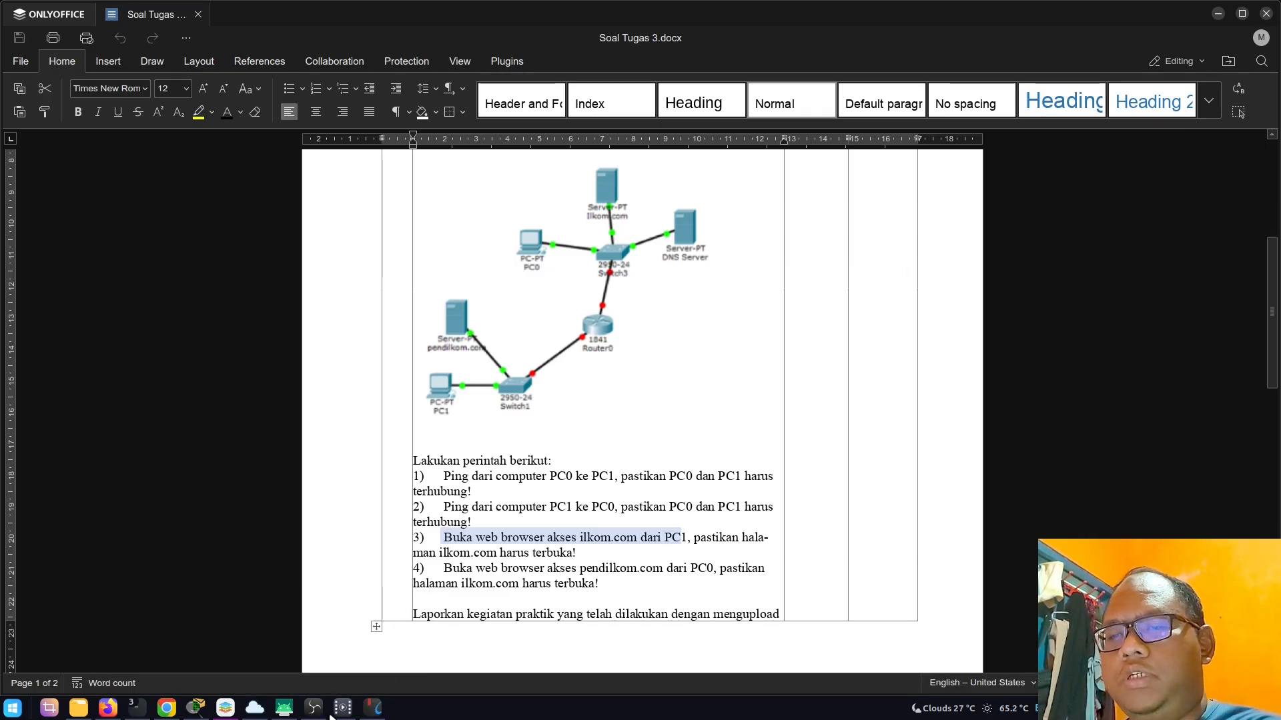
{"action": "left_click", "coordinate": [196, 707]}
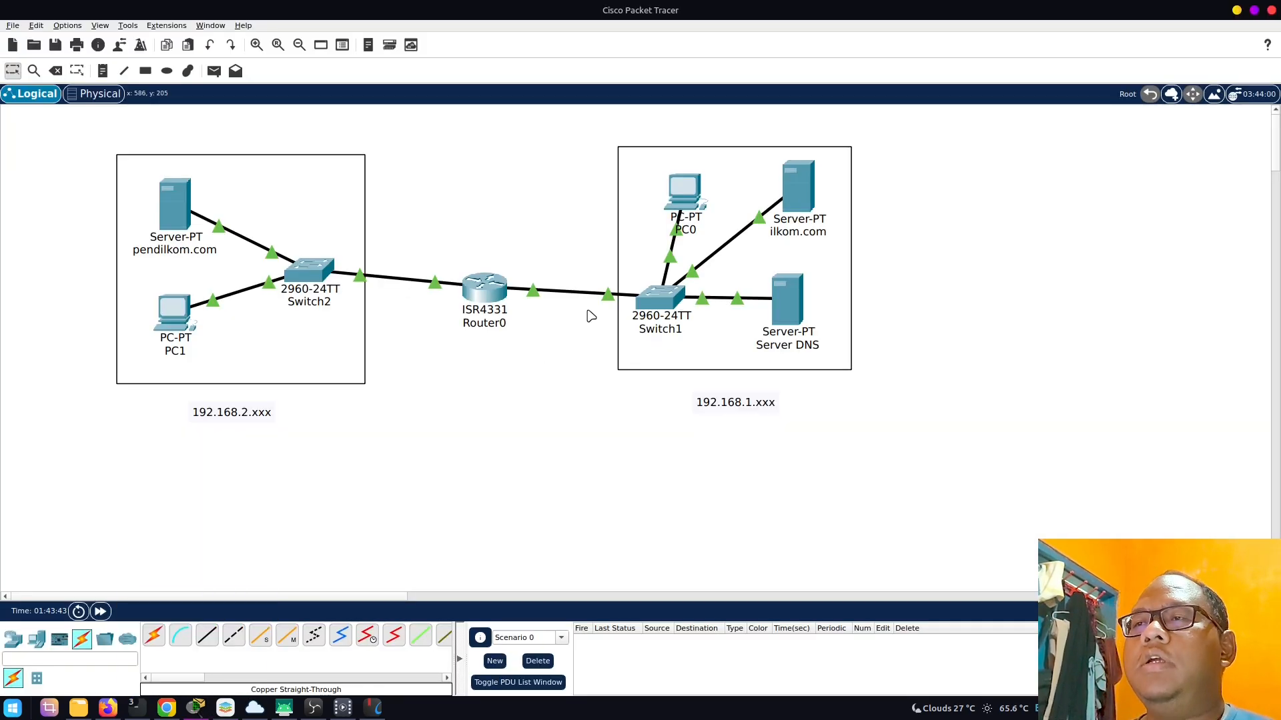
- Check the IPv4 address and DNS server in Server DNS's IP configuration and close its window
{"action": "left_click", "coordinate": [685, 199]}
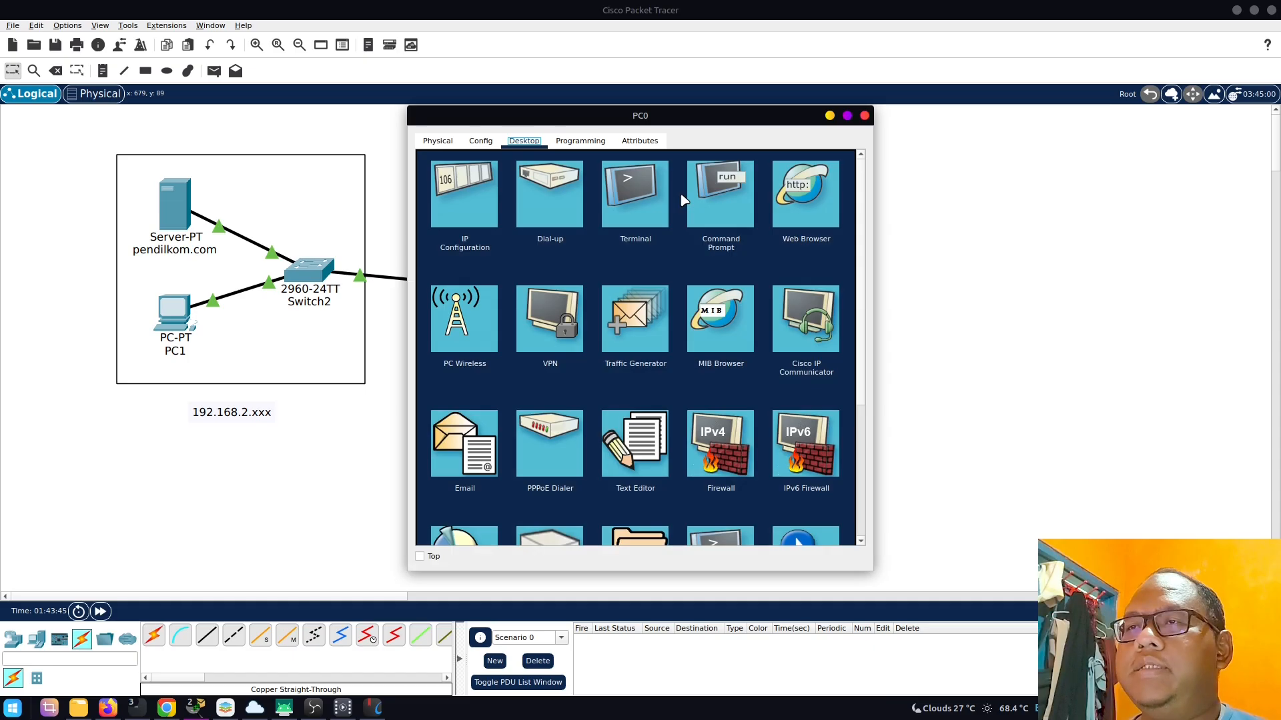
{"action": "left_click", "coordinate": [865, 115]}
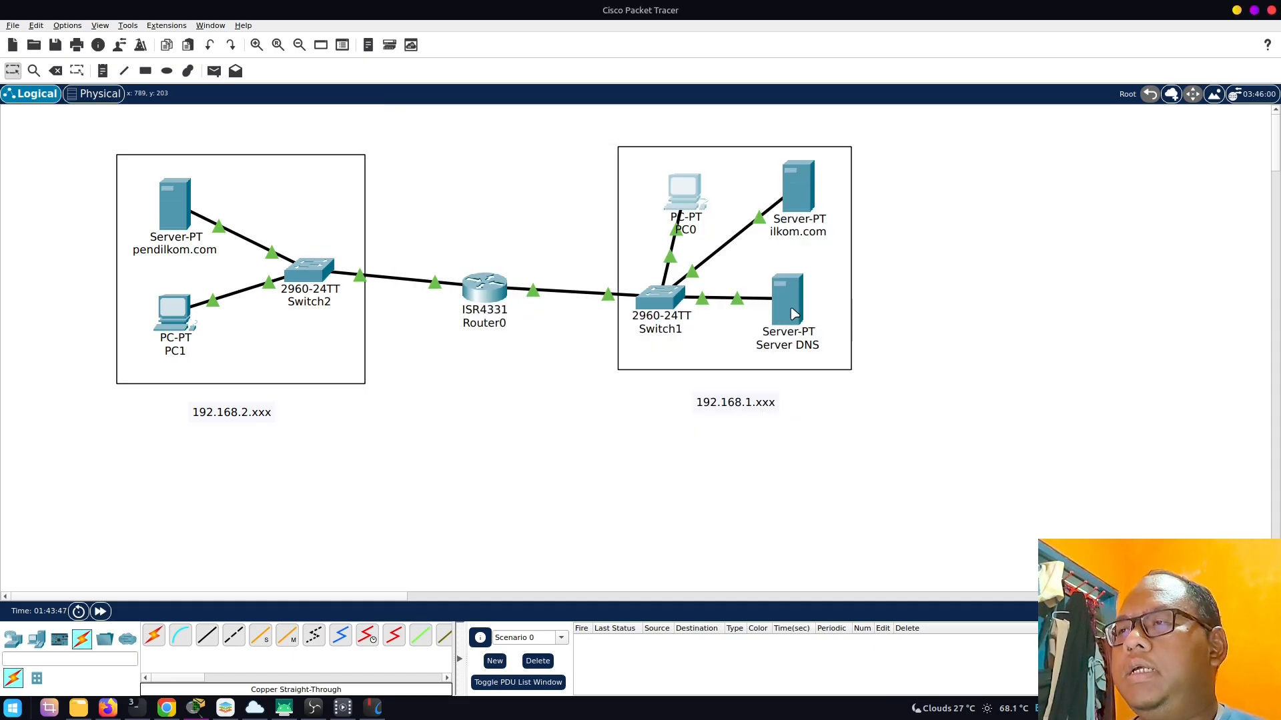
{"action": "left_click", "coordinate": [794, 314]}
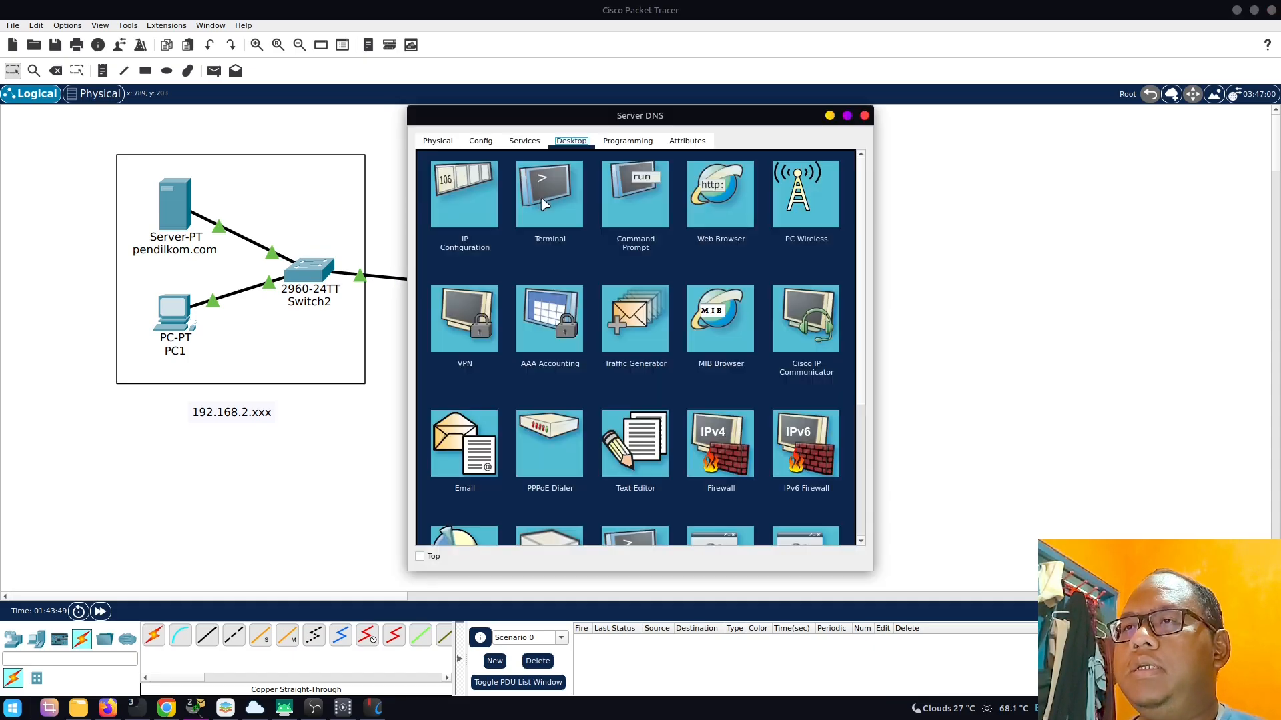
{"action": "left_click", "coordinate": [474, 202]}
{"action": "left_click_drag", "start_coordinate": [574, 222], "coordinate": [630, 225]}
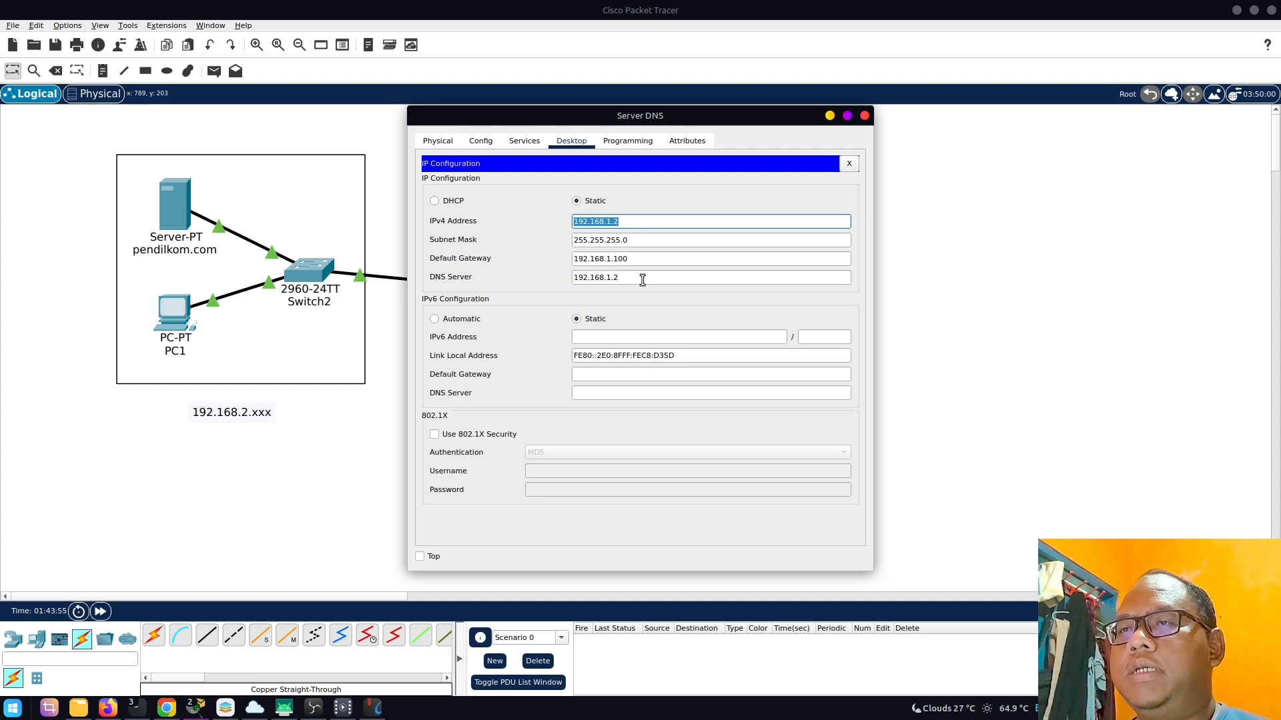
{"action": "left_click_drag", "start_coordinate": [650, 278], "coordinate": [555, 282]}
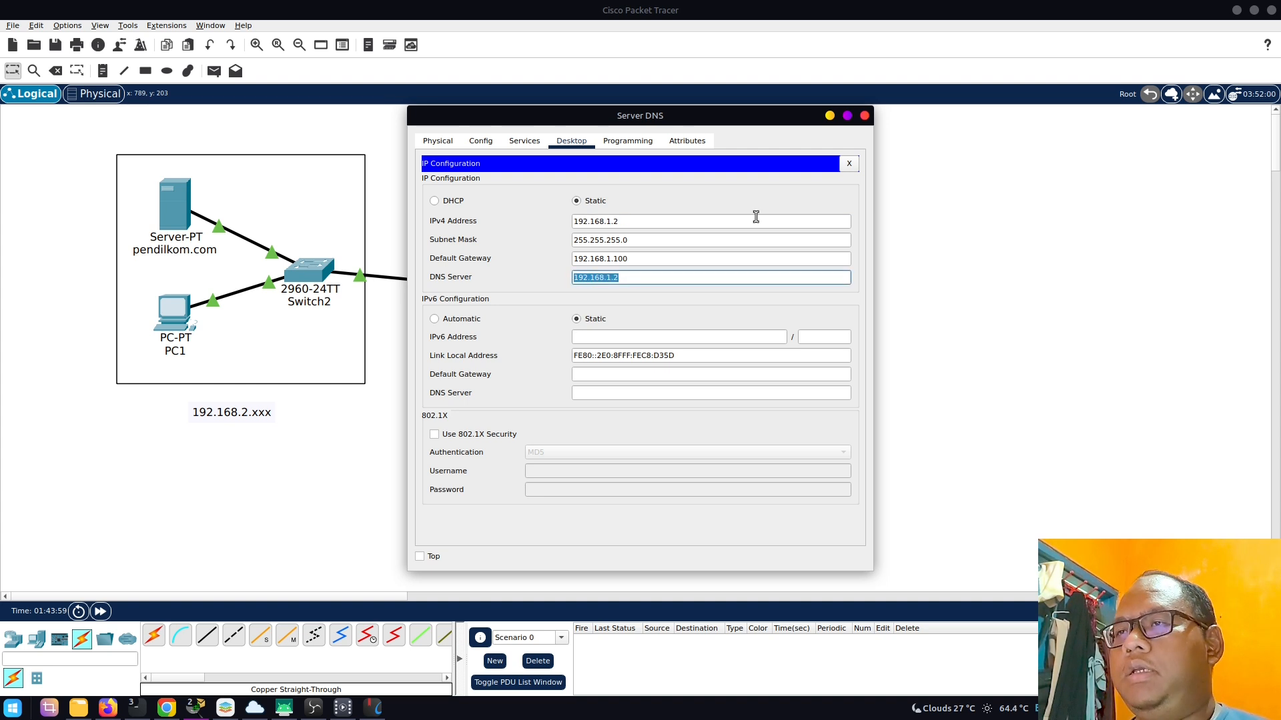
{"action": "left_click", "coordinate": [865, 115]}
- Check the DNS server entries in the IP configurations of PC0 and the ilkom.com server
{"action": "left_click", "coordinate": [687, 200]}
{"action": "left_click", "coordinate": [467, 207]}
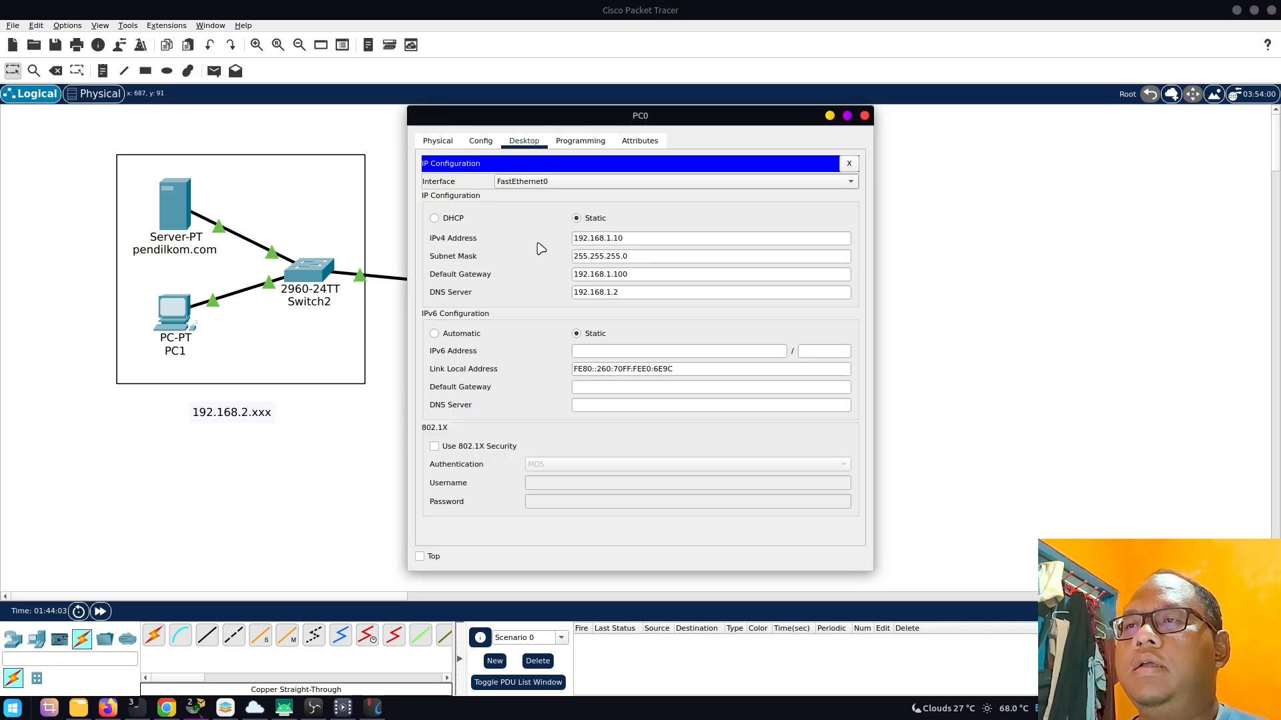
{"action": "left_click_drag", "start_coordinate": [629, 292], "coordinate": [550, 292]}
{"action": "left_click", "coordinate": [865, 116]}
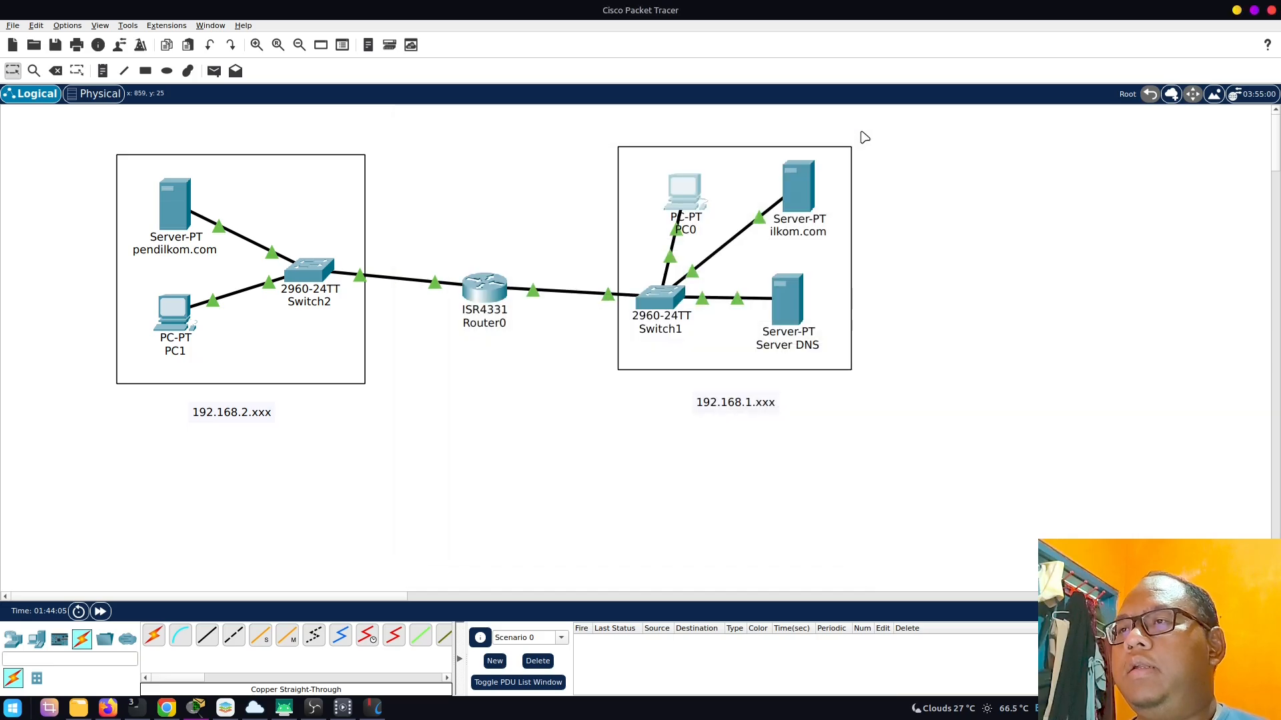
{"action": "left_click", "coordinate": [806, 202]}
{"action": "left_click", "coordinate": [470, 195]}
{"action": "left_click", "coordinate": [624, 277]}
{"action": "left_click_drag", "start_coordinate": [598, 278], "coordinate": [572, 282]}
{"action": "left_click", "coordinate": [865, 117]}
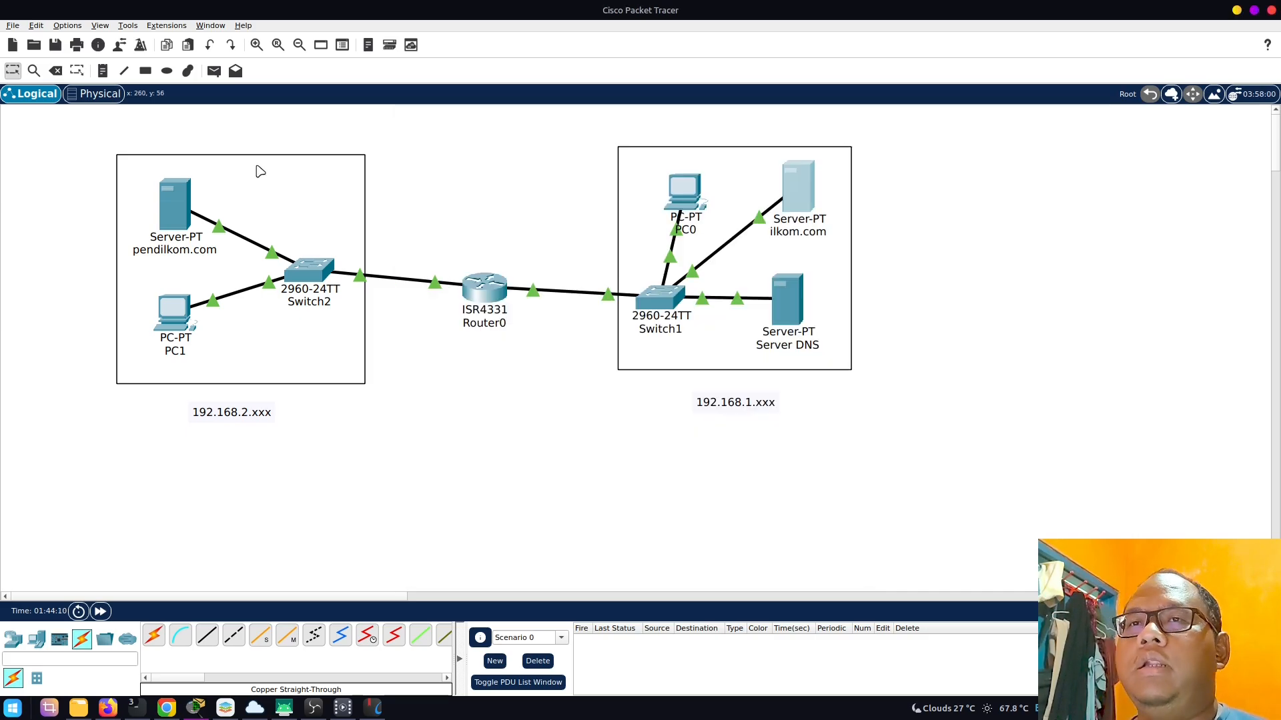
- Check the DNS server entries in the IP configurations of the pendilkom.com server and PC1
{"action": "left_click", "coordinate": [178, 218]}
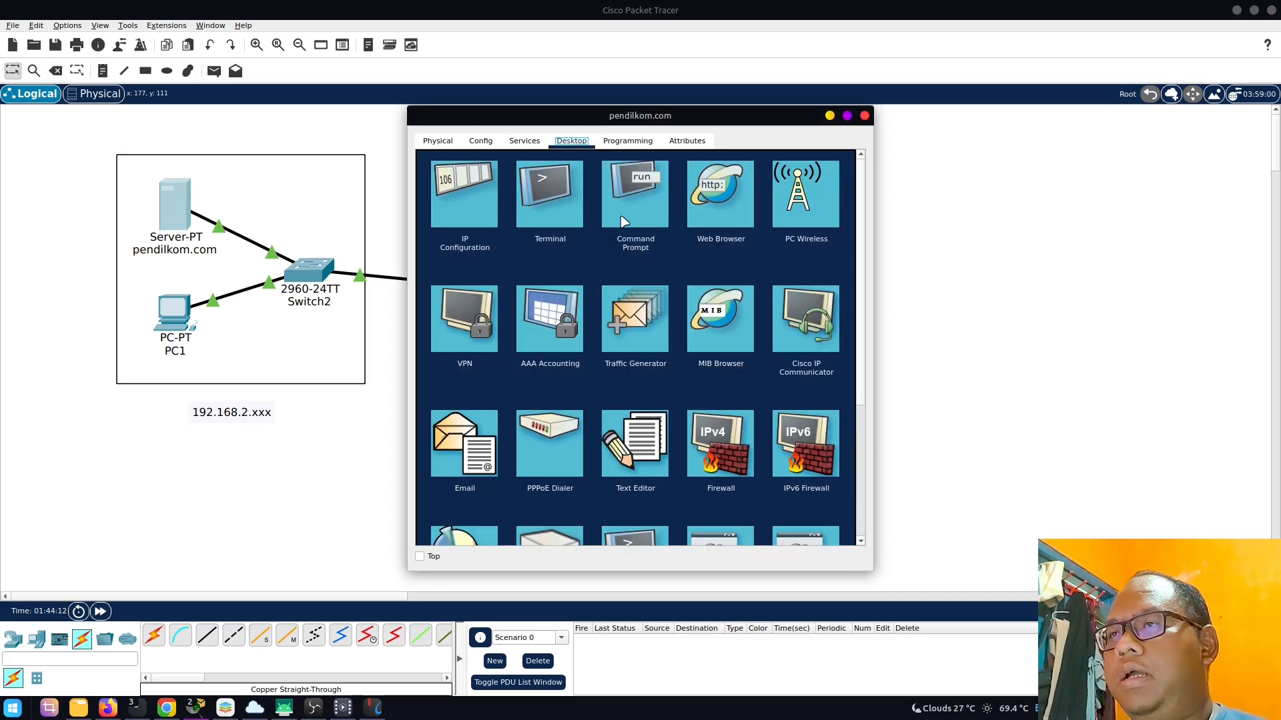
{"action": "left_click", "coordinate": [460, 200]}
{"action": "left_click_drag", "start_coordinate": [643, 278], "coordinate": [521, 280]}
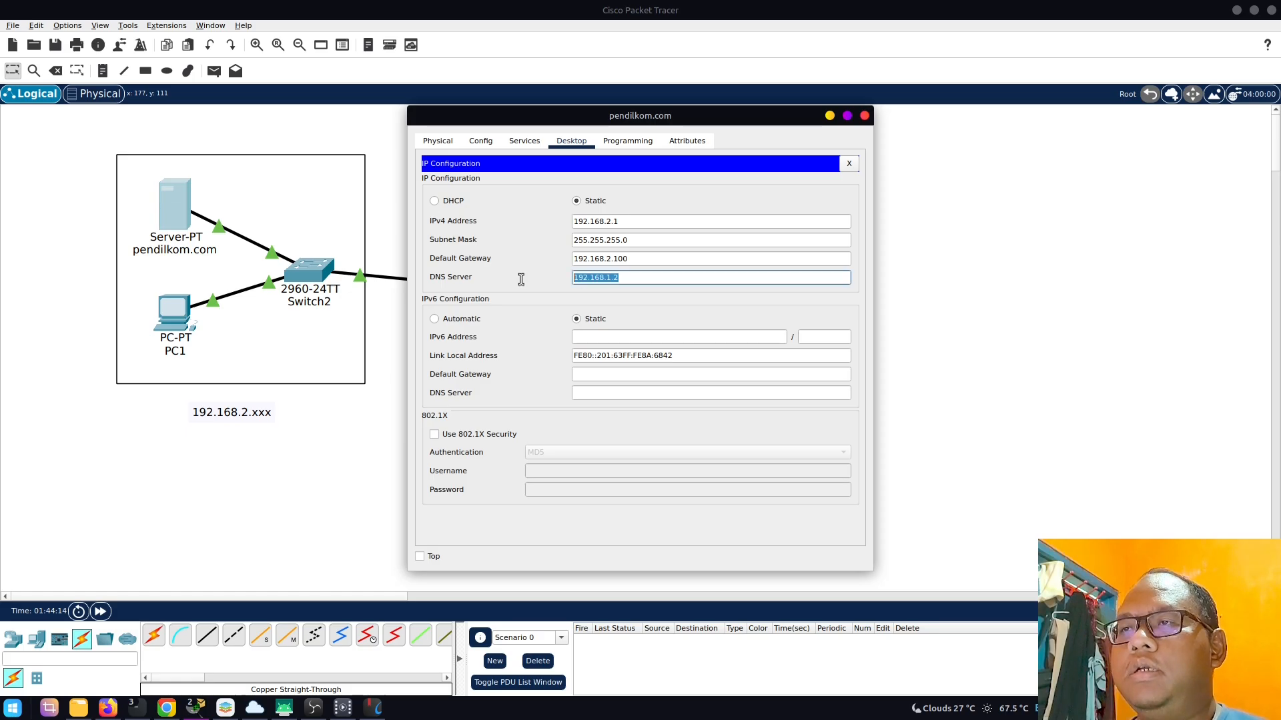
{"action": "left_click", "coordinate": [866, 116]}
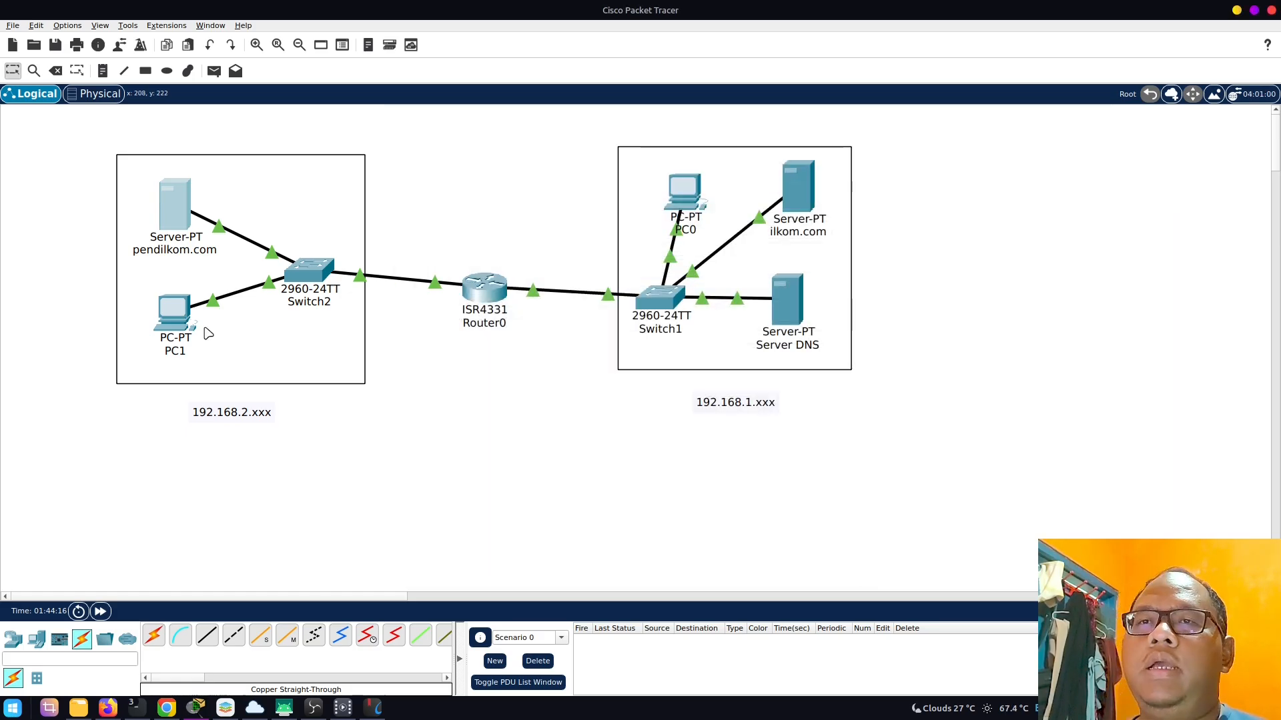
{"action": "left_click", "coordinate": [175, 313]}
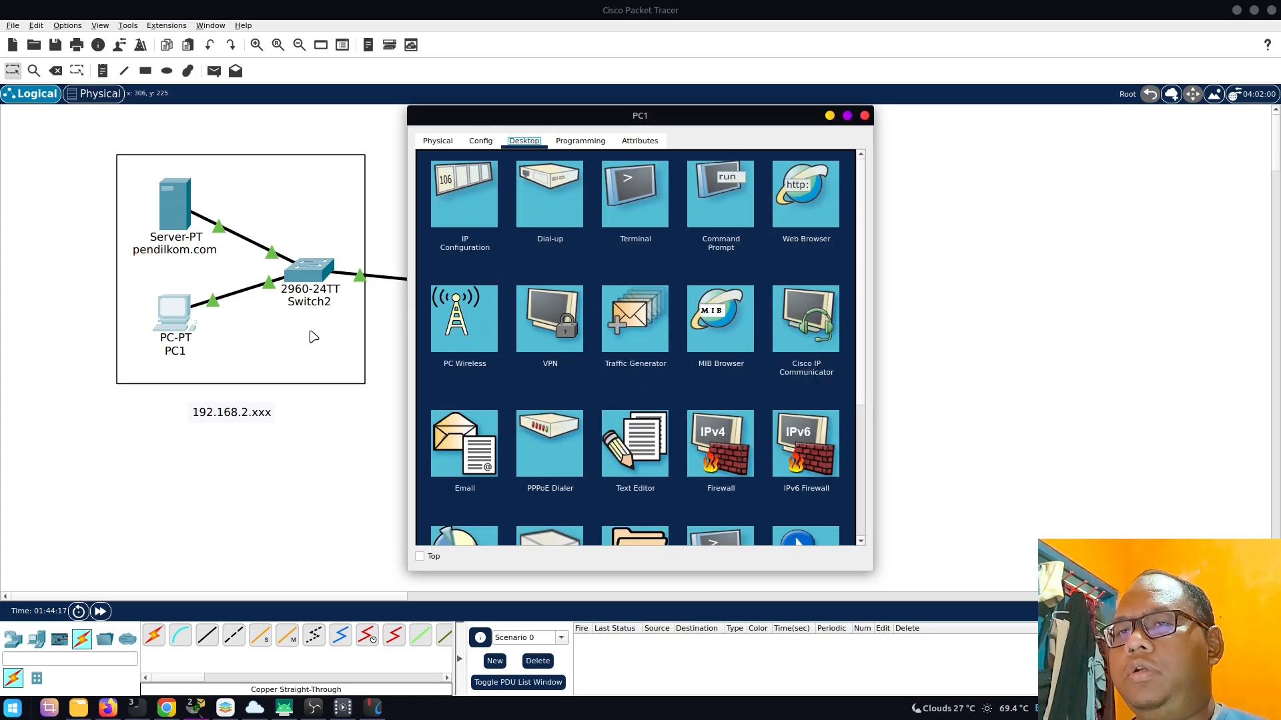
{"action": "left_click", "coordinate": [481, 215]}
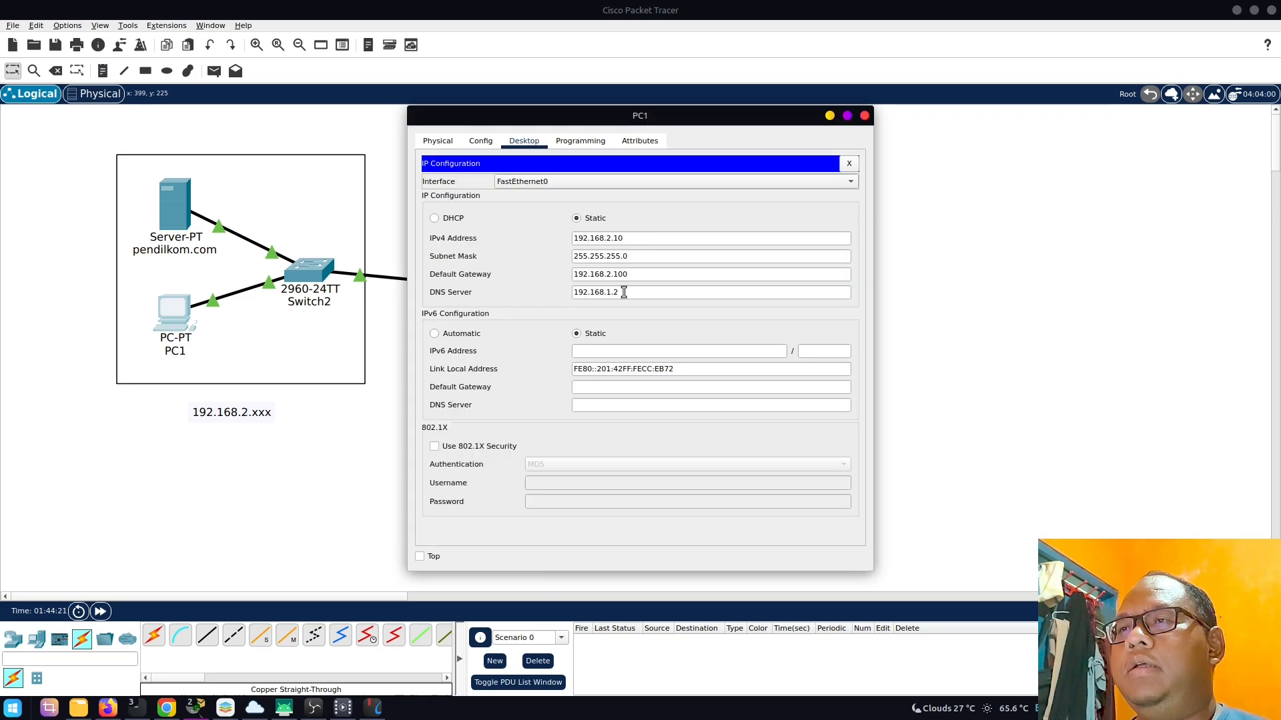
{"action": "left_click_drag", "start_coordinate": [624, 292], "coordinate": [538, 294]}
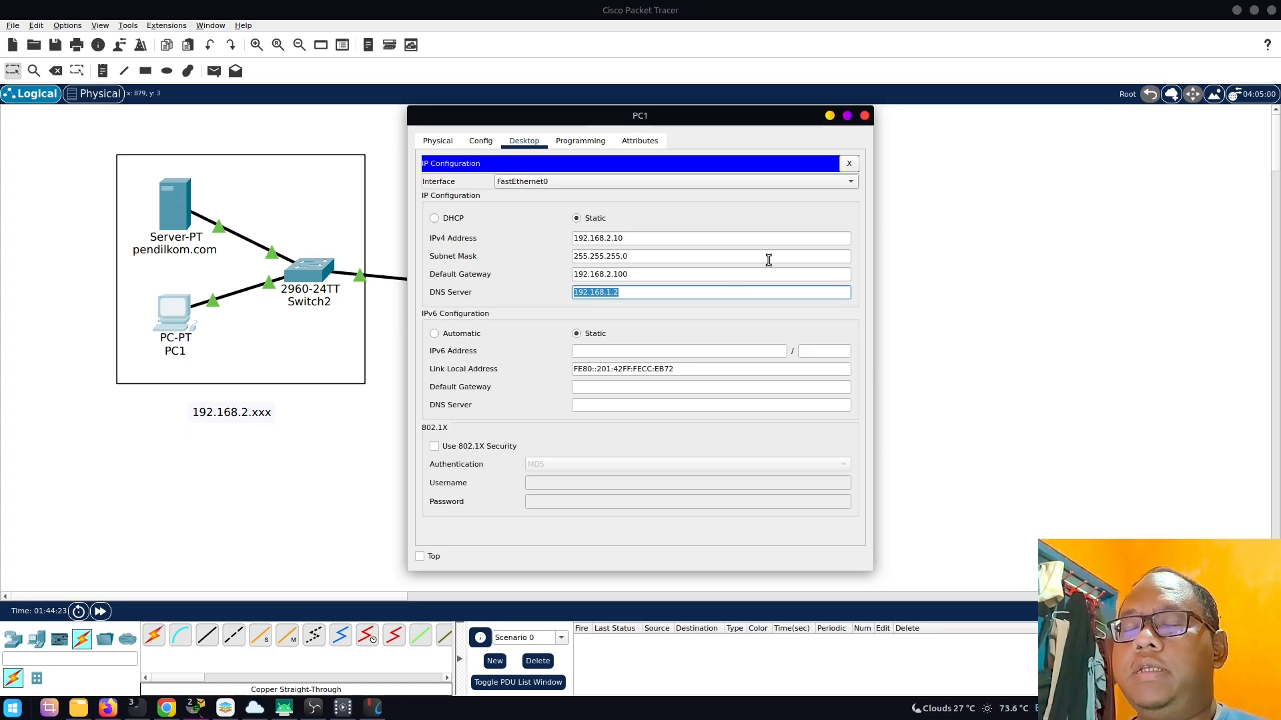
{"action": "left_click", "coordinate": [864, 116]}
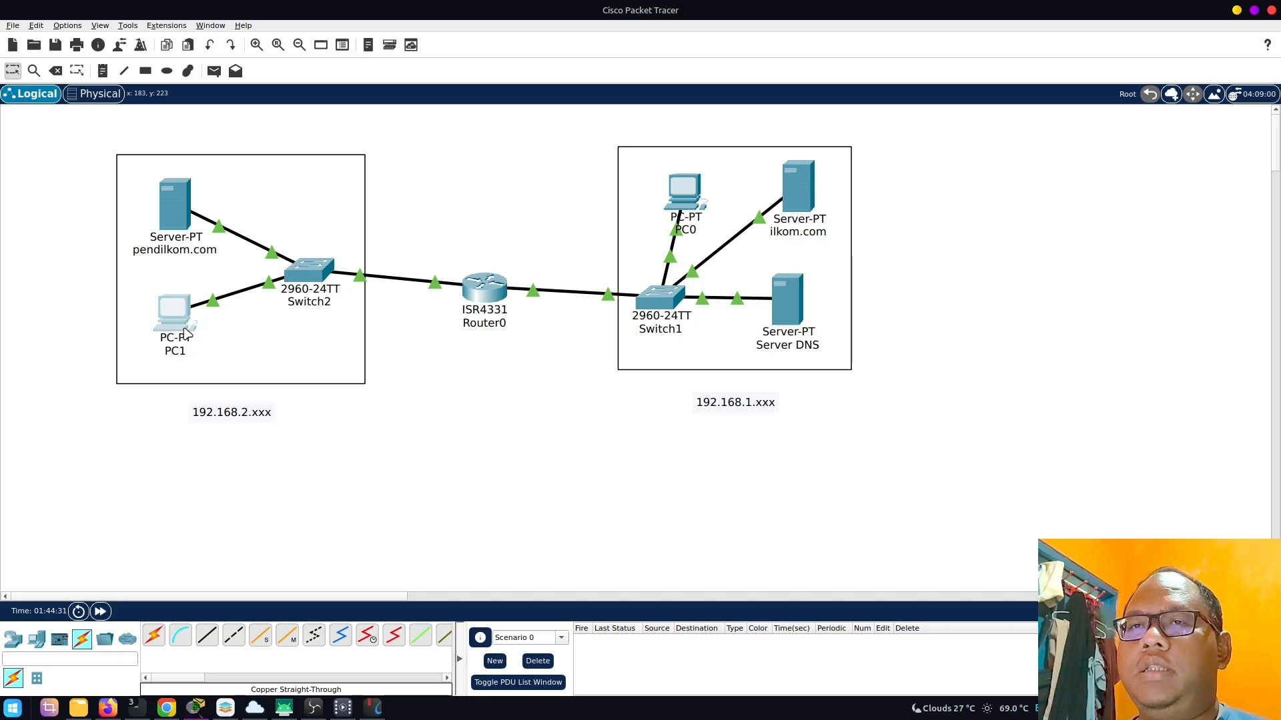
- Recheck the browser task in Soal Tugas 3.docx, and load ilkom.com in PC1's web browser before closing PC1's window
{"action": "key", "text": "alt+Tab"}
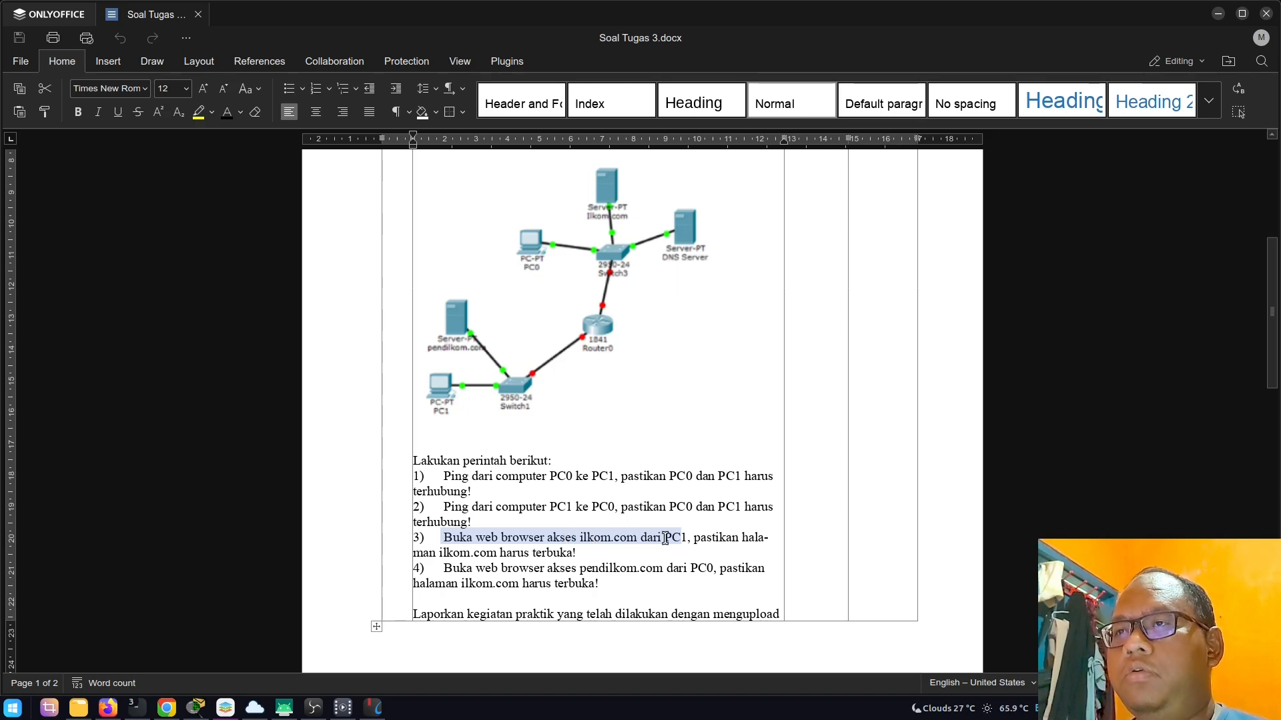
{"action": "key", "text": "alt+Tab"}
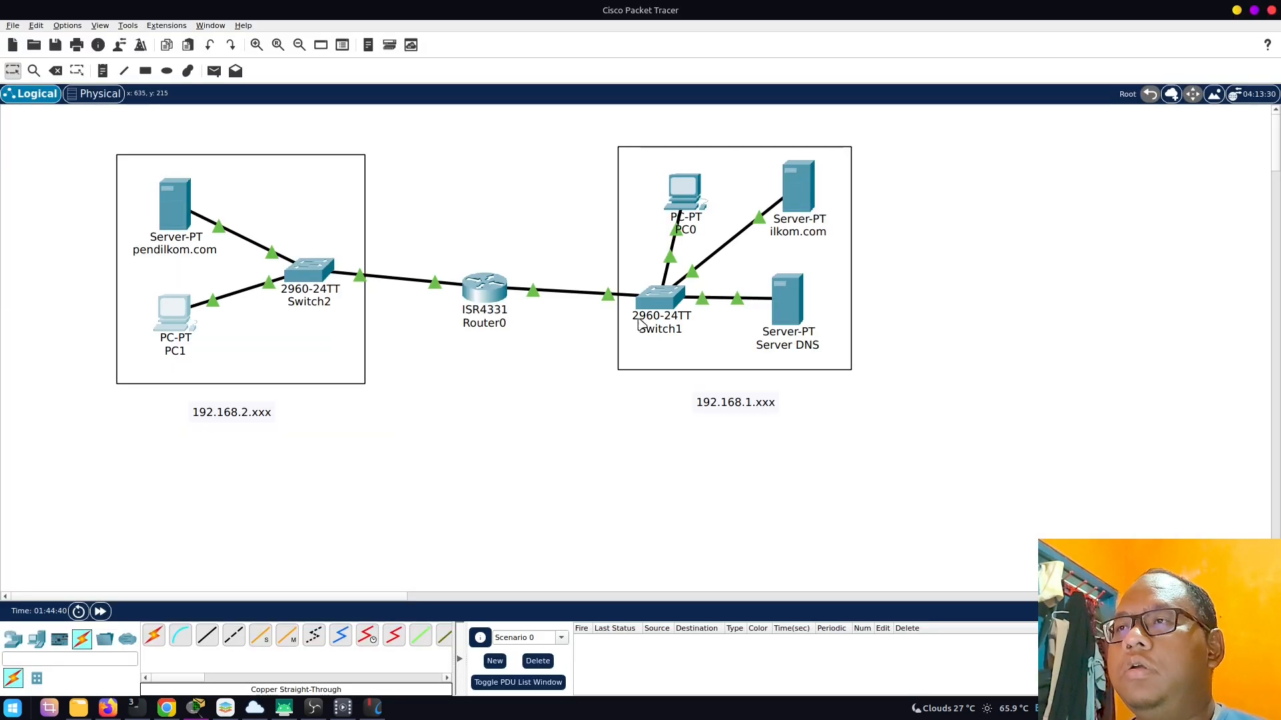
{"action": "left_click", "coordinate": [186, 334]}
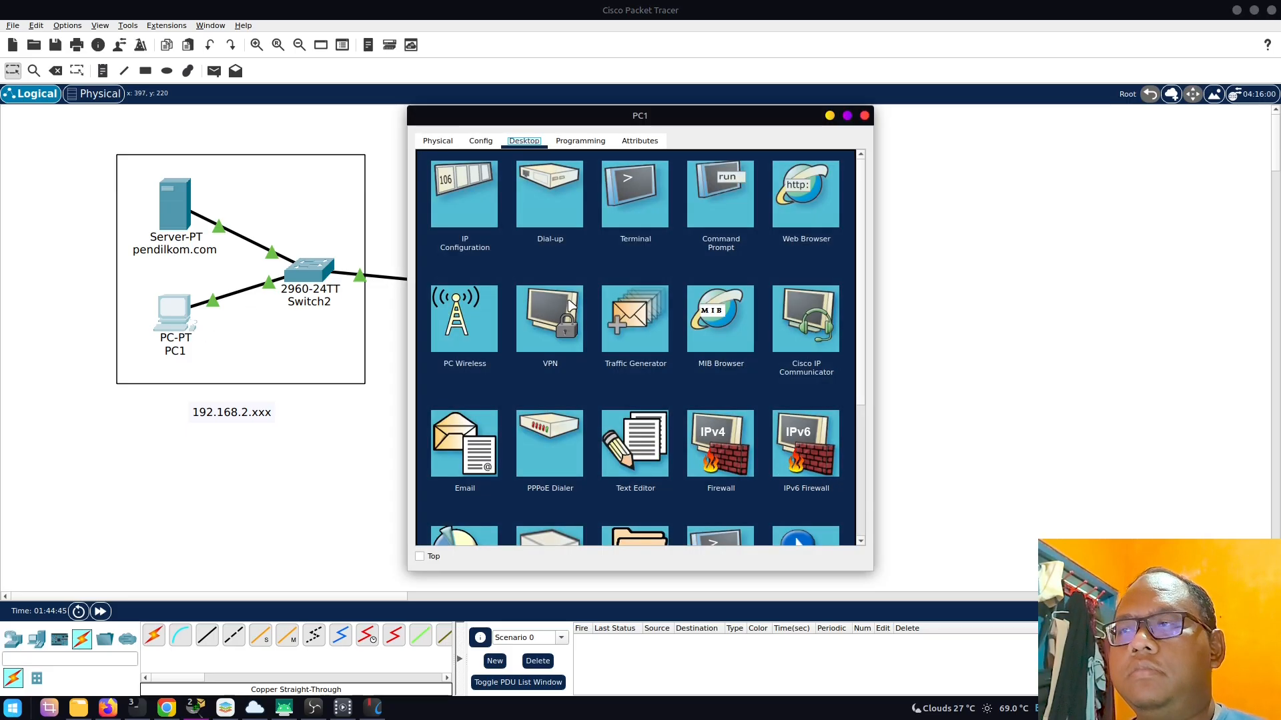
{"action": "left_click", "coordinate": [810, 226]}
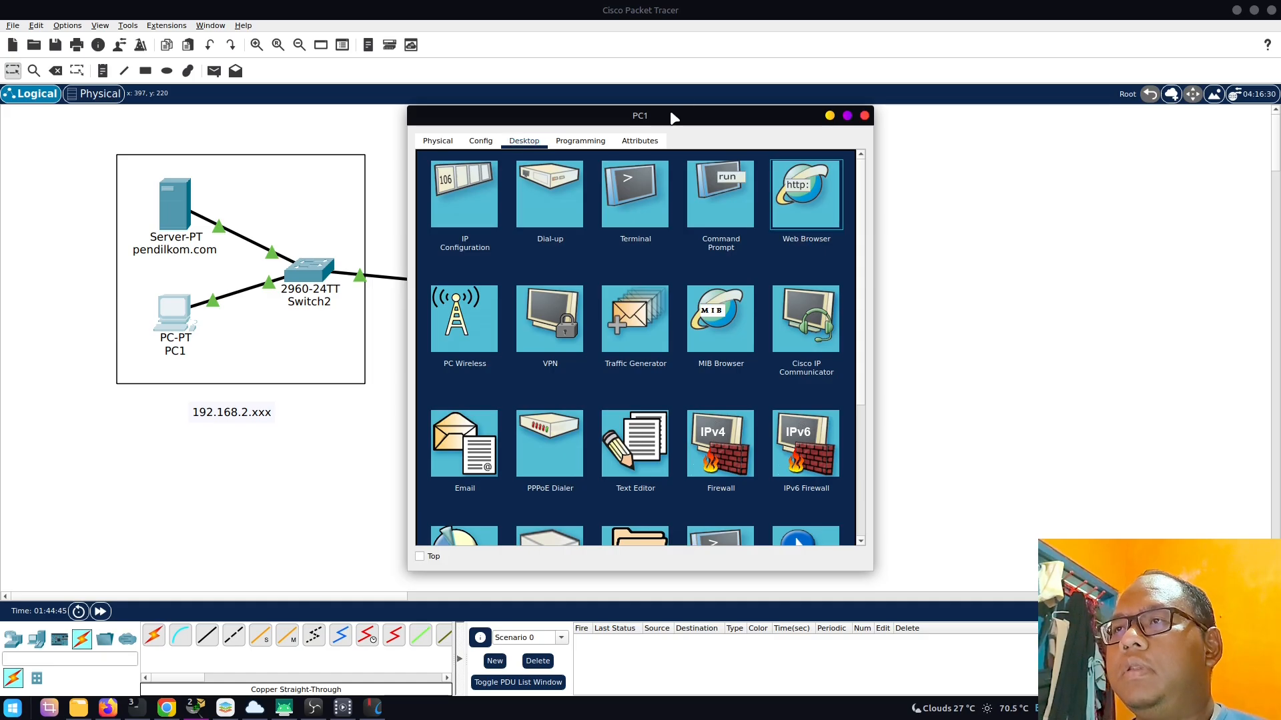
{"action": "left_click_drag", "start_coordinate": [689, 117], "coordinate": [344, 119]}
{"action": "left_click", "coordinate": [430, 211]}
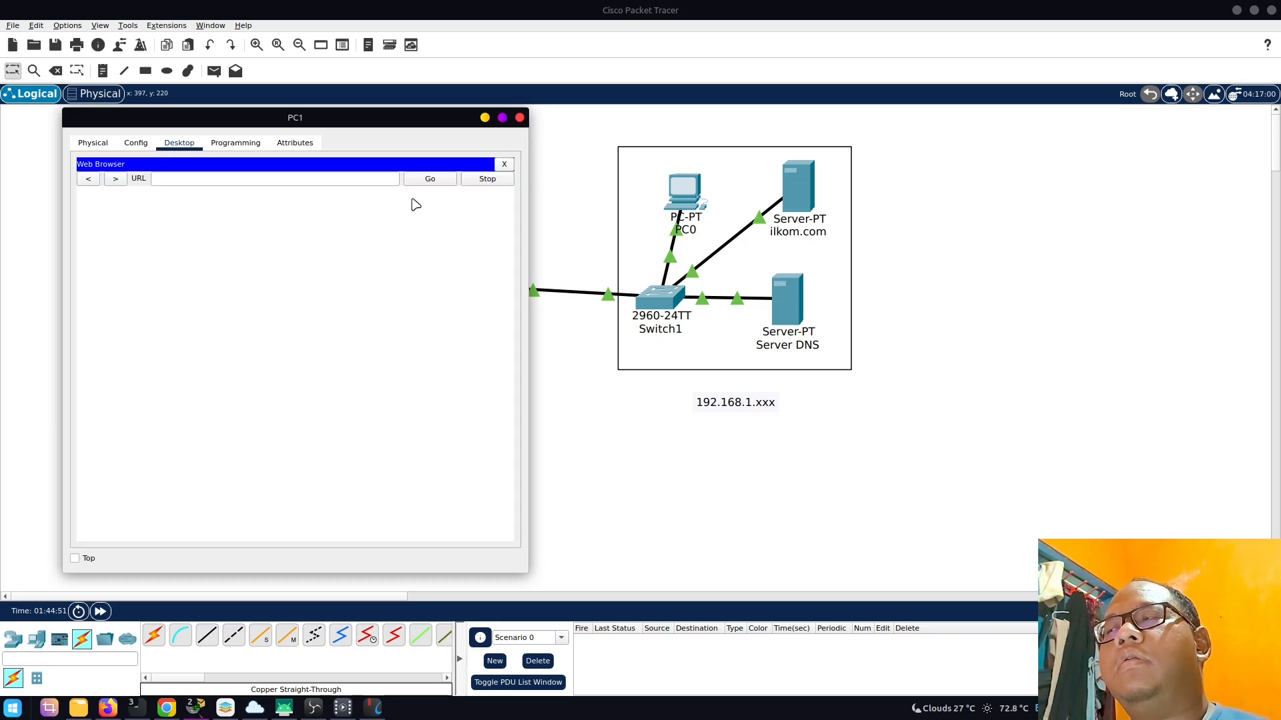
{"action": "left_click", "coordinate": [222, 178]}
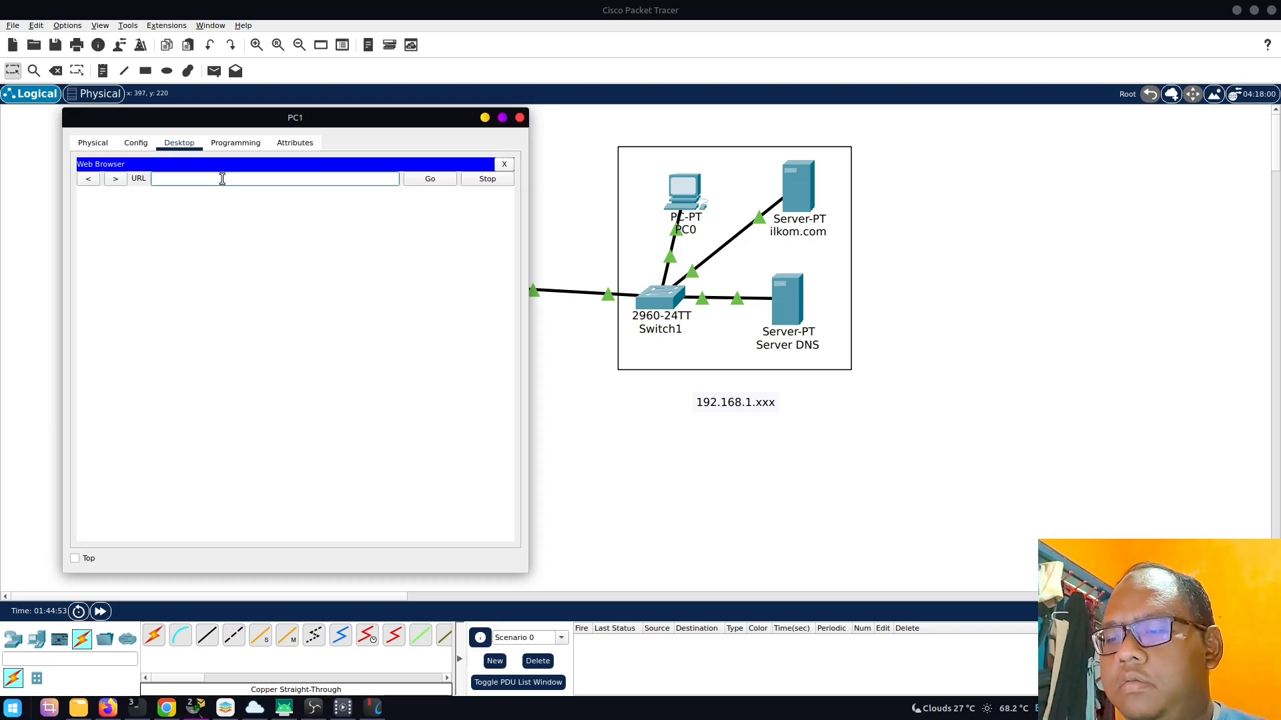
{"action": "type", "text": "ilkom.com"}
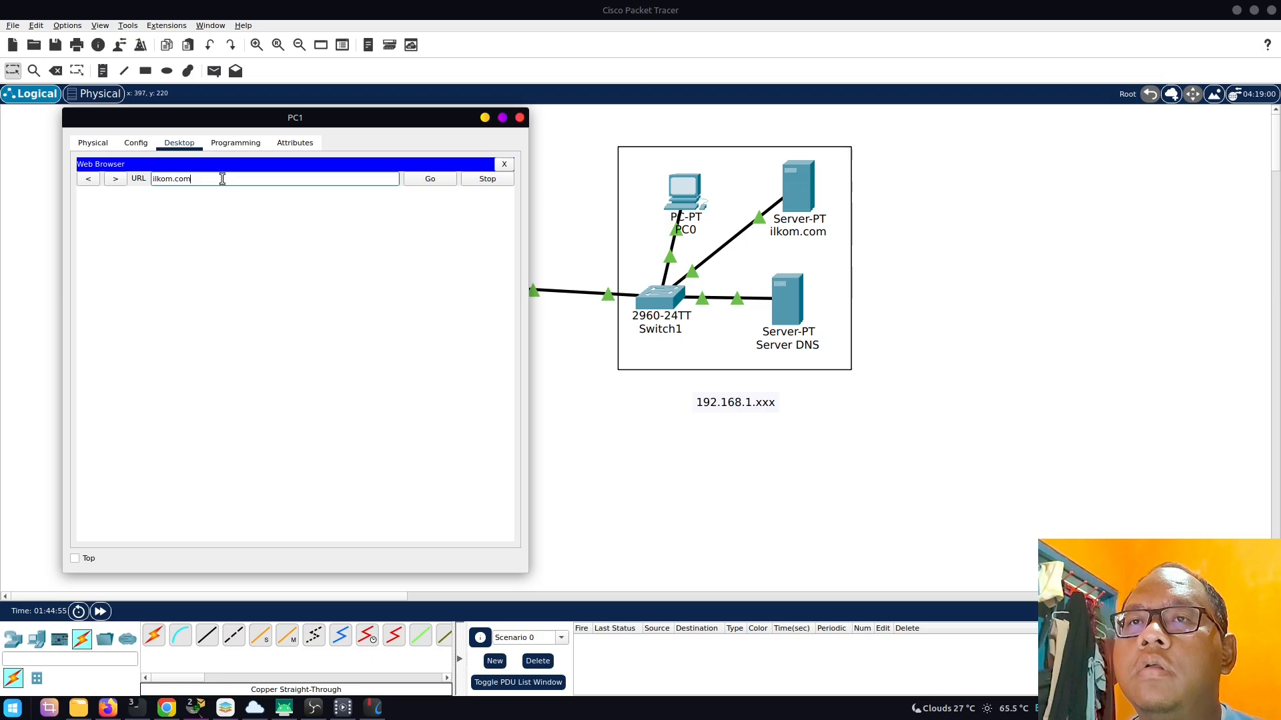
{"action": "key", "text": "Return"}
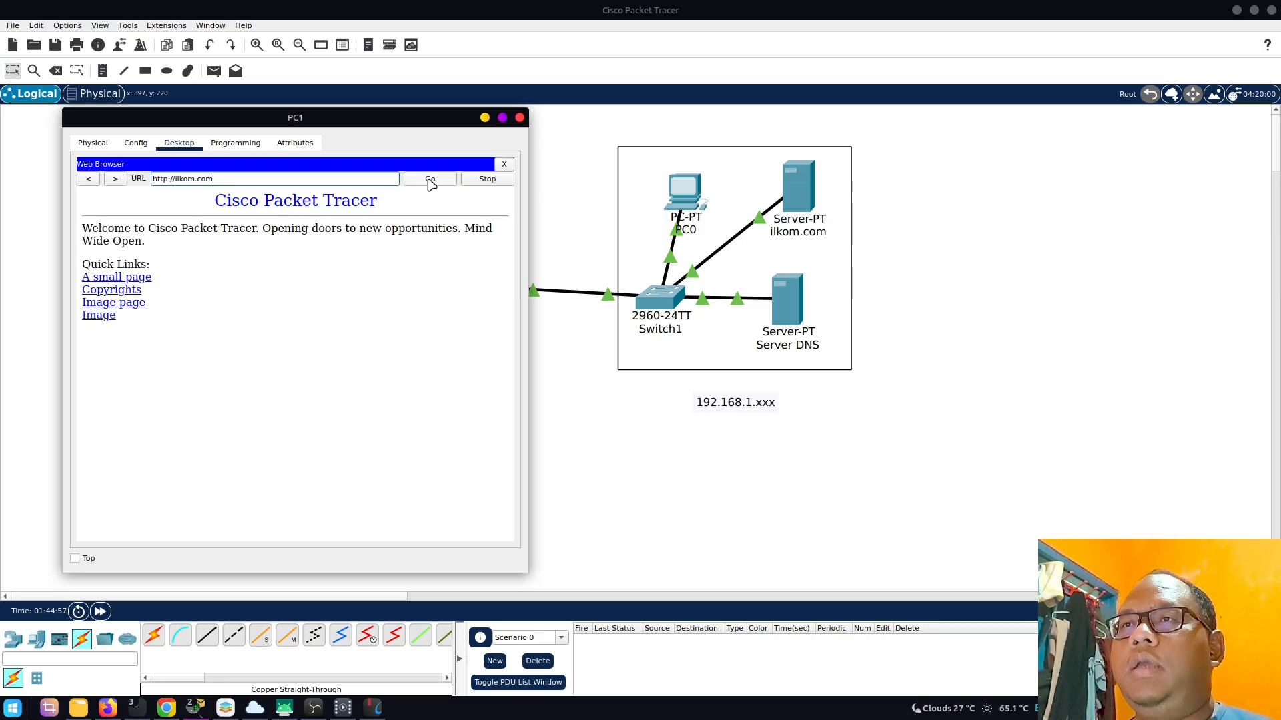
{"action": "left_click", "coordinate": [511, 167]}
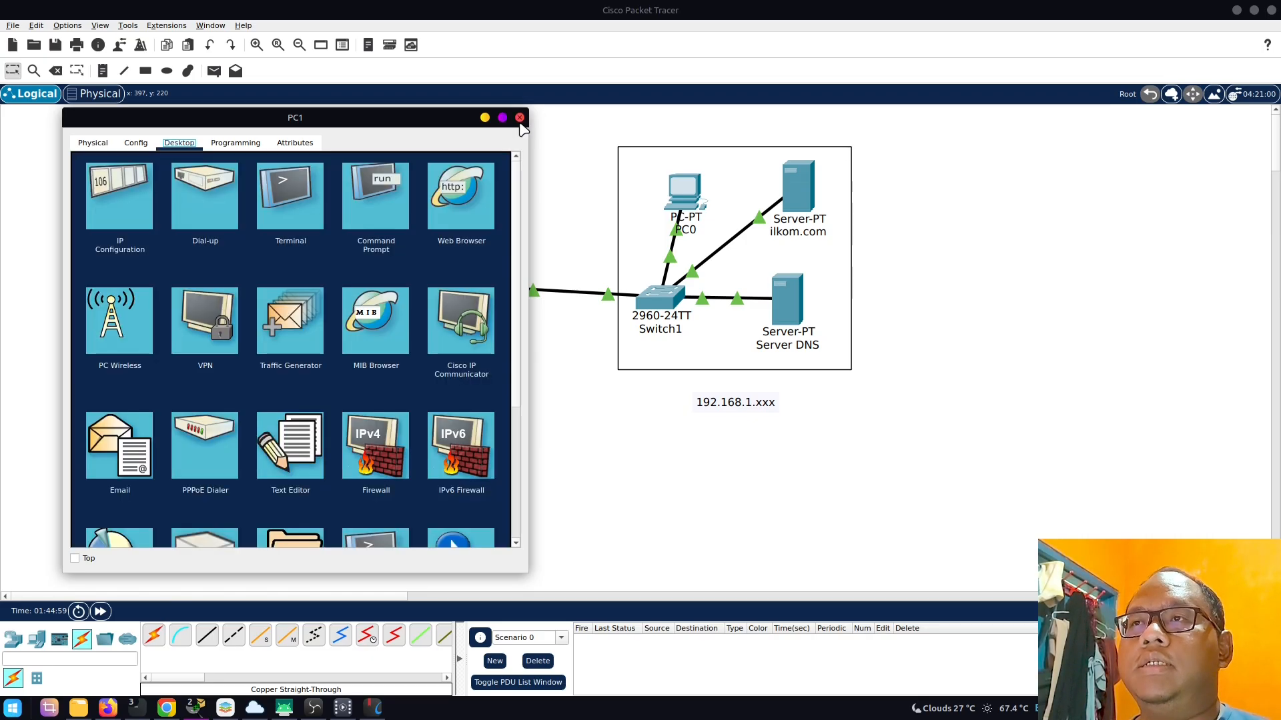
{"action": "left_click", "coordinate": [520, 118]}
- Check the exercise's pendilkom.com browser task in Soal Tugas 3.docx in ONLYOFFICE and return to Packet Tracer
{"action": "key", "text": "alt+Tab"}
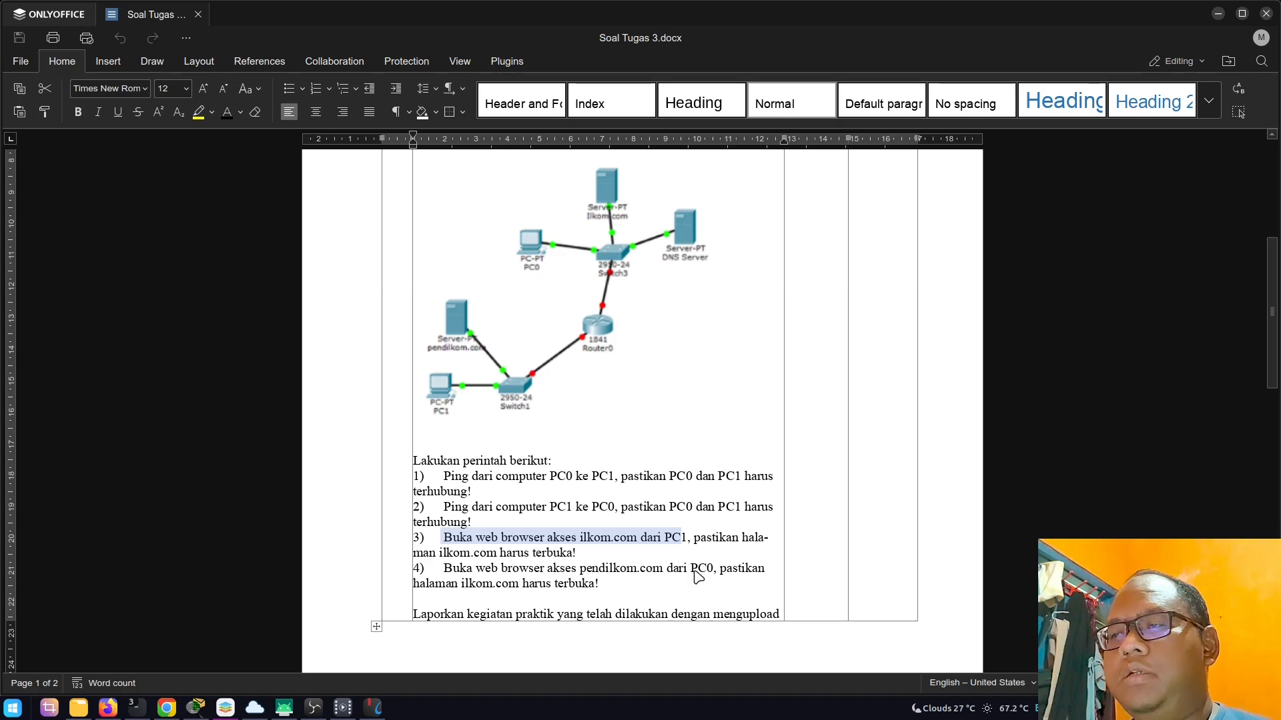
{"action": "key", "text": "alt+Tab"}
{"action": "left_click", "coordinate": [689, 189]}
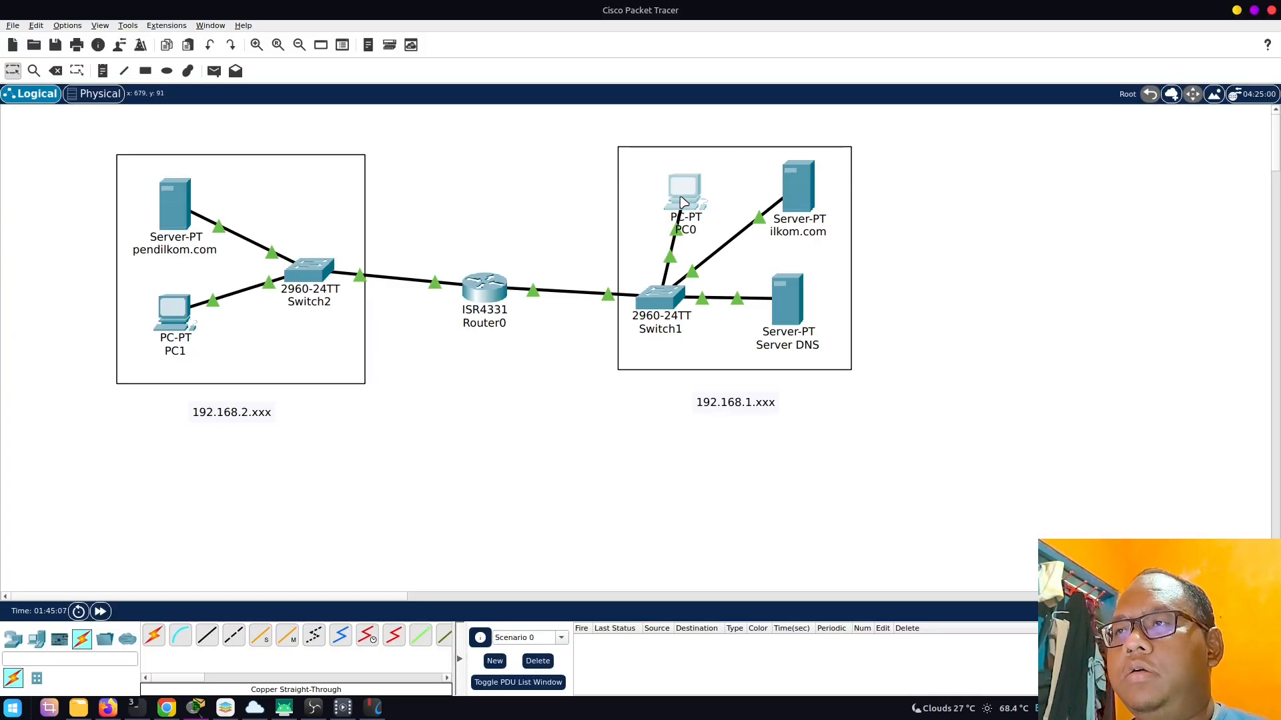
{"action": "key", "text": "alt+Tab"}
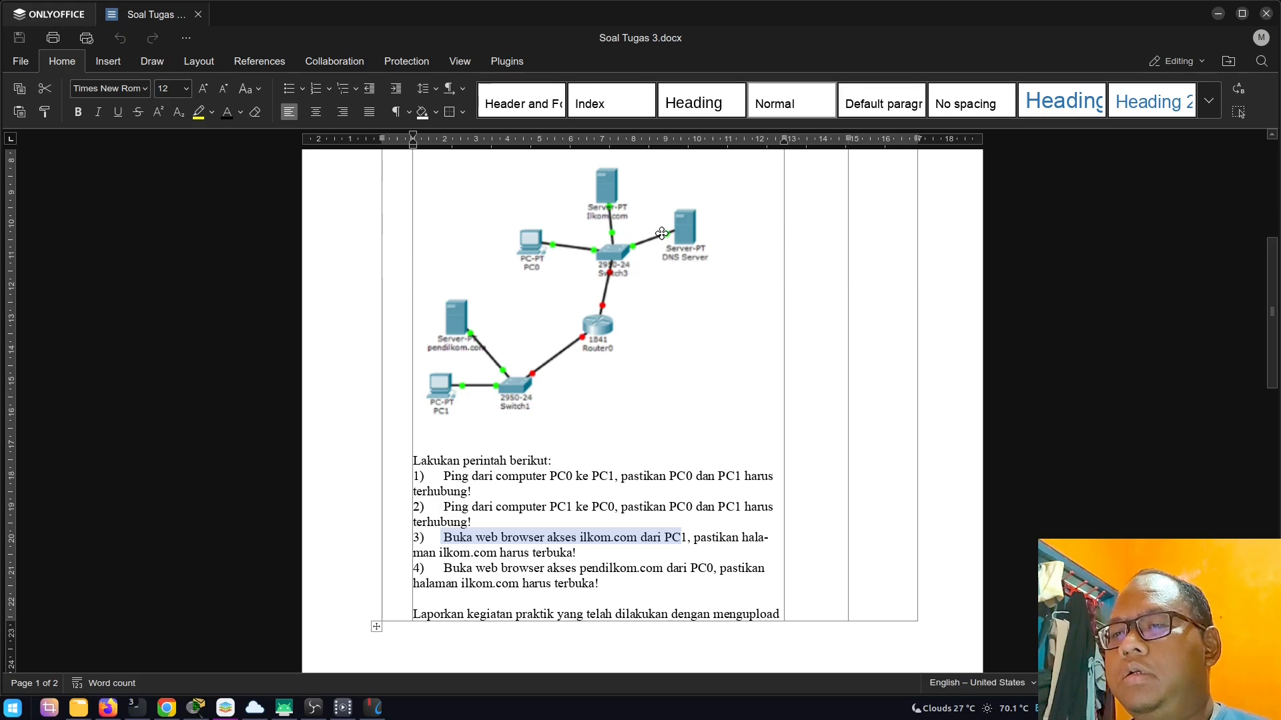
{"action": "key", "text": "alt+Tab"}
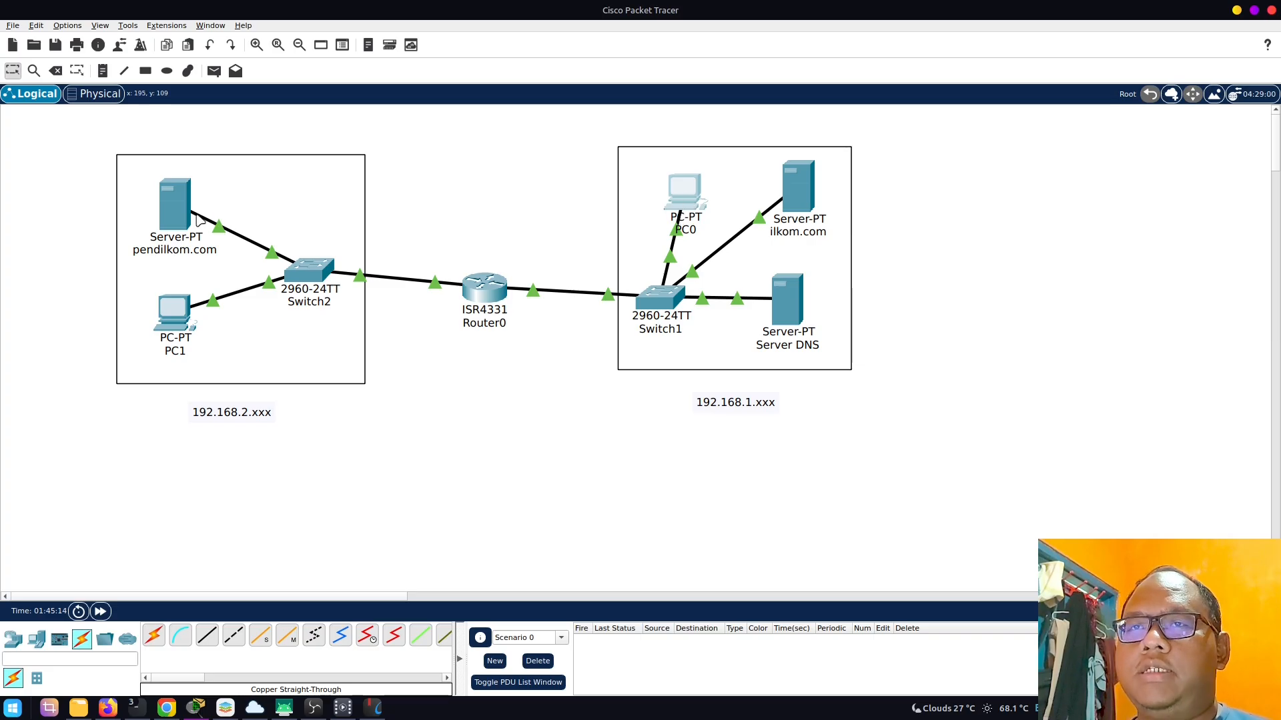
- Load pendilkom.com in PC0's web browser and close PC0's window
{"action": "left_click", "coordinate": [688, 207]}
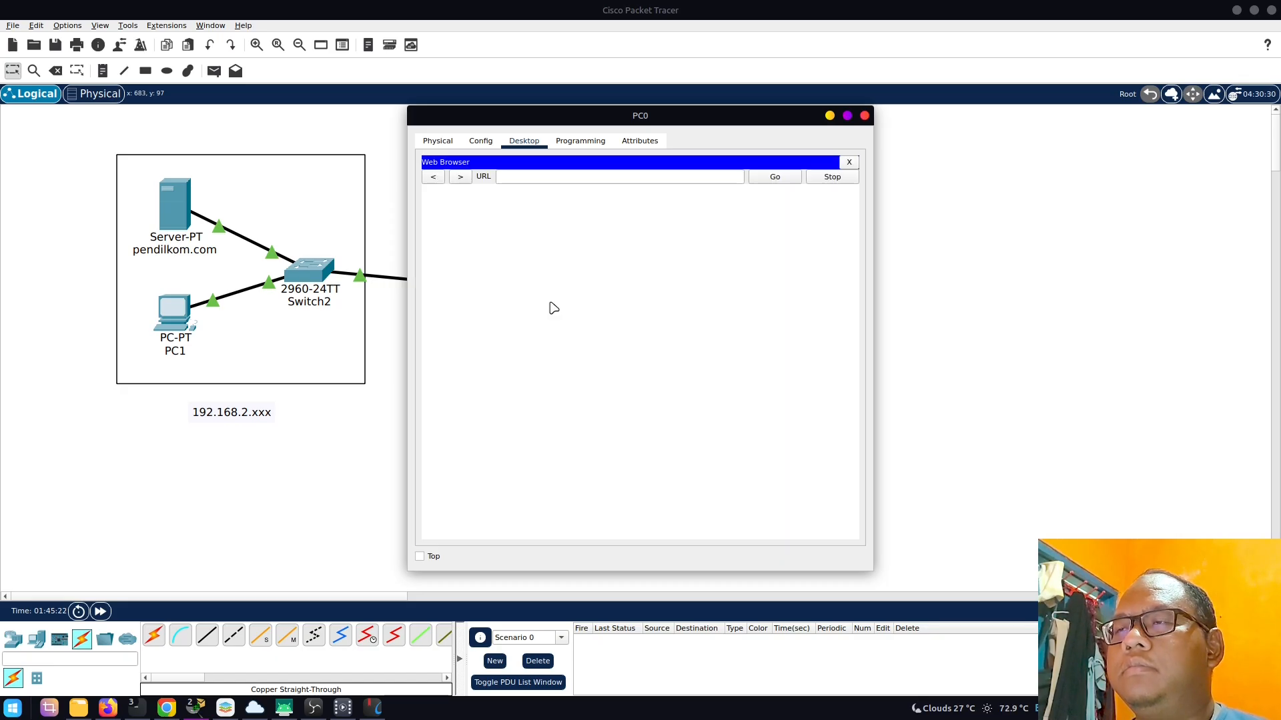
{"action": "left_click", "coordinate": [545, 181]}
{"action": "type", "text": "pendilkom.com"}
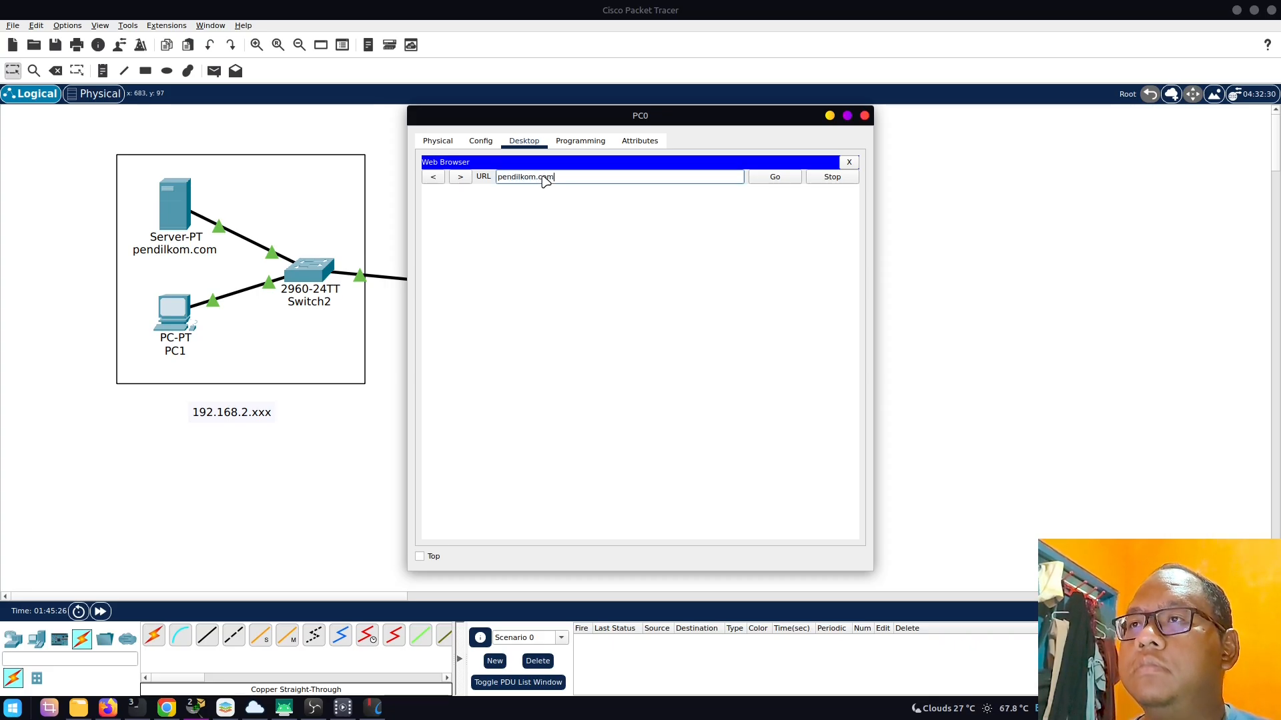
{"action": "key", "text": "Return"}
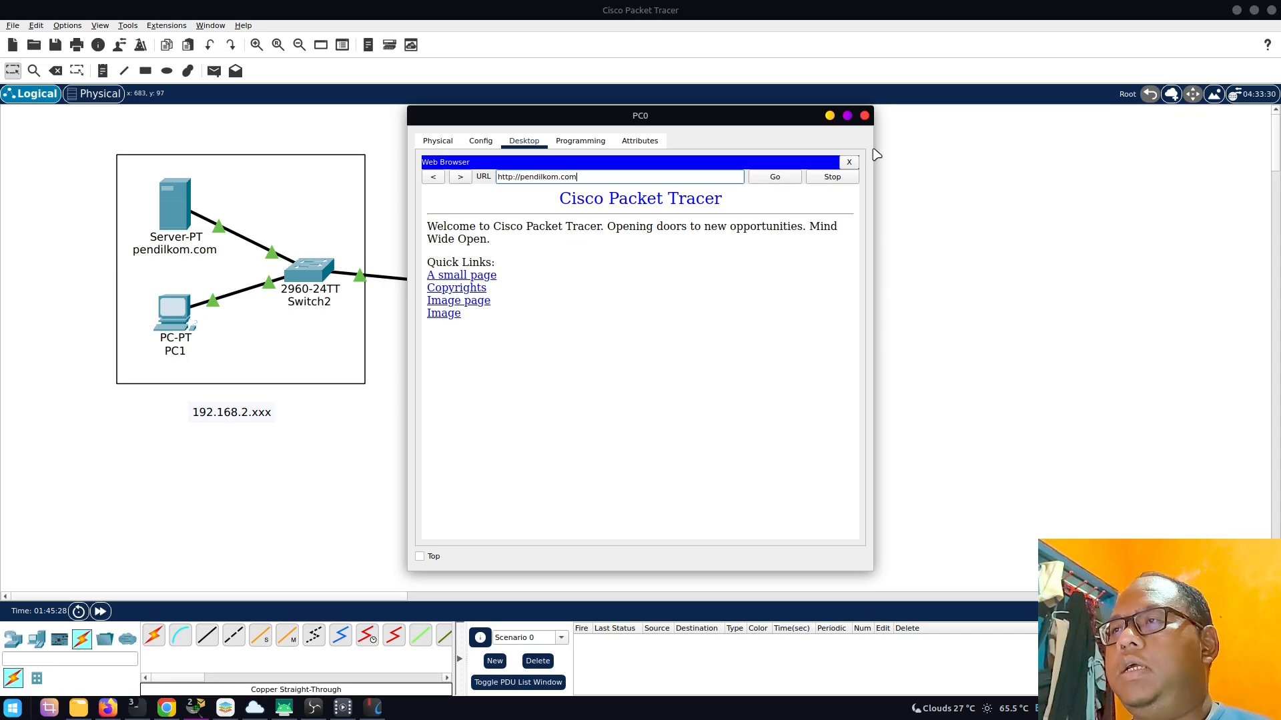
{"action": "left_click", "coordinate": [864, 115]}
- Review exercise 4's diagram and four tasks in Soal Tugas 3.docx in ONLYOFFICE and return to the network in Packet Tracer
{"action": "key", "text": "alt+Tab"}
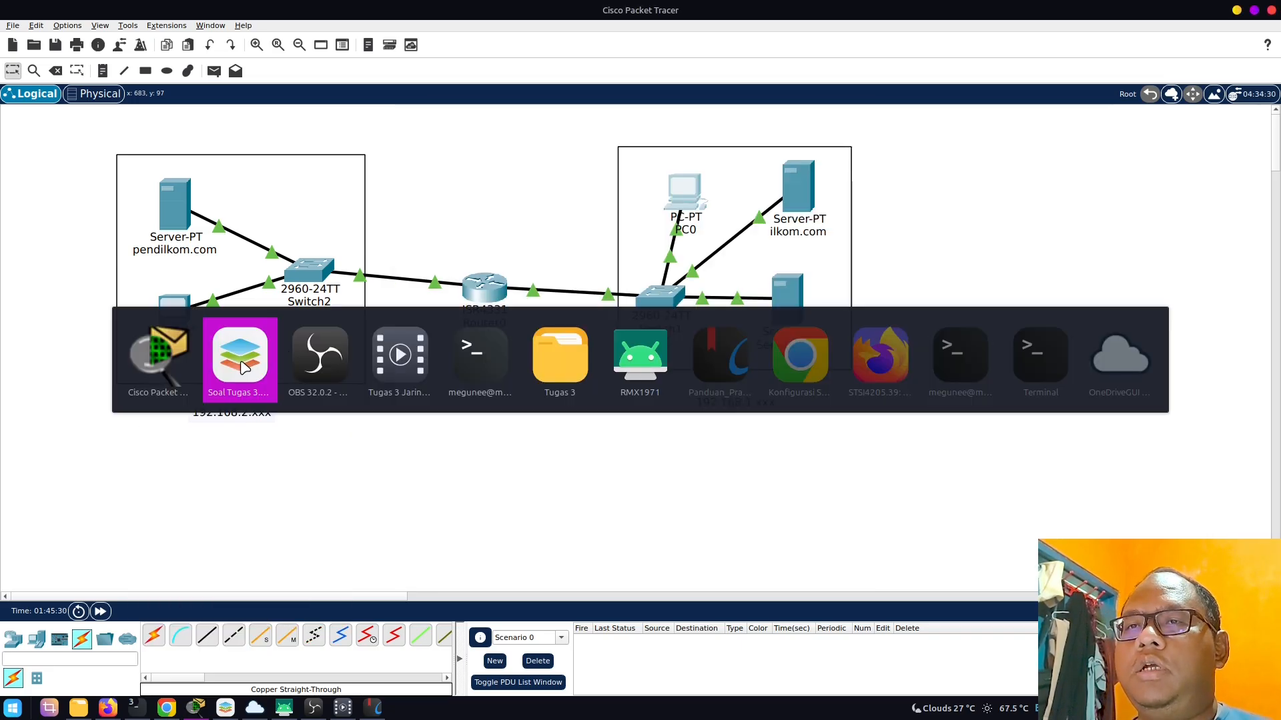
{"action": "scroll", "coordinate": [611, 418], "scroll_direction": "down", "scroll_amount": 1}
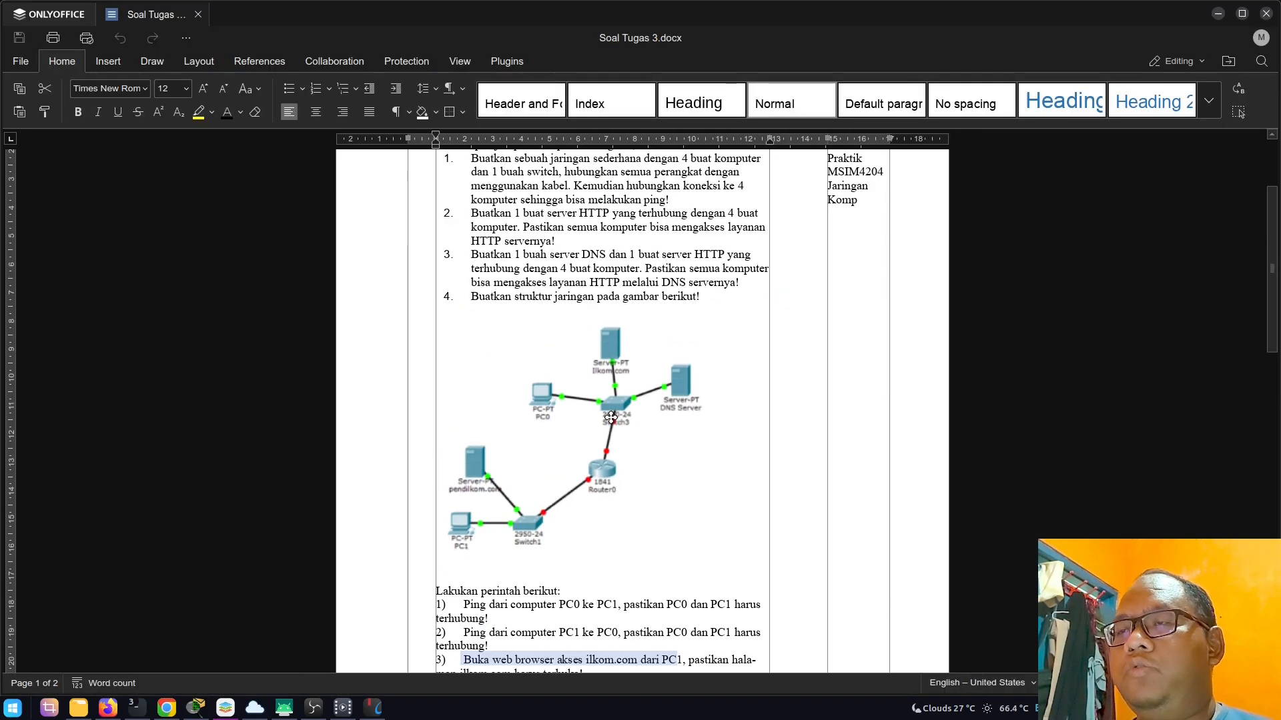
{"action": "scroll", "coordinate": [611, 417], "scroll_direction": "down", "scroll_amount": 3}
{"action": "key", "text": "alt+Tab"}
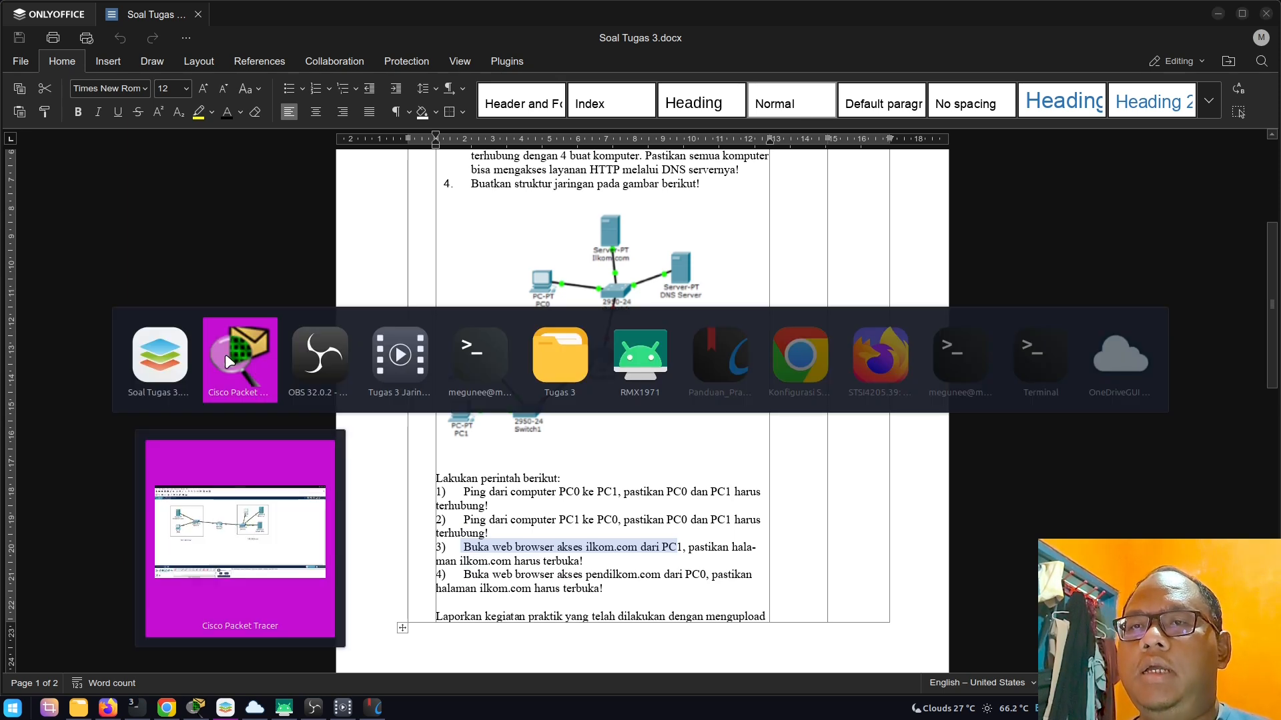
{"action": "left_click", "coordinate": [226, 354]}
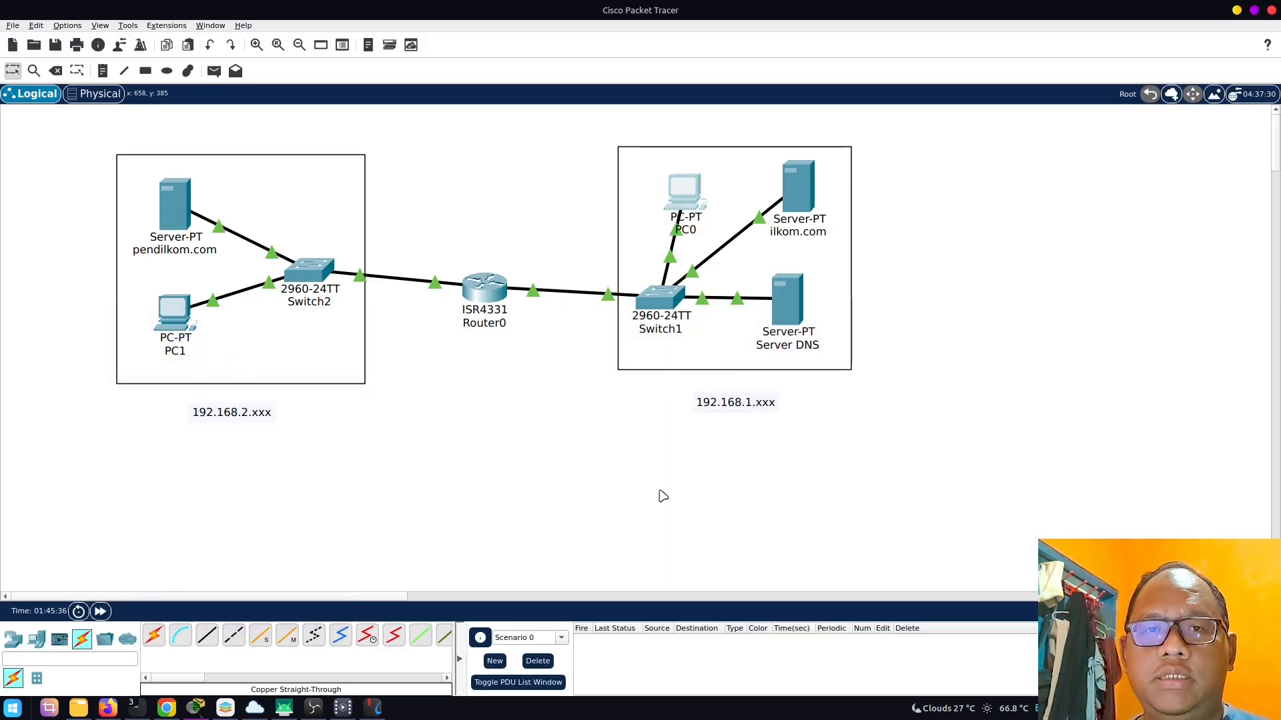